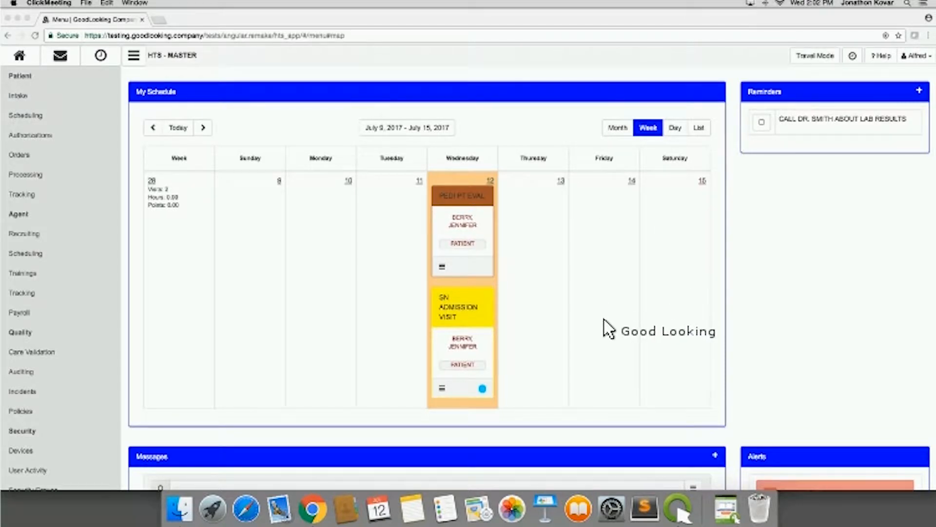
# - Look over the weekly schedule, open the reminder about lab results, and close it without editing
pyautogui.scroll(-1, 606, 335)
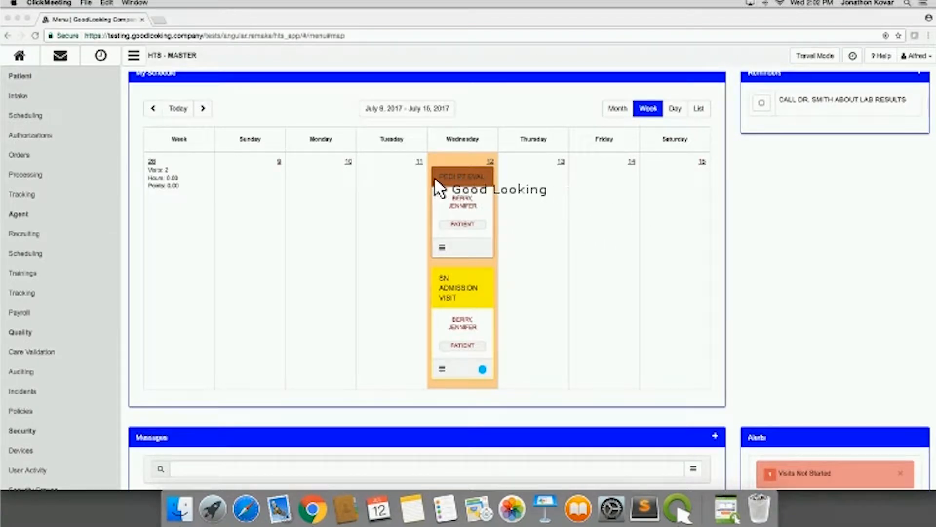
pyautogui.click(399, 182)
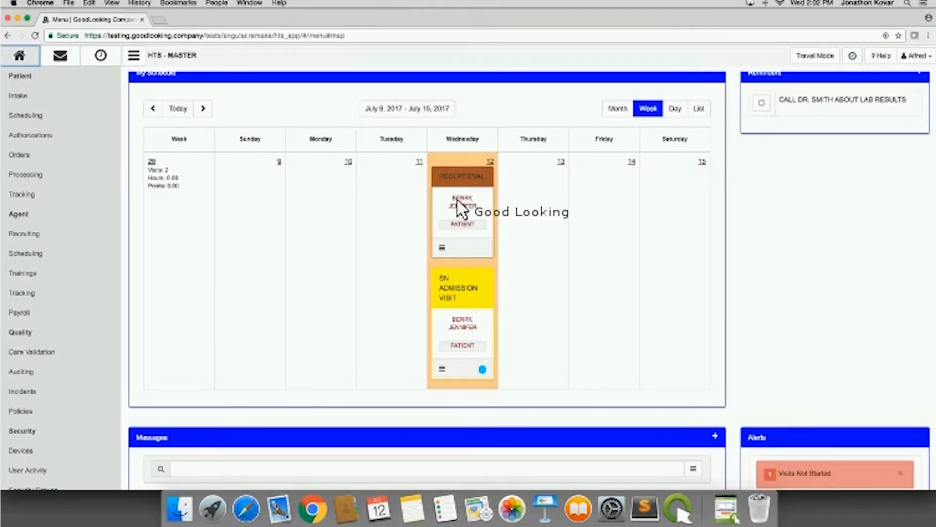
pyautogui.moveTo(446, 240); pyautogui.dragTo(445, 219)
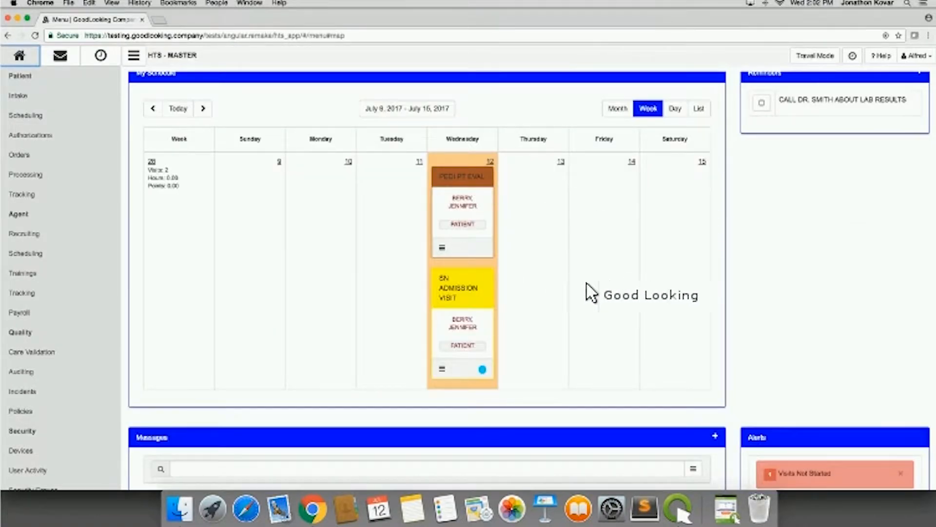
pyautogui.scroll(1, 624, 305)
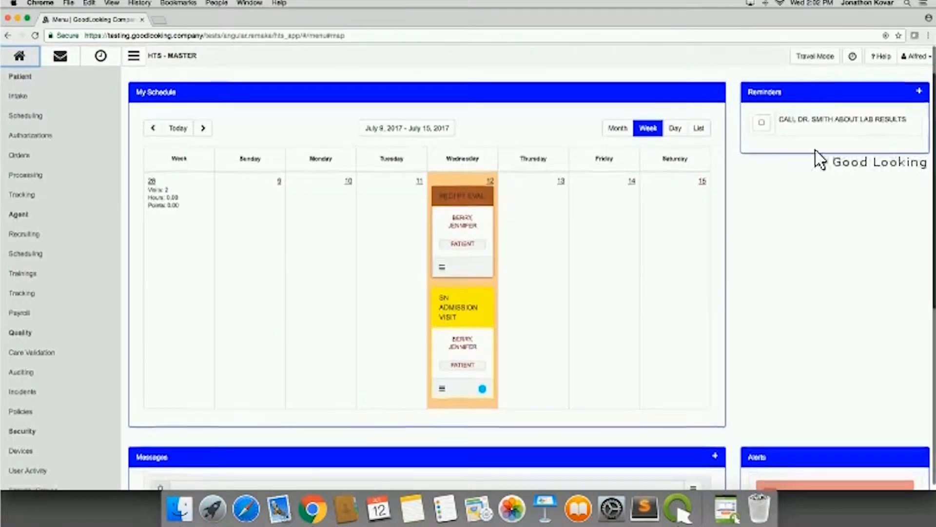
pyautogui.click(853, 125)
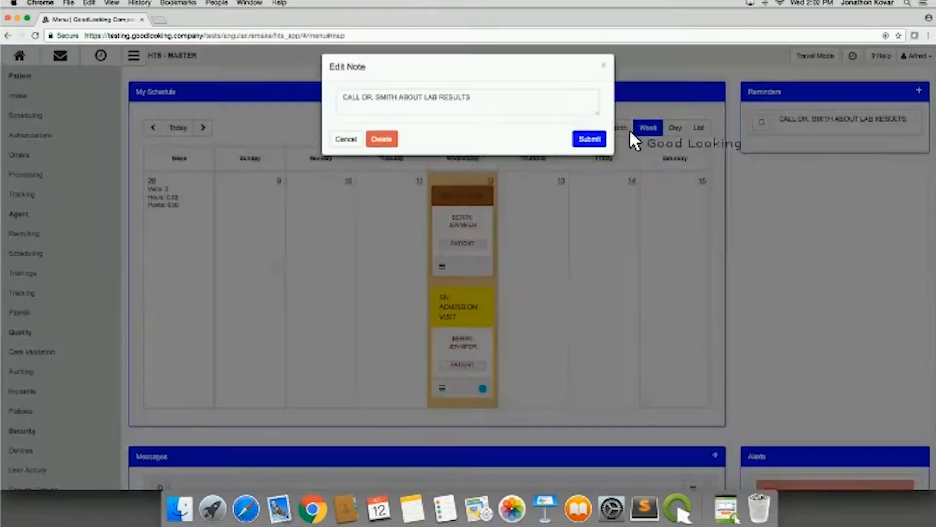
pyautogui.click(604, 72)
# - Open the Visits Past Due alert to view the overdue patient visits, and close it
pyautogui.scroll(-5, 669, 257)
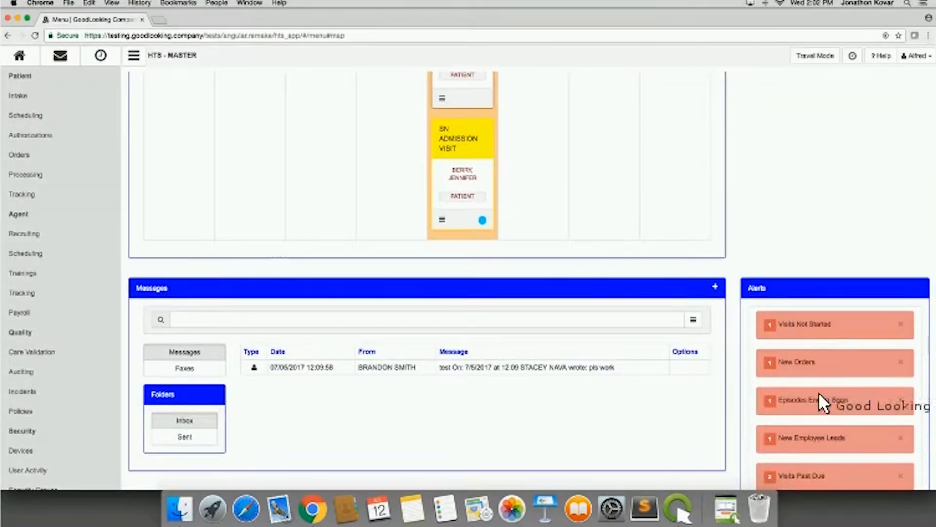
pyautogui.scroll(-5, 812, 412)
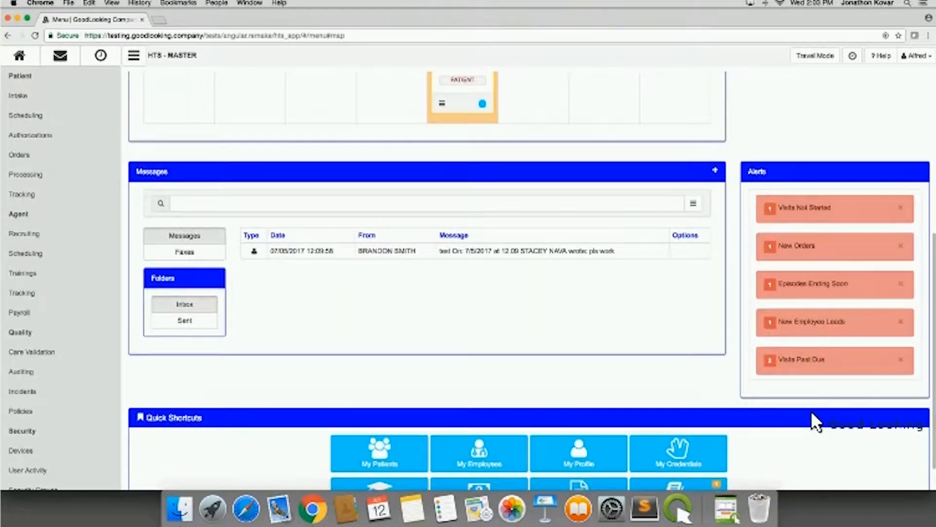
pyautogui.click(808, 356)
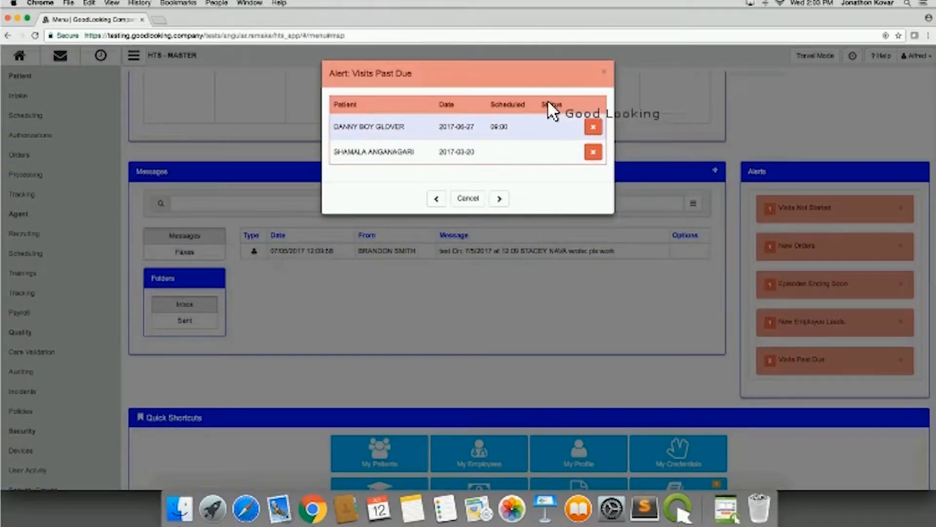
pyautogui.click(604, 70)
# - Open My Credentials from the quick shortcuts and look through the listed license and paperwork types
pyautogui.scroll(-1, 669, 263)
pyautogui.scroll(-2, 671, 268)
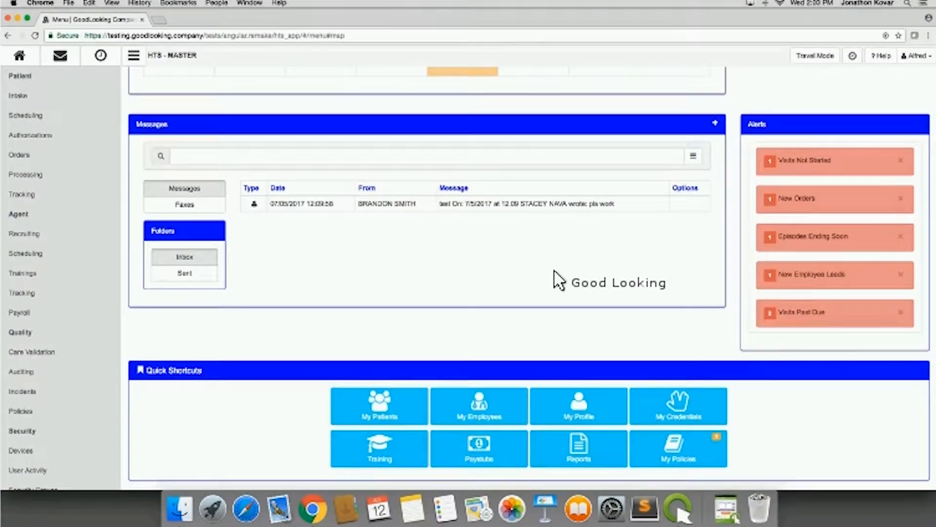
pyautogui.click(669, 405)
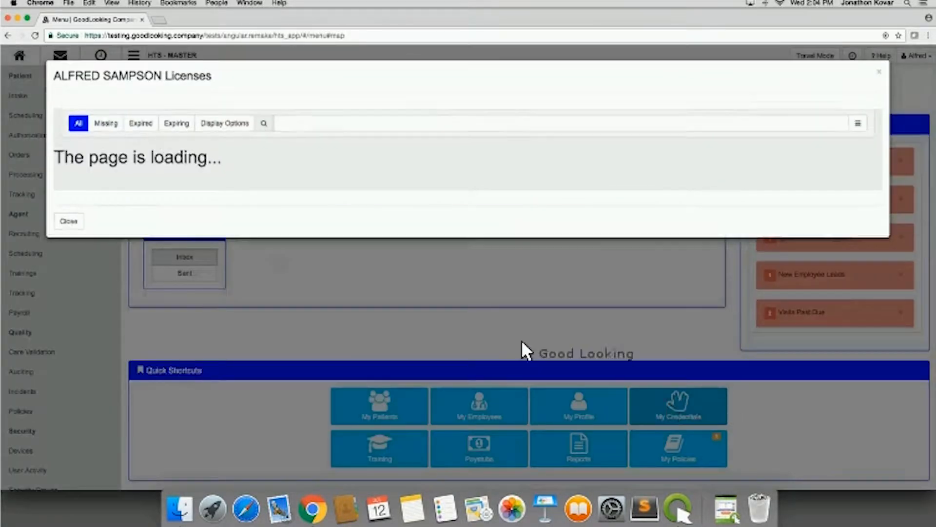
pyautogui.scroll(-2, 419, 299)
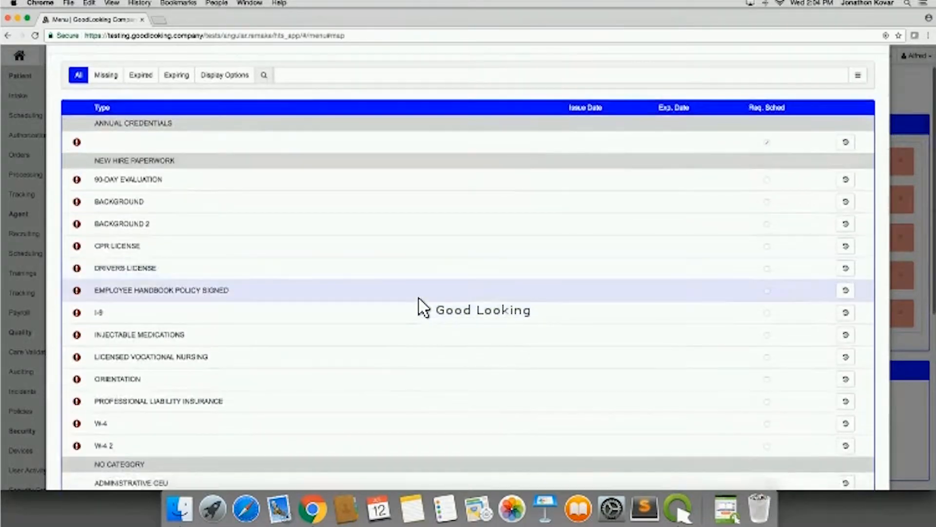
pyautogui.scroll(-4, 418, 298)
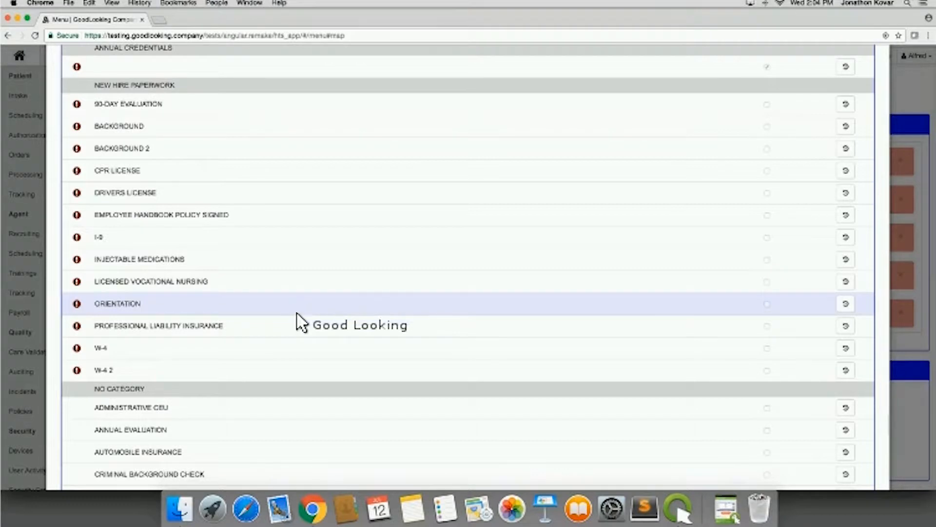
# - View the W-4 form under New Hire Paperwork, and close both the form and the credentials list
pyautogui.click(299, 350)
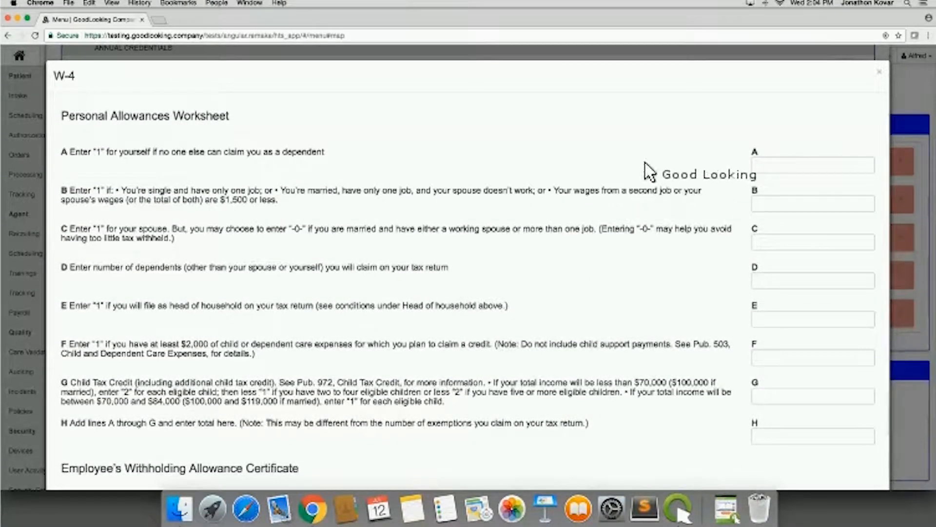
pyautogui.press('Escape')
pyautogui.scroll(2, 735, 234)
pyautogui.scroll(1, 735, 233)
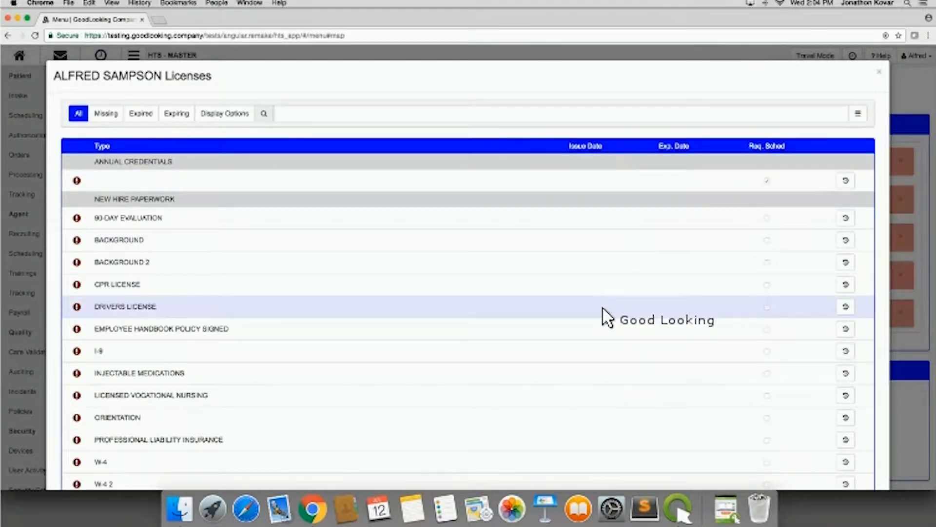
pyautogui.click(880, 73)
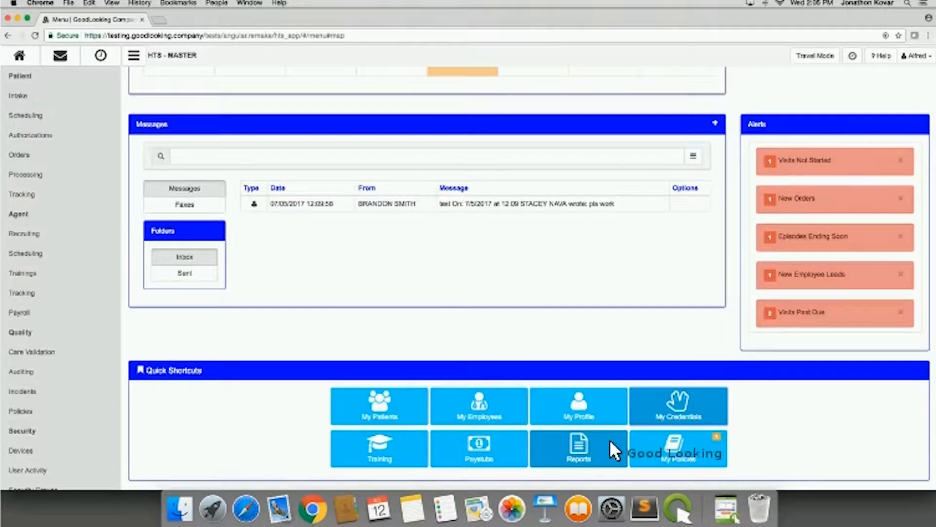
# - Review and sign the TEST 1 policy in My Policies, and close the policy list
pyautogui.click(688, 446)
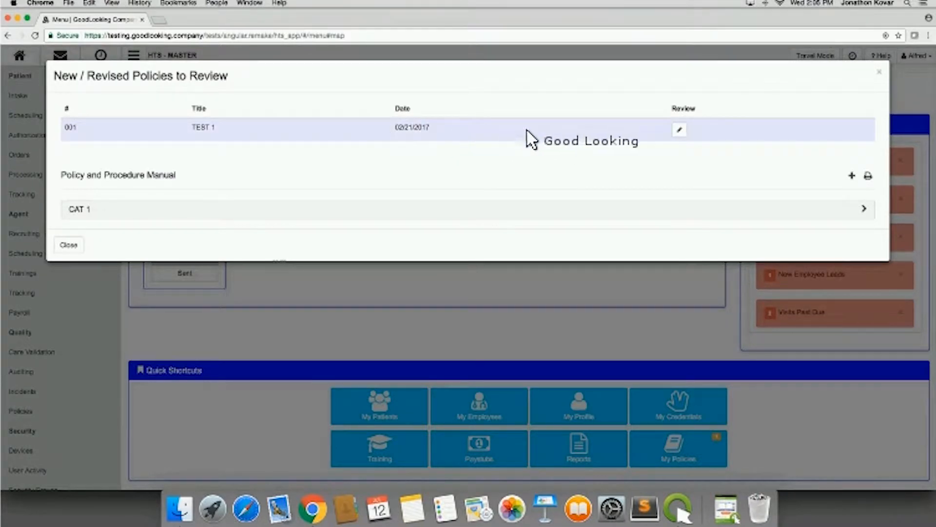
pyautogui.click(679, 131)
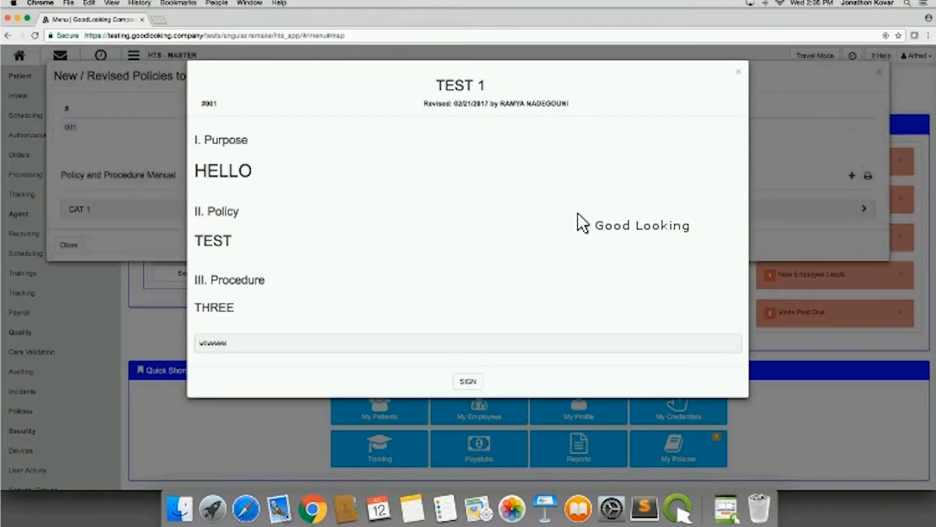
pyautogui.click(469, 381)
pyautogui.click(468, 130)
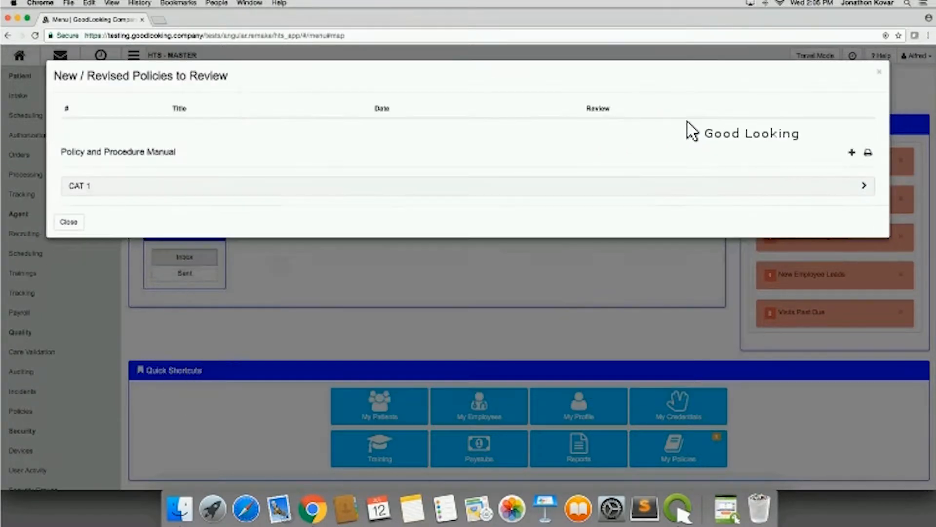
pyautogui.click(880, 71)
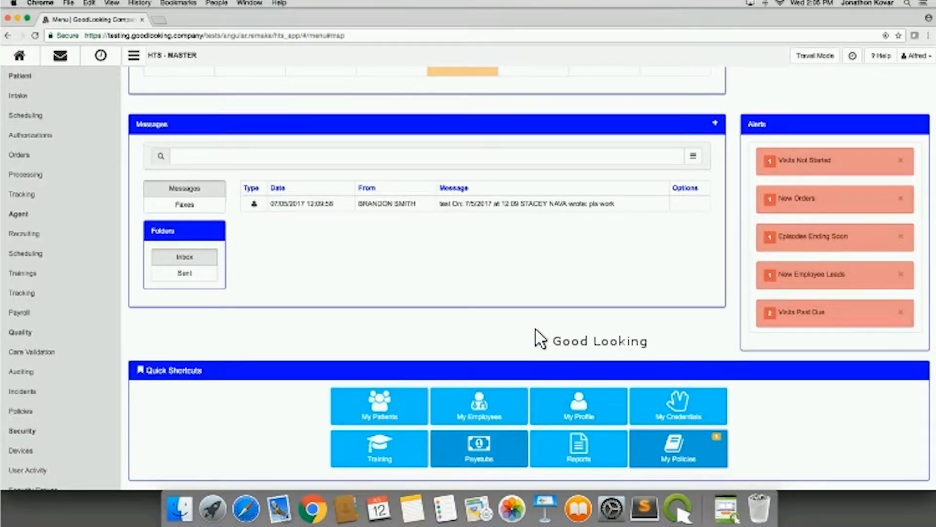
# - Switch from the dashboard to Travel Mode
pyautogui.scroll(5, 540, 316)
pyautogui.scroll(5, 539, 316)
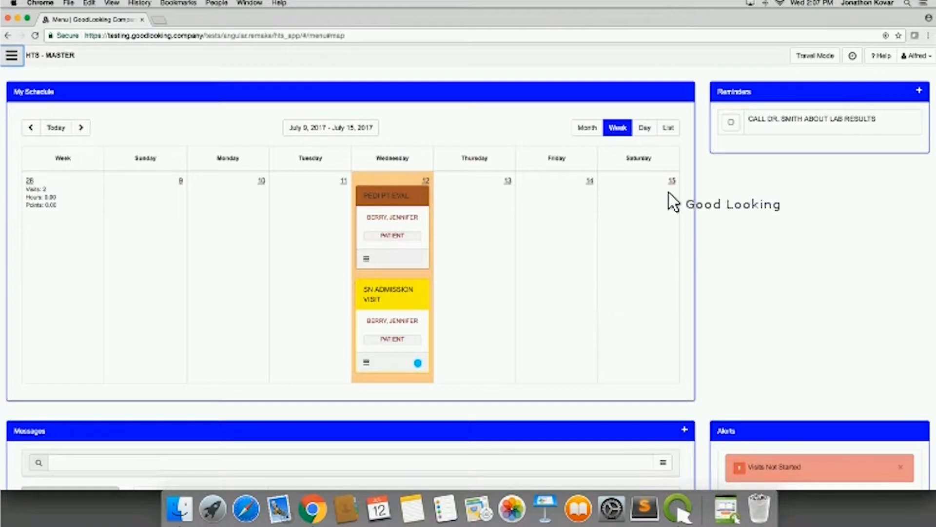
pyautogui.click(815, 56)
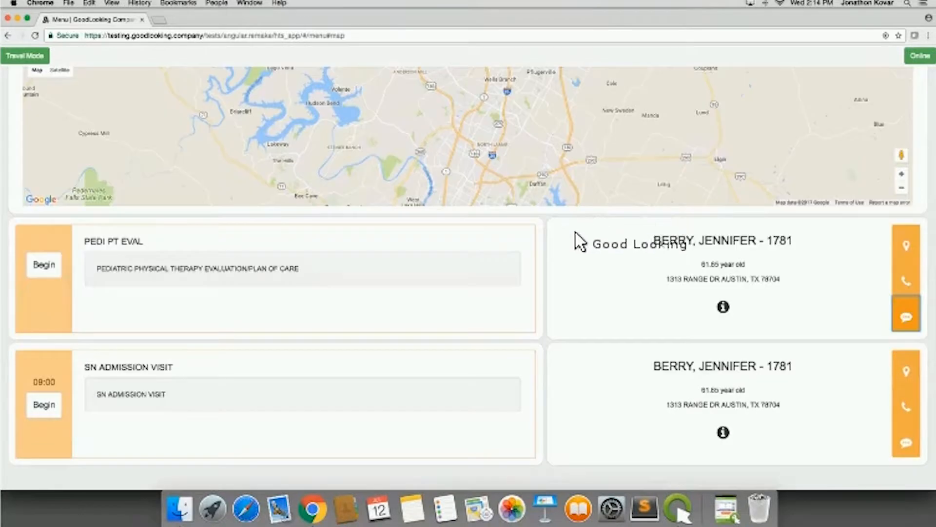
# - Display driving directions to the patient's address for the PEDI PT EVAL visit
pyautogui.scroll(5, 576, 246)
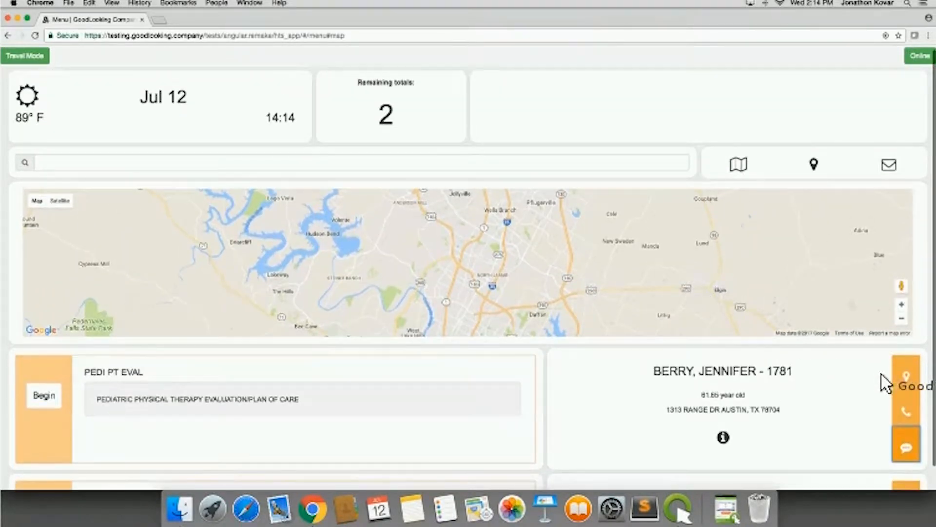
pyautogui.scroll(-3, 908, 373)
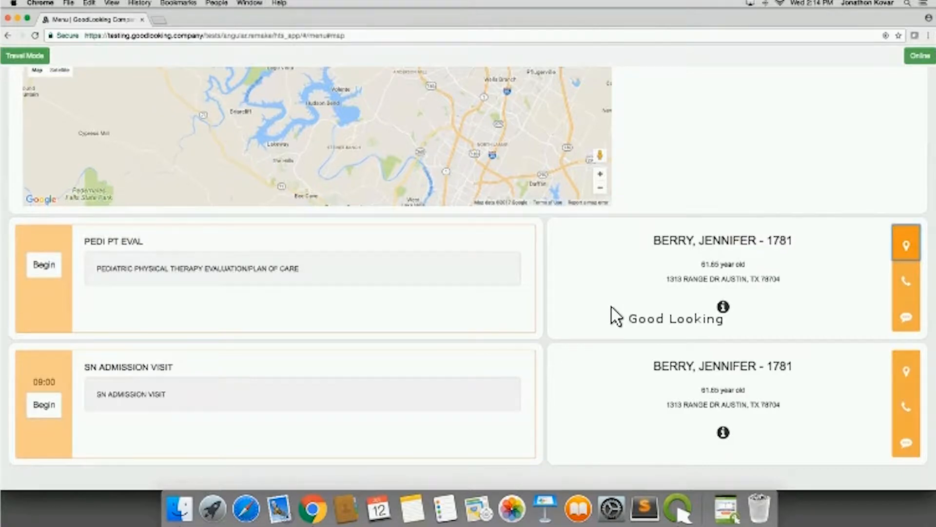
pyautogui.scroll(3, 613, 316)
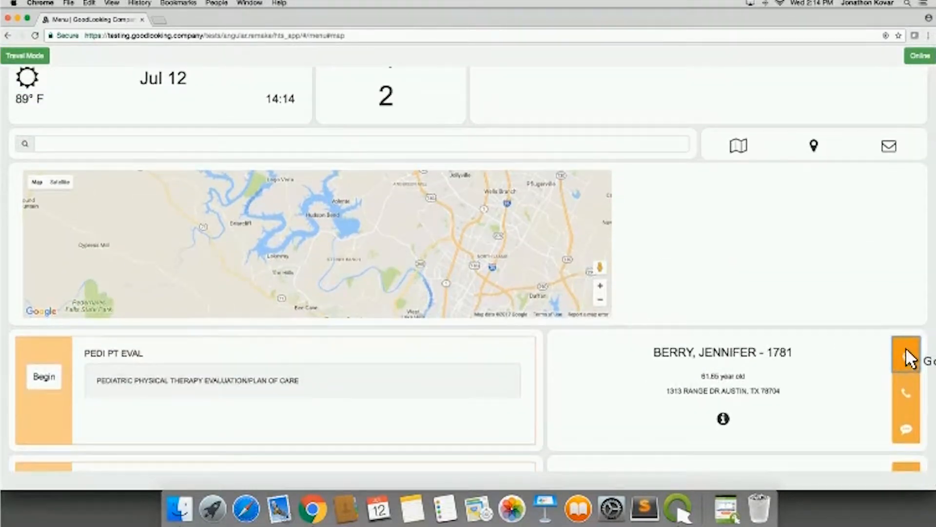
pyautogui.click(906, 350)
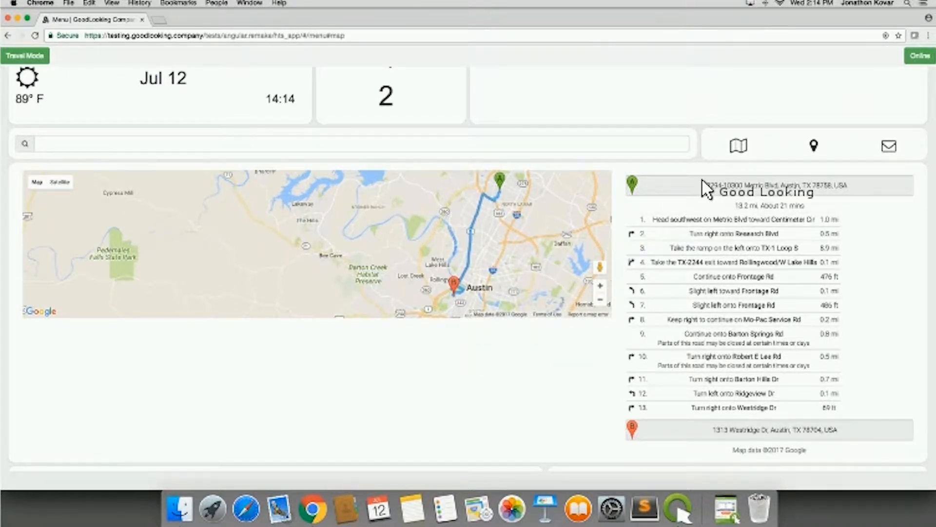
# - Map the route covering the day's visits and look over the visit cards
pyautogui.click(738, 149)
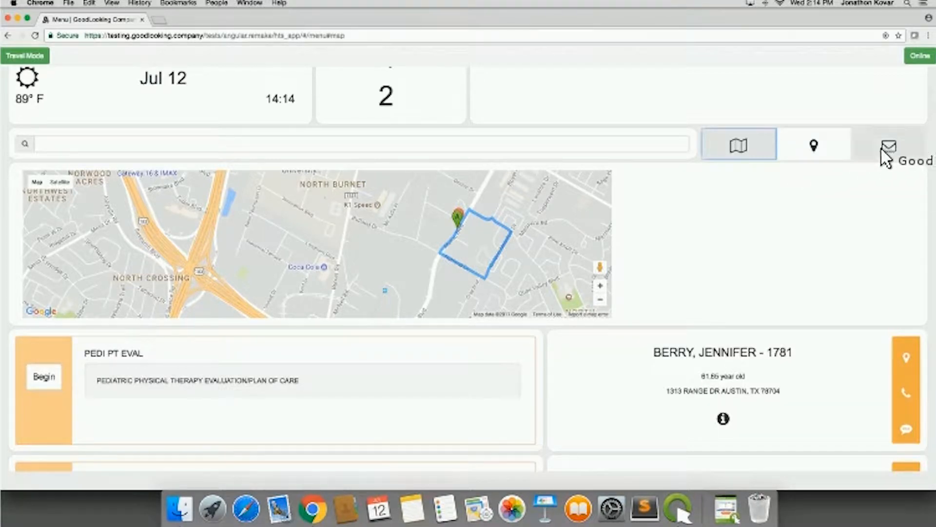
pyautogui.scroll(1, 717, 168)
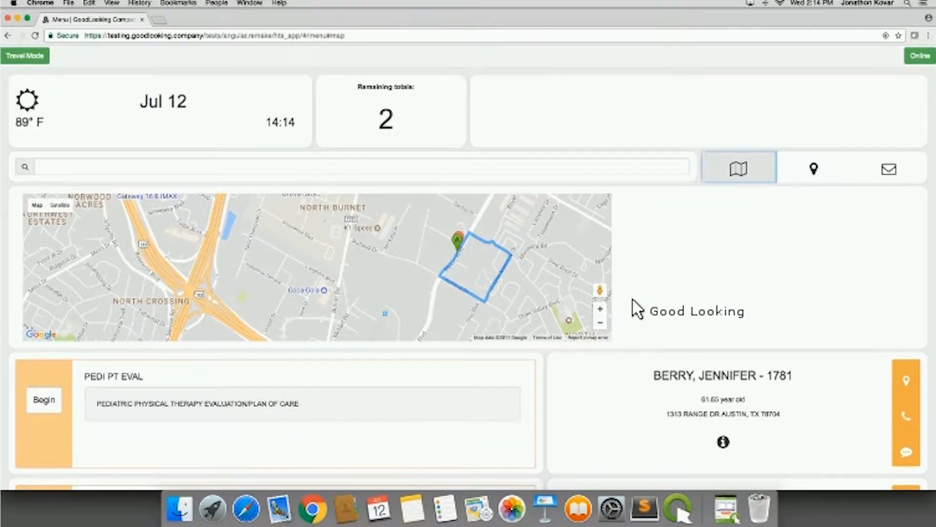
pyautogui.scroll(-5, 612, 388)
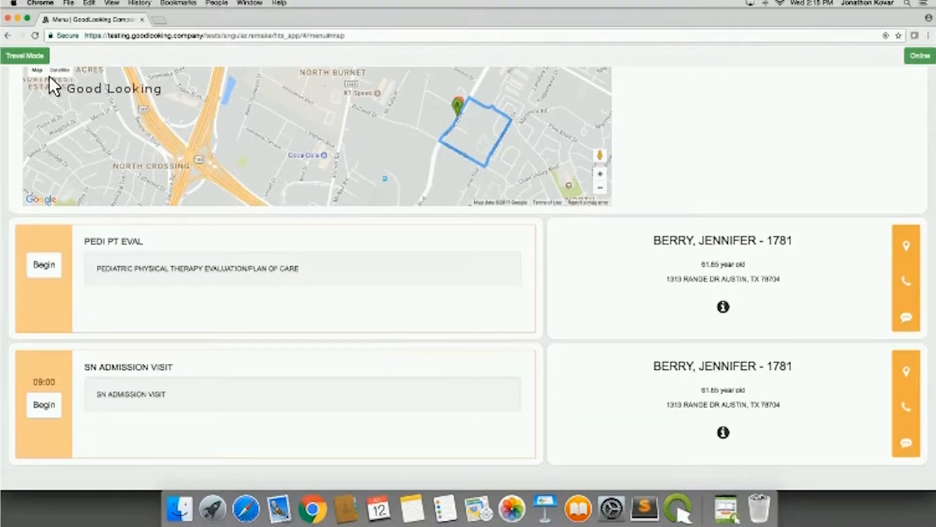
# - Exit Travel Mode and view the Task type in the Add Event form for 07/11/2017, closing it without submitting
pyautogui.click(25, 55)
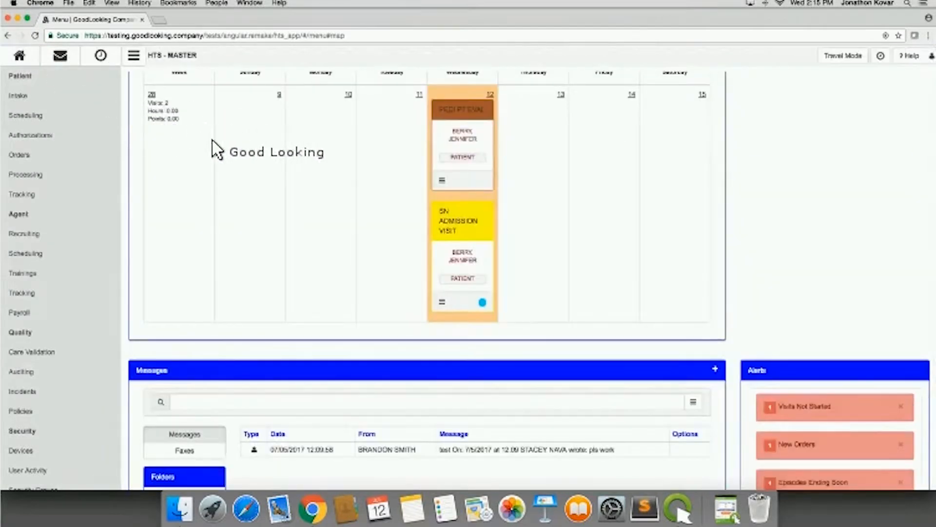
pyautogui.click(393, 217)
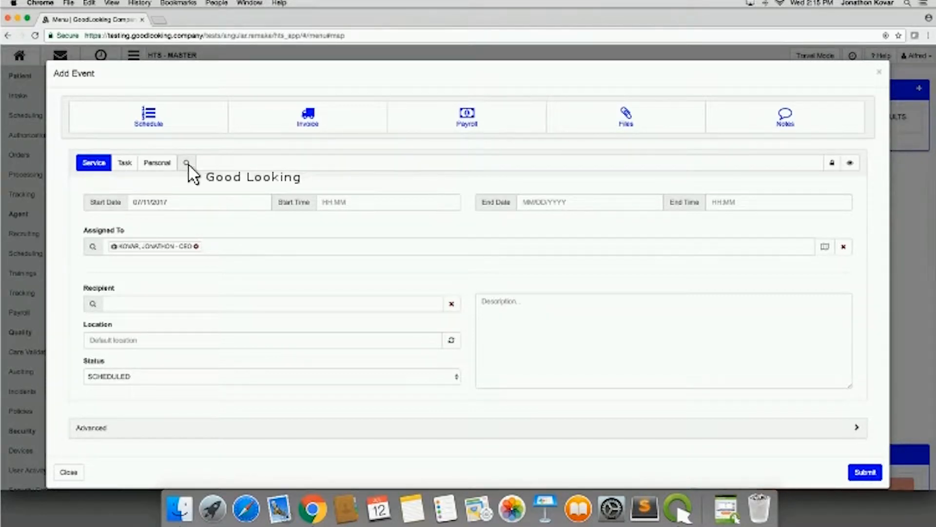
pyautogui.click(125, 163)
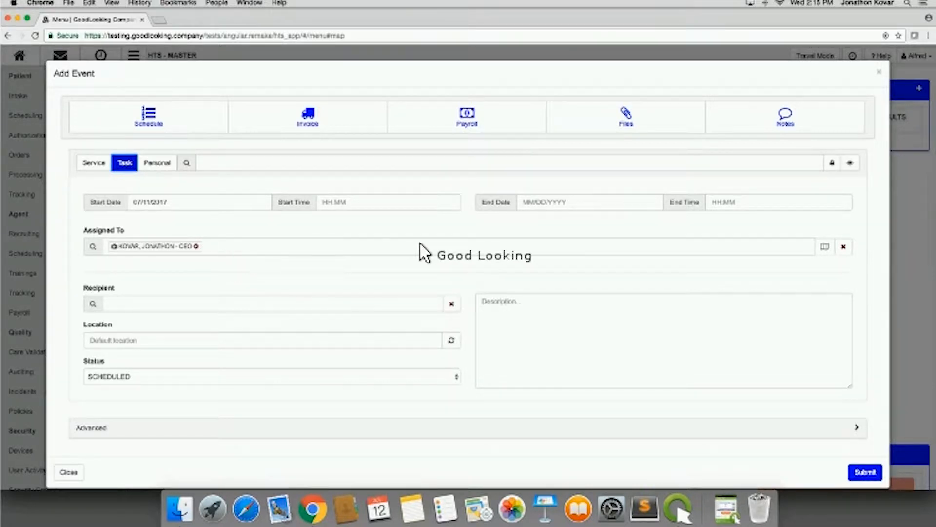
pyautogui.click(68, 472)
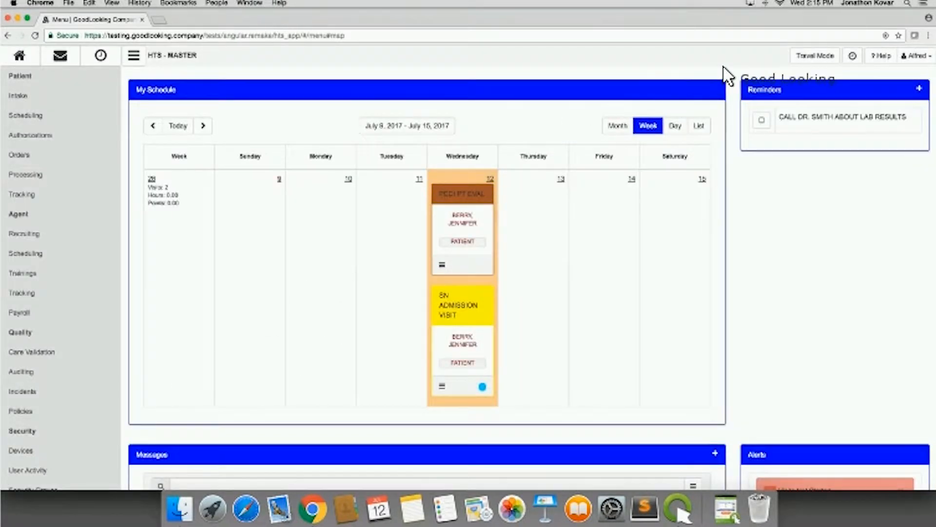
# - Return to Travel Mode and look through the map and the day's visits
pyautogui.click(809, 56)
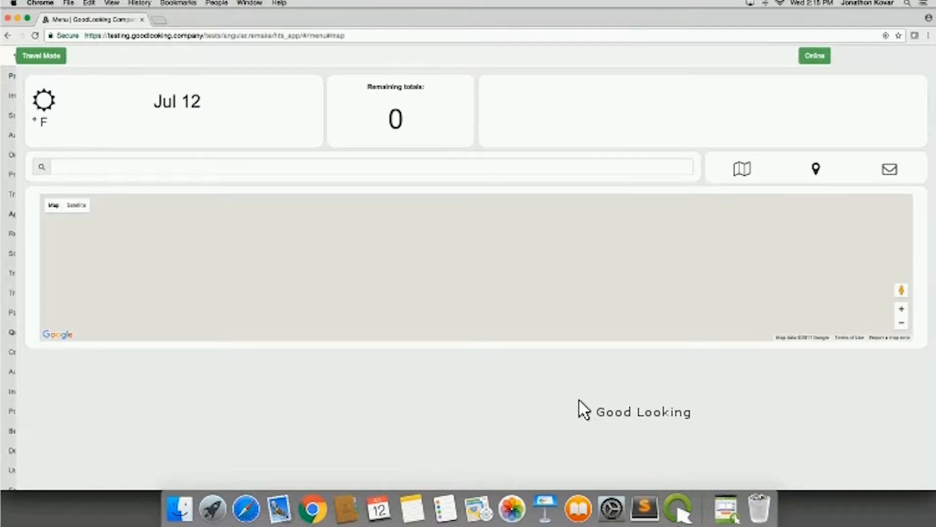
pyautogui.scroll(-3, 579, 400)
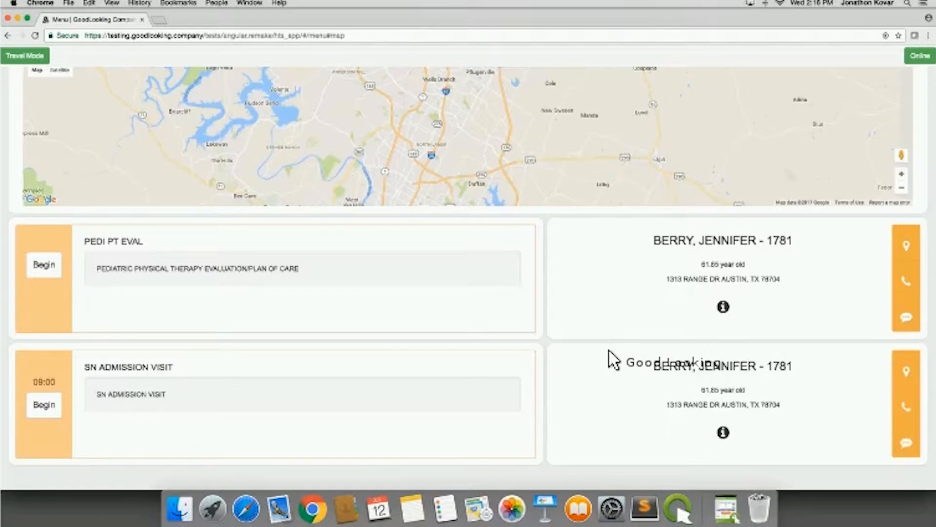
pyautogui.scroll(1, 610, 359)
pyautogui.scroll(5, 611, 360)
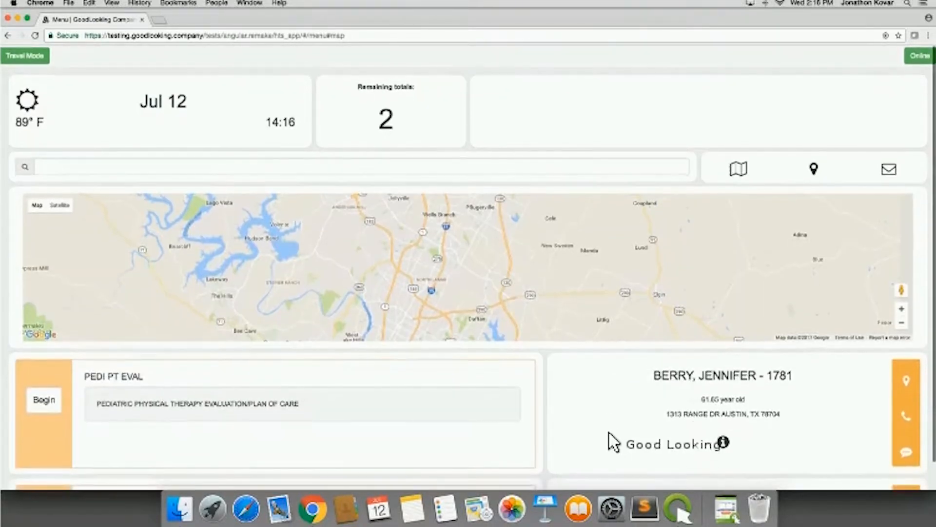
# - Begin the PEDI PT EVAL visit and look over the visit's links and forms
pyautogui.click(609, 441)
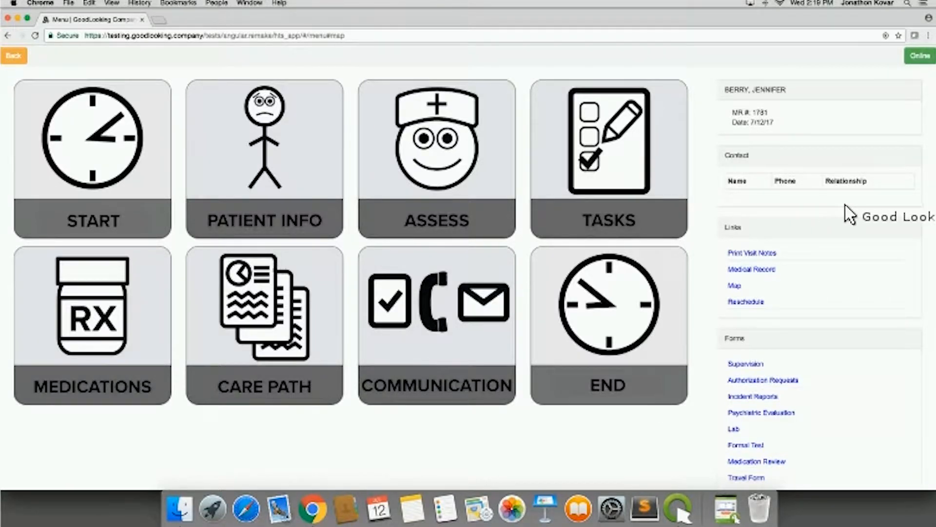
pyautogui.scroll(-3, 833, 255)
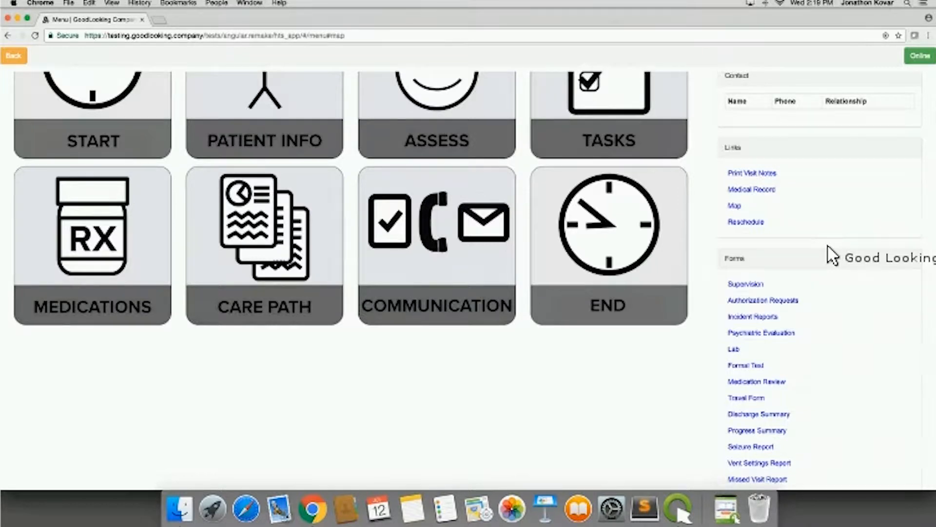
pyautogui.scroll(-1, 833, 255)
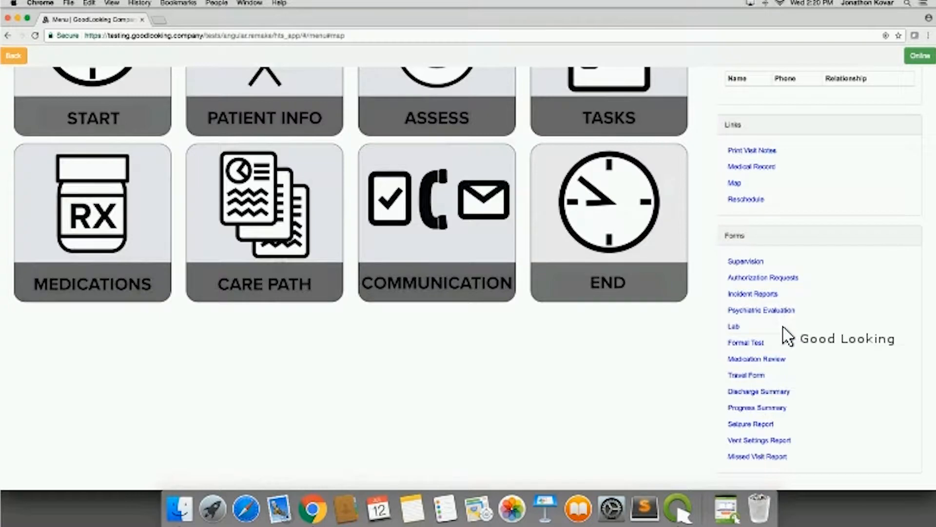
pyautogui.scroll(1, 556, 417)
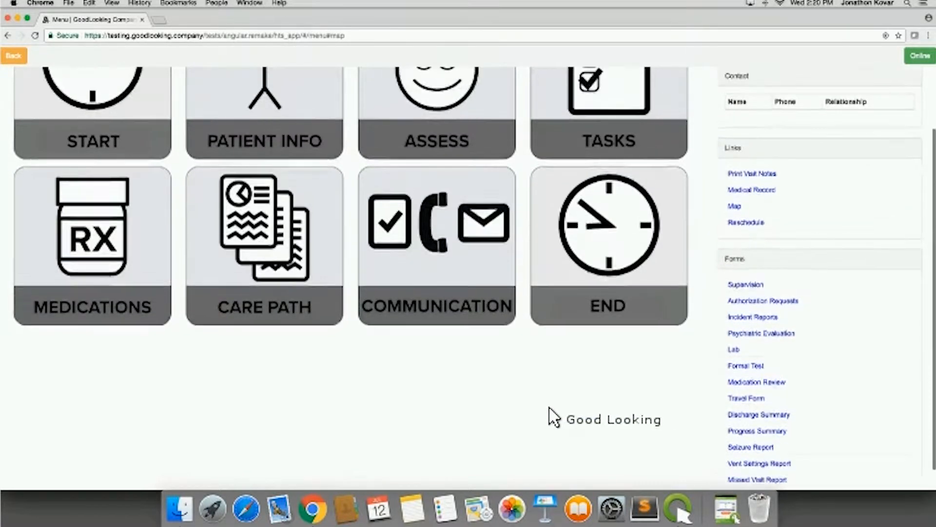
pyautogui.scroll(3, 554, 417)
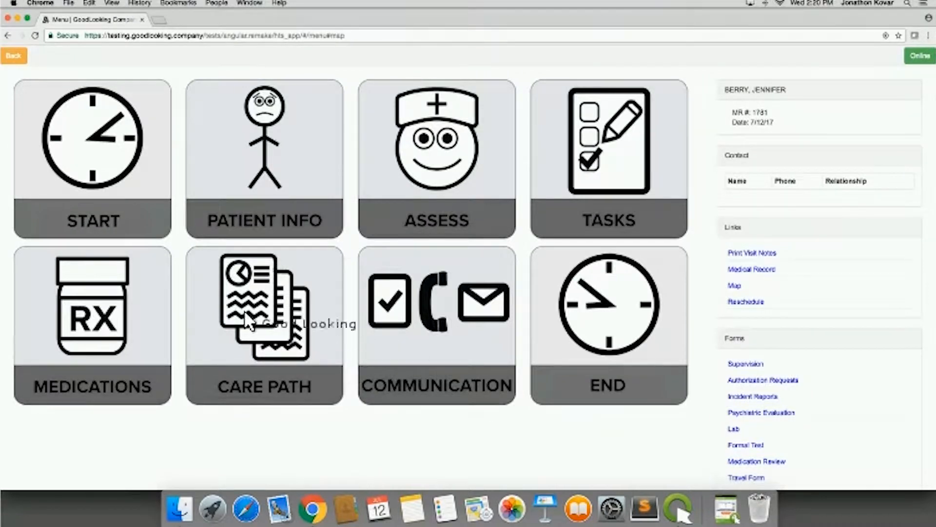
# - Start the visit record and set the purpose of visit to Assessment
pyautogui.click(95, 176)
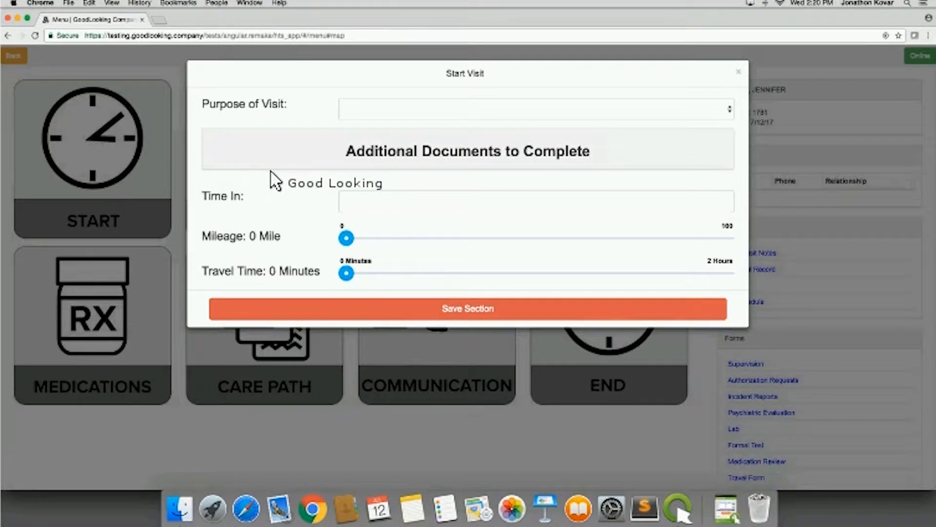
pyautogui.click(494, 110)
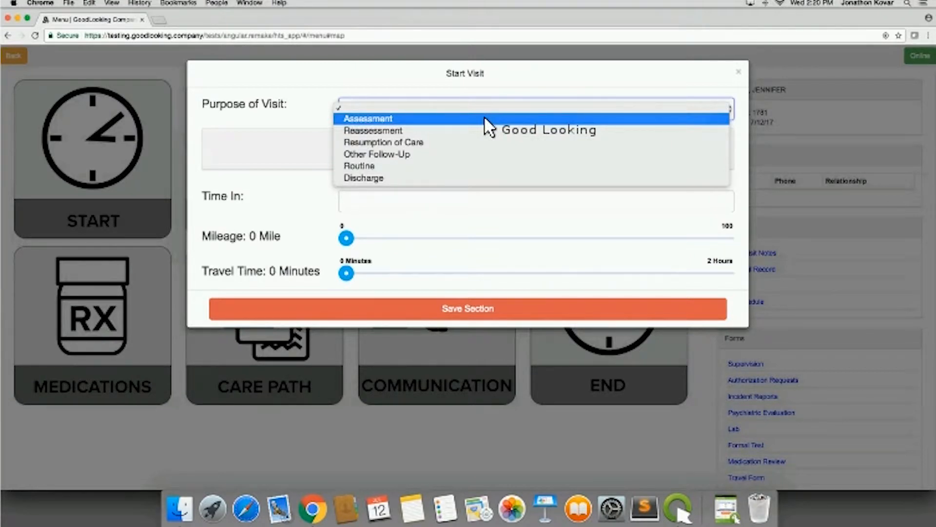
pyautogui.click(484, 116)
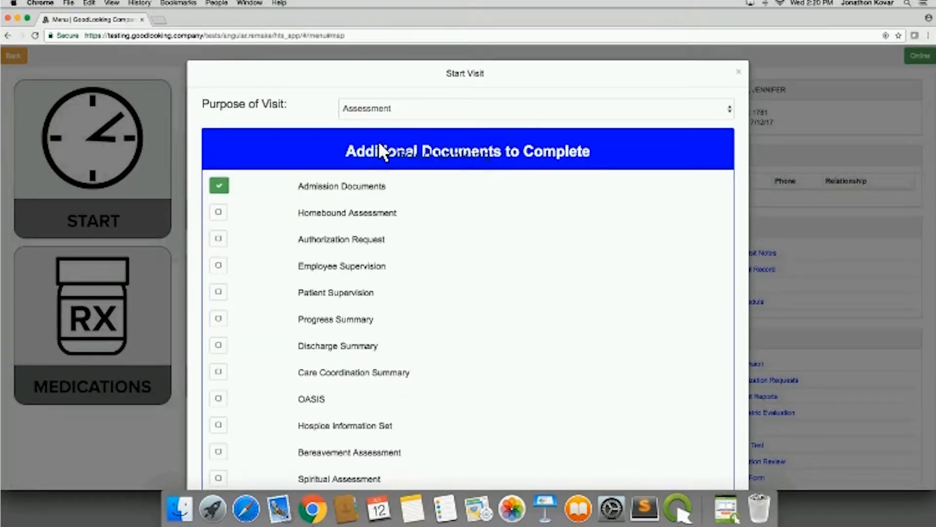
# - Add Homebound Assessment and OASIS to the additional documents to complete, and collapse that section
pyautogui.scroll(-2, 263, 321)
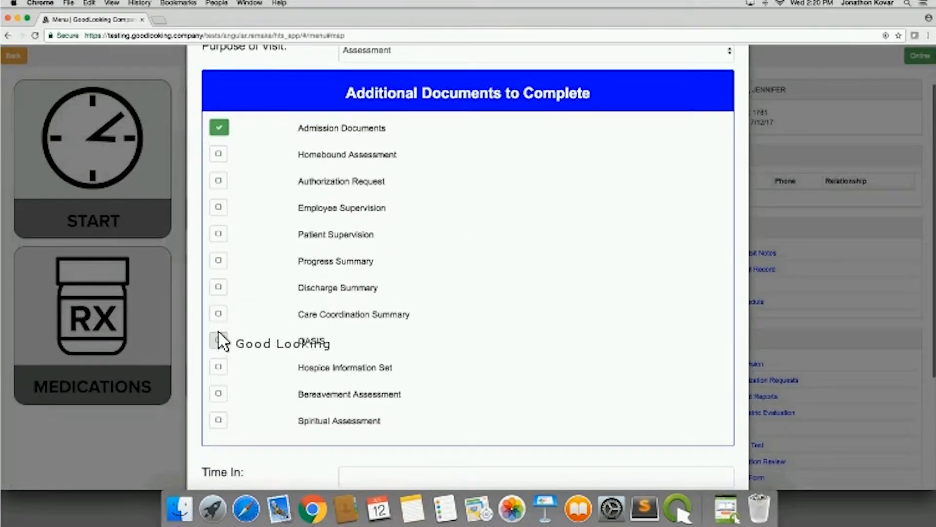
pyautogui.click(221, 155)
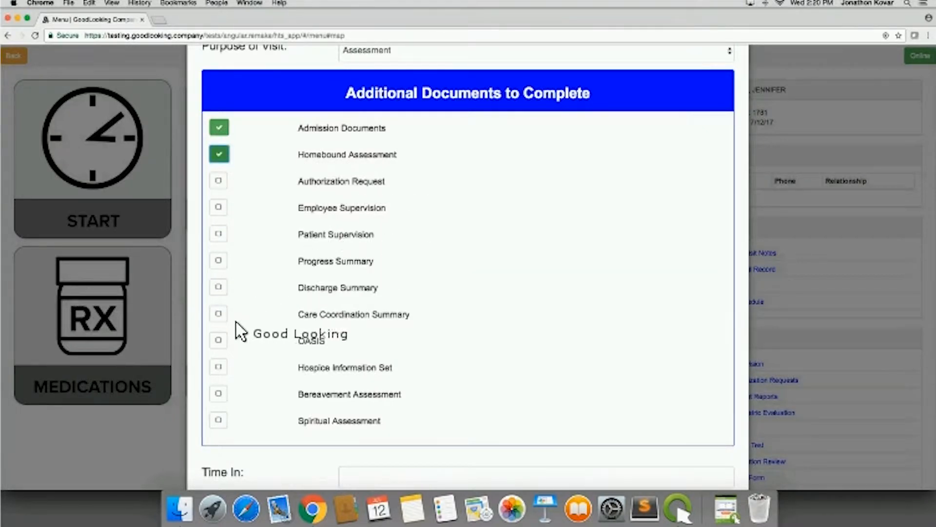
pyautogui.click(220, 341)
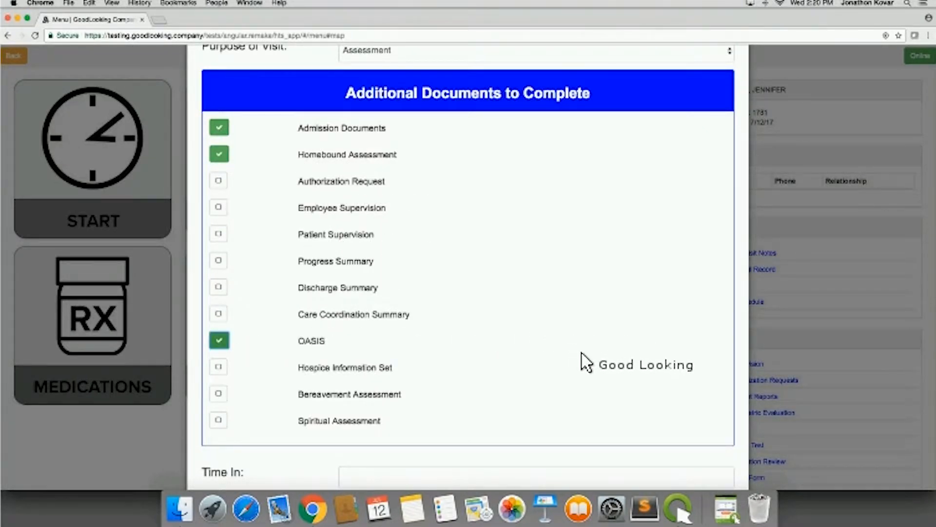
pyautogui.scroll(-1, 584, 363)
pyautogui.scroll(2, 584, 364)
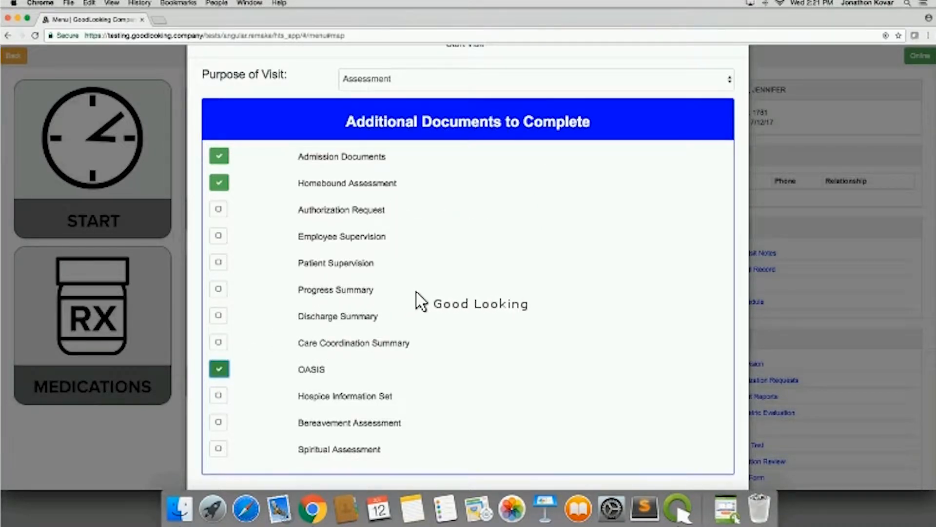
pyautogui.click(218, 258)
pyautogui.click(478, 128)
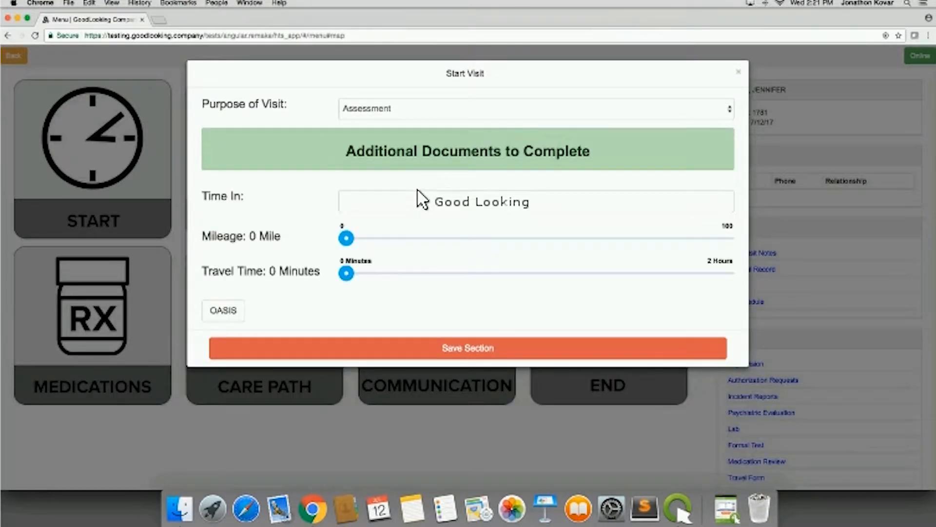
# - Set the visit's time in to 12:20 AM, the mileage to 18 miles and the travel time to 39 minutes
pyautogui.click(411, 202)
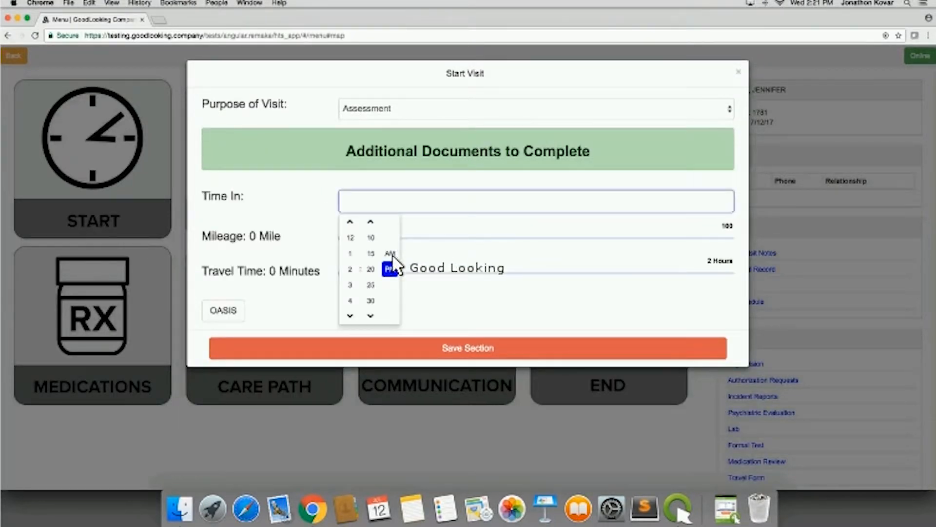
pyautogui.click(371, 270)
pyautogui.click(422, 257)
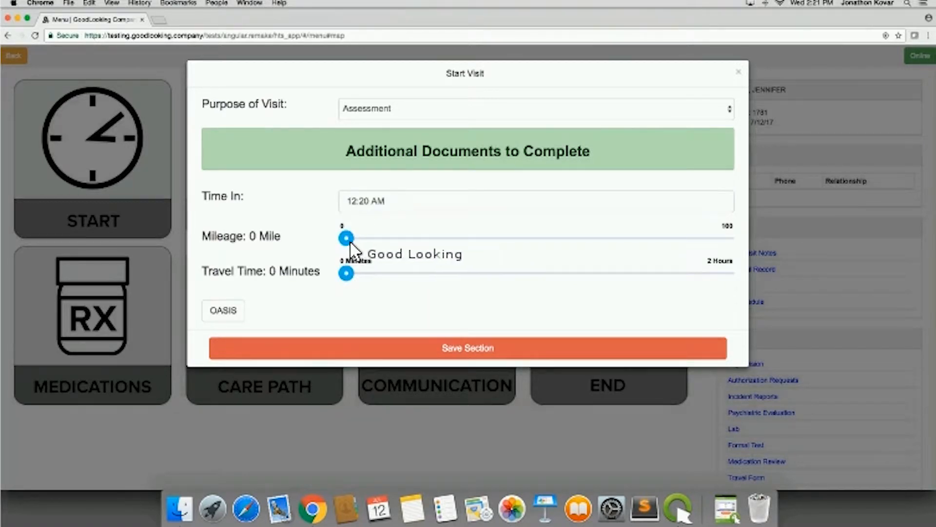
pyautogui.moveTo(347, 240); pyautogui.dragTo(412, 236)
pyautogui.moveTo(351, 276); pyautogui.dragTo(473, 266)
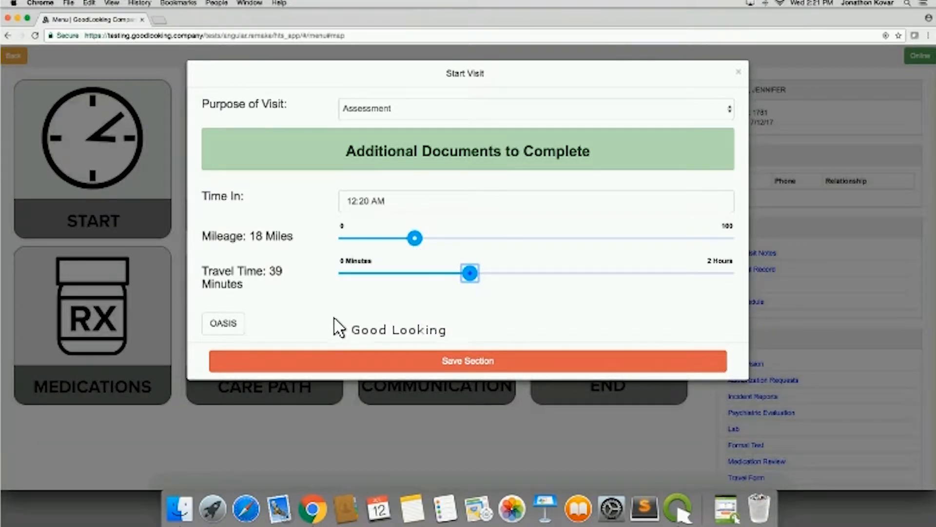
# - View the OASIS elements for the visit without changing them, and save the Start Visit section
pyautogui.click(223, 326)
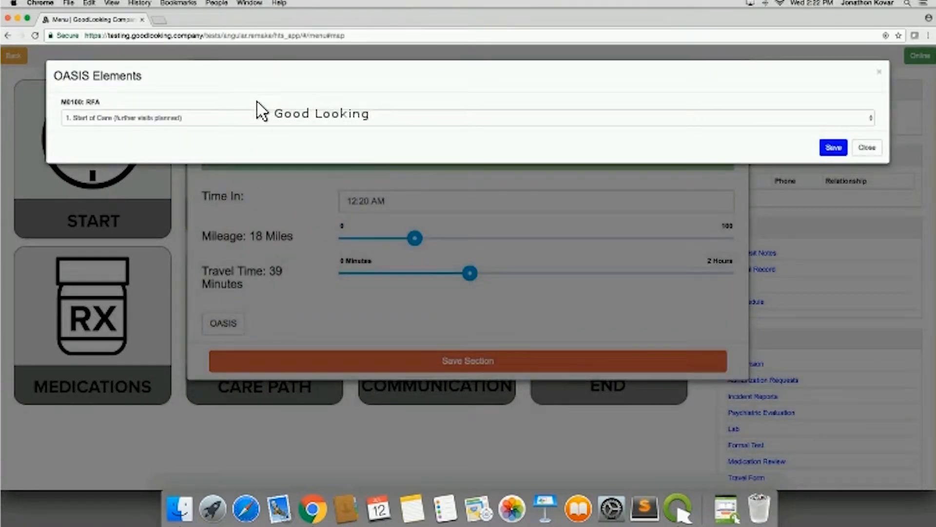
pyautogui.click(867, 148)
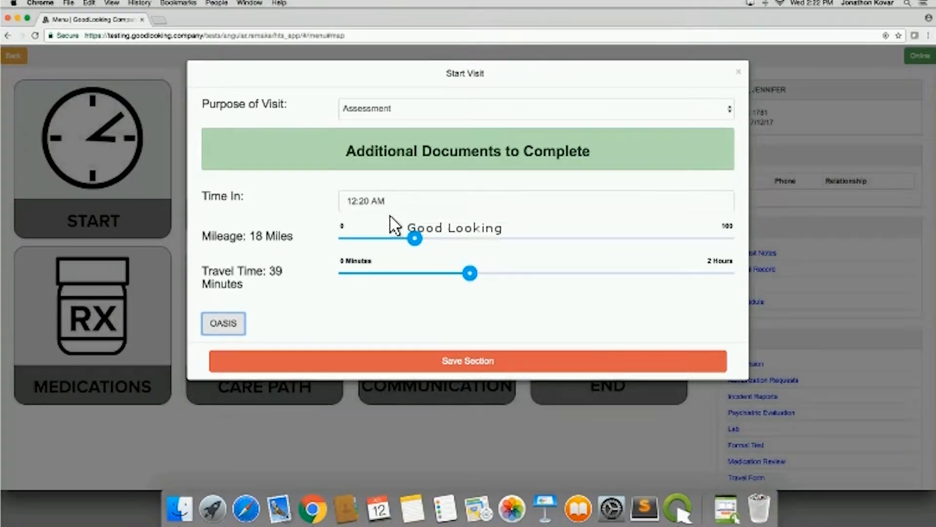
pyautogui.click(482, 359)
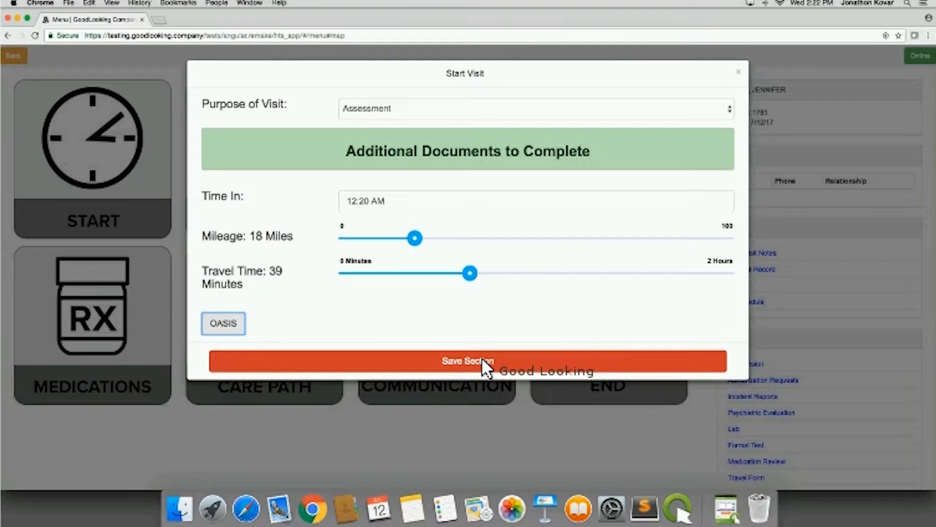
pyautogui.click(481, 360)
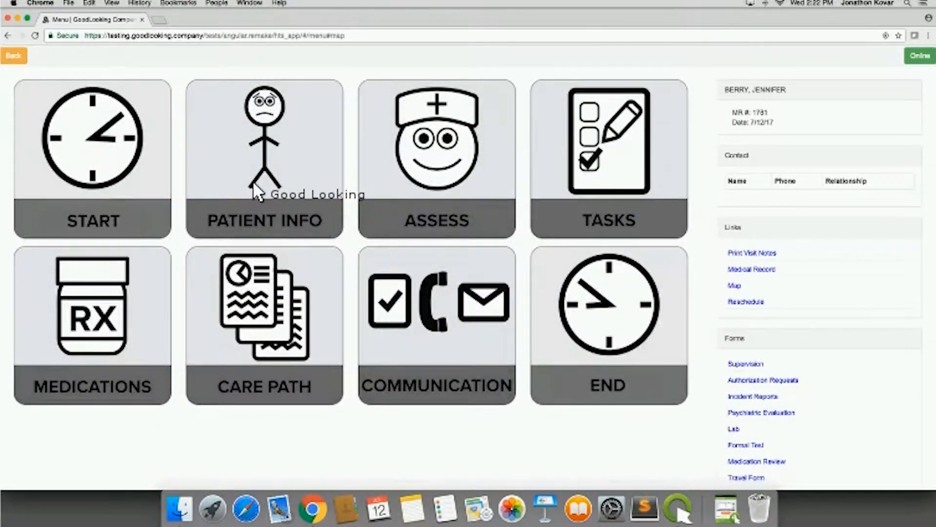
# - View and close the patient information, and expand the Admission Documents section of the assessment
pyautogui.click(254, 187)
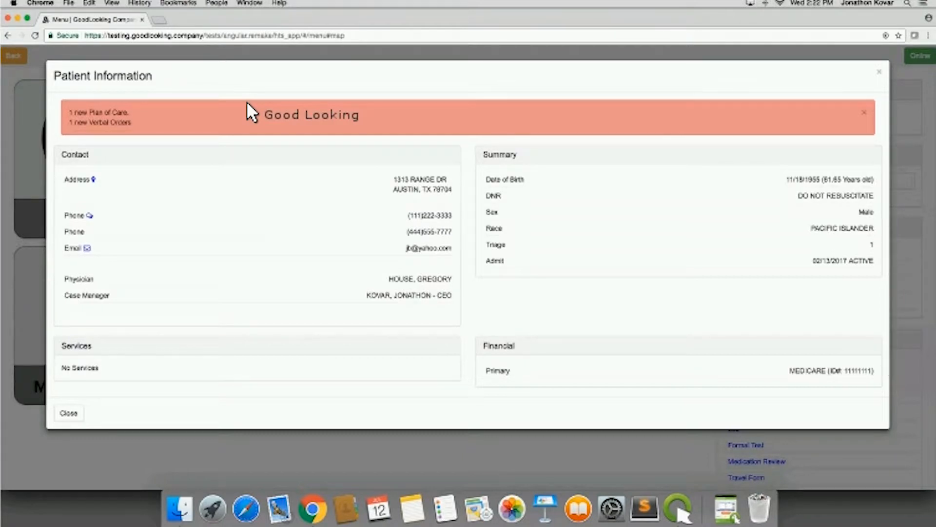
pyautogui.click(879, 70)
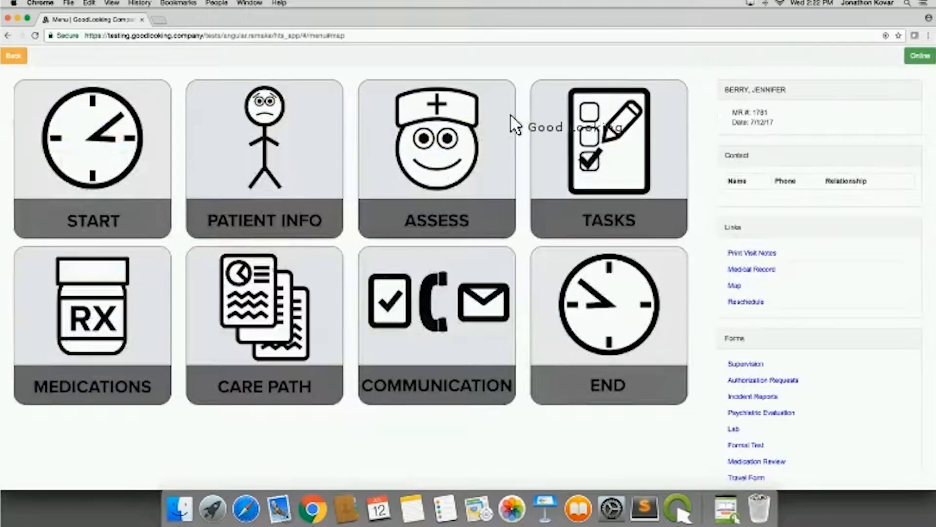
pyautogui.click(427, 161)
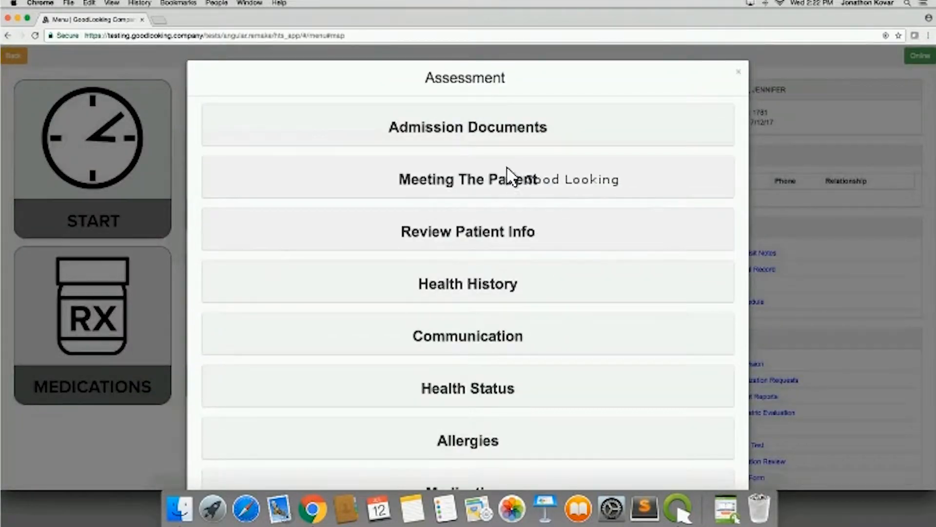
pyautogui.click(490, 139)
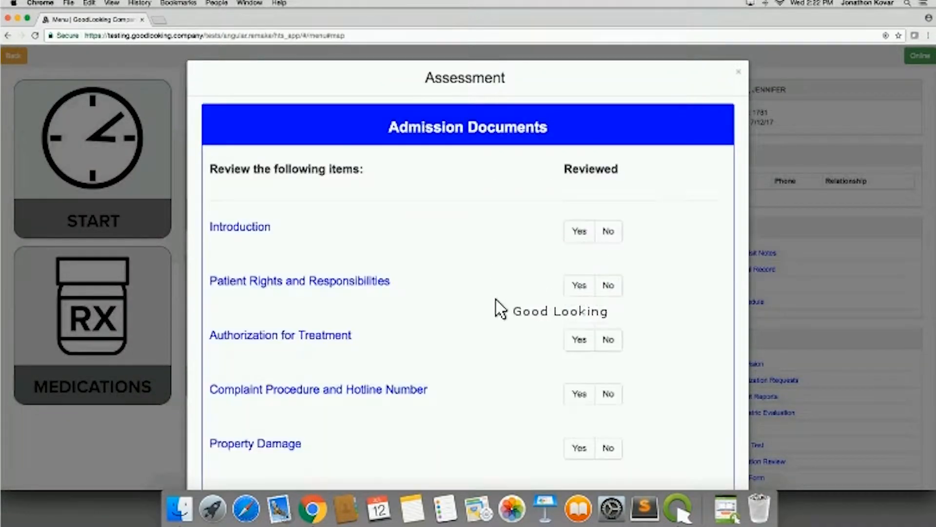
# - View the Introduction document and look over the list of admission documents to review
pyautogui.scroll(-2, 505, 340)
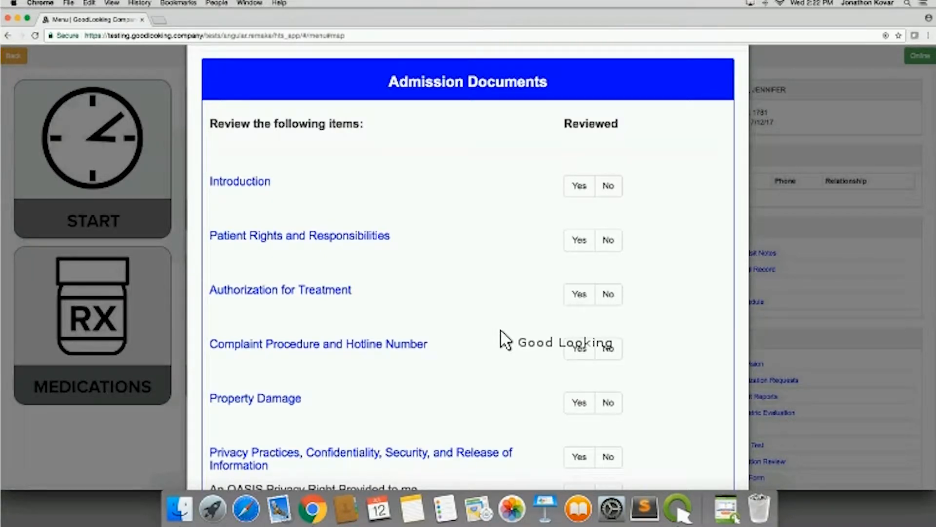
pyautogui.scroll(-1, 439, 264)
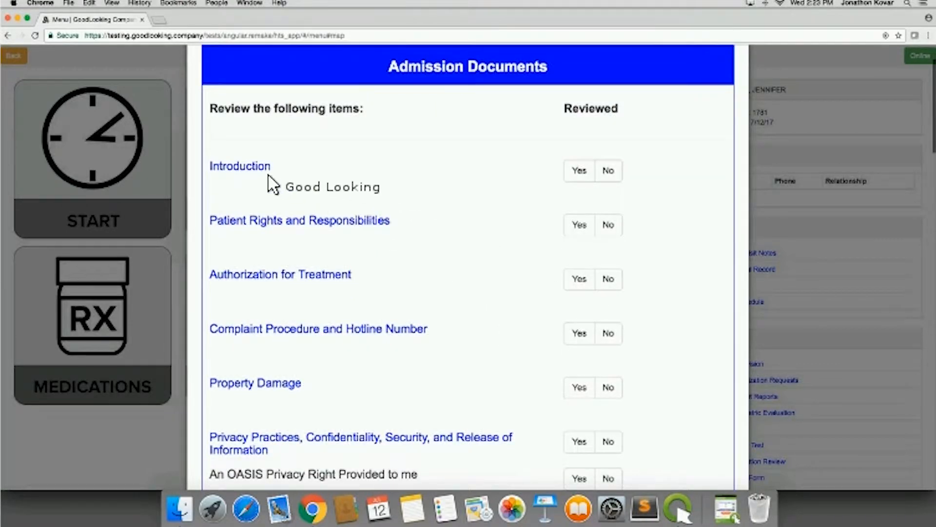
pyautogui.click(247, 167)
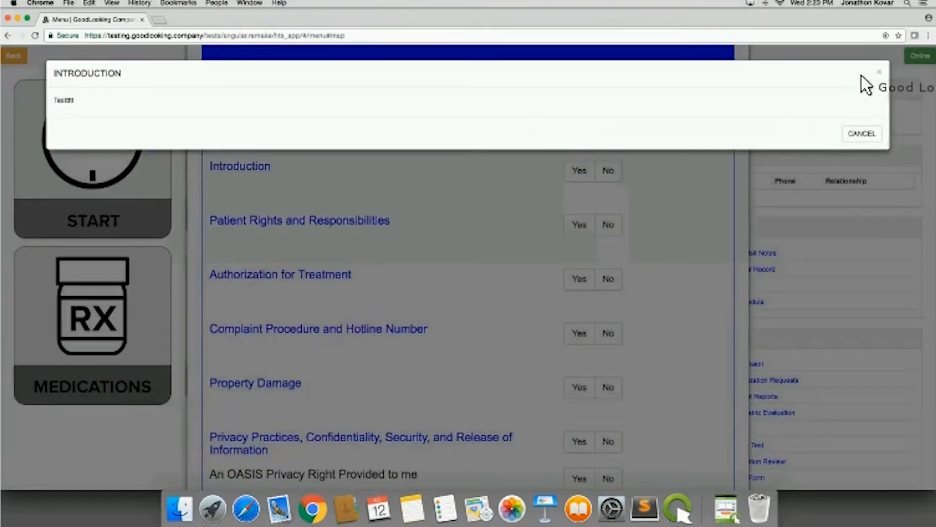
pyautogui.click(879, 72)
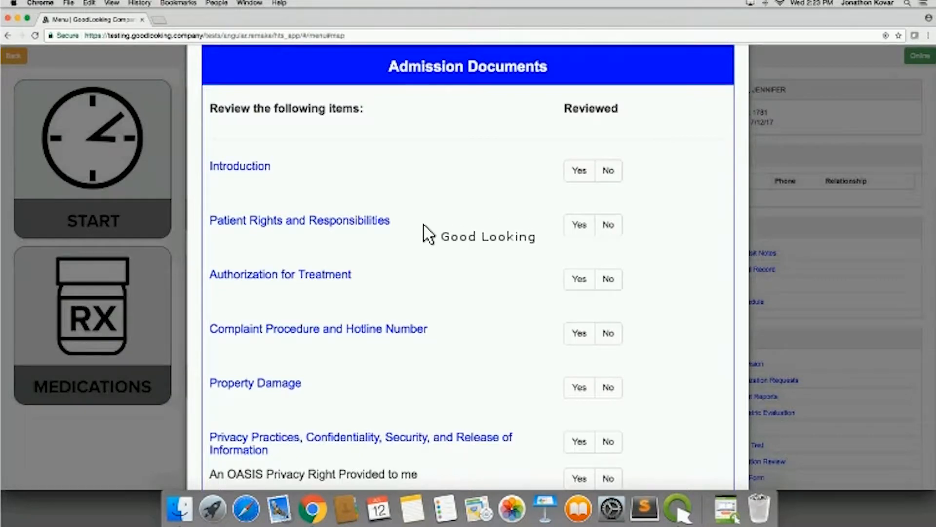
pyautogui.scroll(-3, 458, 299)
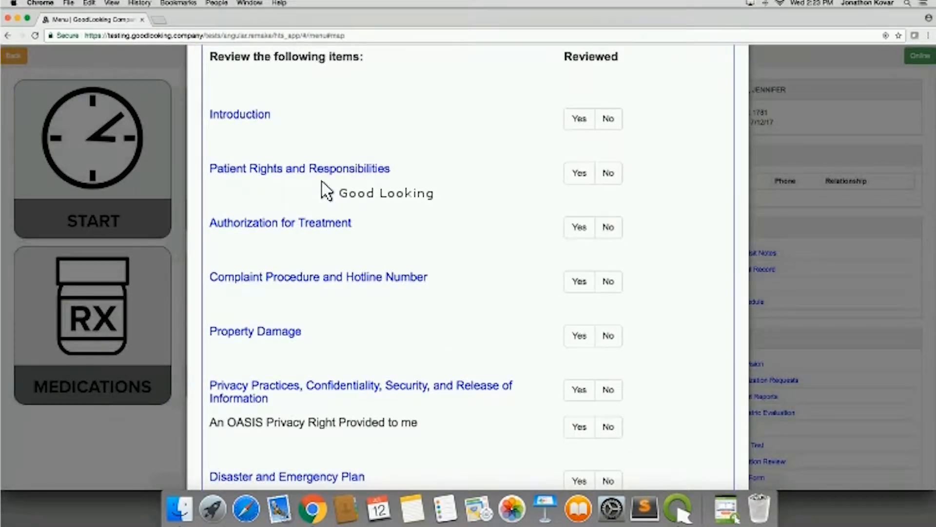
pyautogui.scroll(1, 443, 236)
pyautogui.scroll(3, 450, 239)
pyautogui.scroll(-2, 488, 258)
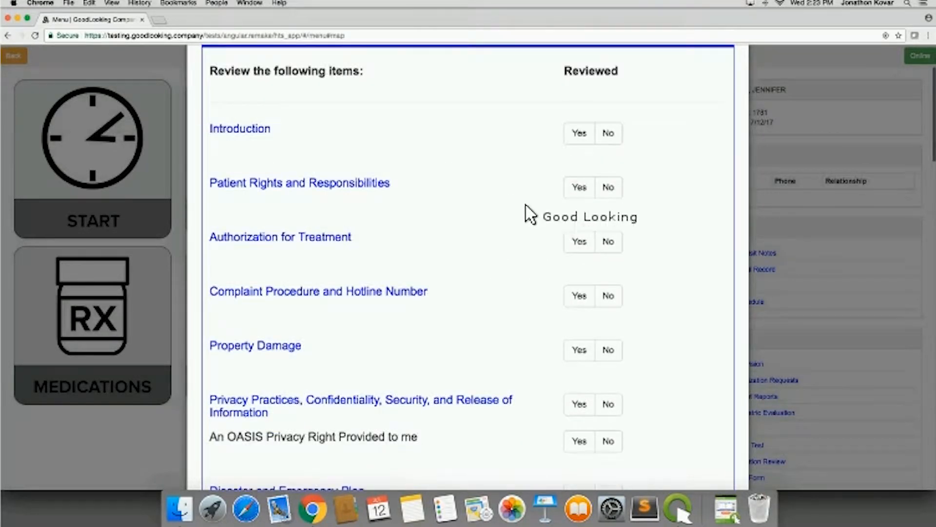
# - Mark Introduction, Patient Rights and Responsibilities, Authorization for Treatment, Complaint Procedure and Hotline Number, and Property Damage as reviewed
pyautogui.click(575, 139)
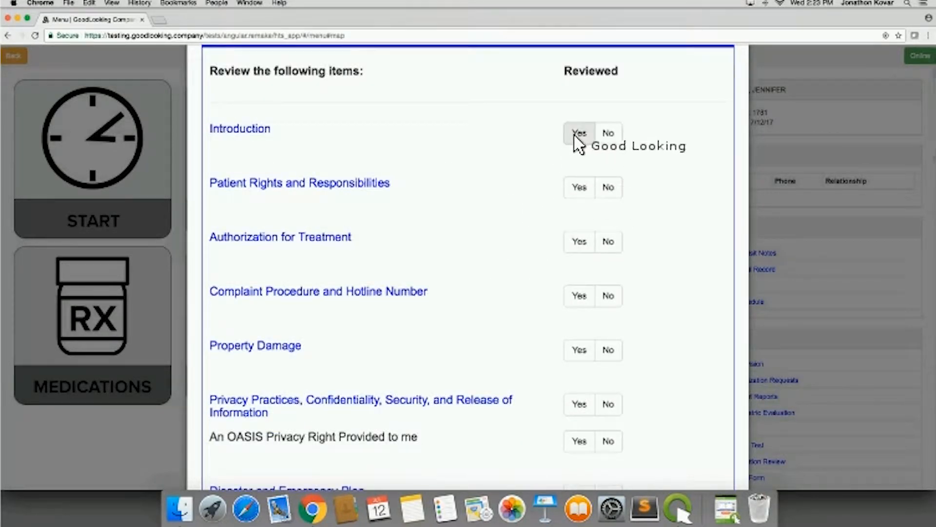
pyautogui.click(580, 192)
pyautogui.click(580, 244)
pyautogui.click(578, 295)
pyautogui.scroll(-3, 541, 312)
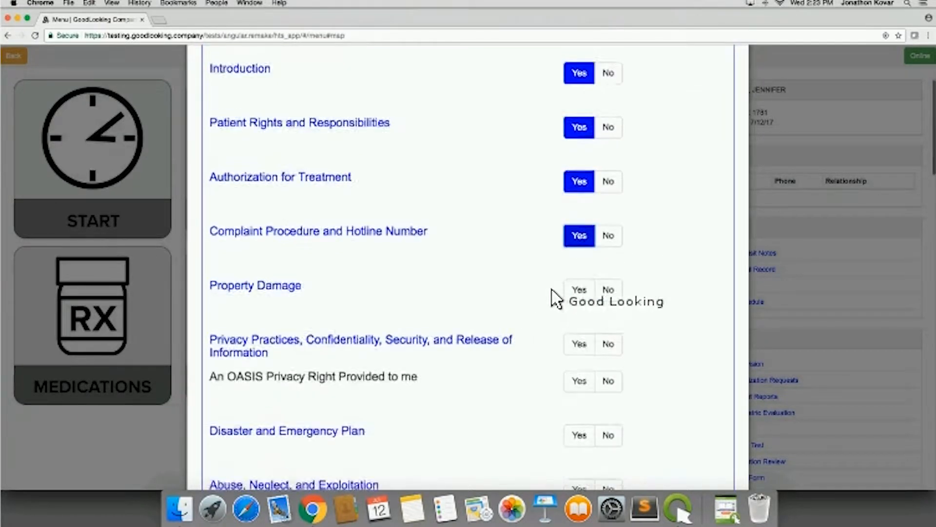
pyautogui.click(579, 269)
# - Look through the remaining admission documents, services and advance directives, and mark DNR as Yes
pyautogui.scroll(-10, 512, 373)
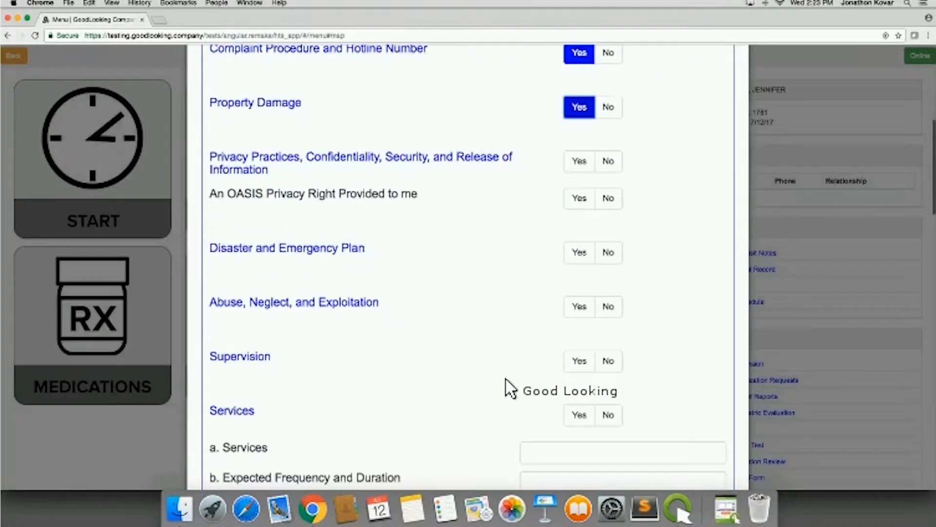
pyautogui.scroll(-4, 505, 378)
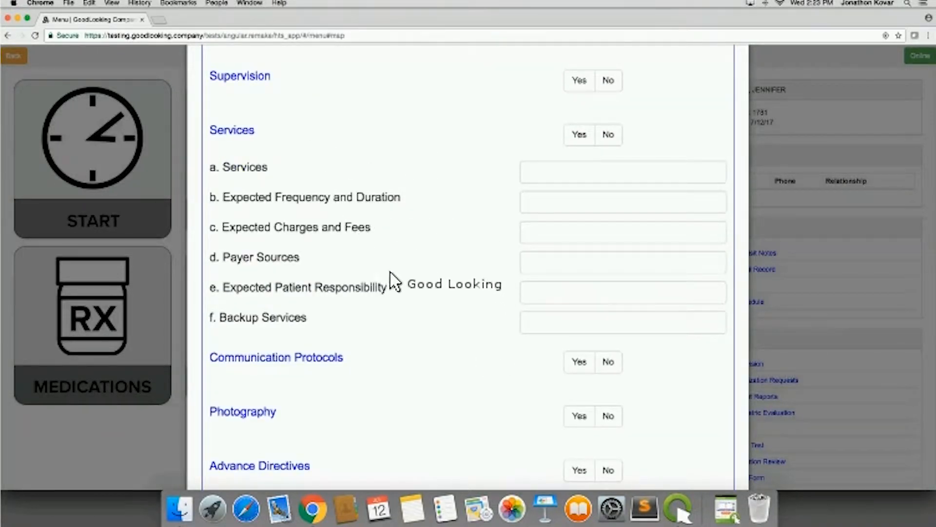
pyautogui.scroll(-3, 355, 262)
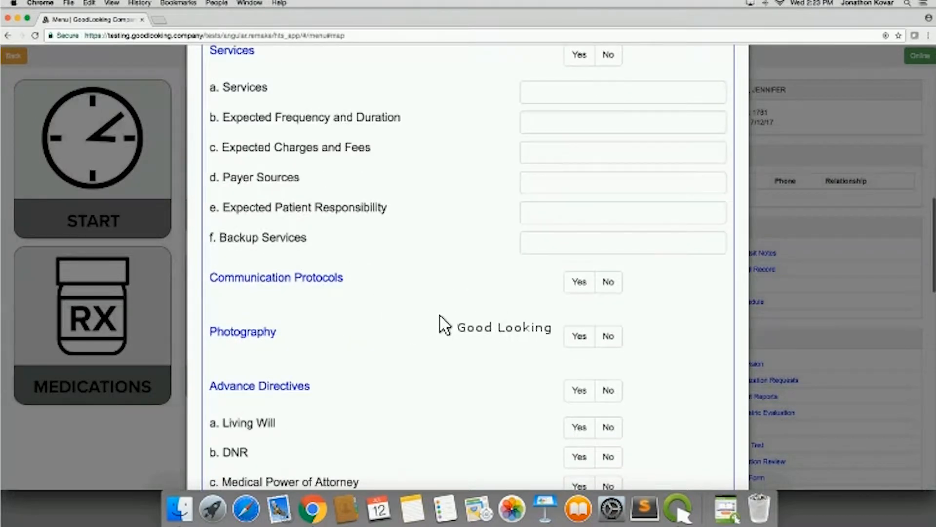
pyautogui.scroll(-4, 475, 320)
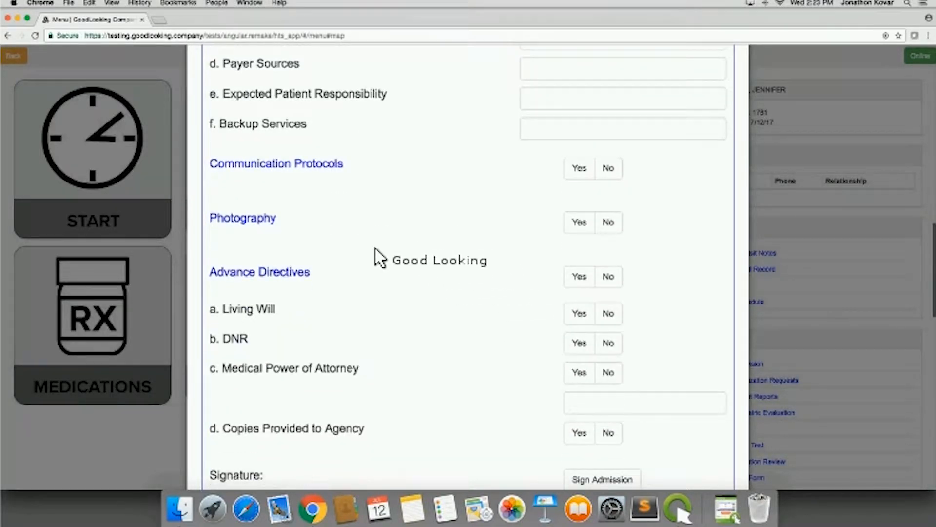
pyautogui.scroll(-6, 389, 270)
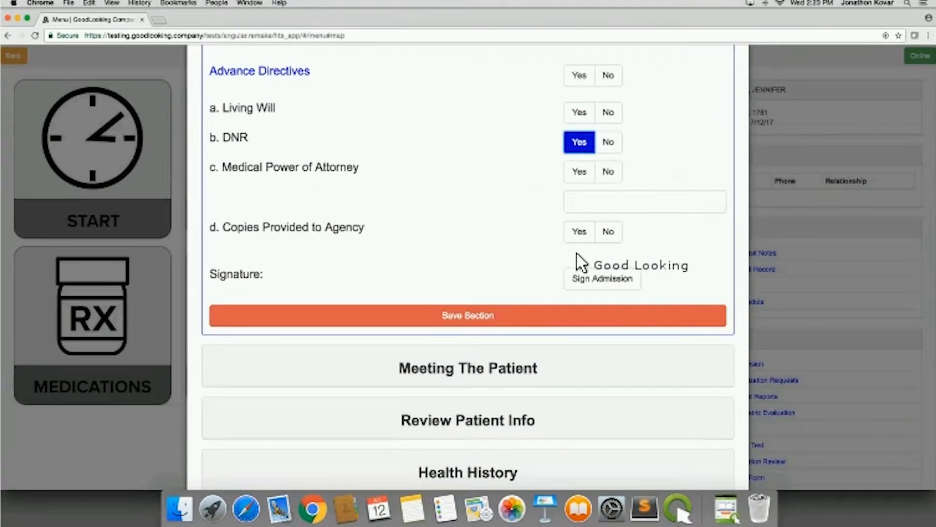
# - Sign the admission with a handwritten signature, submit it, and save the Admission Documents section
pyautogui.click(598, 278)
pyautogui.moveTo(379, 114)
pyautogui.mouseDown()
pyautogui.moveTo(377, 147)
pyautogui.moveTo(437, 132)
pyautogui.mouseUp()
pyautogui.moveTo(533, 128); pyautogui.dragTo(556, 121)
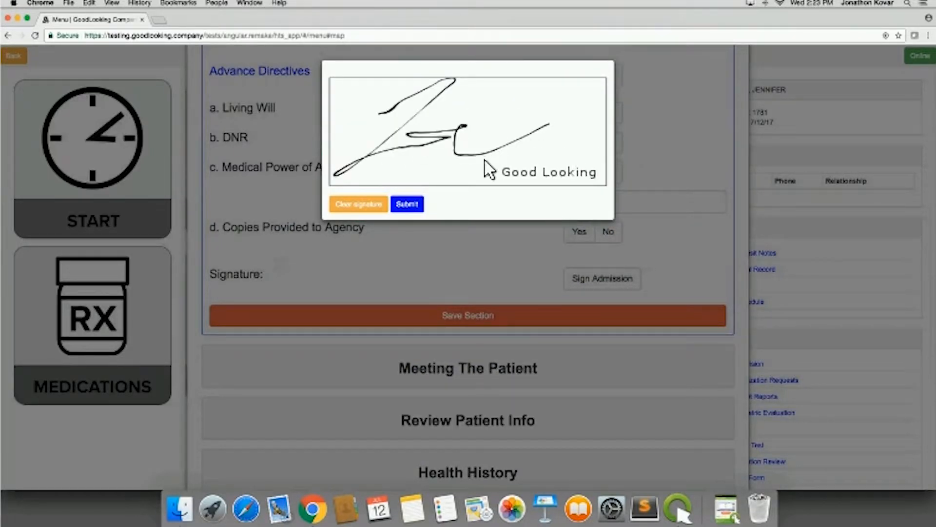
pyautogui.click(412, 204)
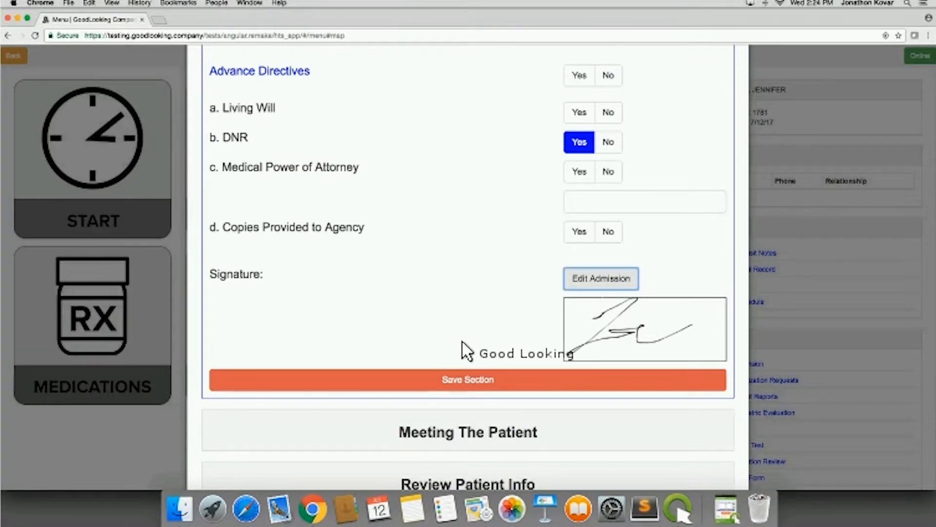
pyautogui.click(459, 378)
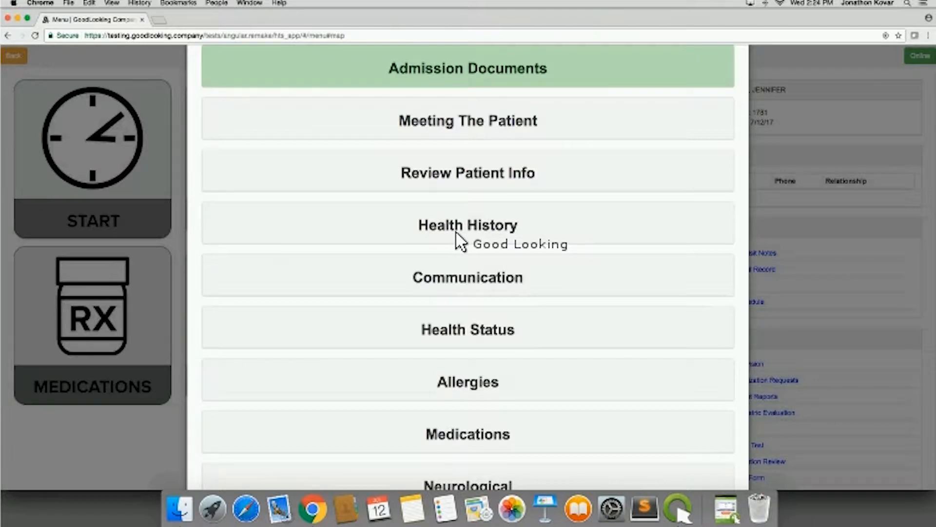
# - Briefly expand and collapse Meeting The Patient and Admission Documents, and look over the full list of assessment sections
pyautogui.scroll(1, 511, 166)
pyautogui.scroll(3, 511, 166)
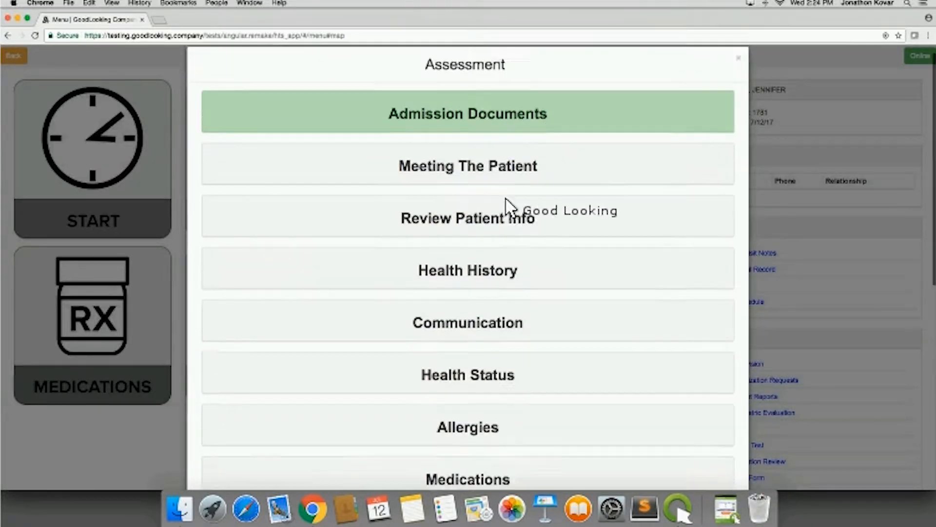
pyautogui.click(491, 178)
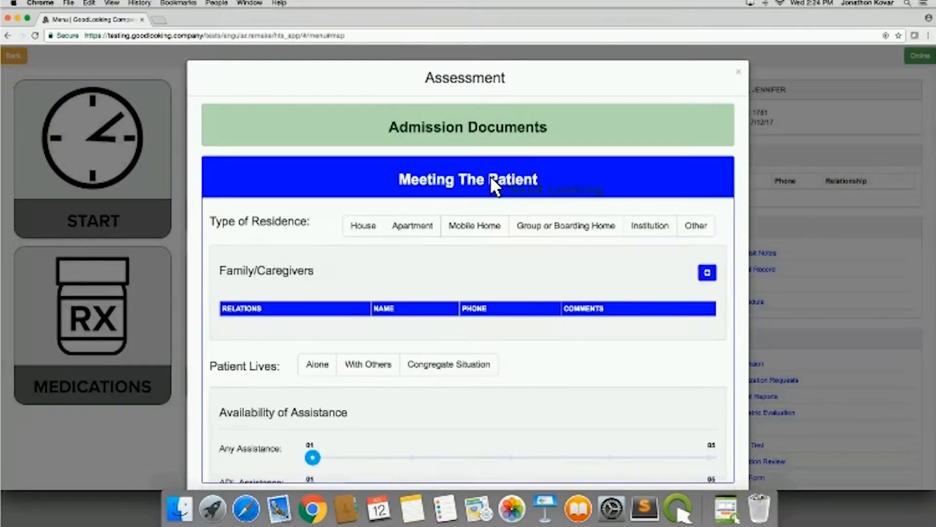
pyautogui.click(477, 177)
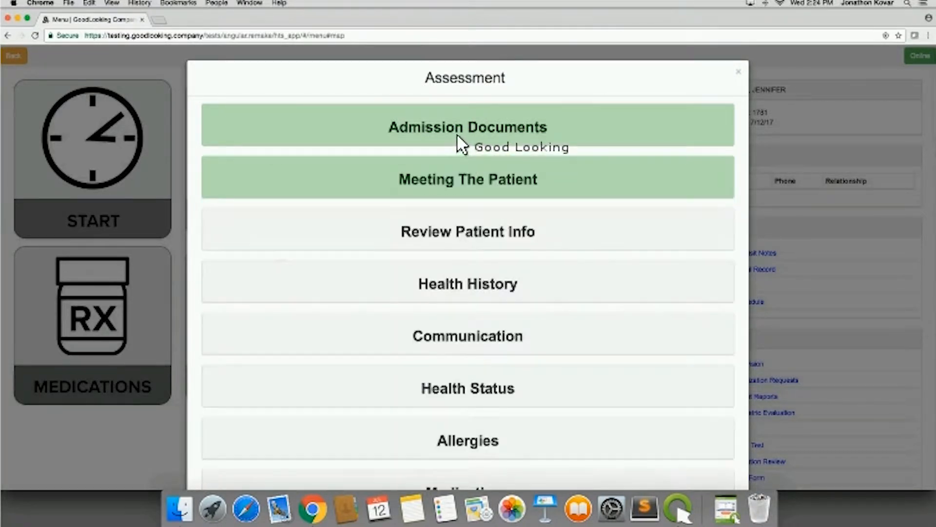
pyautogui.click(458, 134)
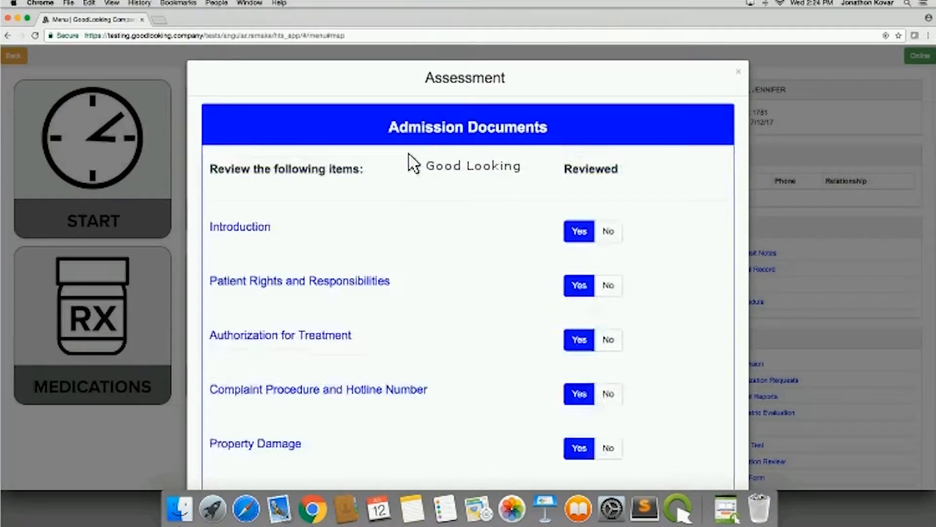
pyautogui.click(436, 132)
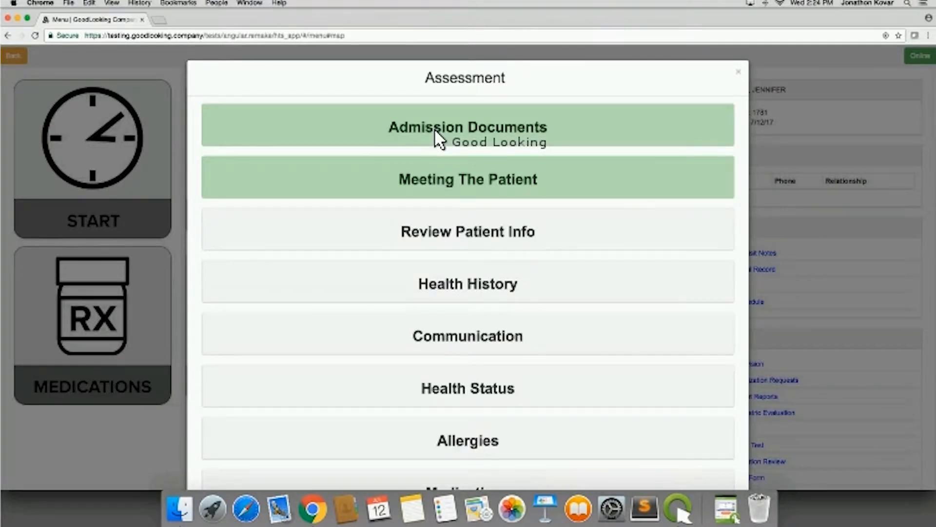
pyautogui.click(448, 175)
pyautogui.click(456, 177)
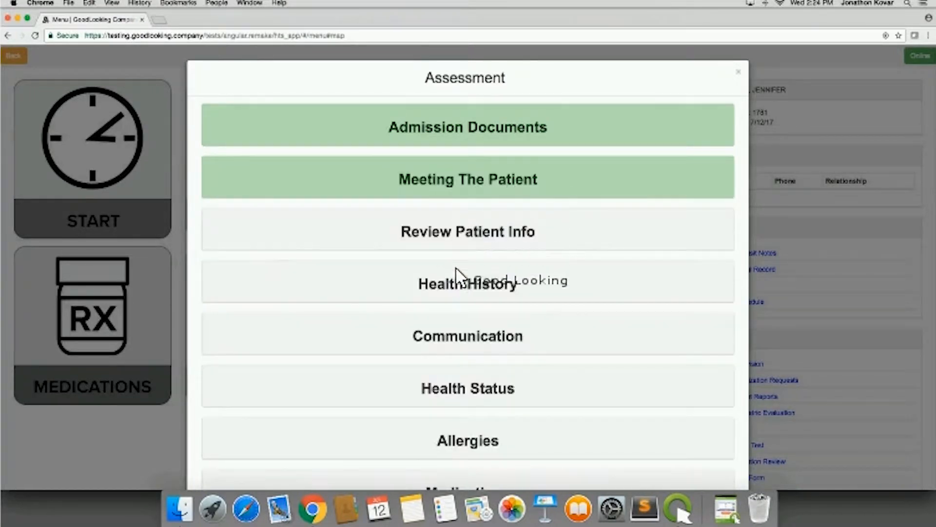
pyautogui.scroll(-8, 458, 312)
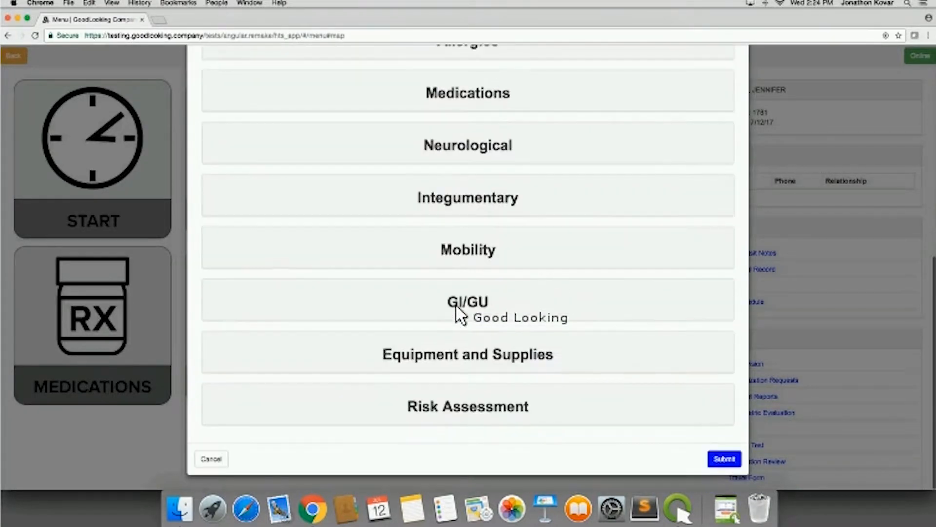
pyautogui.scroll(8, 458, 315)
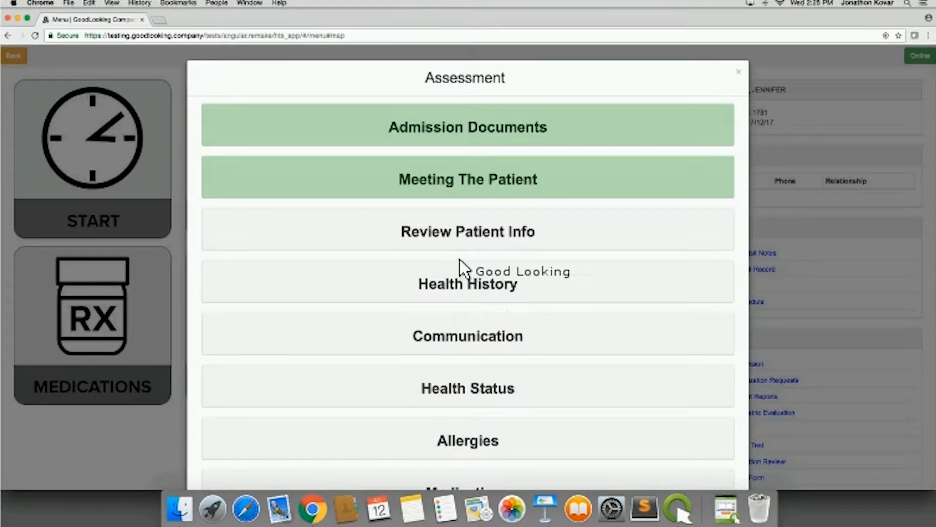
# - Expand the Meeting The Patient section and set the type of residence to Apartment
pyautogui.click(465, 175)
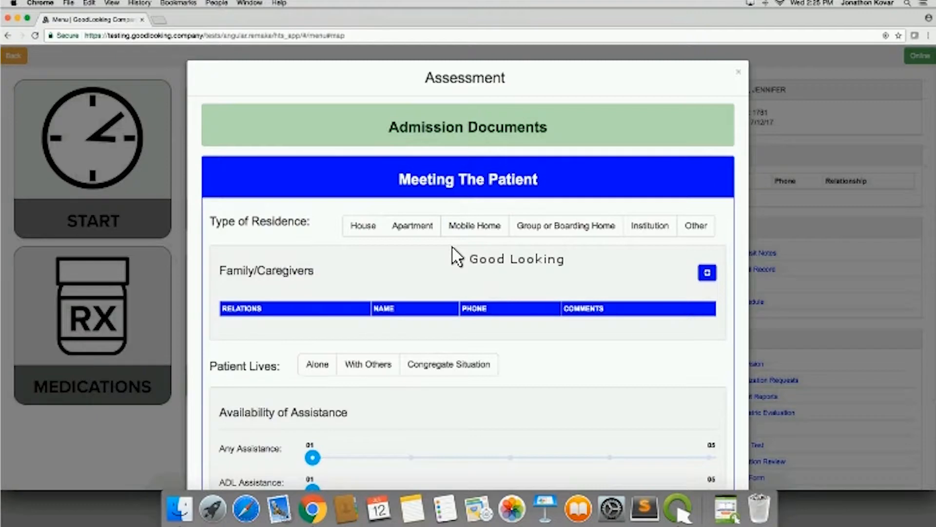
pyautogui.scroll(-3, 452, 247)
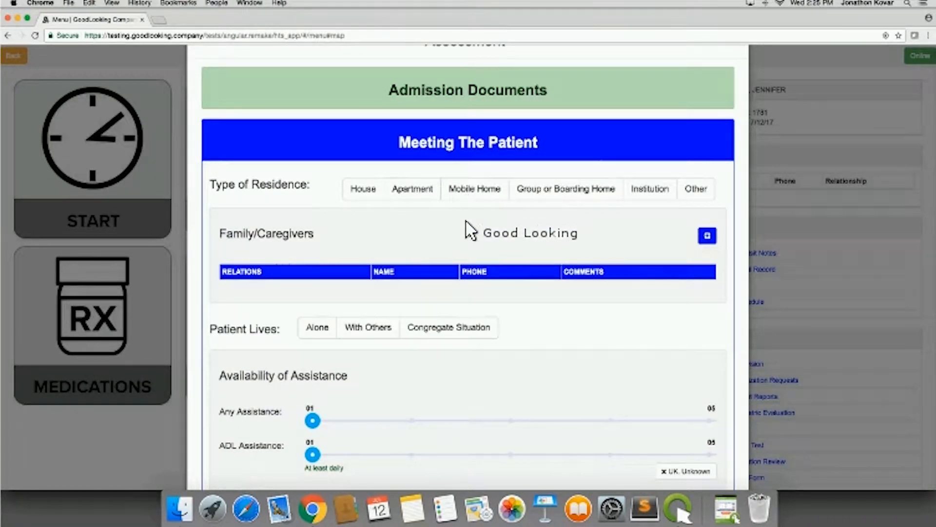
pyautogui.scroll(-3, 467, 235)
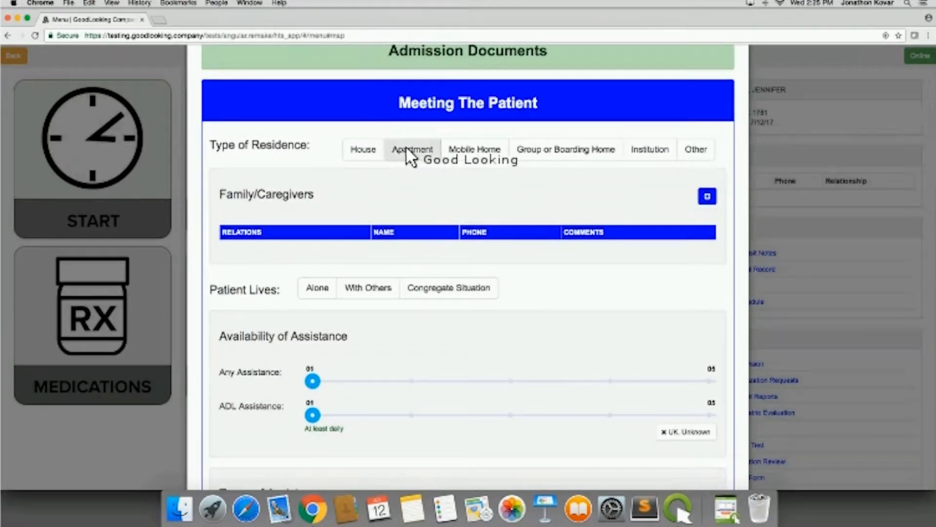
pyautogui.click(412, 153)
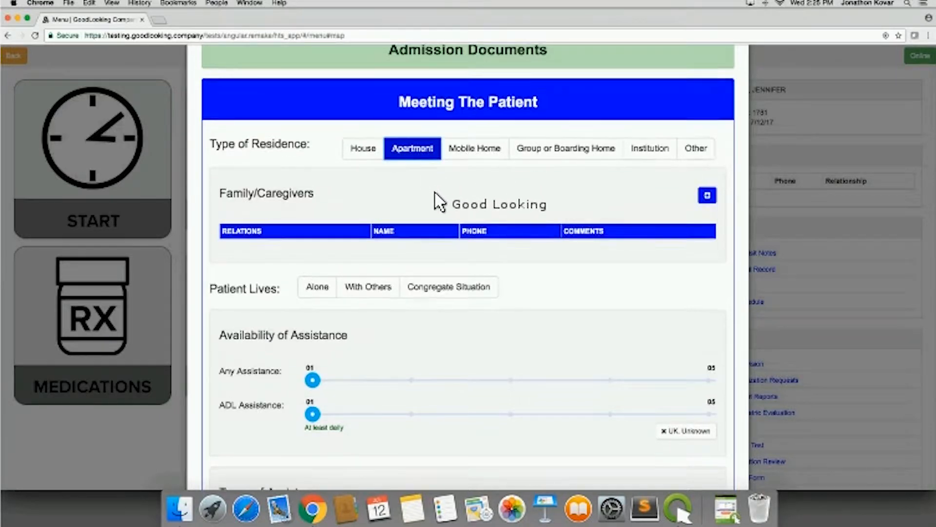
# - Start a new Family/Caregiver entry with MOTHER as the relationship, and close the form without submitting it
pyautogui.scroll(-3, 424, 187)
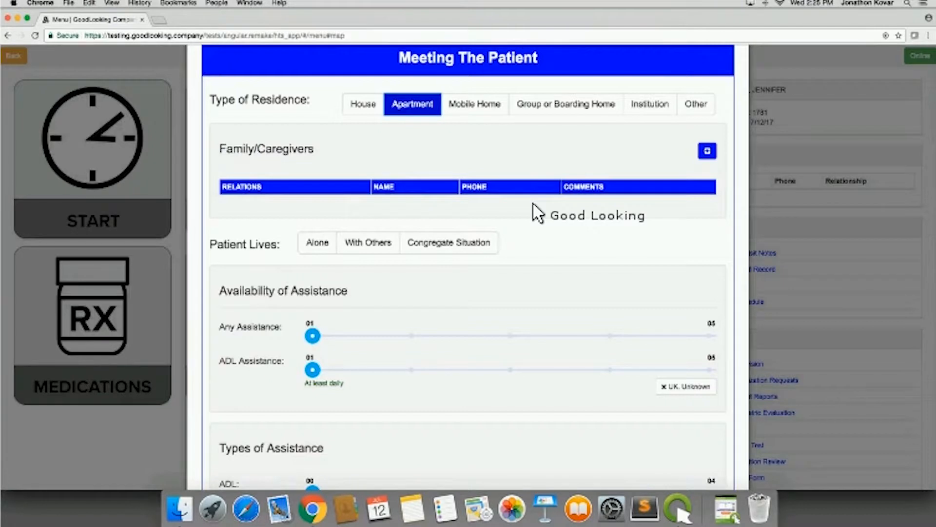
pyautogui.click(707, 151)
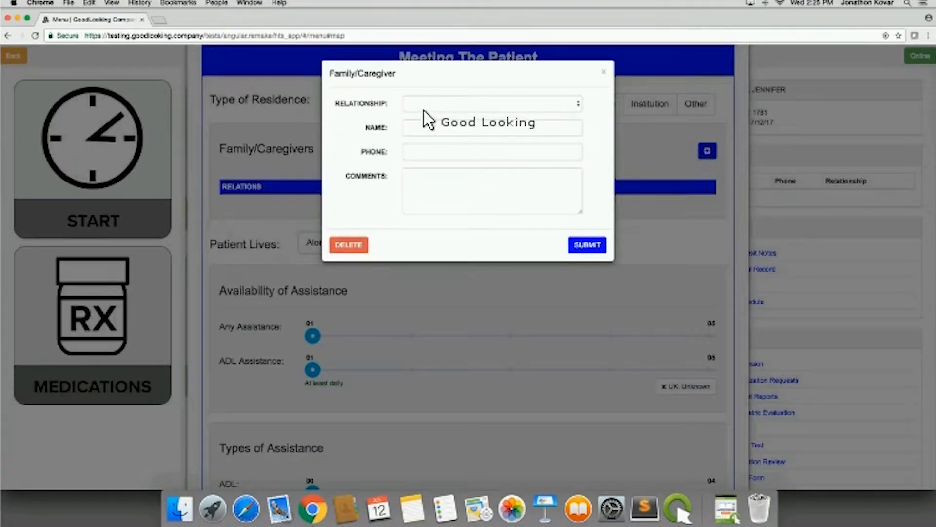
pyautogui.click(424, 107)
pyautogui.click(424, 114)
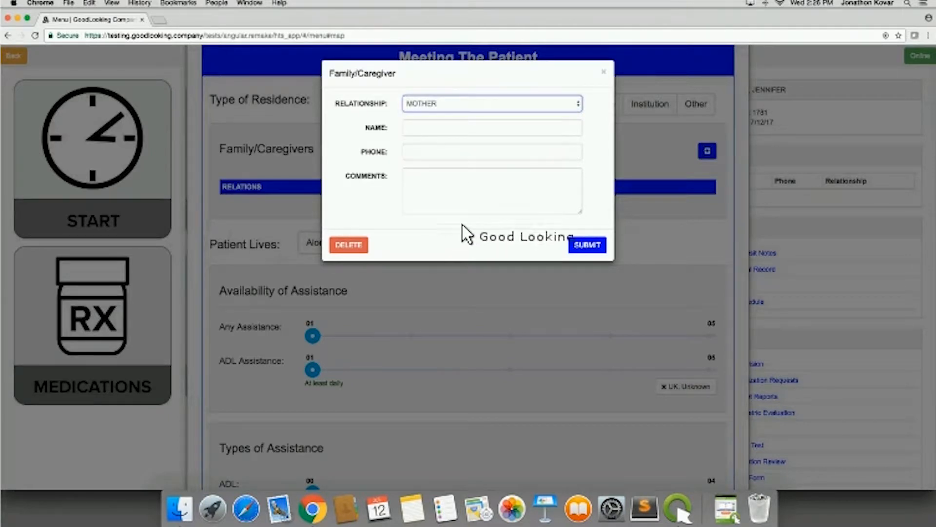
pyautogui.click(604, 72)
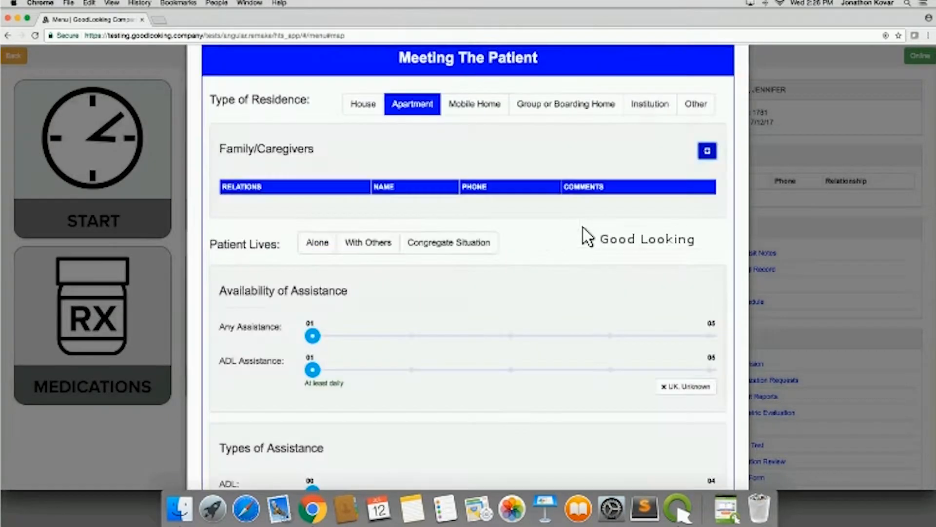
# - Set Patient Lives to With Others, Any Assistance to Occasionally, ADL Assistance to Three or more times per week, and ADL type to caregivers needing training/supportive services
pyautogui.scroll(-2, 578, 258)
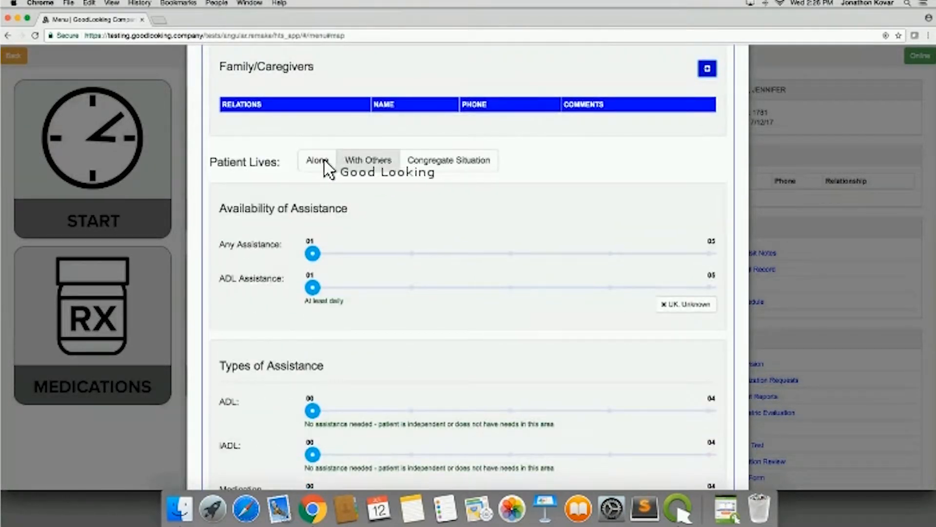
pyautogui.click(357, 165)
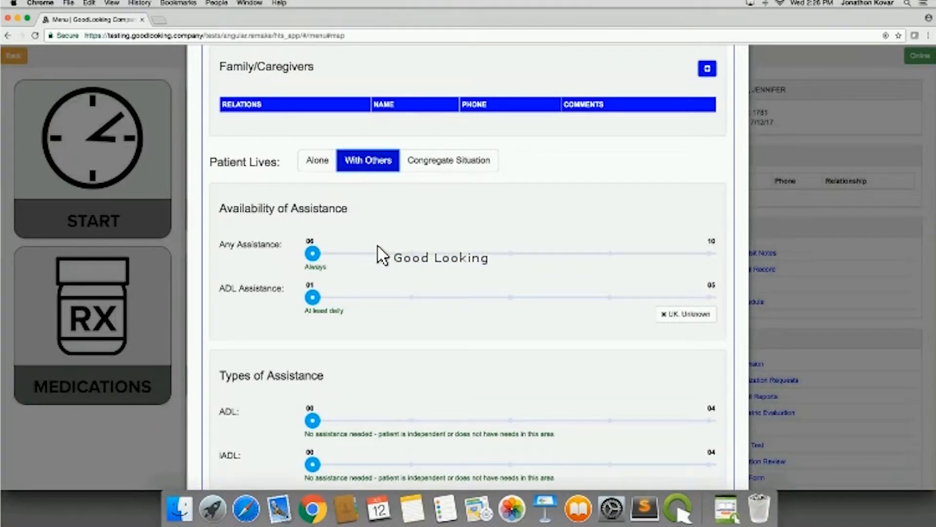
pyautogui.scroll(-1, 383, 257)
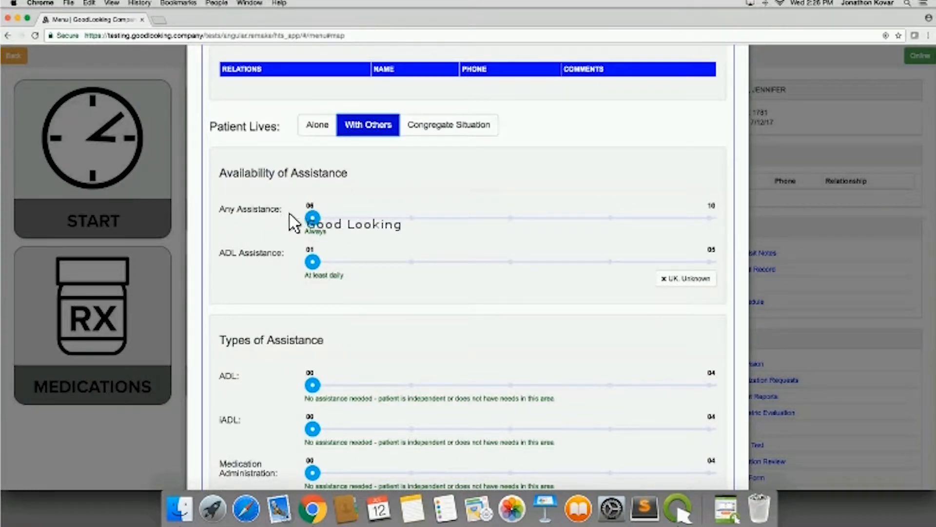
pyautogui.moveTo(337, 215); pyautogui.dragTo(546, 225)
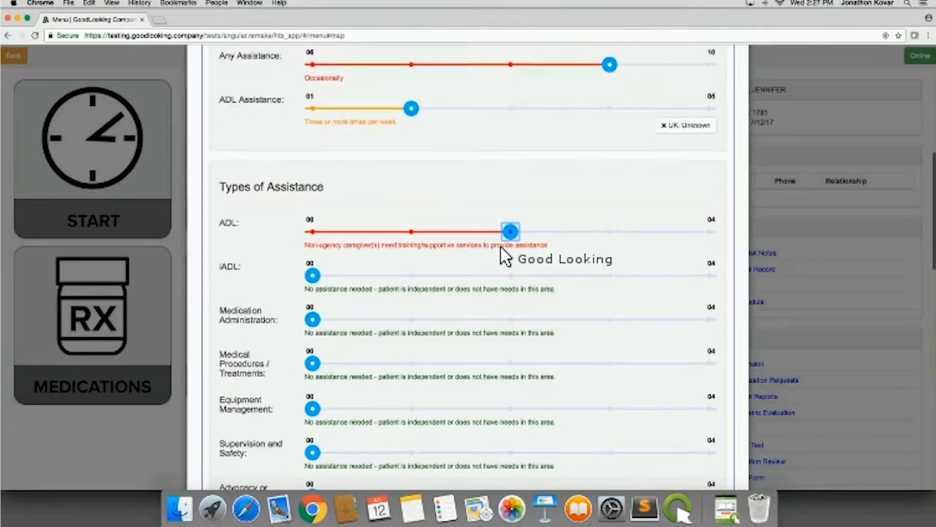
# - Set ADL Assistance under Availability of Assistance to "Received, but less often than weekly"
pyautogui.scroll(3, 502, 253)
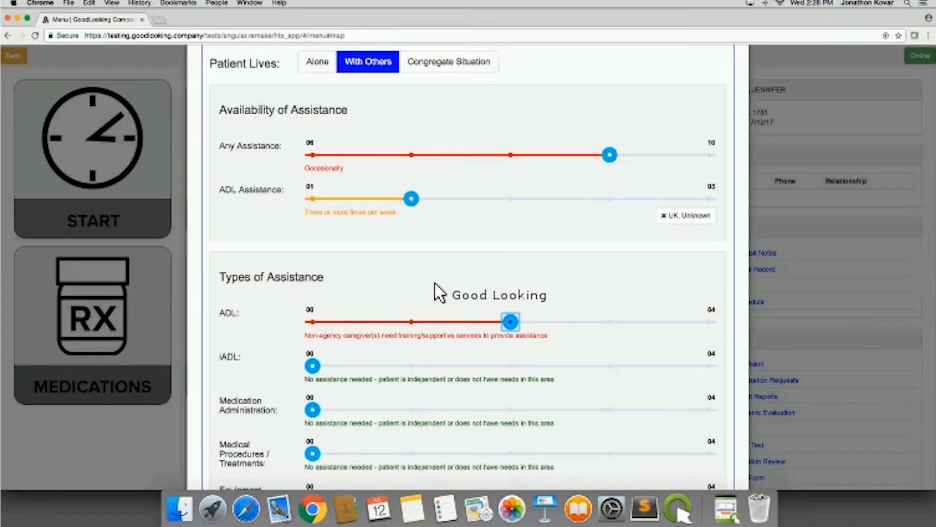
pyautogui.scroll(-2, 435, 293)
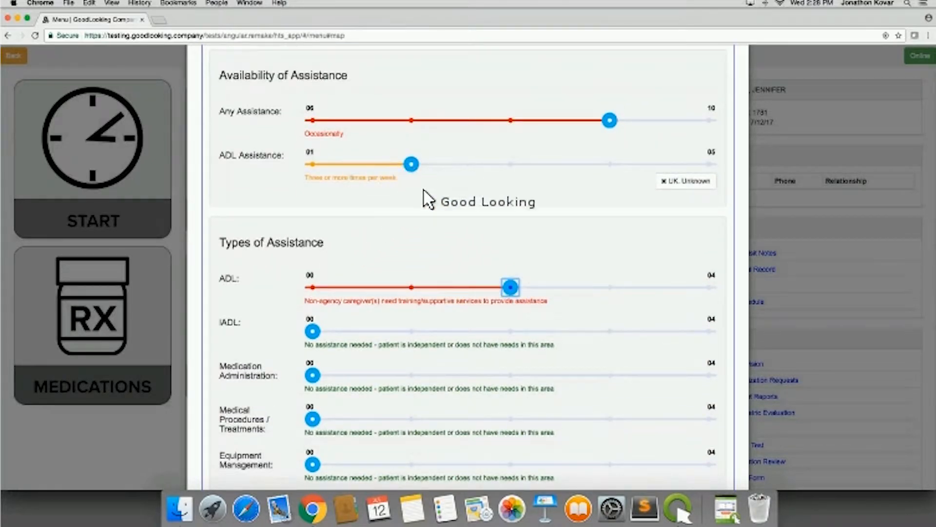
pyautogui.scroll(-2, 448, 239)
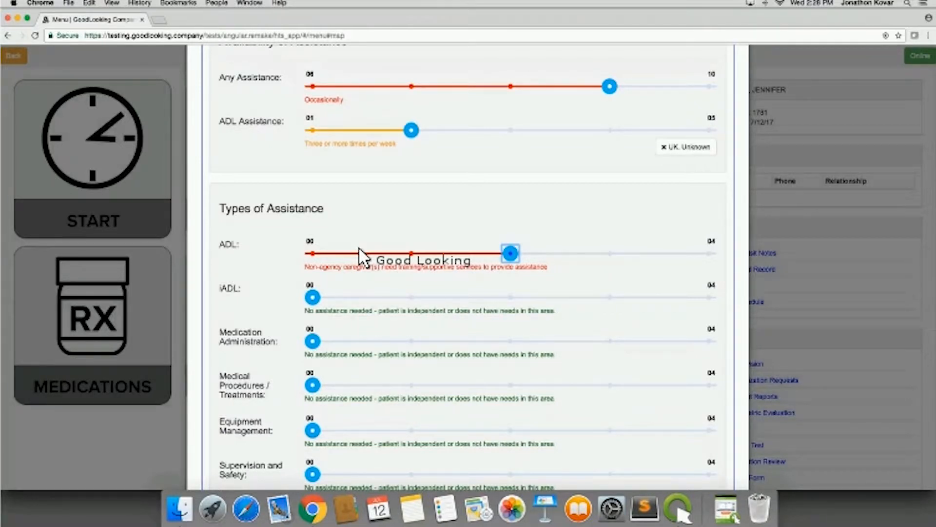
pyautogui.scroll(2, 359, 255)
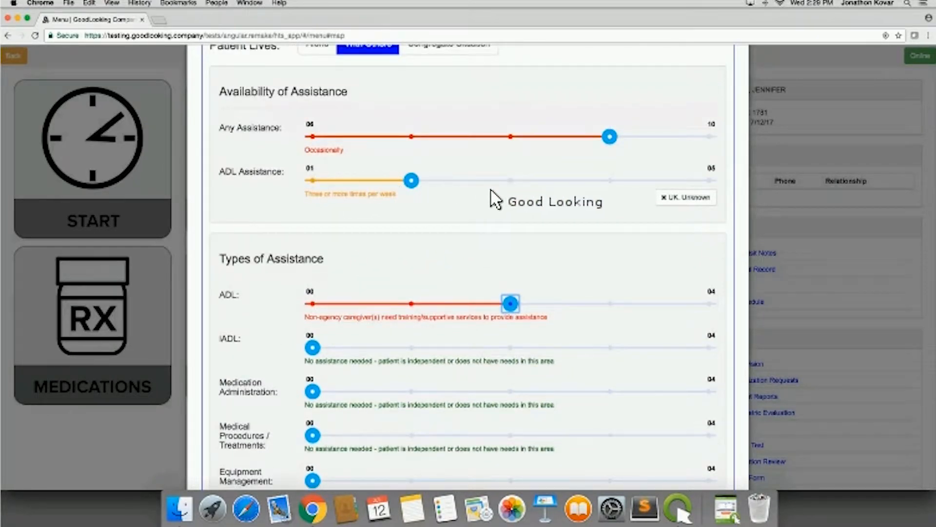
pyautogui.click(512, 180)
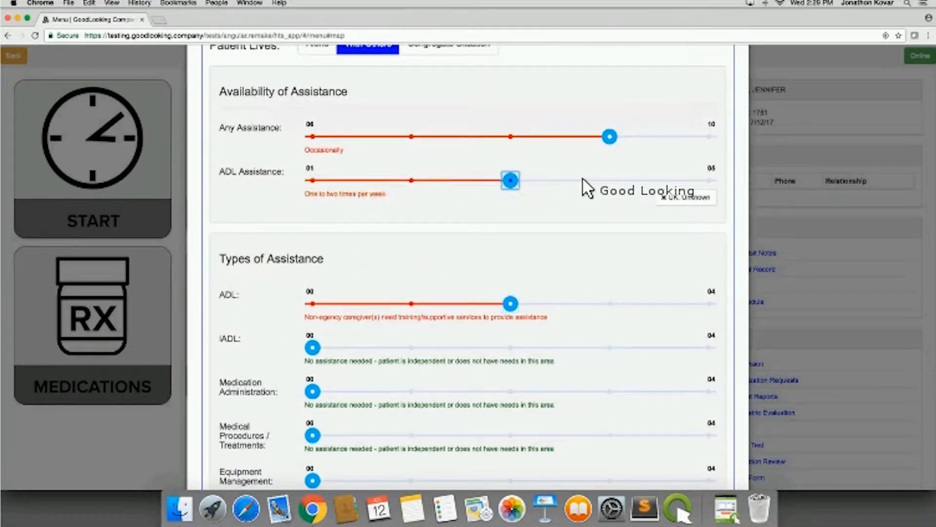
pyautogui.click(608, 180)
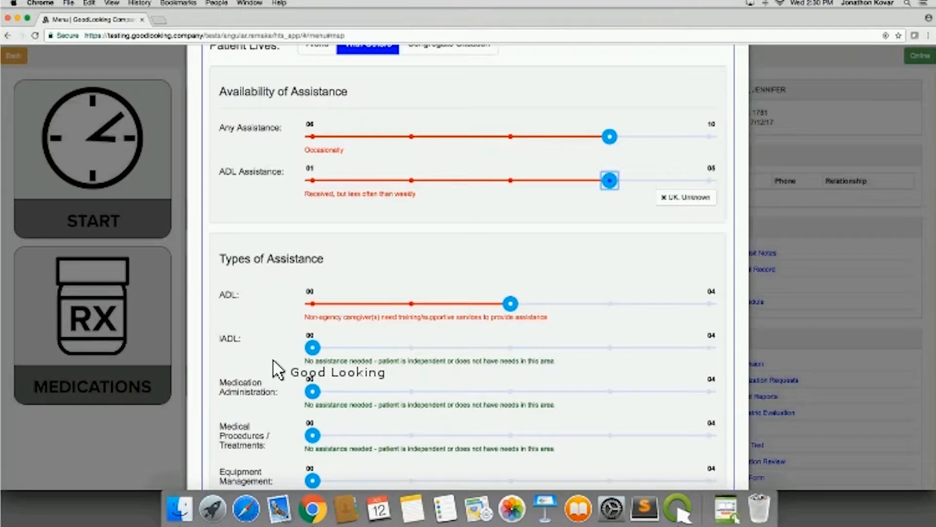
pyautogui.scroll(-2, 278, 369)
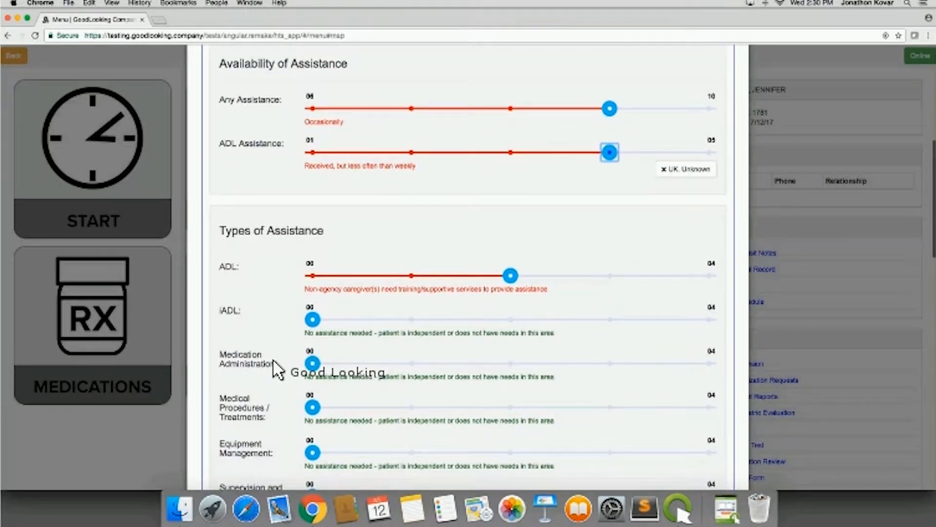
# - Set the iADL type of assistance to non-agency caregivers not likely to provide assistance or unclear if they will
pyautogui.scroll(-5, 278, 369)
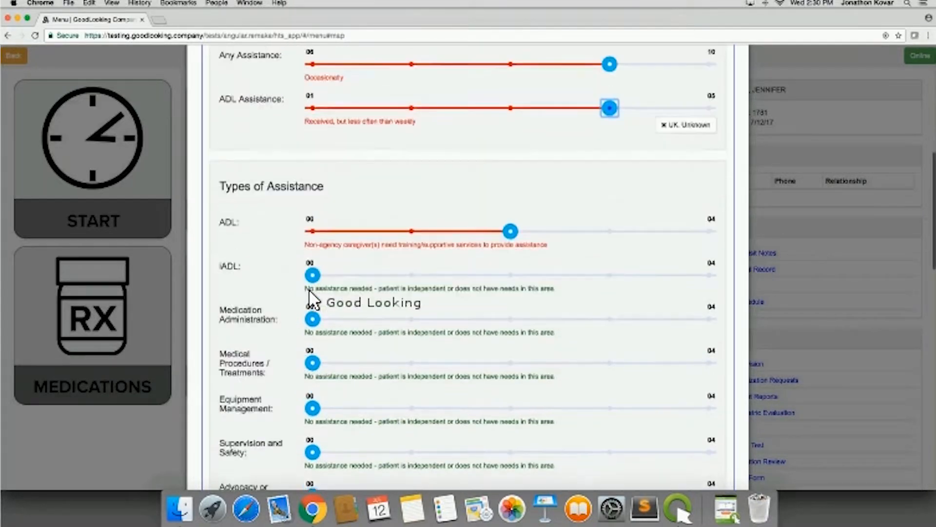
pyautogui.click(581, 193)
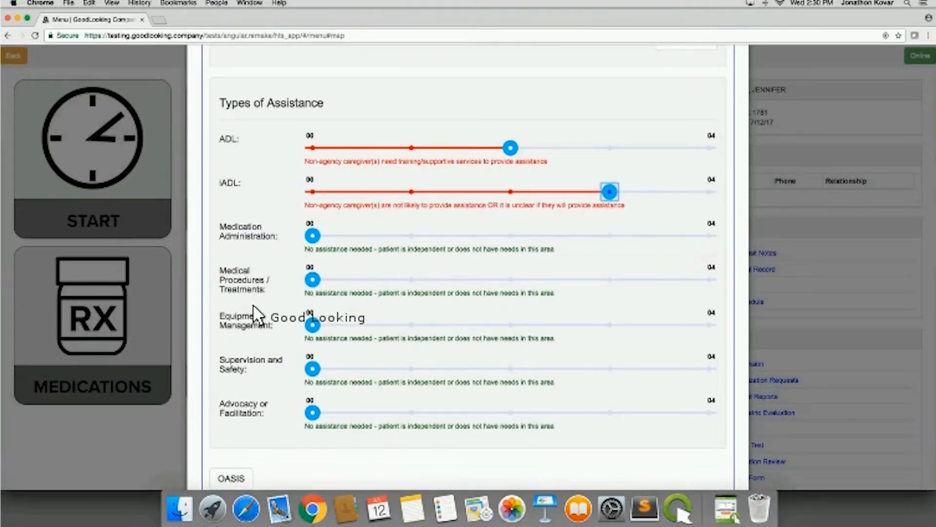
# - Open the OASIS elements for Meeting The Patient, review the M1100, M2102 and M2110 answers, and close them
pyautogui.scroll(-2, 253, 312)
pyautogui.scroll(-3, 254, 312)
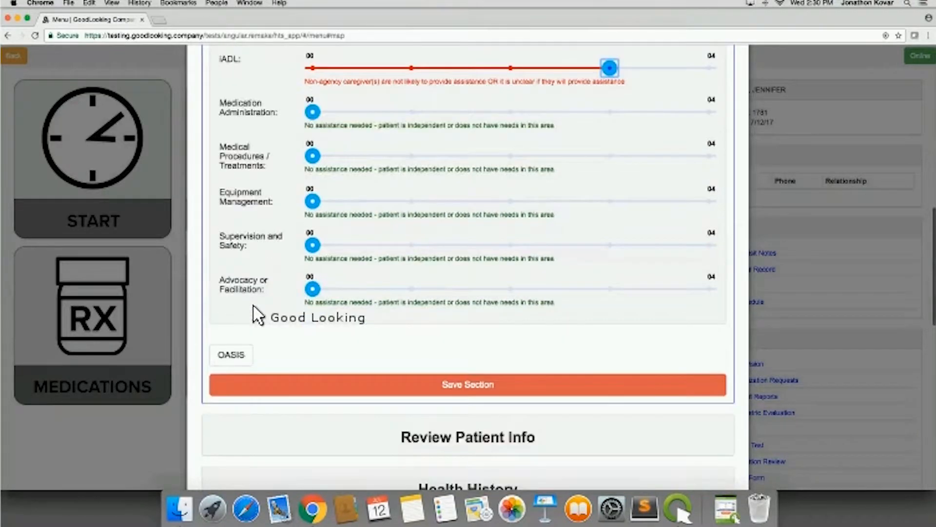
pyautogui.scroll(-2, 253, 313)
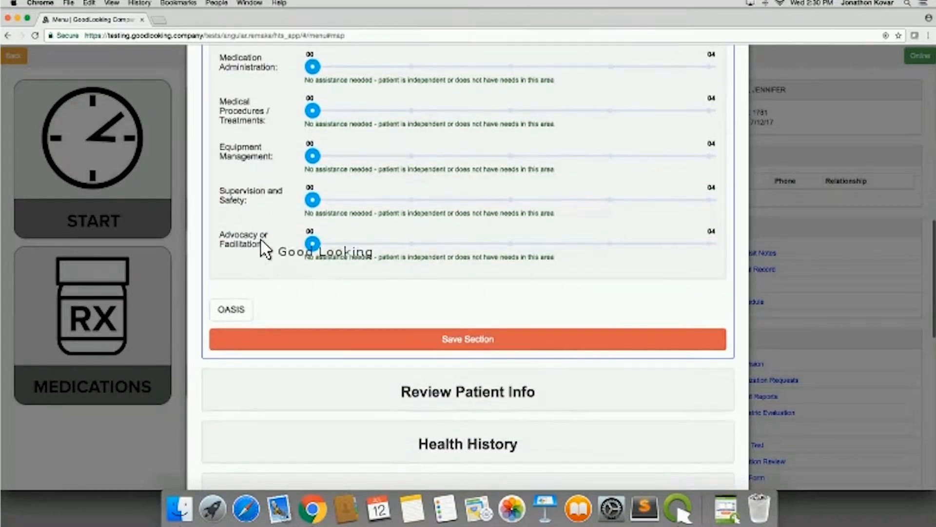
pyautogui.click(230, 308)
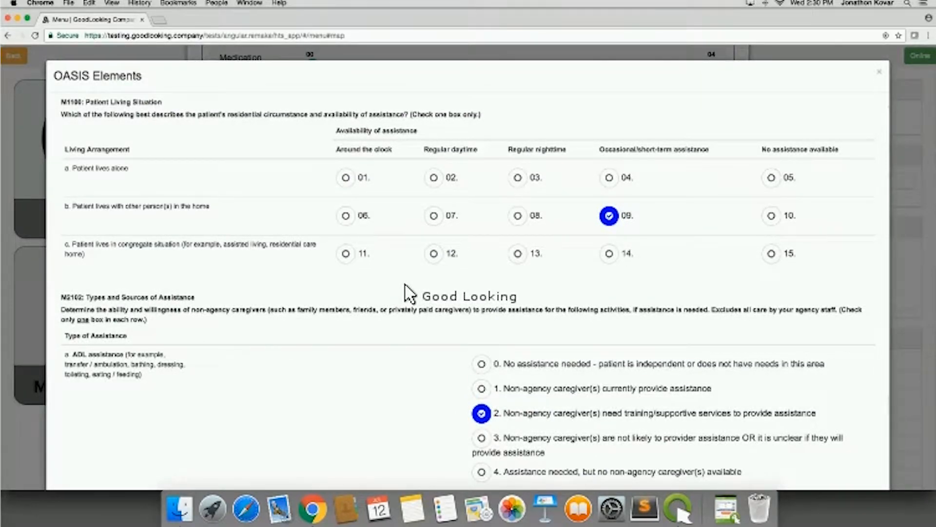
pyautogui.scroll(-10, 409, 293)
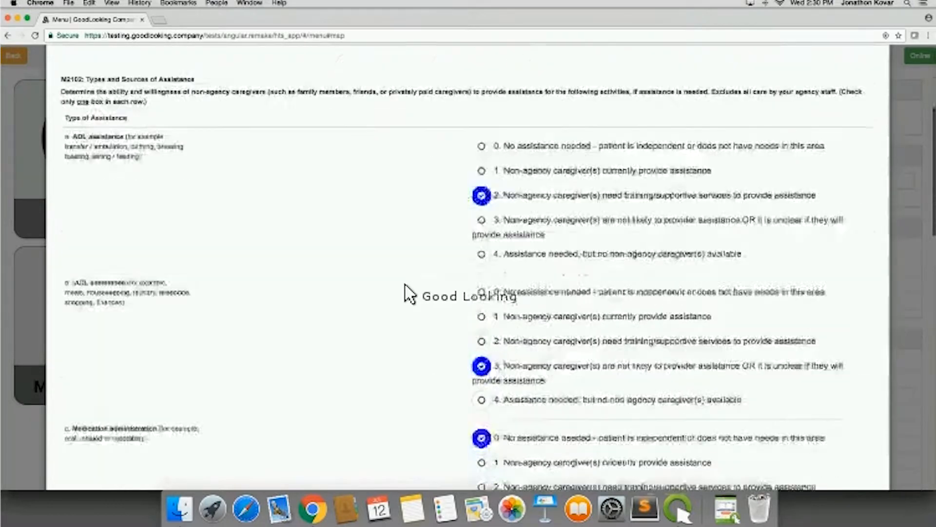
pyautogui.scroll(-12, 409, 293)
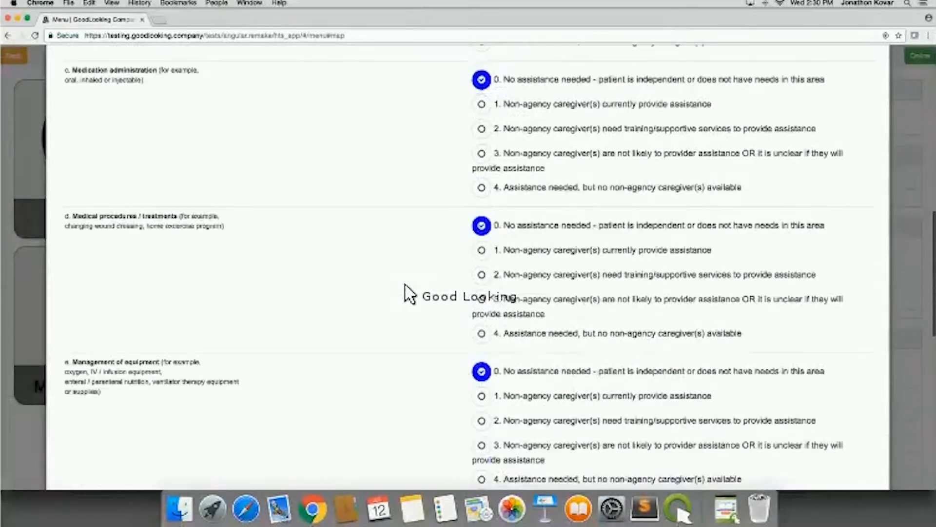
pyautogui.scroll(-2, 344, 228)
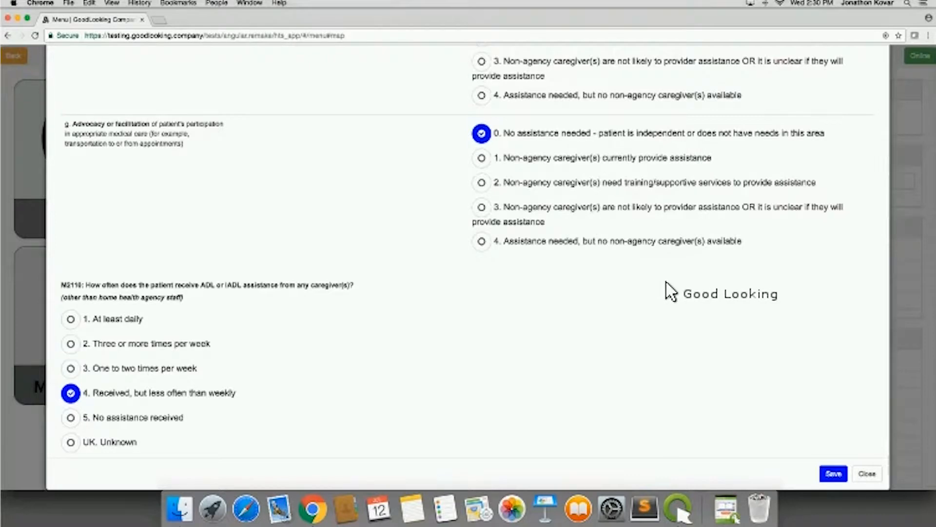
pyautogui.click(861, 472)
# - Save the Meeting The Patient section
pyautogui.scroll(5, 397, 157)
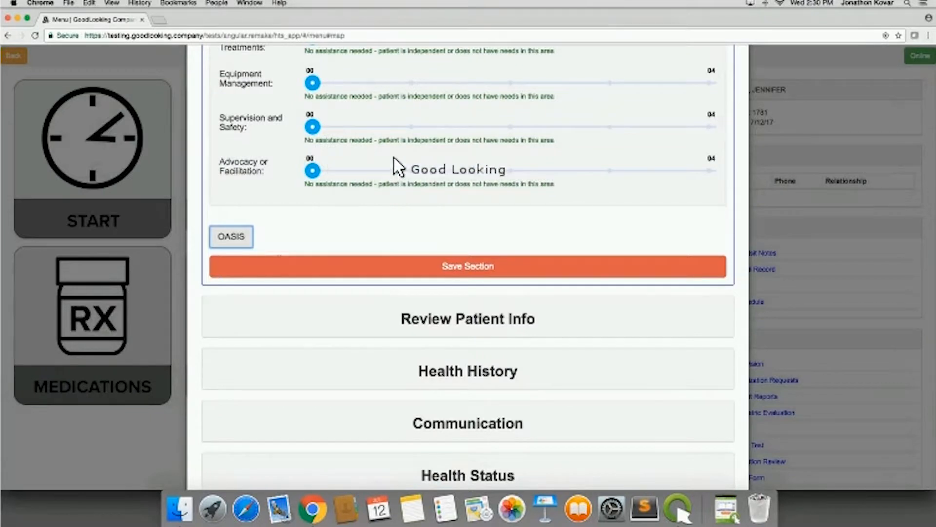
pyautogui.scroll(2, 355, 182)
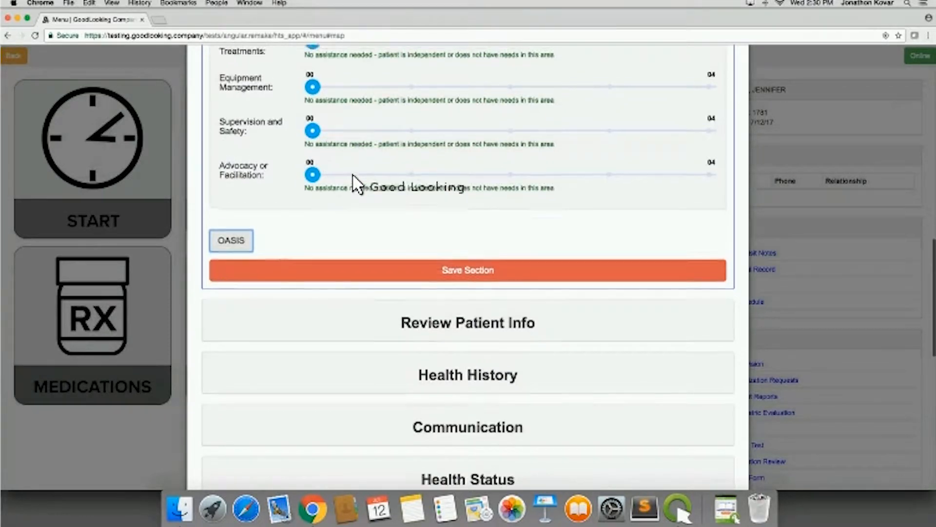
pyautogui.scroll(-1, 407, 262)
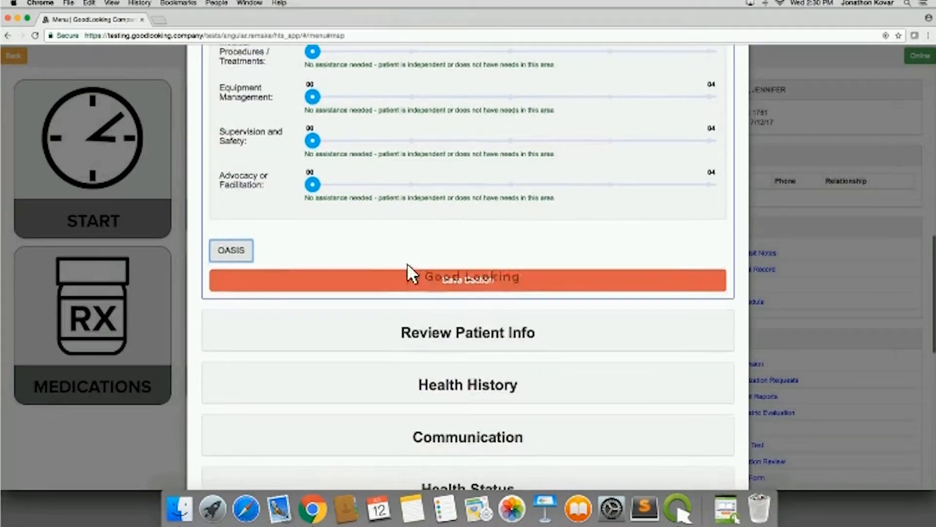
pyautogui.click(419, 280)
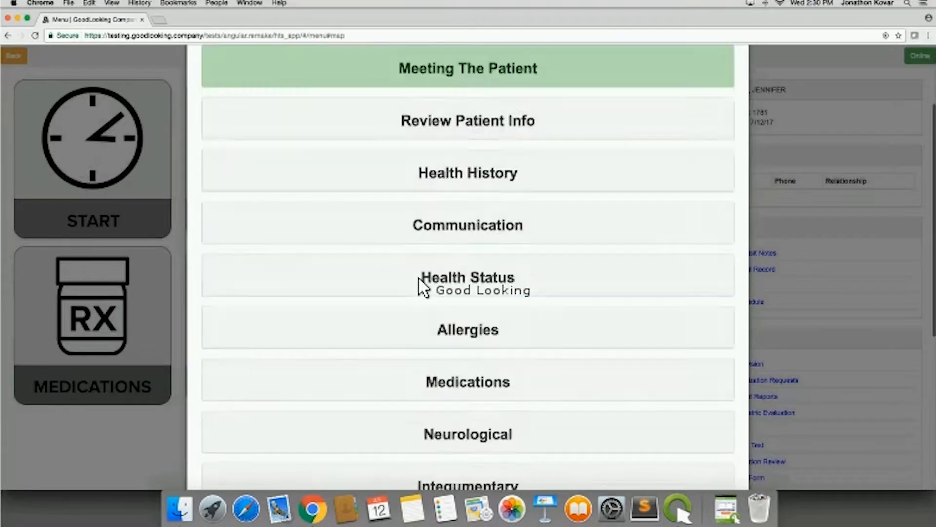
# - Expand the Review Patient Info section and look through its Demographics and Service Information
pyautogui.click(447, 128)
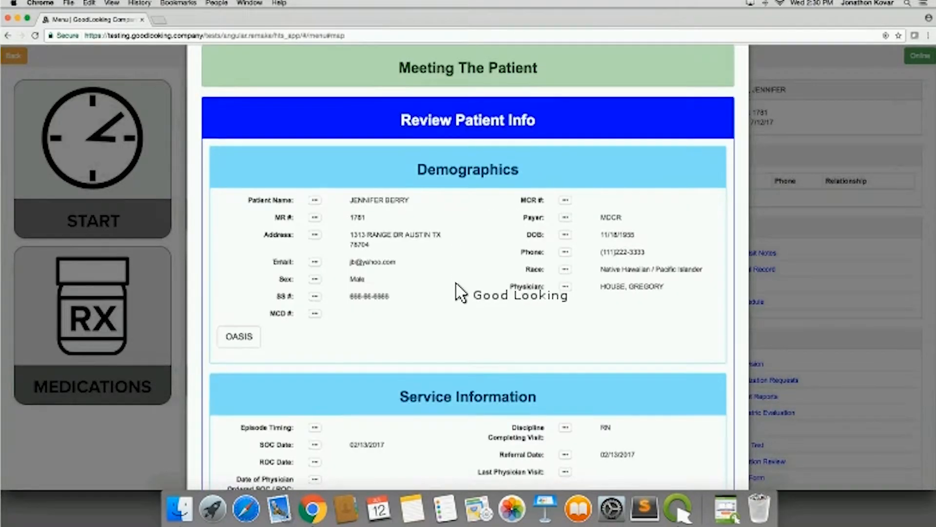
pyautogui.scroll(-2, 466, 287)
pyautogui.scroll(-1, 461, 279)
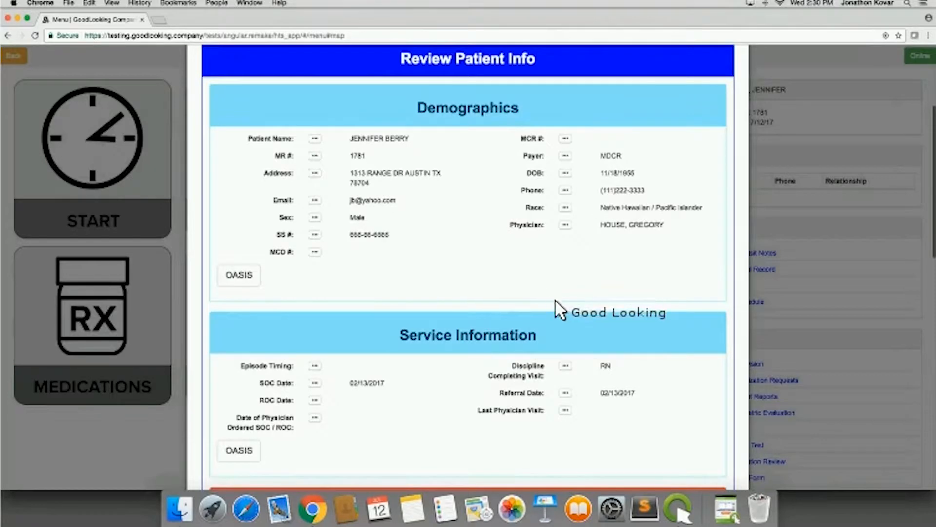
pyautogui.scroll(-3, 560, 306)
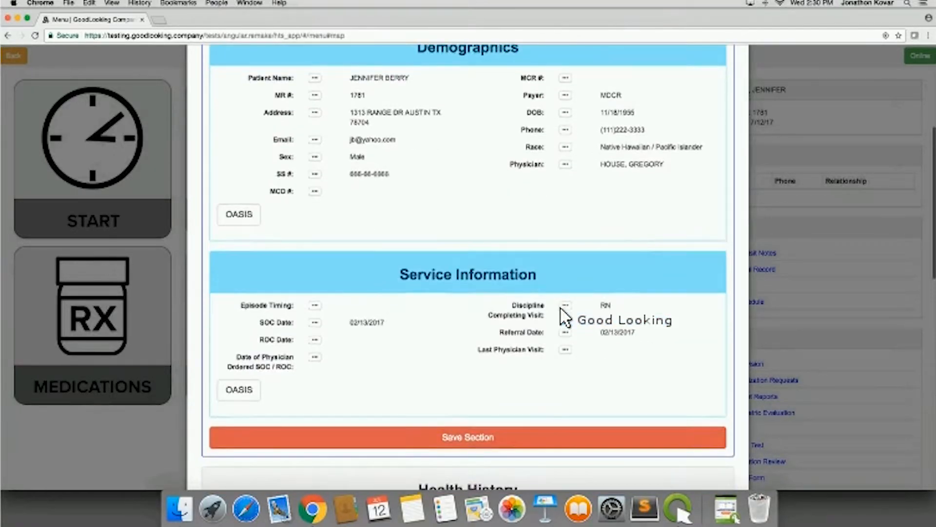
pyautogui.scroll(-2, 566, 319)
pyautogui.scroll(-4, 561, 312)
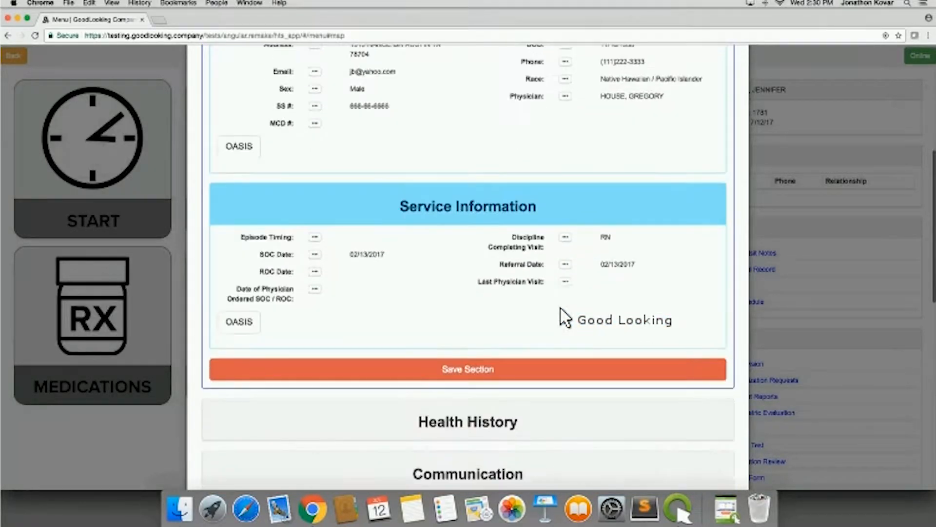
pyautogui.scroll(-6, 561, 312)
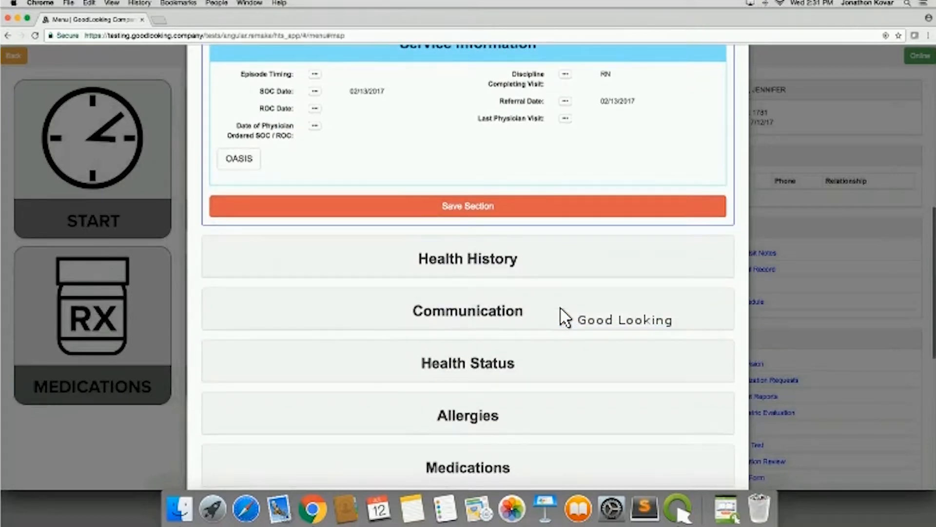
# - Expand the Health History section and open the Cardio group under Diagnoses
pyautogui.click(463, 251)
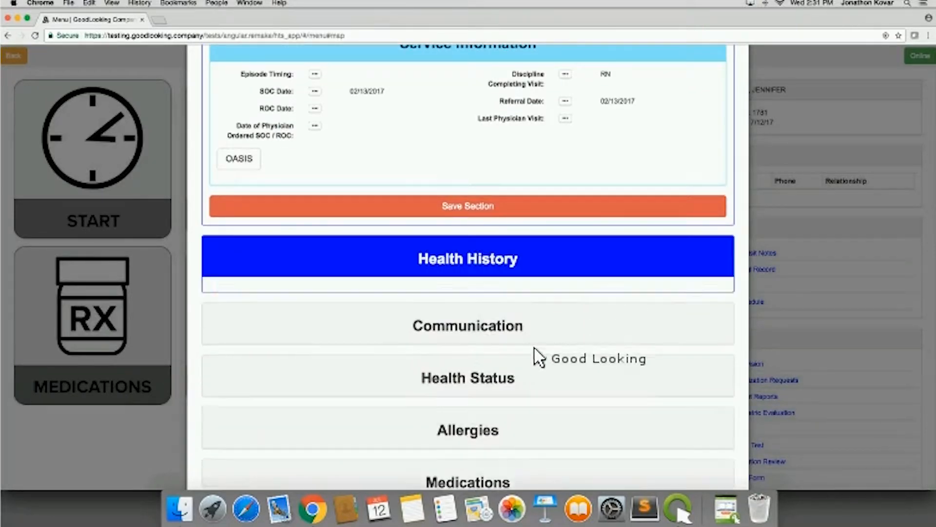
pyautogui.scroll(-4, 551, 380)
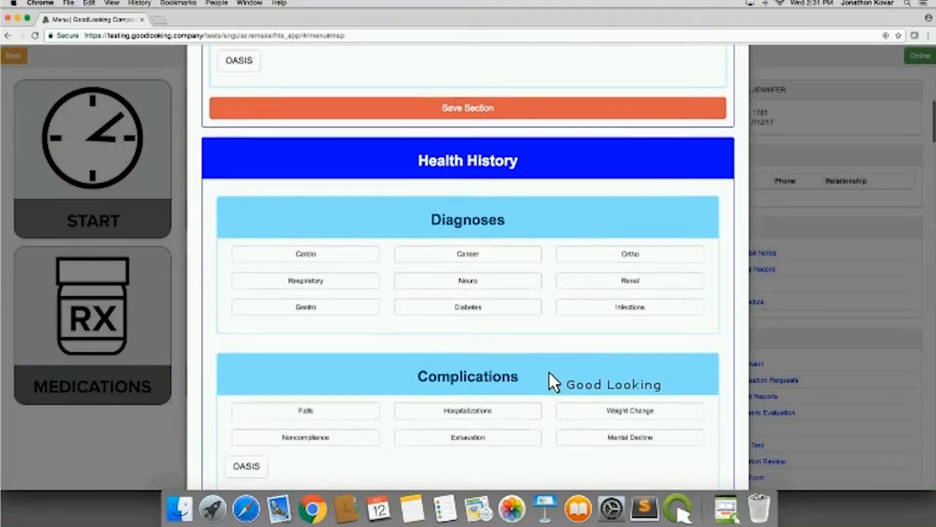
pyautogui.scroll(-3, 549, 376)
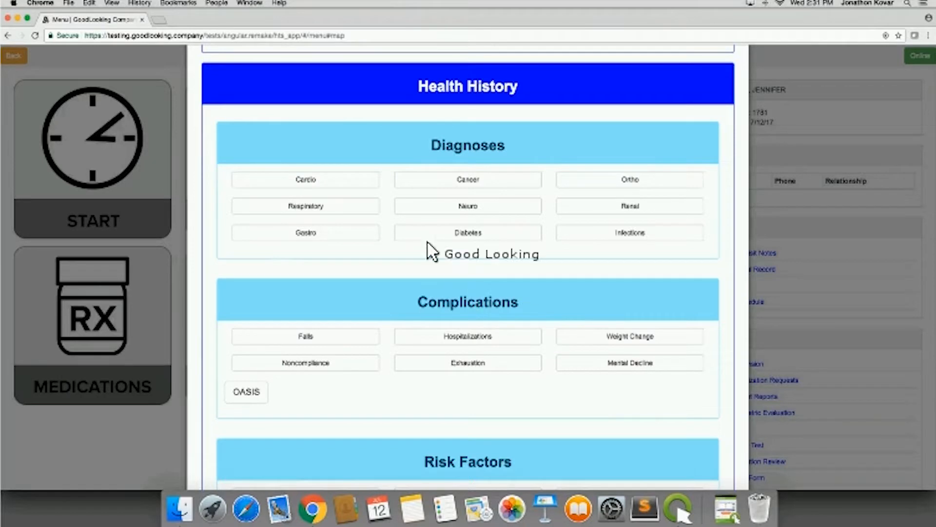
pyautogui.click(314, 184)
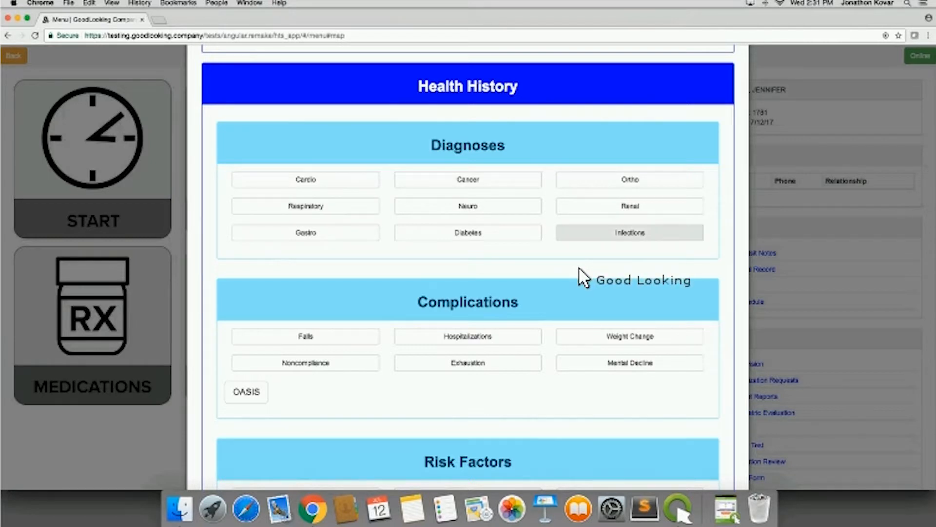
pyautogui.click(301, 182)
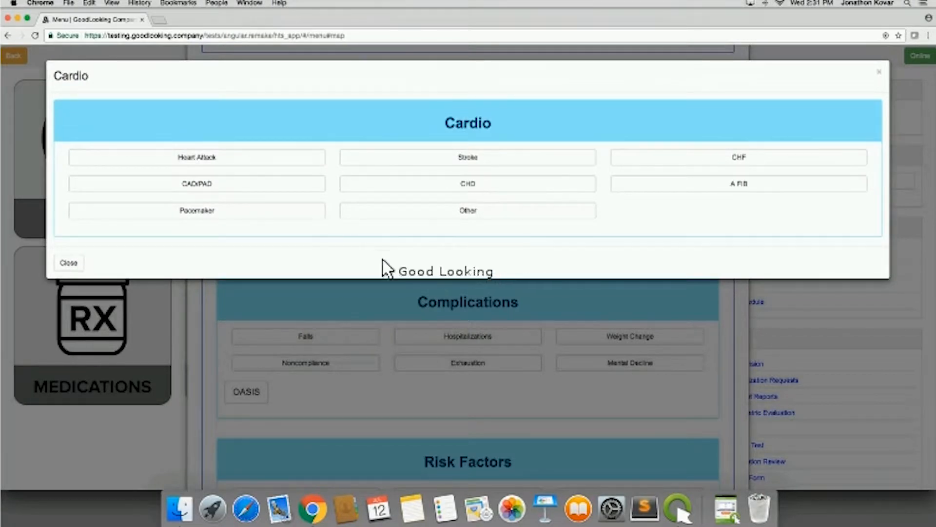
# - Record Heart Attack with 2 occurrences and 07/04/2017 as the most recent date, submit it, and close the Cardio group
pyautogui.click(192, 157)
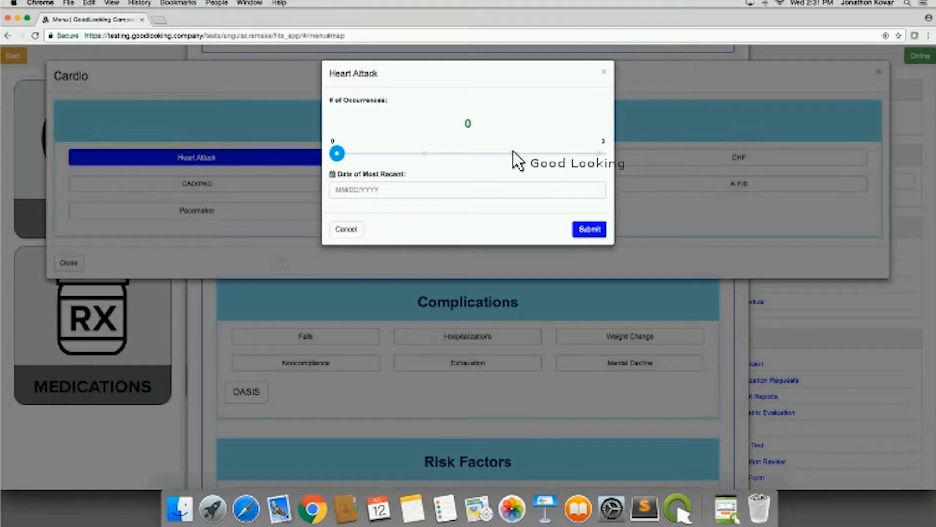
pyautogui.click(513, 153)
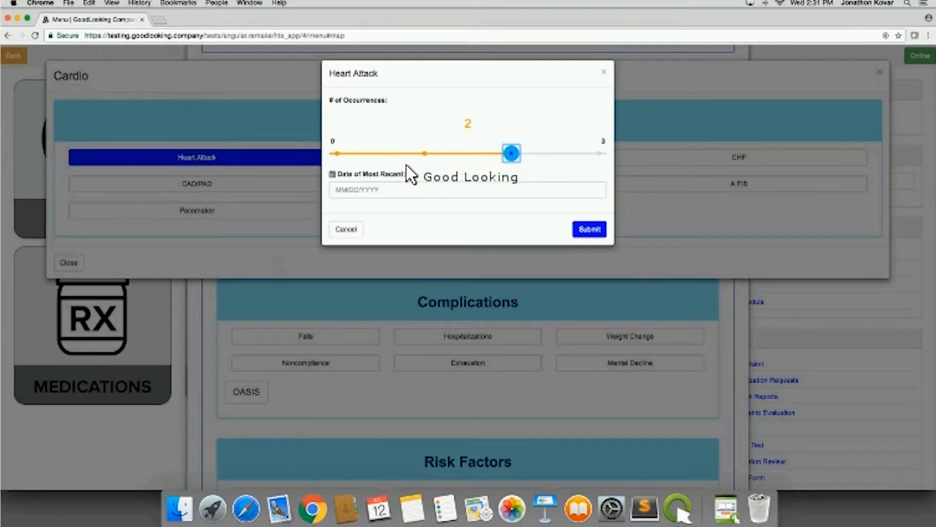
pyautogui.click(383, 193)
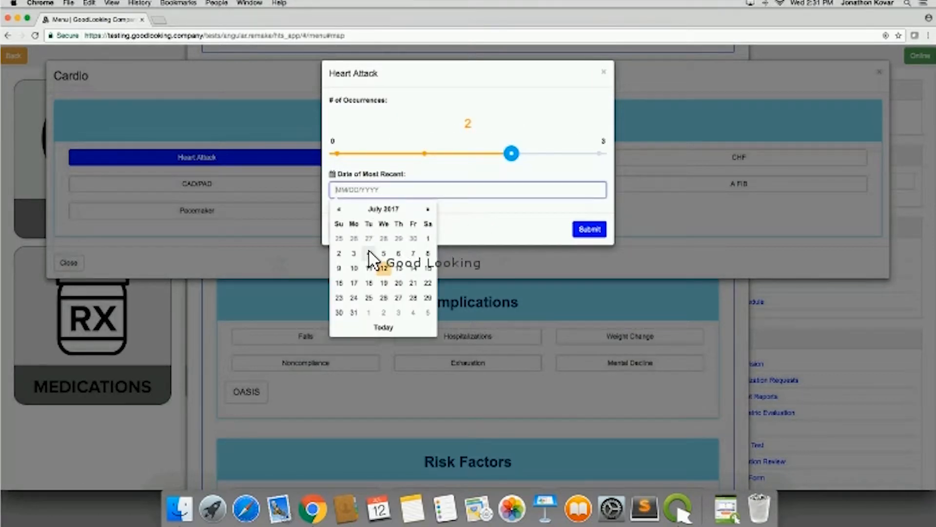
pyautogui.click(369, 253)
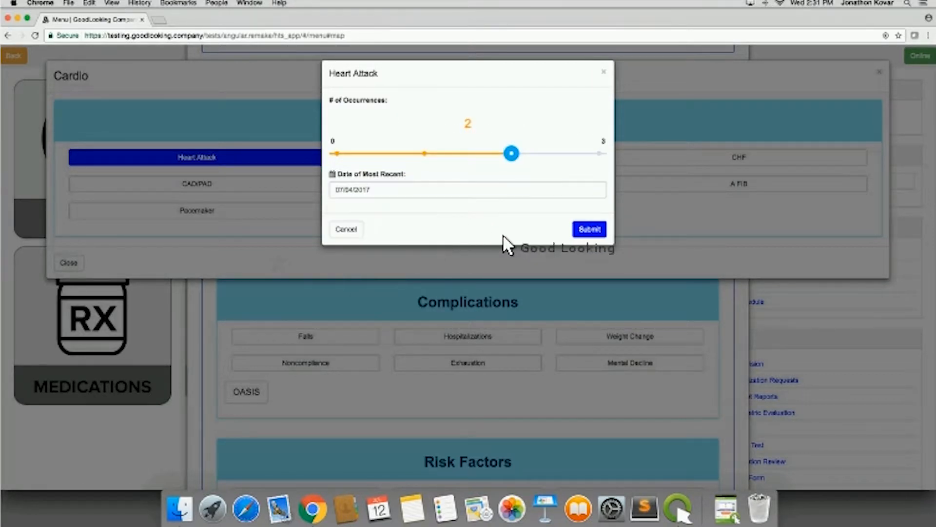
pyautogui.click(590, 228)
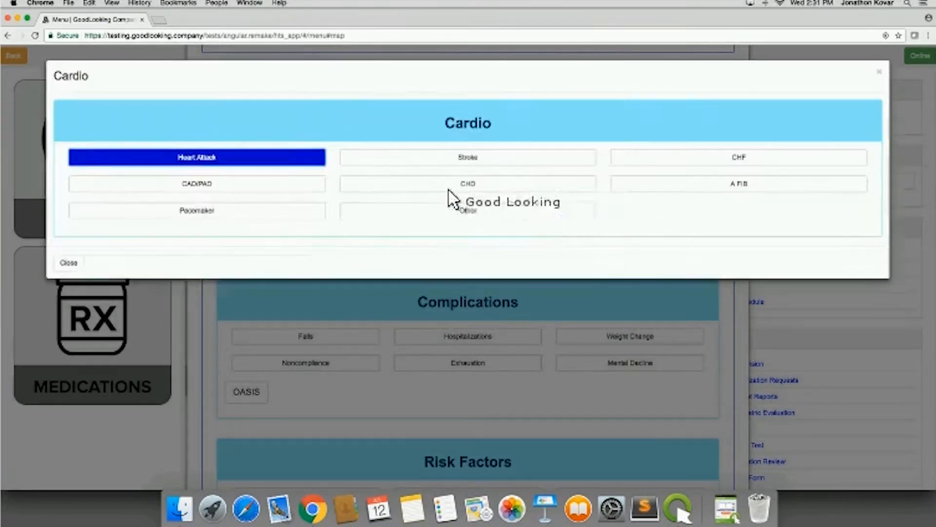
pyautogui.click(879, 73)
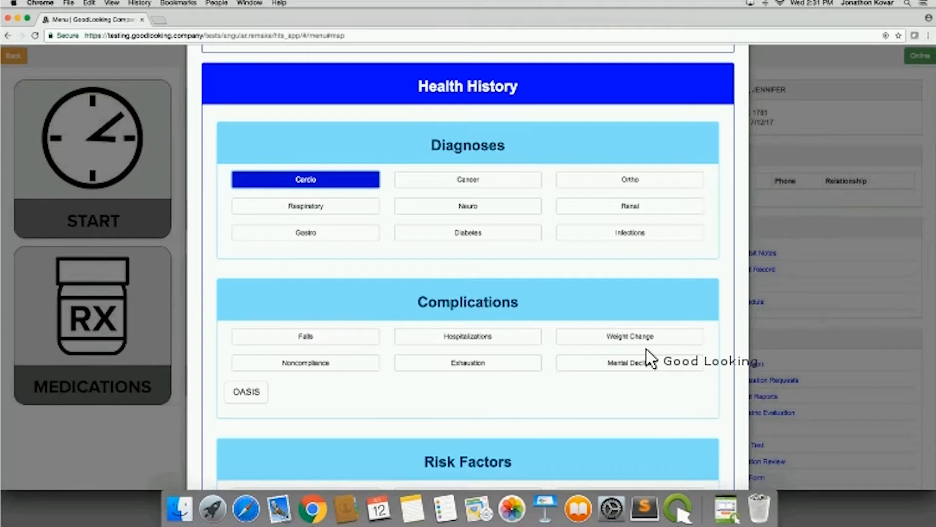
# - Mark Falls and Hospitalizations as complications in the Health History section
pyautogui.scroll(-2, 581, 376)
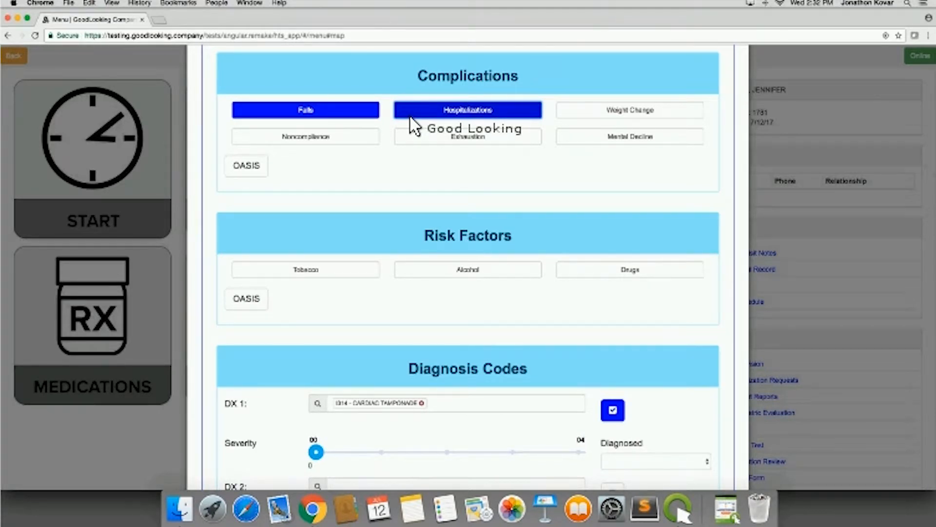
pyautogui.scroll(-1, 457, 185)
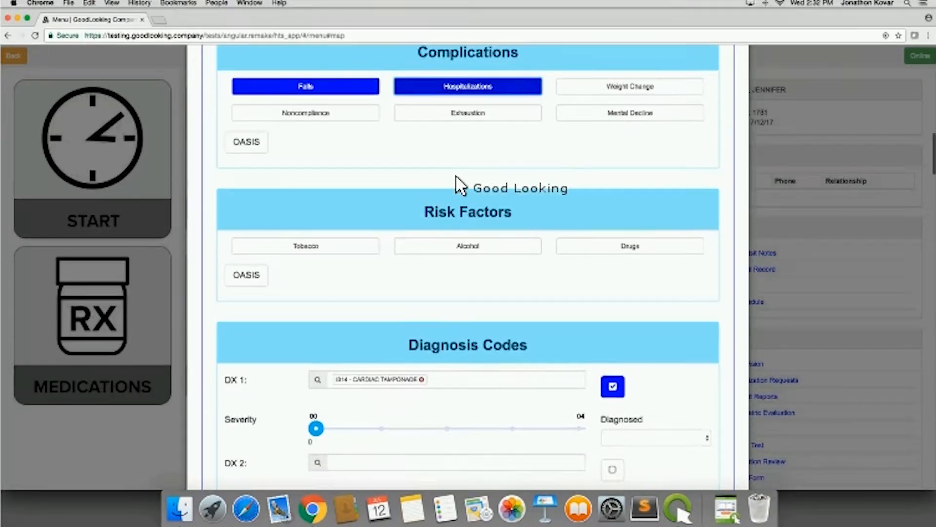
# - Start an Alcohol risk factor entry with 3 beverages per week and cancel it
pyautogui.scroll(-5, 456, 184)
pyautogui.click(490, 120)
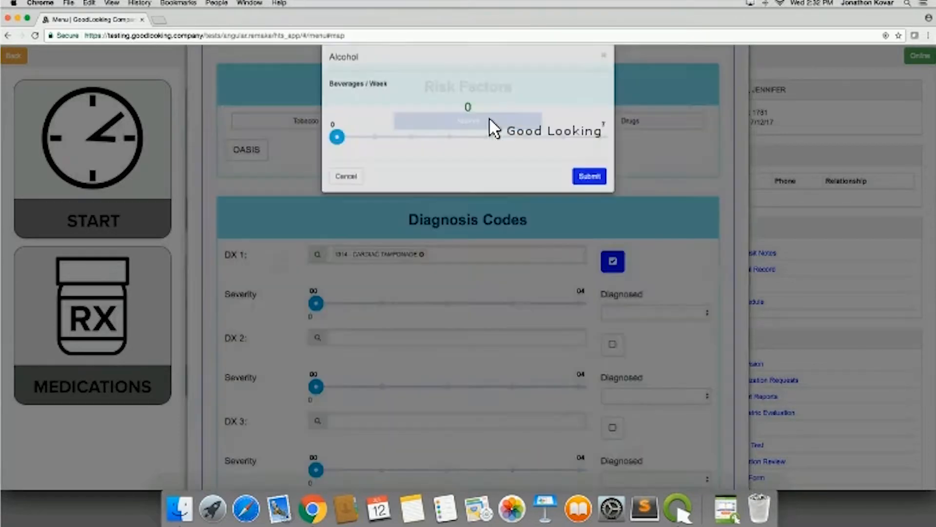
pyautogui.click(449, 153)
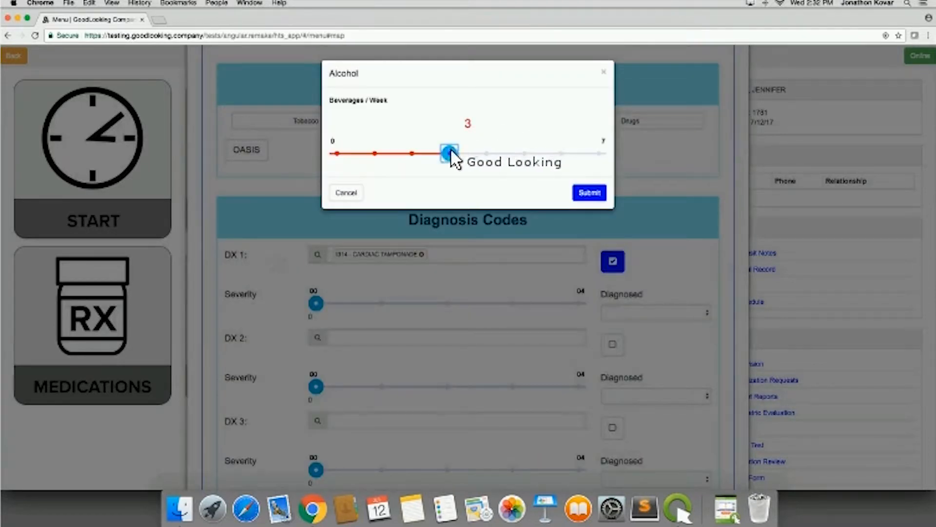
pyautogui.click(346, 192)
# - Set the severity of the DX 1 diagnosis code, CARDIAC TAMPONADE, to 2
pyautogui.scroll(-6, 278, 157)
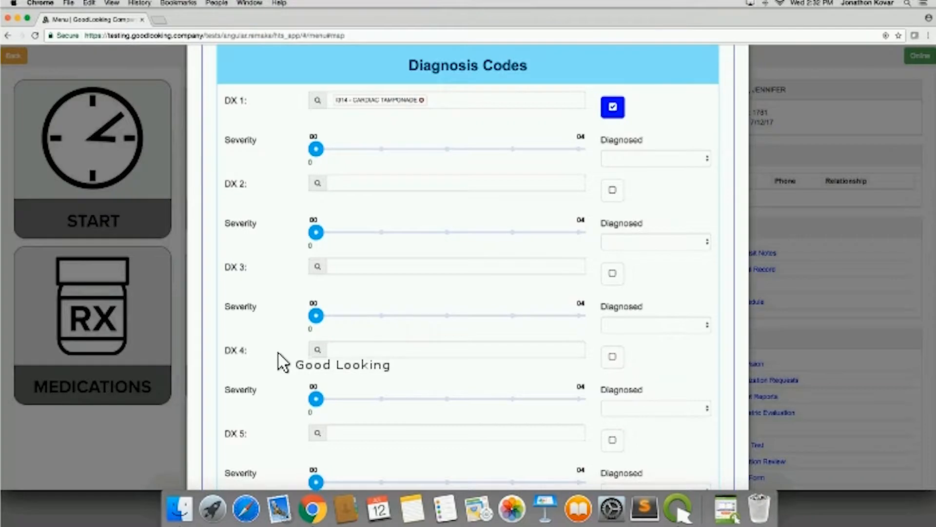
pyautogui.scroll(-1, 282, 361)
pyautogui.scroll(3, 286, 342)
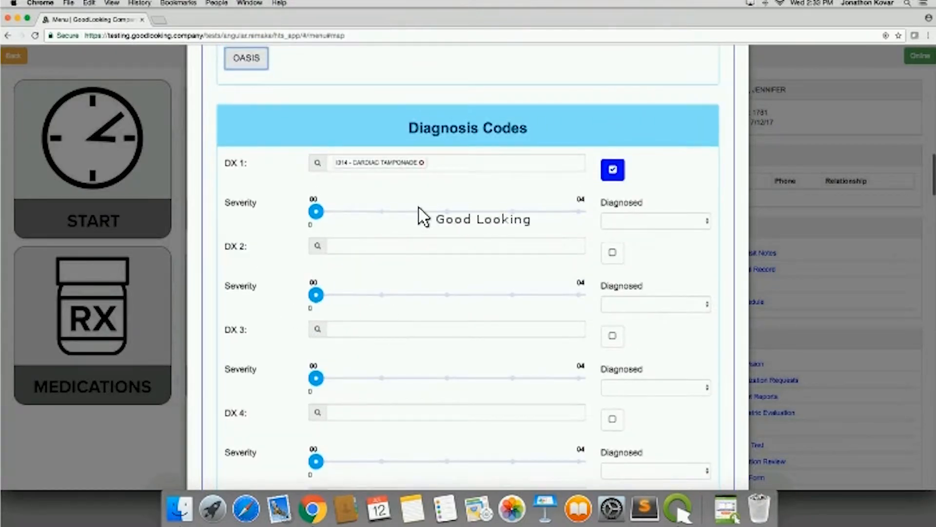
pyautogui.click(458, 211)
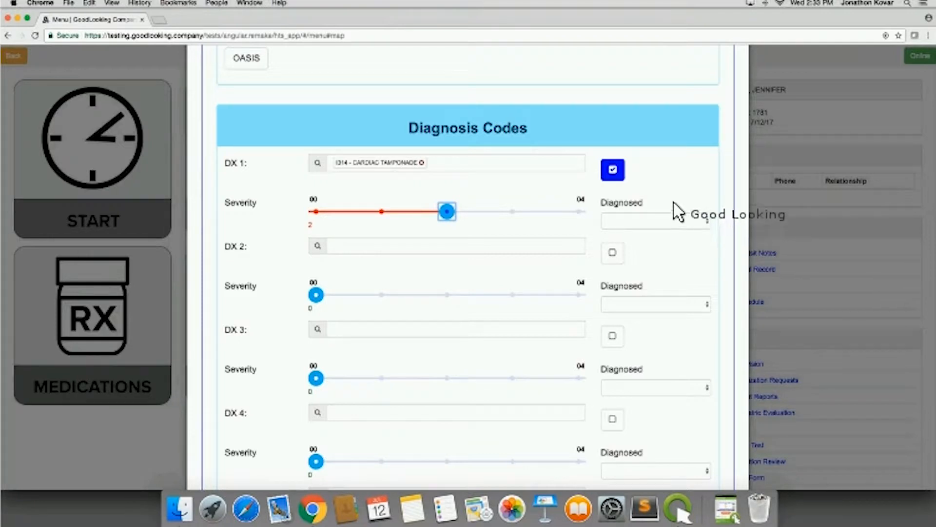
# - Look over the Diagnosed timeframe choices for DX 1, CARDIAC TAMPONADE, without choosing one
pyautogui.click(700, 222)
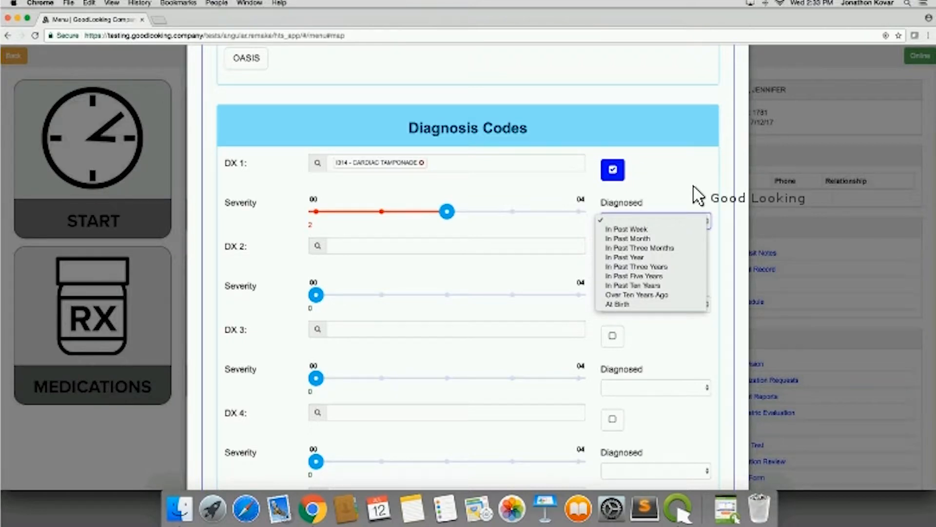
pyautogui.press('Escape')
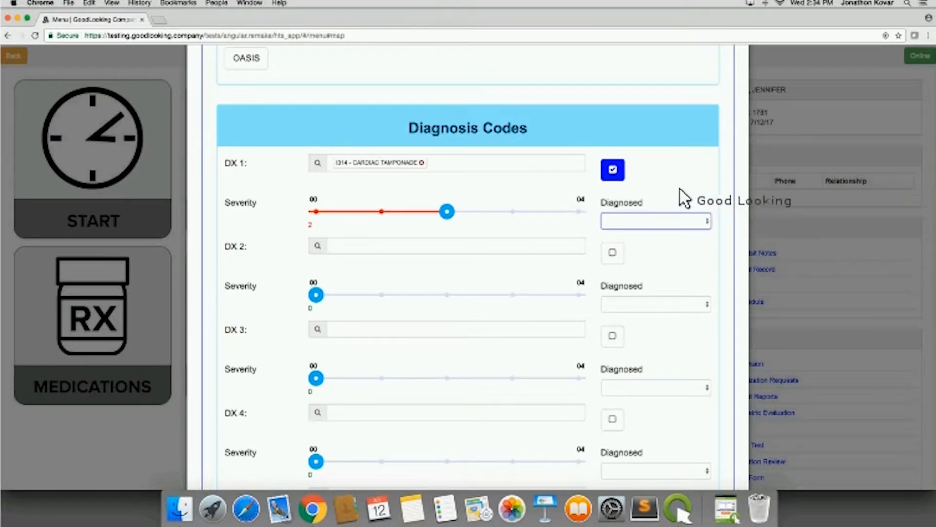
pyautogui.click(708, 230)
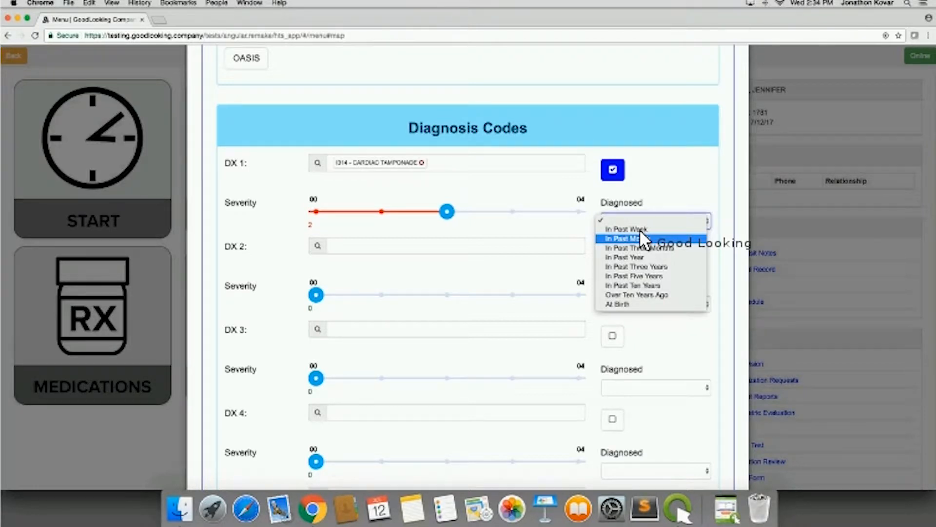
pyautogui.press('Up')
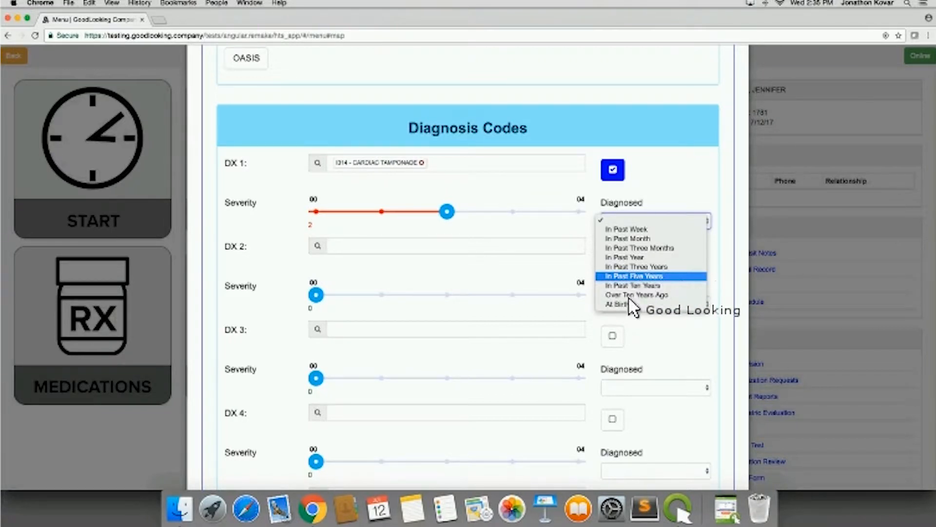
# - Try to mark DX 5 as the primary DX code and restore DX 1 as primary
pyautogui.scroll(-1, 724, 284)
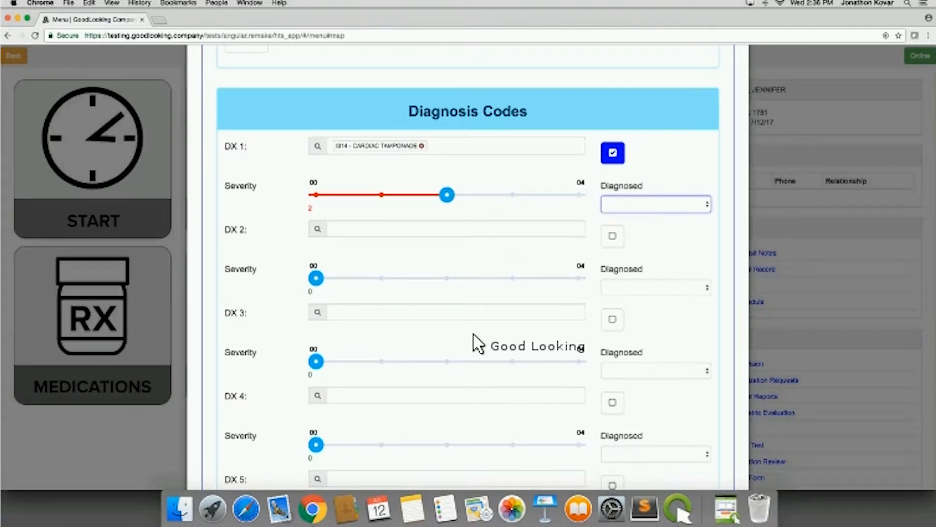
pyautogui.scroll(-5, 473, 334)
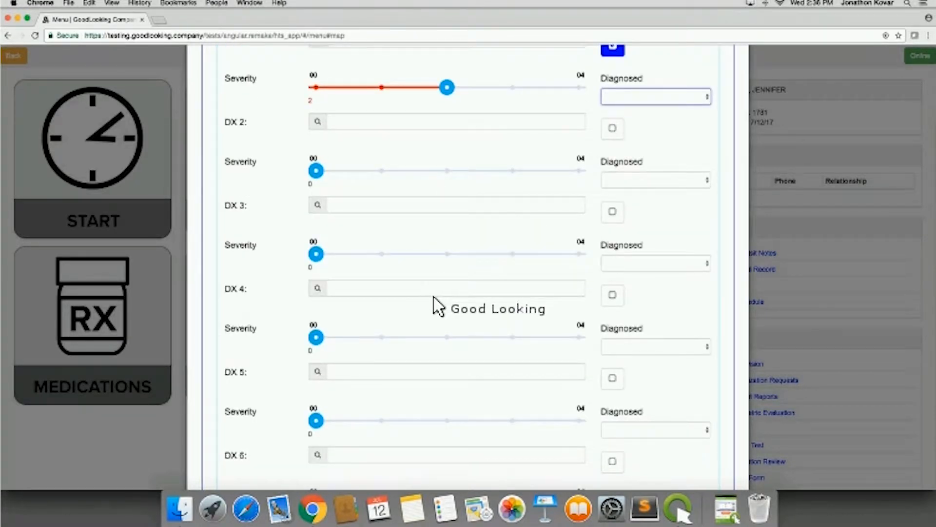
pyautogui.scroll(-3, 439, 306)
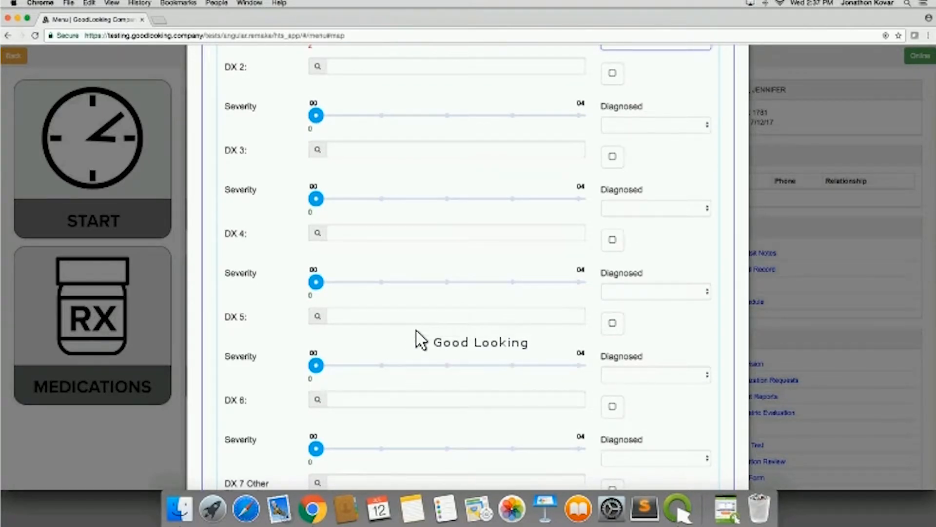
pyautogui.click(613, 323)
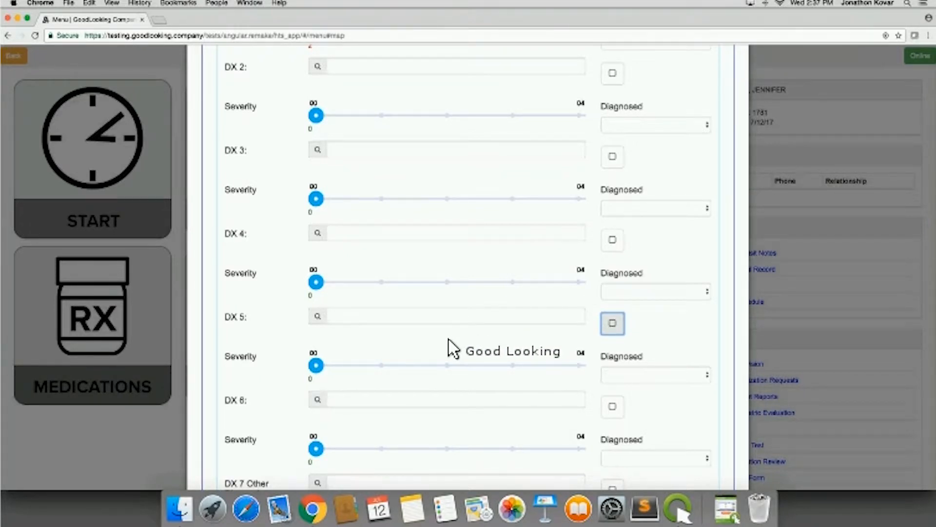
pyautogui.scroll(3, 454, 348)
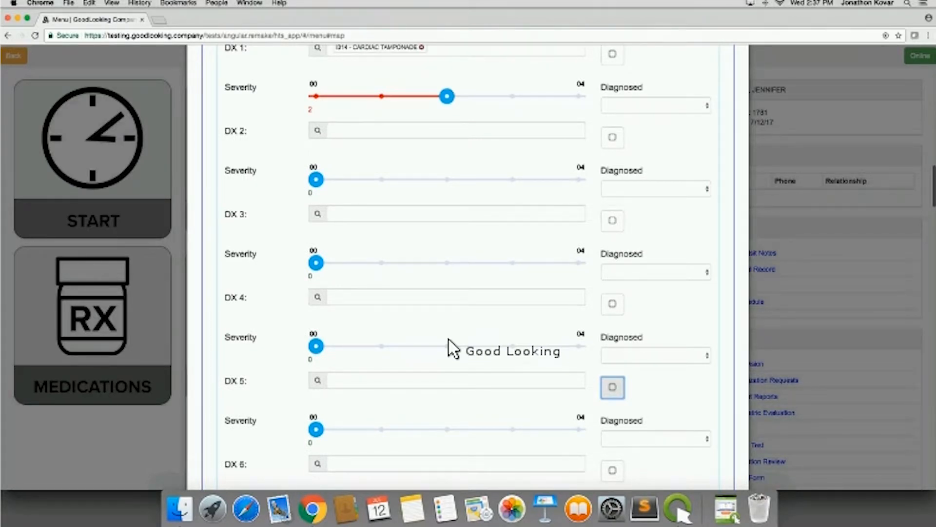
pyautogui.scroll(3, 454, 348)
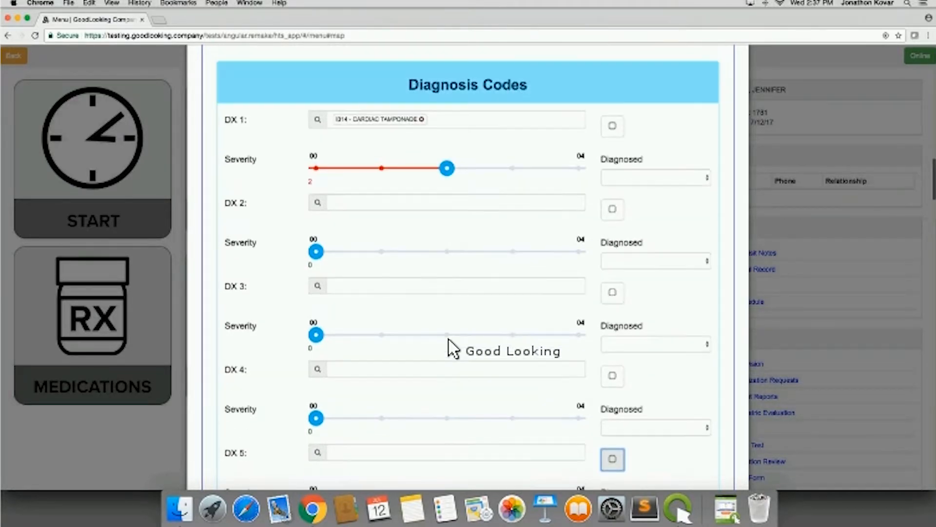
pyautogui.scroll(-5, 451, 347)
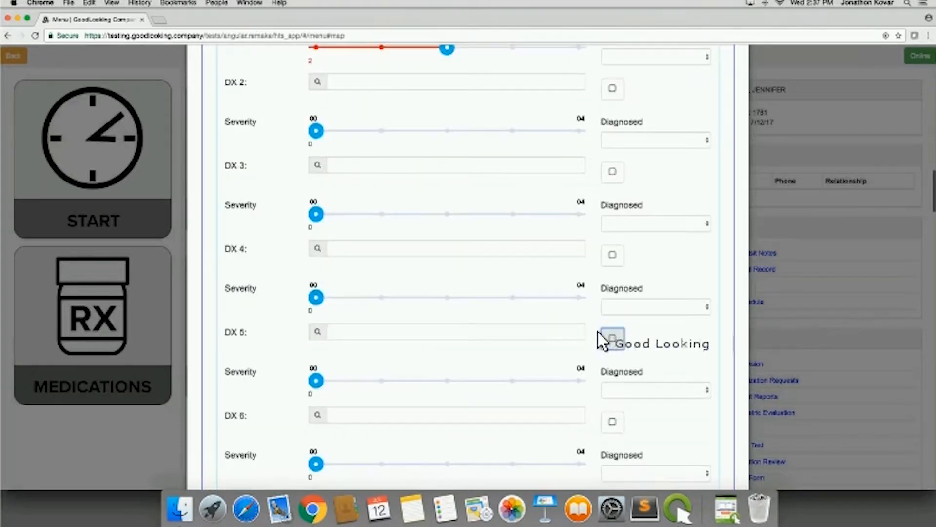
pyautogui.click(613, 339)
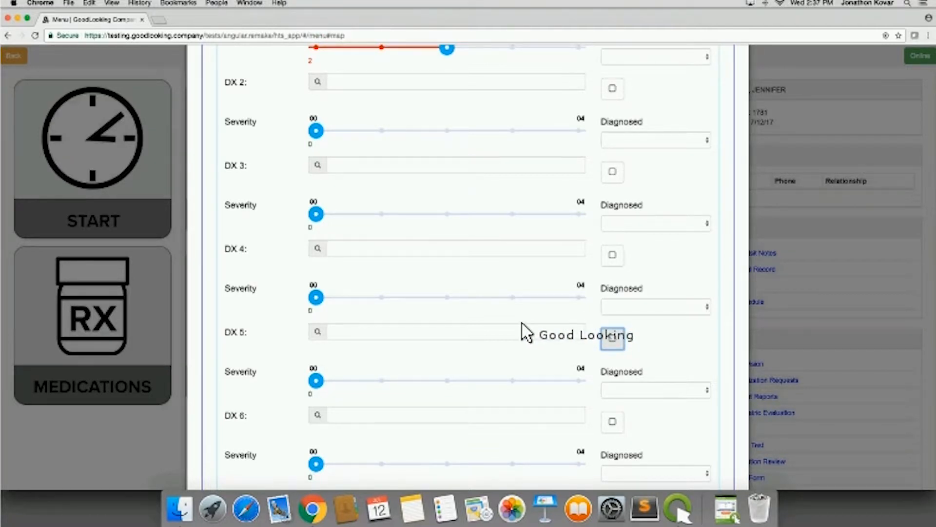
pyautogui.scroll(5, 523, 324)
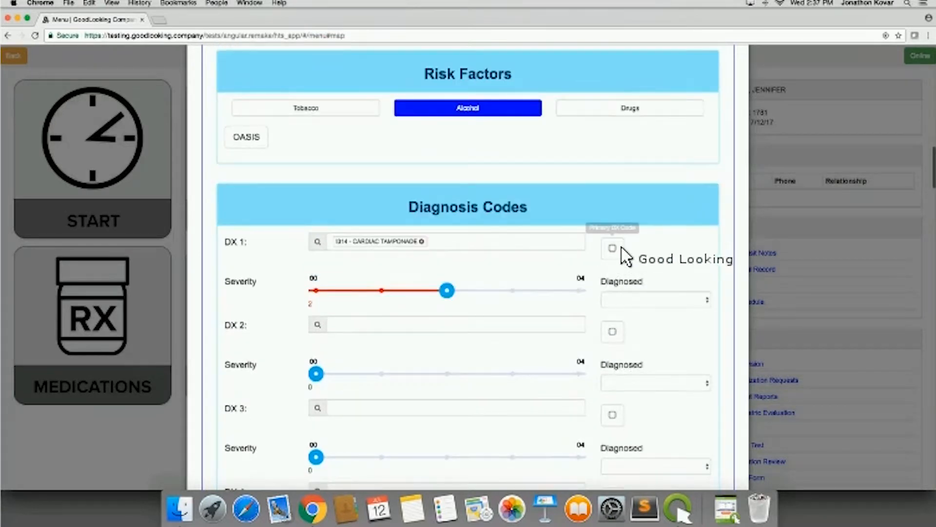
pyautogui.click(613, 248)
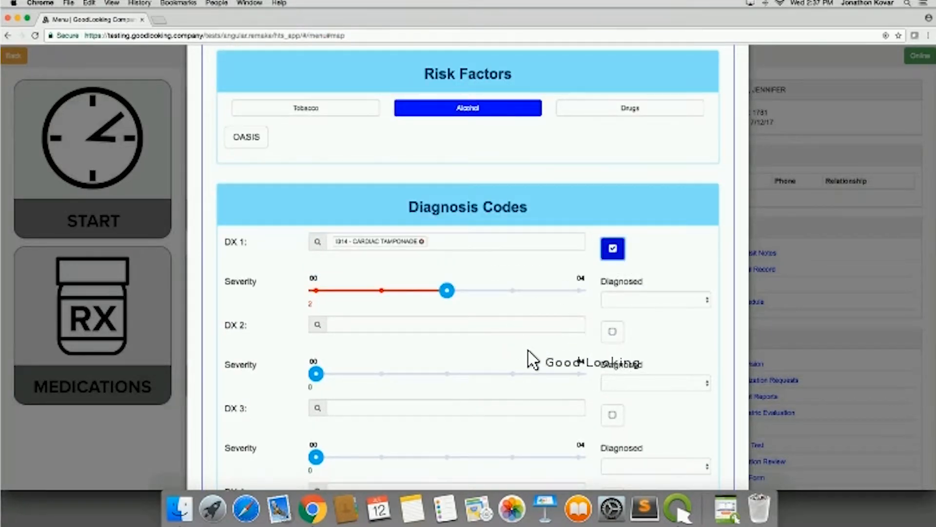
# - Look through the remaining diagnosis codes, Inpatient History, Prior Conditions and Prior Functioning ADL/IADL fields of Health History
pyautogui.scroll(-6, 532, 359)
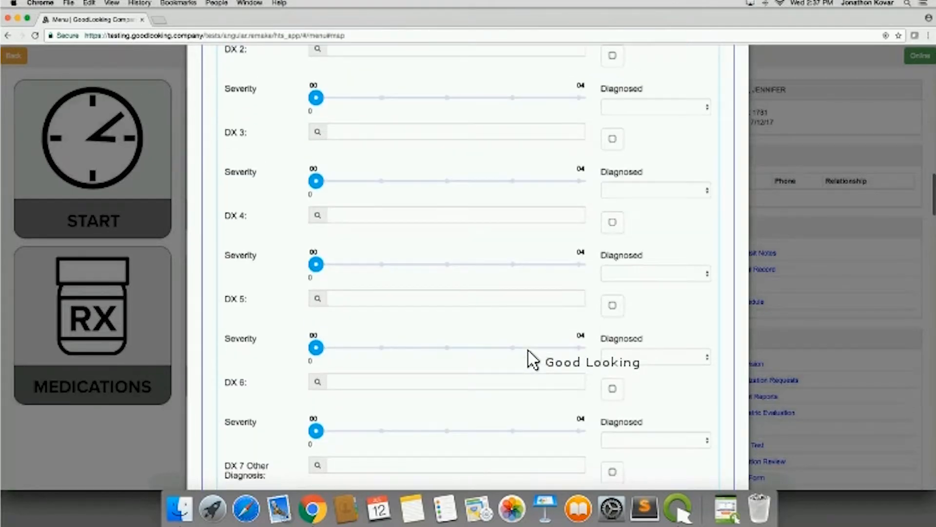
pyautogui.scroll(-6, 532, 359)
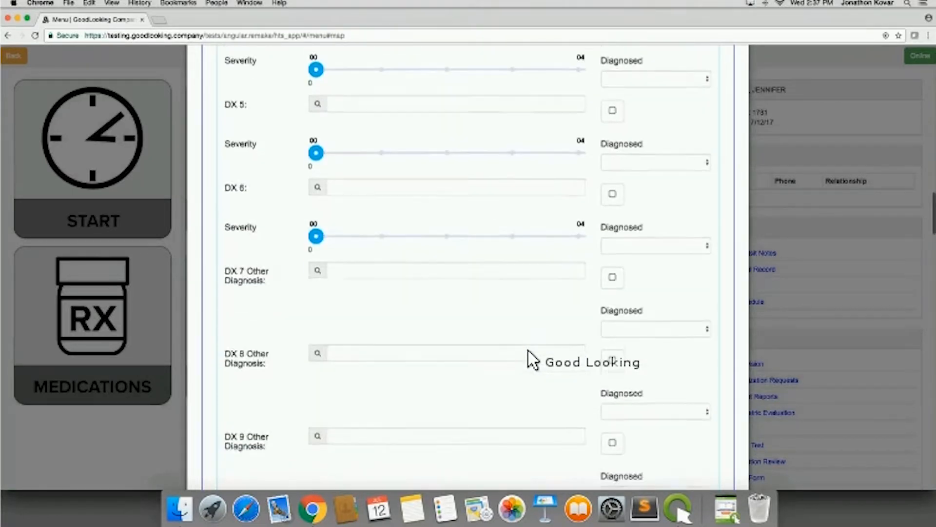
pyautogui.scroll(-6, 532, 360)
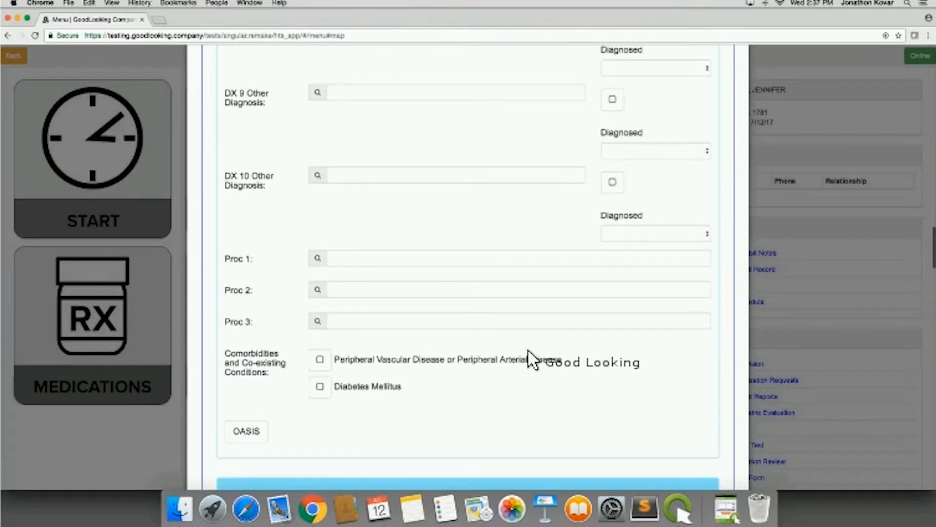
pyautogui.scroll(-3, 531, 359)
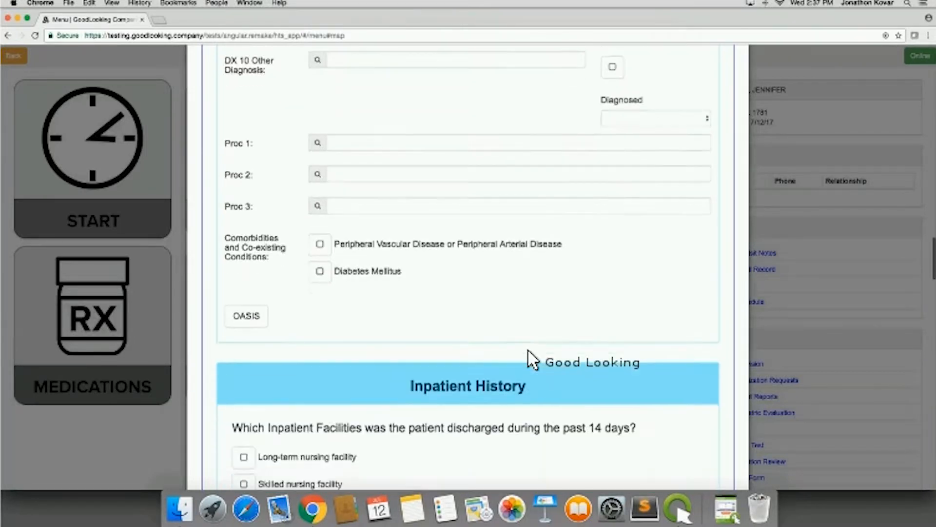
pyautogui.scroll(-6, 531, 359)
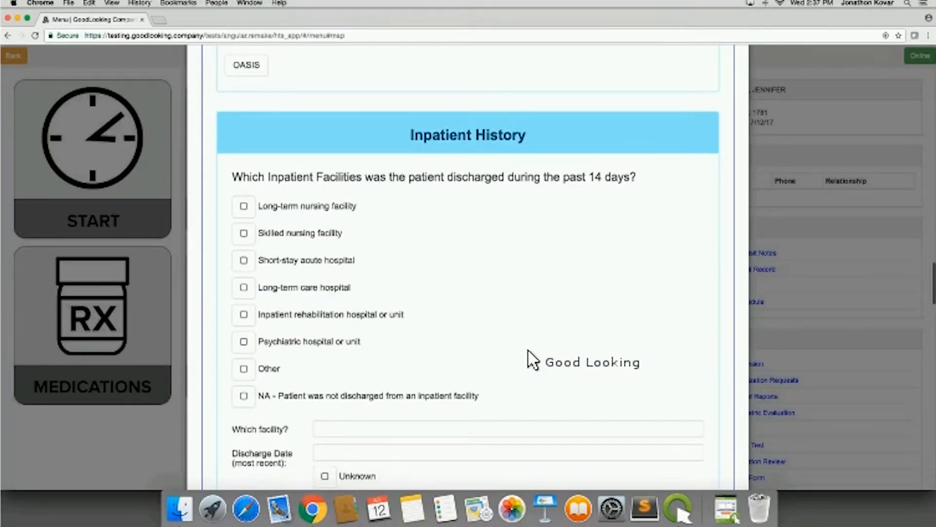
pyautogui.scroll(-5, 531, 359)
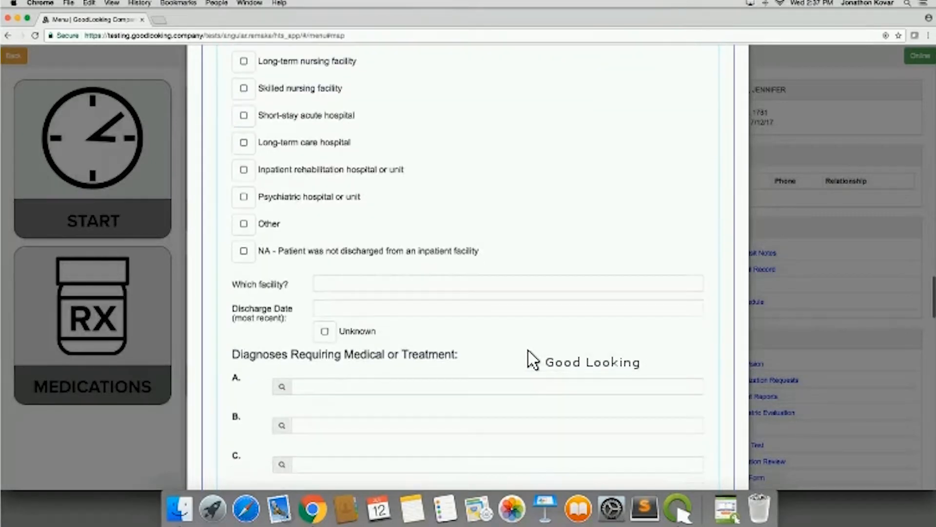
pyautogui.scroll(-10, 532, 360)
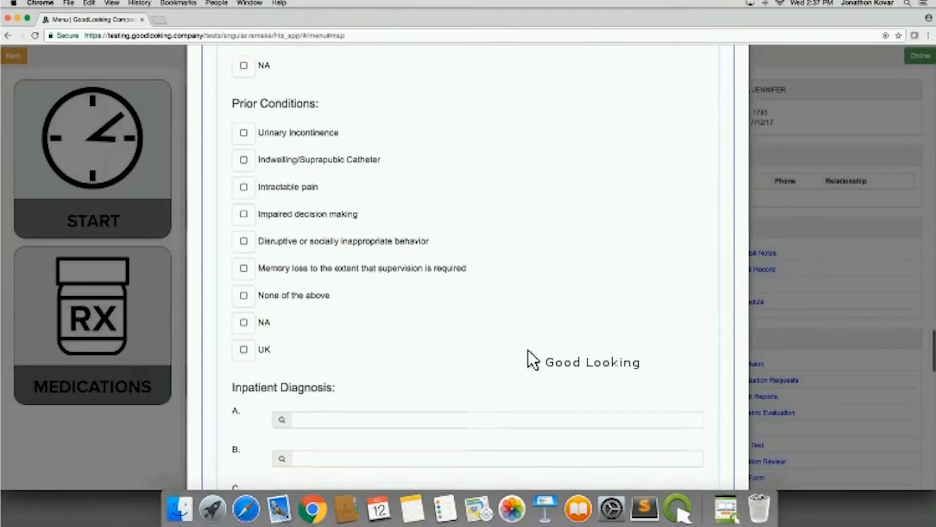
pyautogui.scroll(-13, 531, 360)
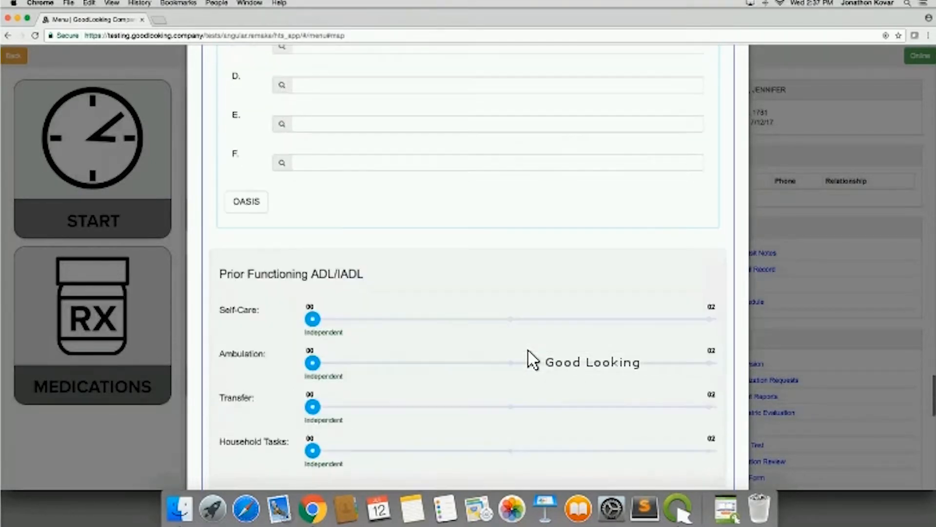
pyautogui.scroll(-6, 527, 350)
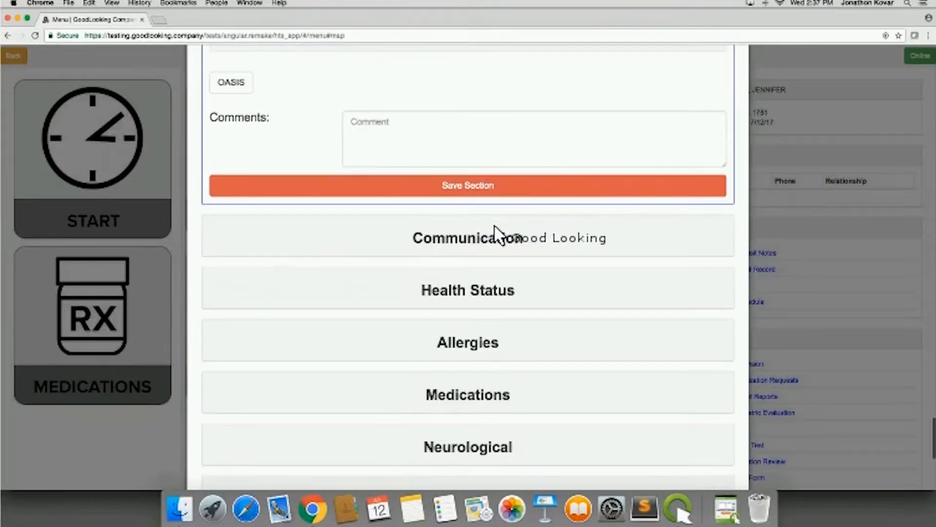
# - Open the Communication section and look over its vision, hearing, speech and telephone use ratings
pyautogui.scroll(-2, 509, 255)
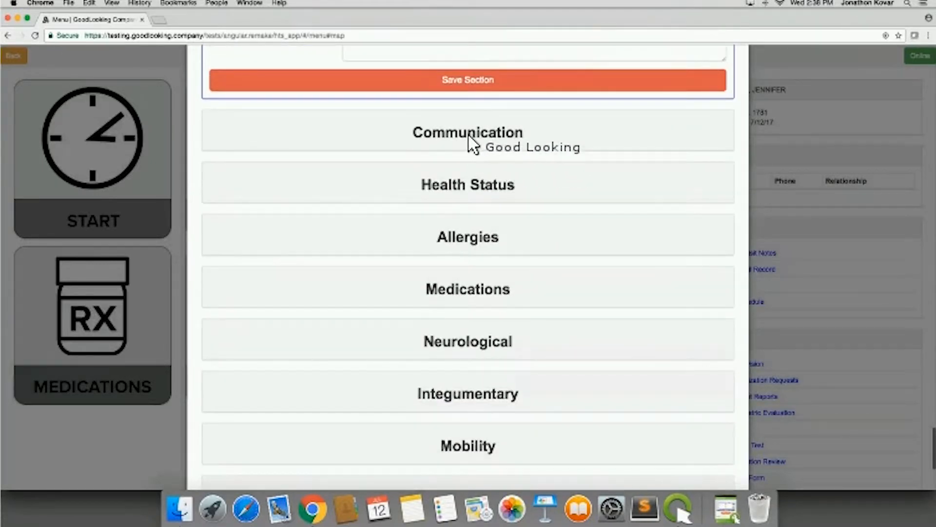
pyautogui.click(467, 138)
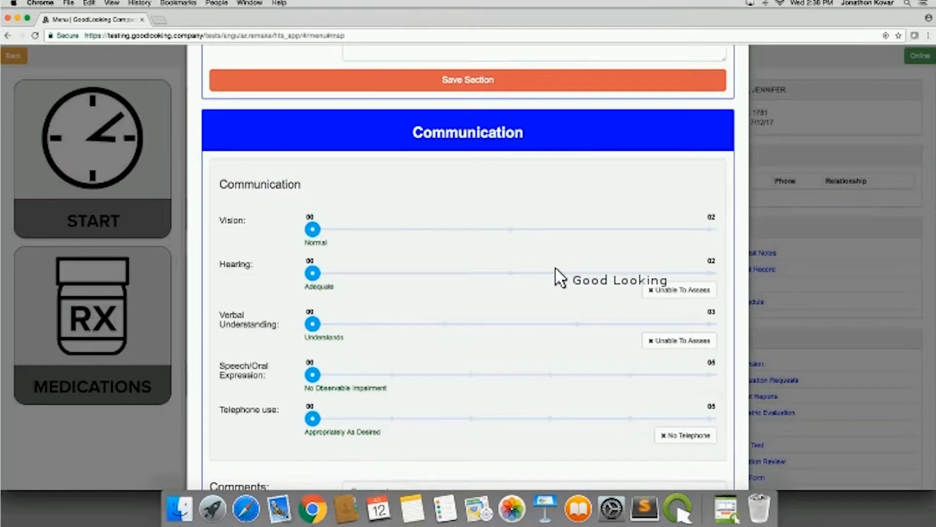
pyautogui.scroll(-1, 561, 278)
pyautogui.scroll(-8, 560, 278)
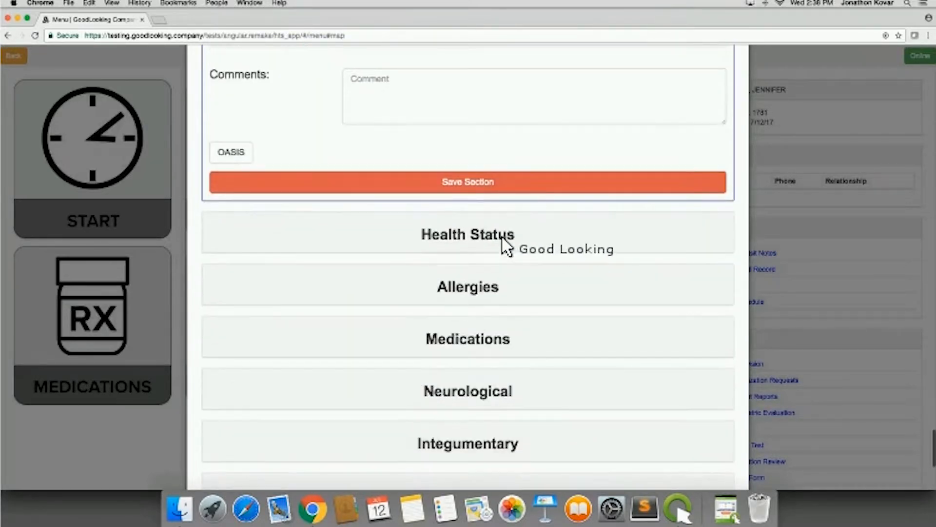
# - Open the Health Status section and view the BP vital signs form, closing it without updating
pyautogui.click(499, 239)
pyautogui.scroll(-2, 533, 393)
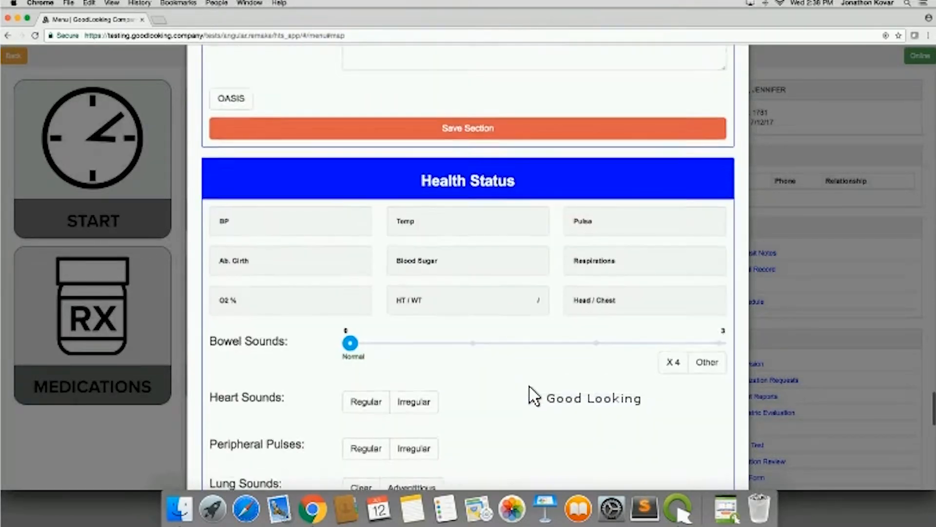
pyautogui.scroll(-1, 468, 268)
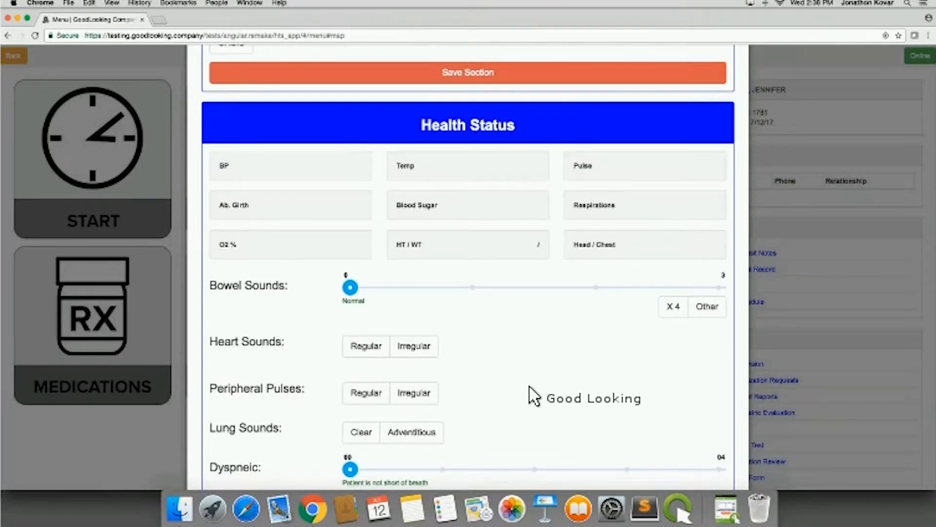
pyautogui.scroll(-1, 534, 395)
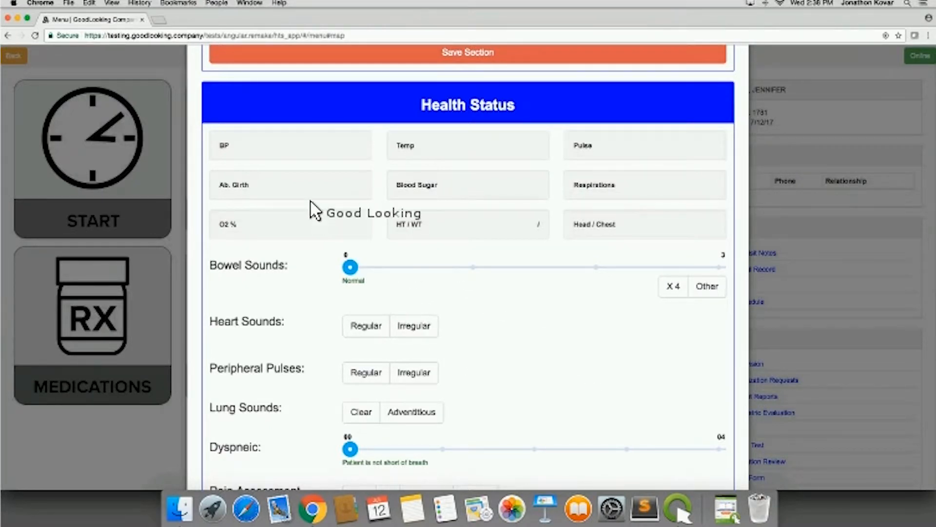
pyautogui.click(284, 144)
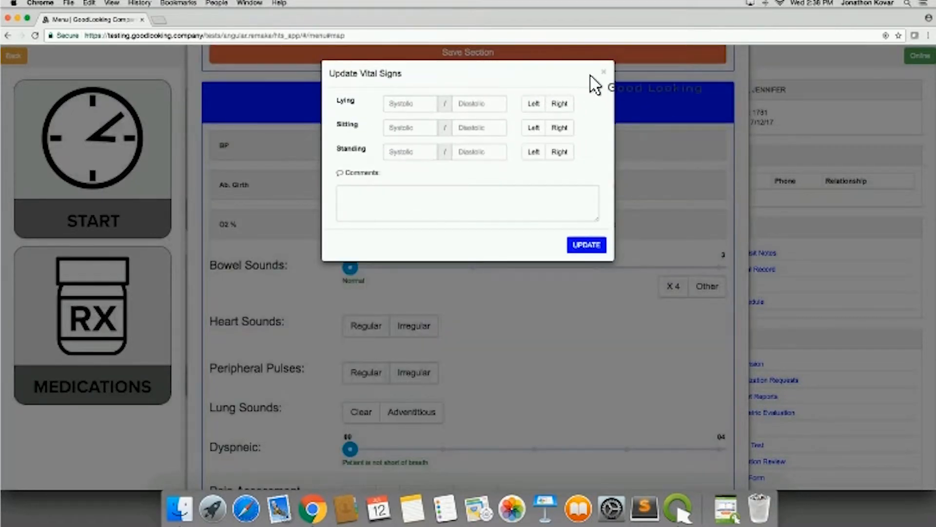
pyautogui.click(603, 71)
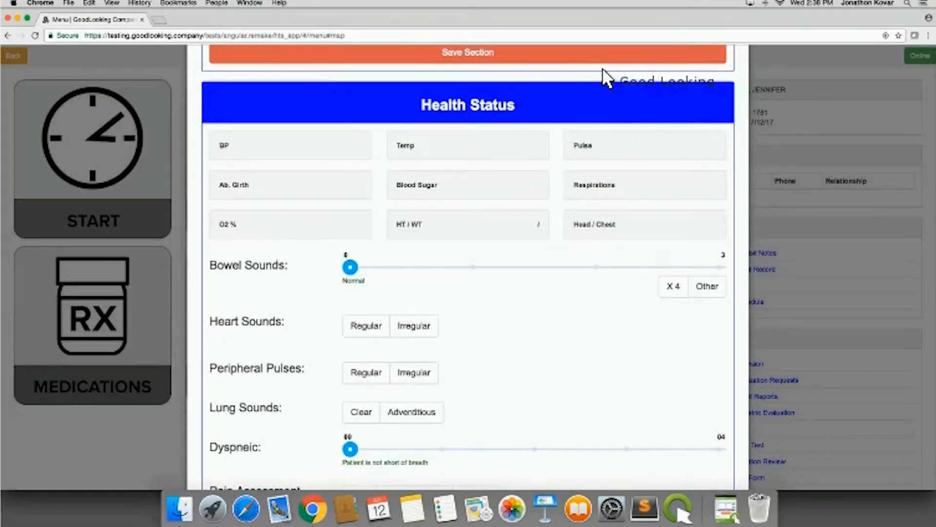
# - Set Bowel Sounds to HyperActive in the Health Status section and select the Other option for it
pyautogui.scroll(-1, 566, 352)
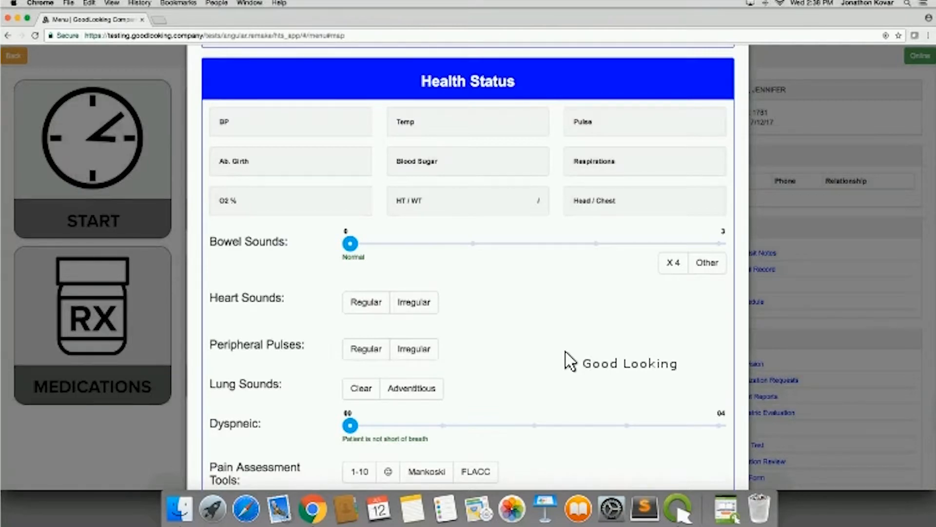
pyautogui.scroll(-1, 536, 322)
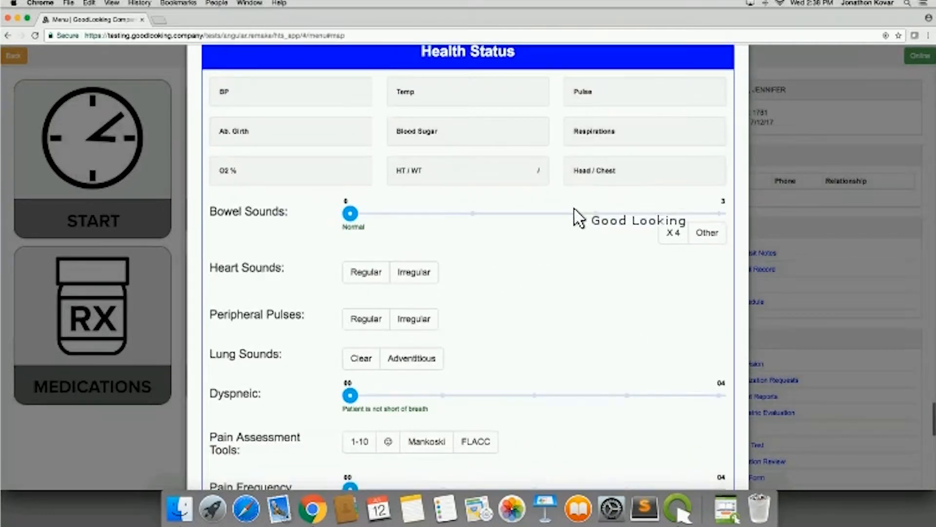
pyautogui.click(594, 214)
pyautogui.click(706, 233)
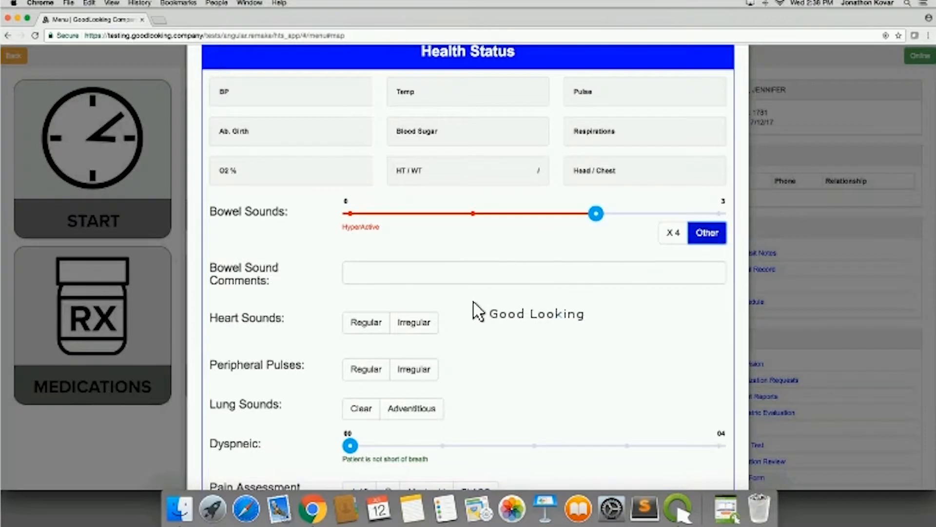
pyautogui.scroll(-3, 412, 269)
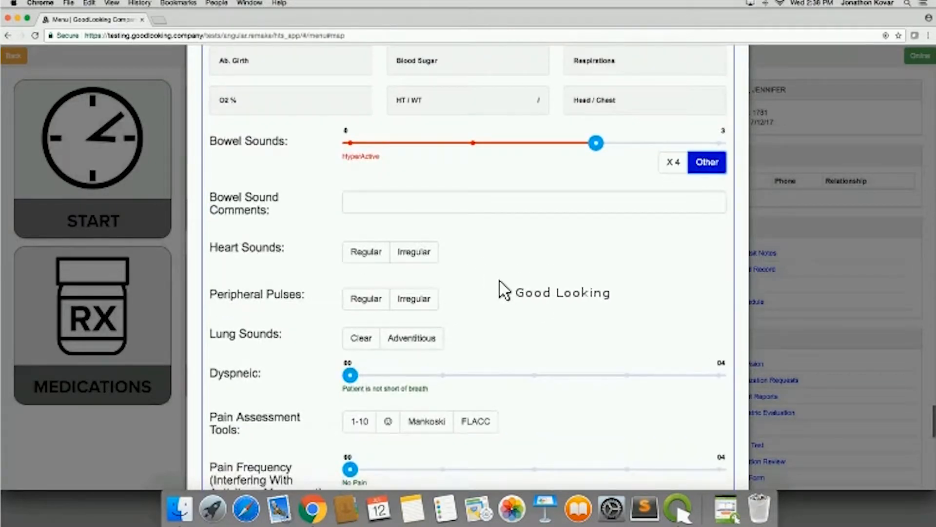
# - Mark Heart Sounds as Irregular and set Dyspneic to With moderate exertion in the Health Status section
pyautogui.scroll(-2, 514, 293)
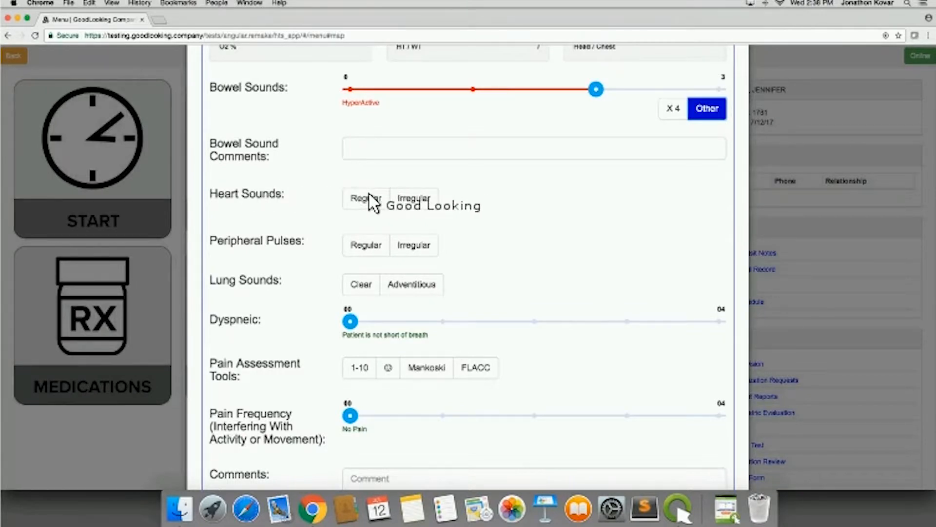
pyautogui.click(407, 195)
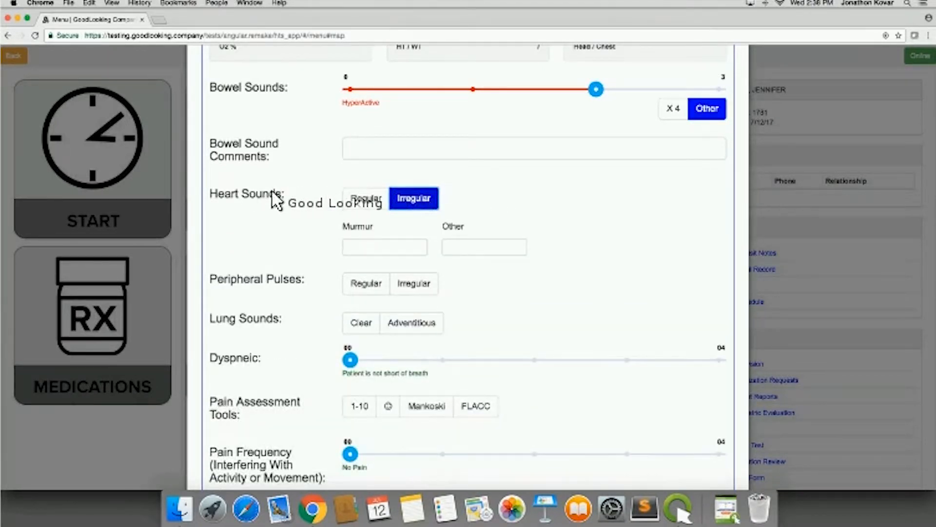
pyautogui.scroll(-3, 516, 311)
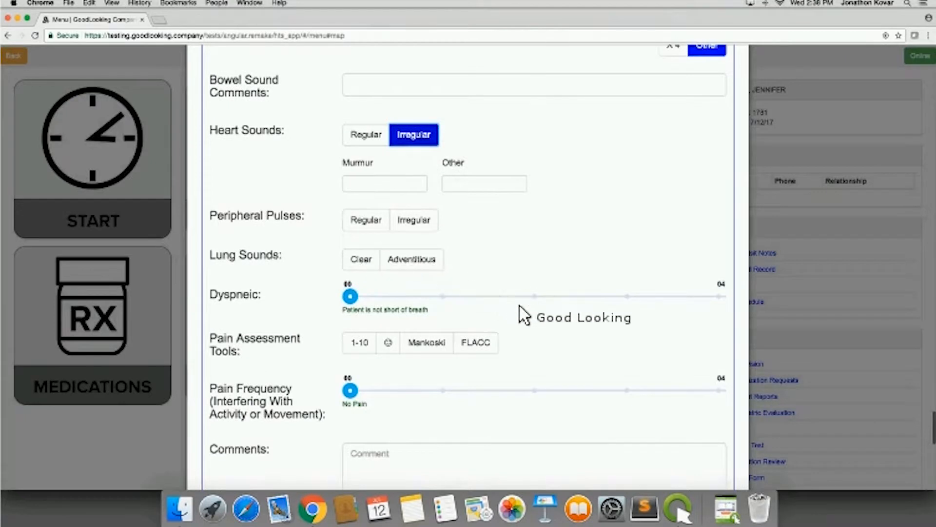
pyautogui.scroll(-7, 556, 327)
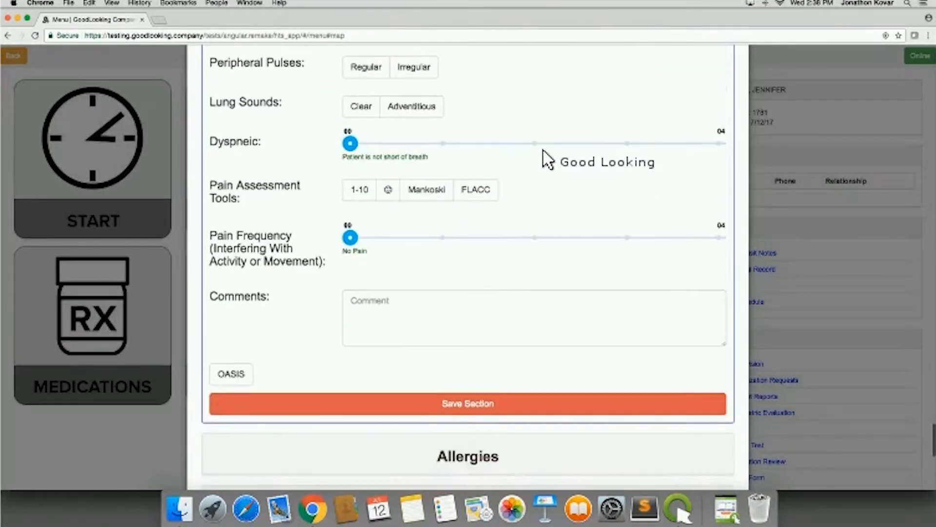
pyautogui.click(534, 144)
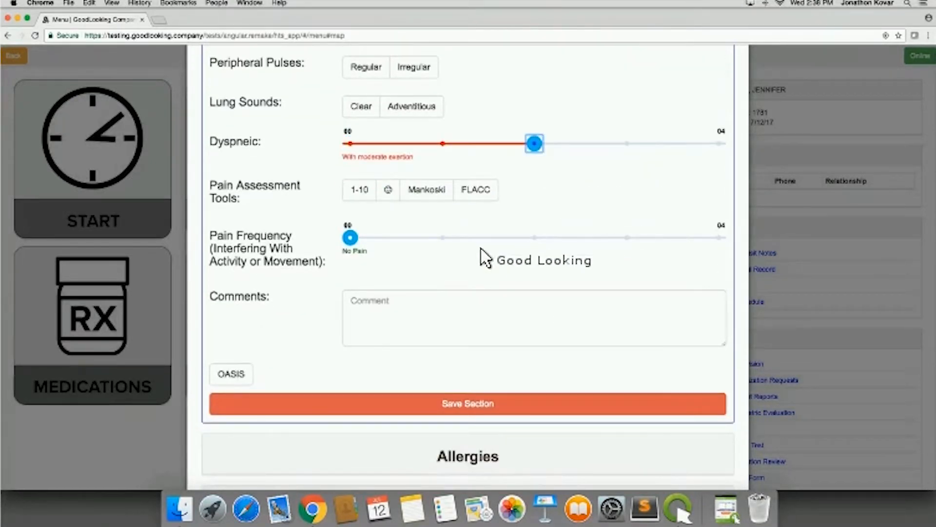
# - Choose the 1-10 pain assessment tool, set Pain to 6 and set Pain Frequency to Daily Not Constantly
pyautogui.click(361, 195)
pyautogui.click(563, 239)
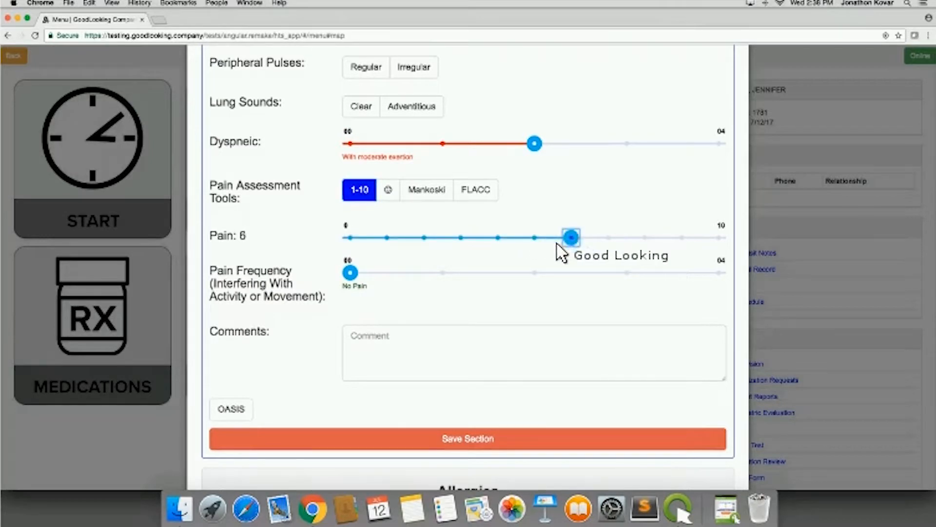
pyautogui.click(588, 272)
pyautogui.click(406, 362)
pyautogui.scroll(-3, 429, 292)
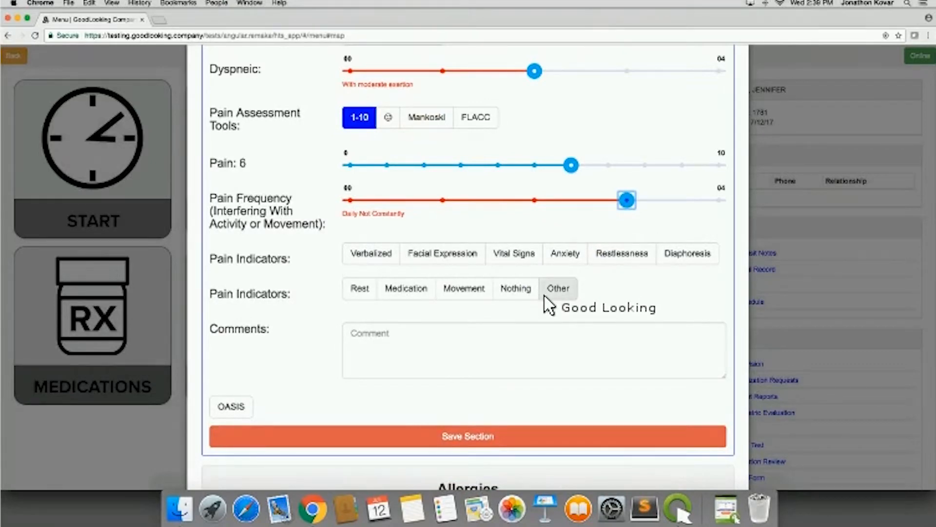
# - Open the Allergies section and look over its allergy and medication allergy options
pyautogui.scroll(-5, 550, 306)
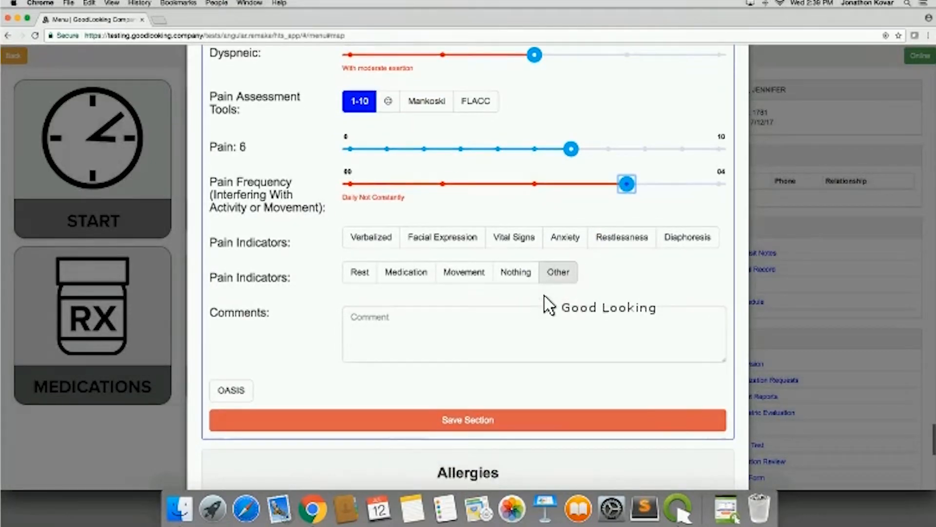
pyautogui.click(501, 239)
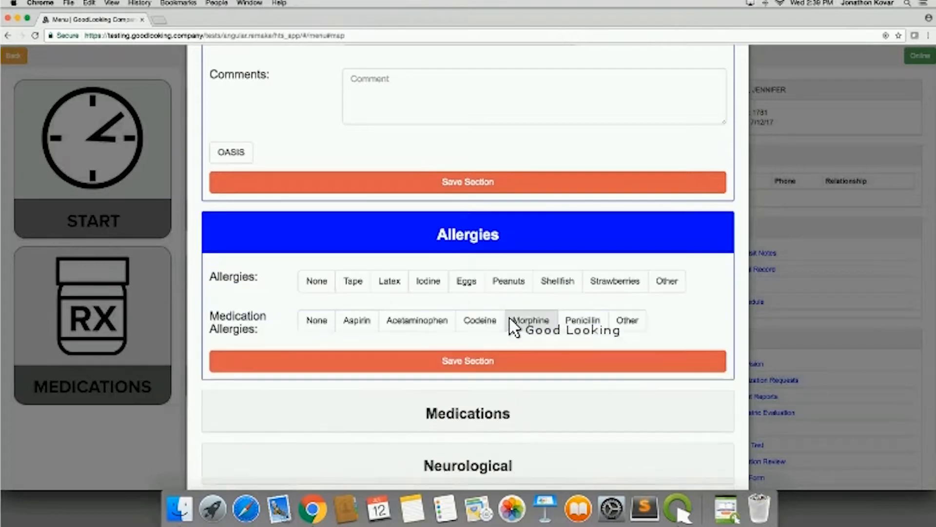
pyautogui.scroll(-3, 512, 332)
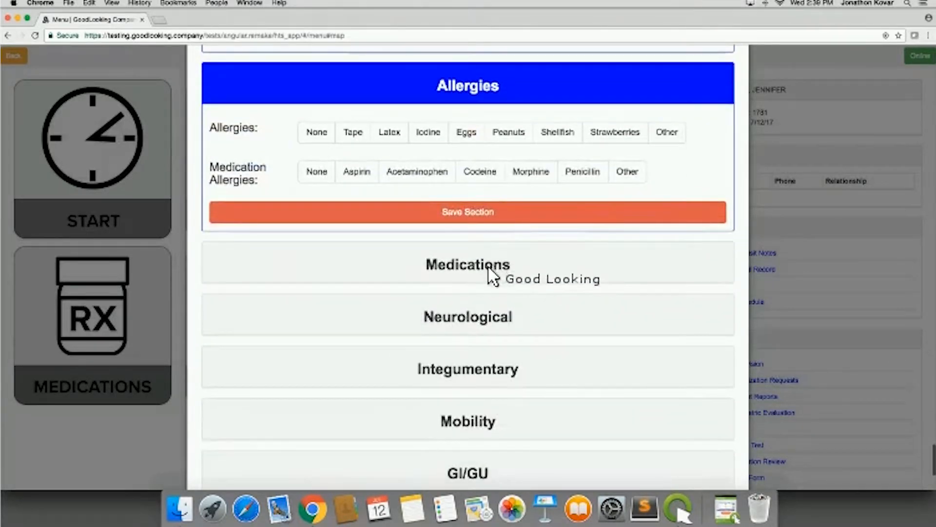
# - Open the Medications section and view the medication profile with its drug interaction review, closing it without adding anything
pyautogui.click(491, 274)
pyautogui.scroll(-2, 518, 394)
pyautogui.scroll(-2, 517, 387)
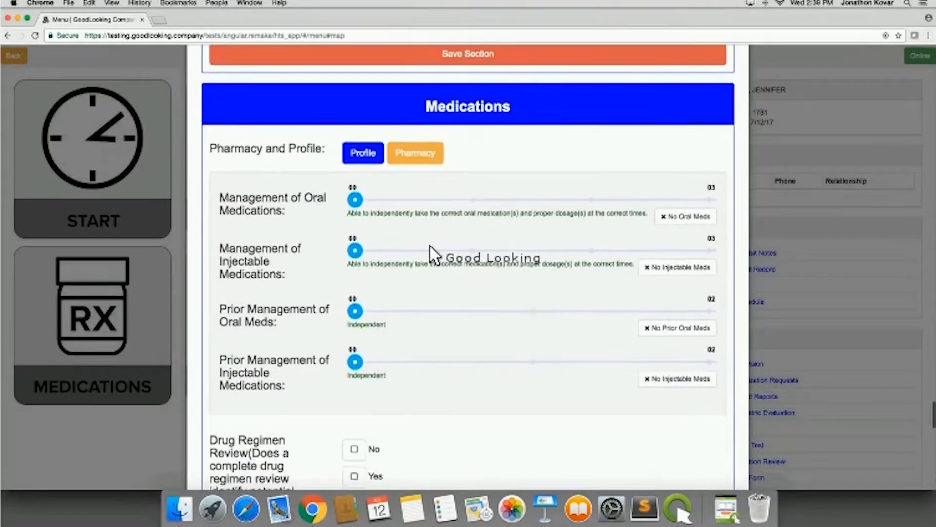
pyautogui.click(363, 152)
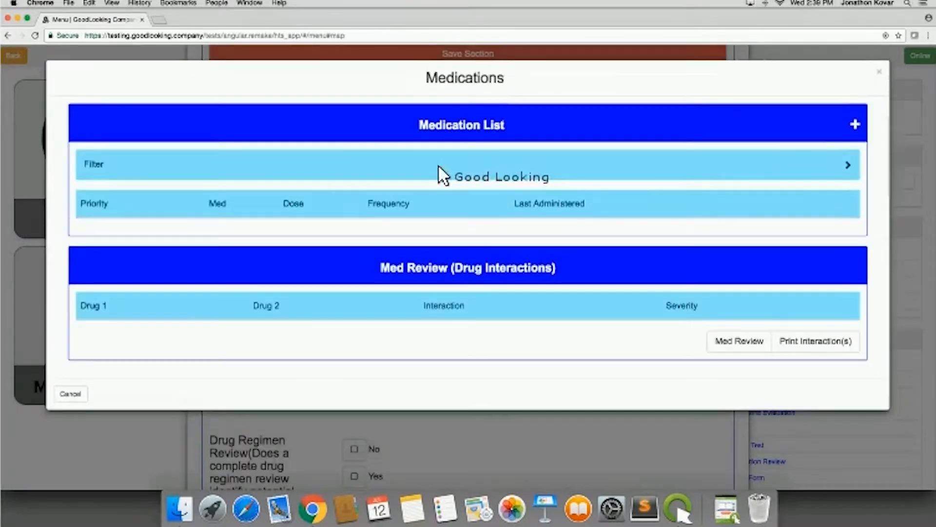
pyautogui.click(877, 73)
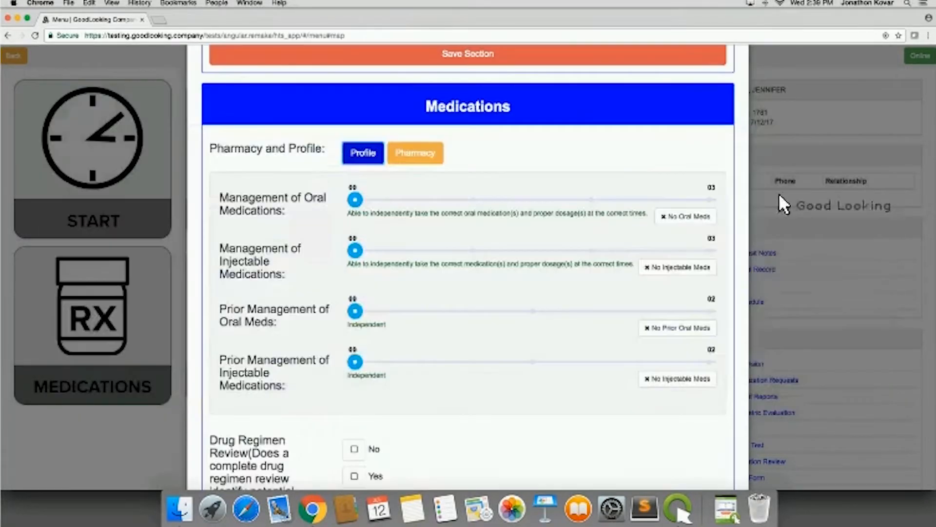
# - Open the Neurological section and choose PHQ-2 for Depression Screening
pyautogui.scroll(-10, 622, 408)
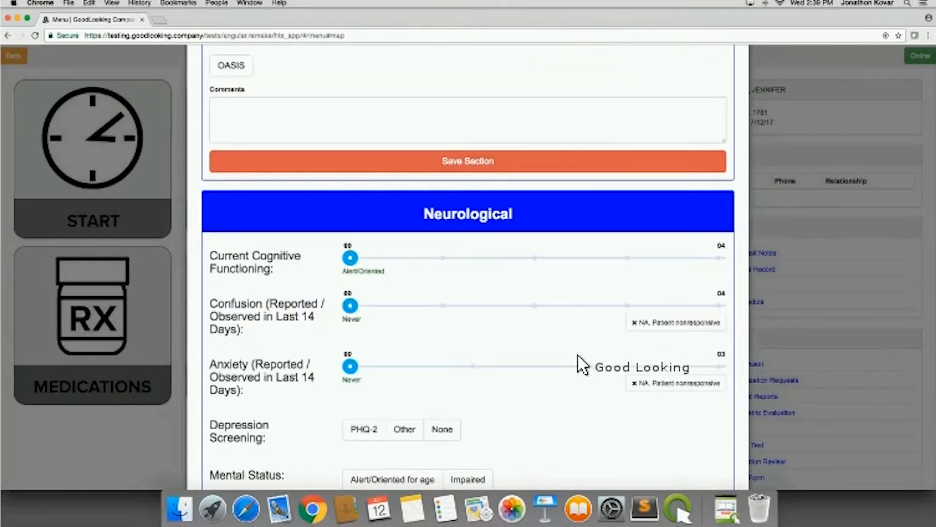
pyautogui.scroll(-5, 580, 363)
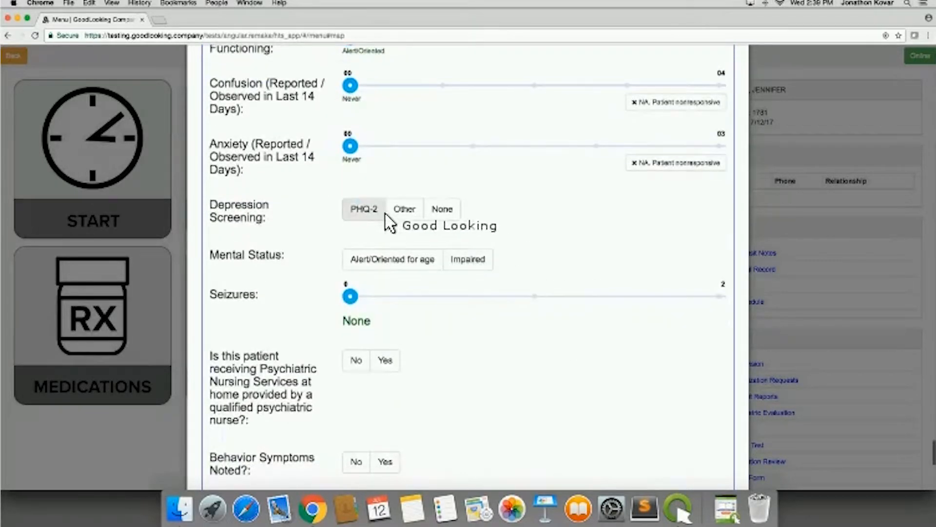
pyautogui.click(397, 212)
pyautogui.click(367, 210)
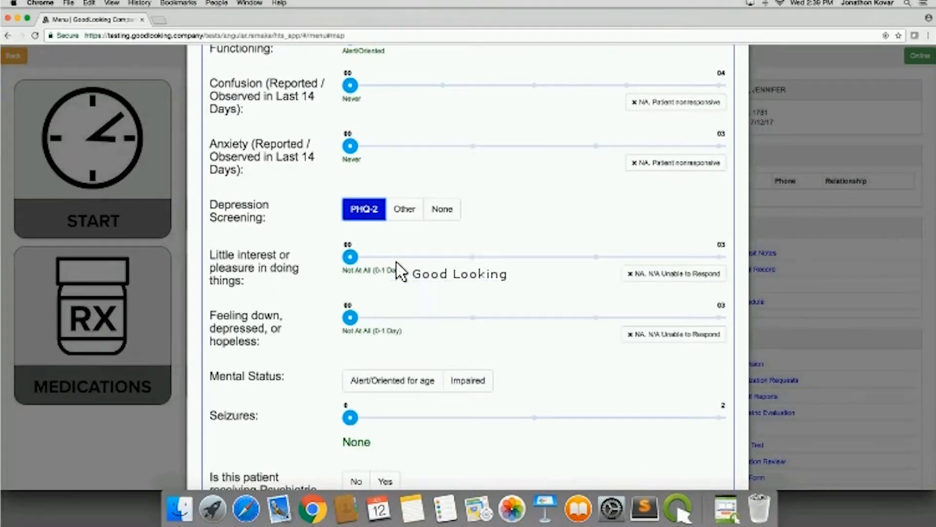
pyautogui.scroll(-2, 433, 341)
# - Set Mental Status to Impaired with the Unresponsive option, and set Seizures to Less than Daily
pyautogui.click(453, 296)
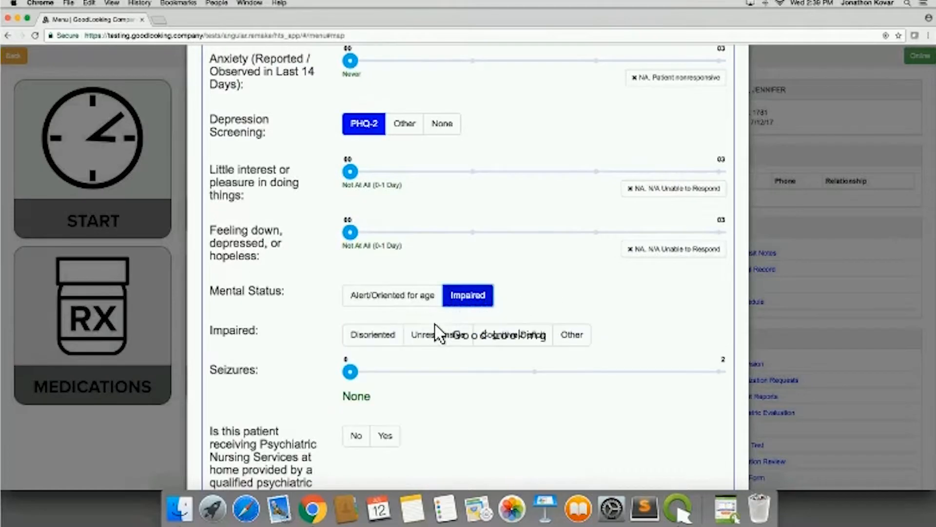
pyautogui.click(437, 335)
pyautogui.scroll(-5, 436, 341)
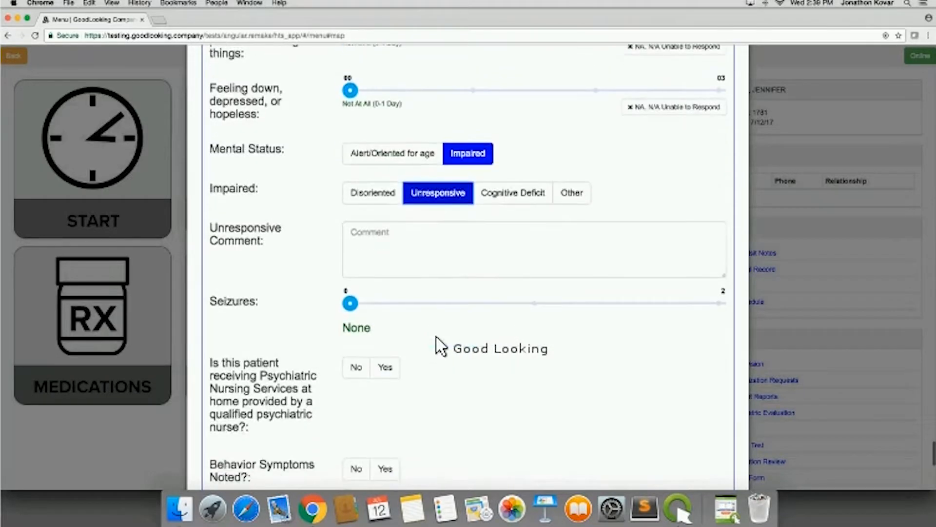
pyautogui.click(534, 226)
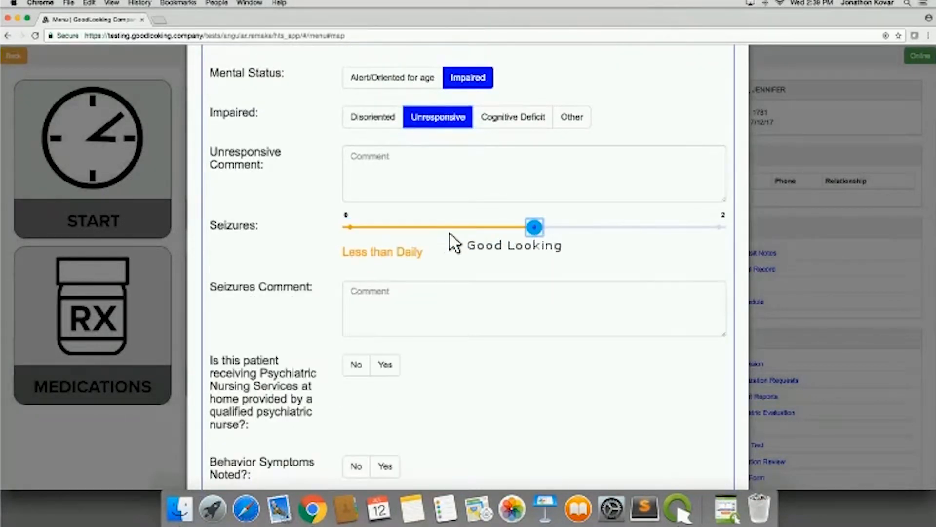
# - Open the Integumentary section and view the Wound Care form for the upper right back, closing it without submitting
pyautogui.scroll(-2, 468, 436)
pyautogui.scroll(-6, 466, 440)
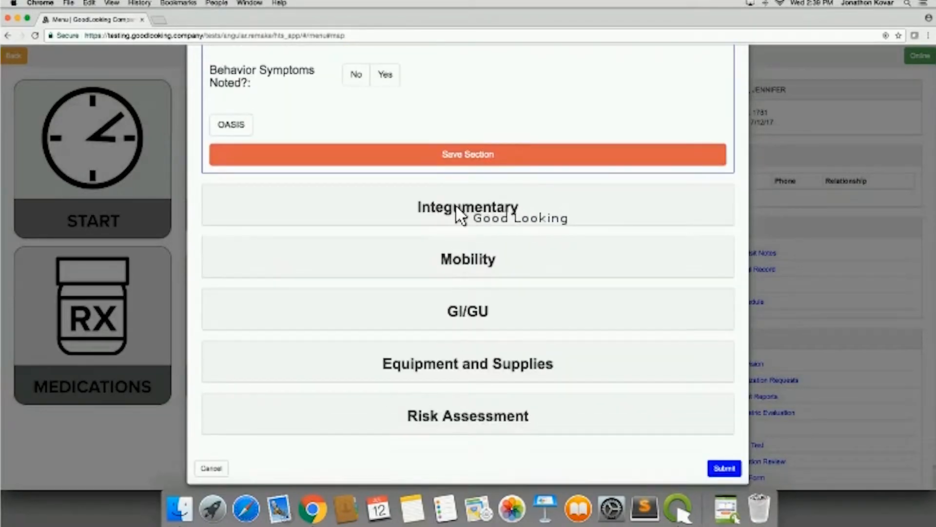
pyautogui.click(458, 212)
pyautogui.scroll(-2, 644, 385)
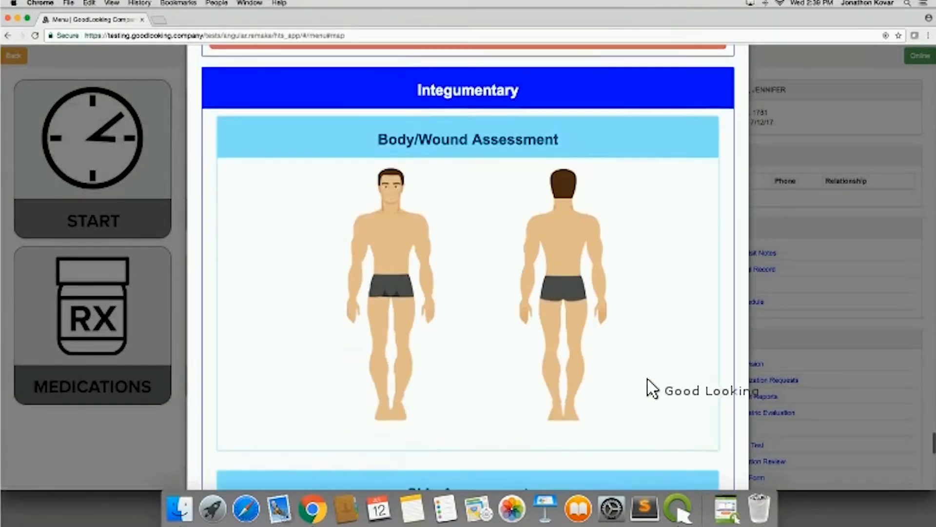
pyautogui.scroll(-1, 651, 388)
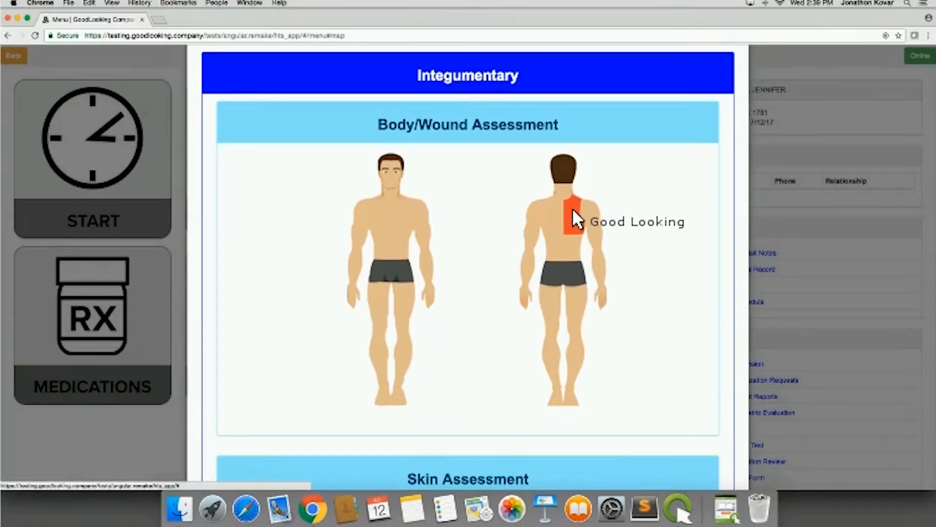
pyautogui.click(572, 208)
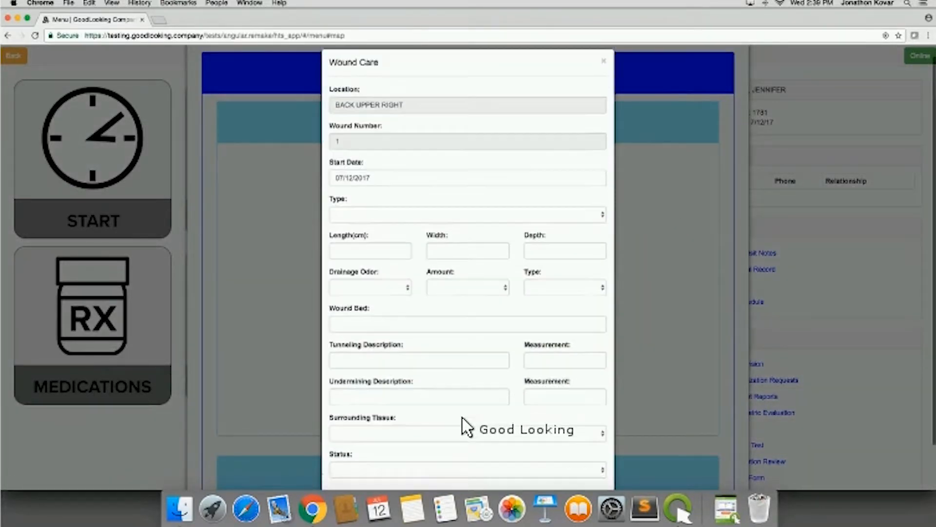
pyautogui.scroll(-2, 467, 427)
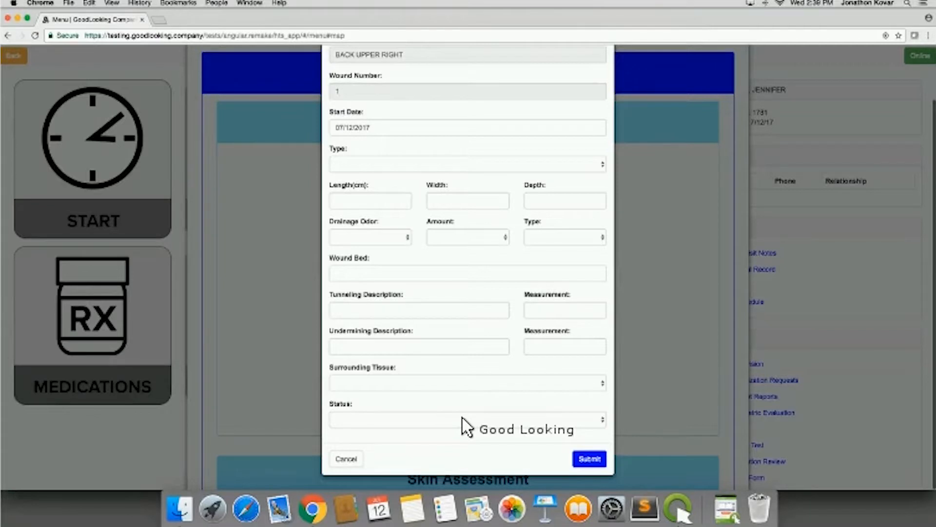
pyautogui.scroll(3, 466, 427)
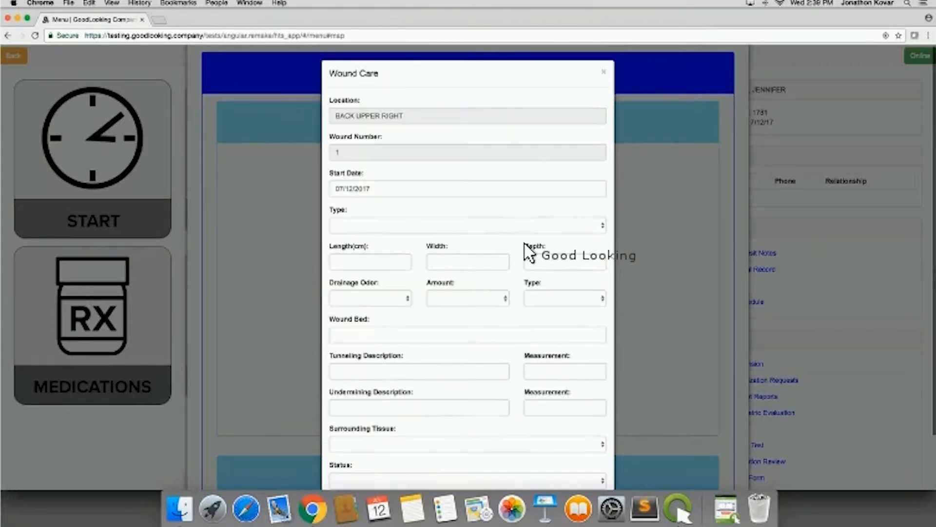
pyautogui.click(605, 72)
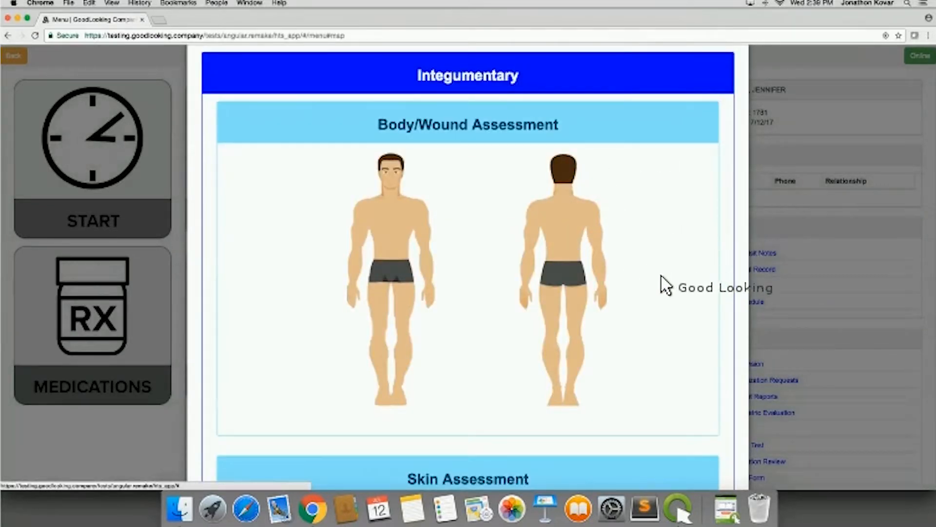
# - Choose Pedi Braden for the Pressure Ulcer Assessment, mark Activity as Walks Occasionally and review the total score
pyautogui.scroll(-7, 671, 280)
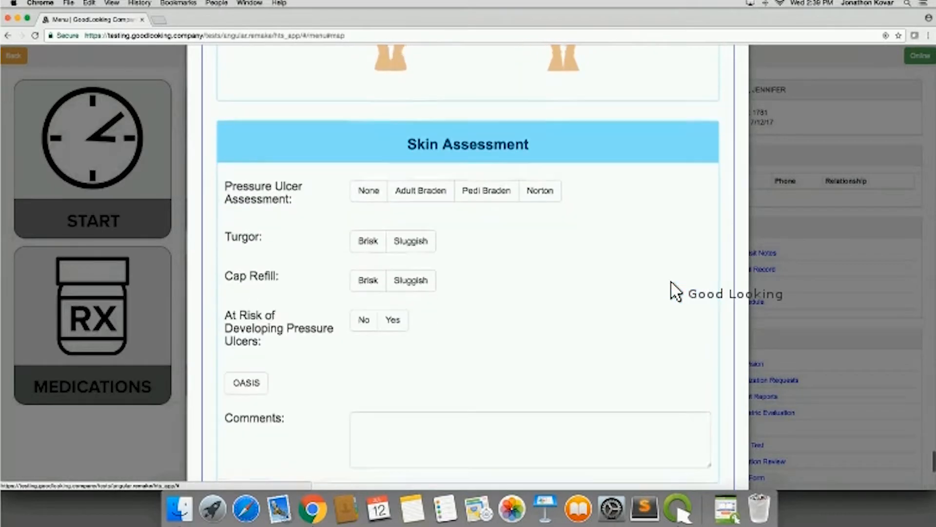
pyautogui.click(476, 188)
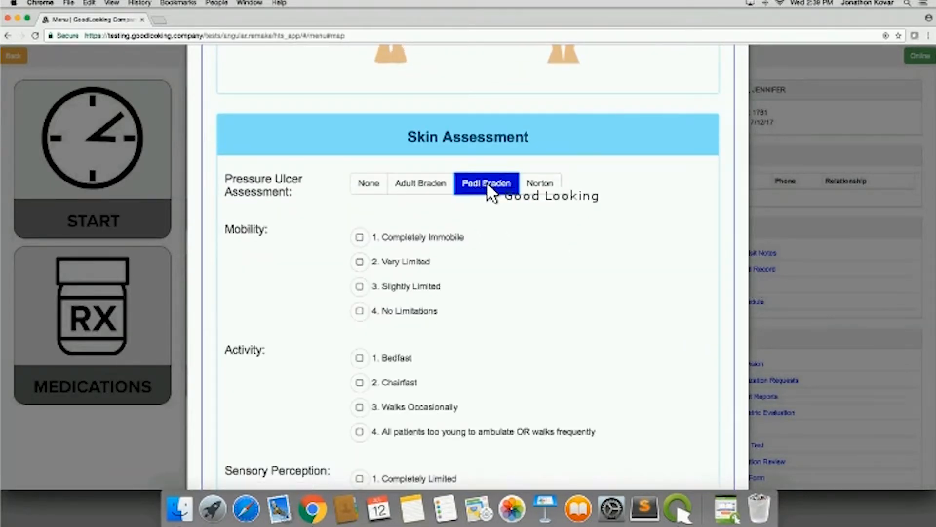
pyautogui.click(493, 190)
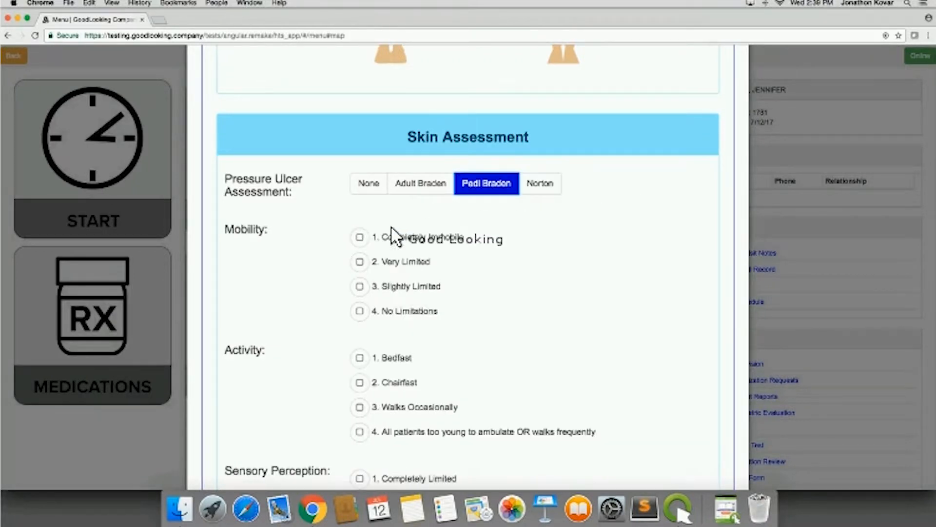
pyautogui.click(361, 407)
pyautogui.scroll(-5, 368, 412)
pyautogui.scroll(-10, 362, 407)
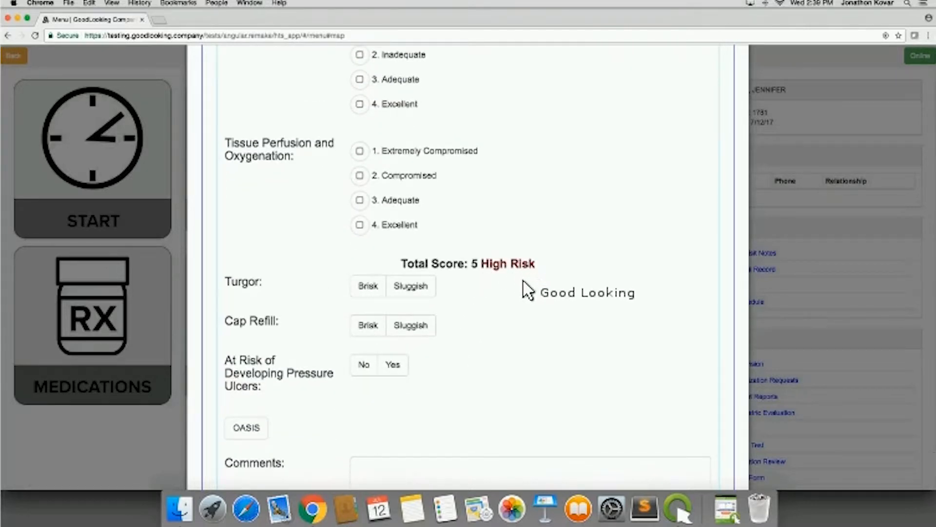
pyautogui.scroll(-3, 531, 293)
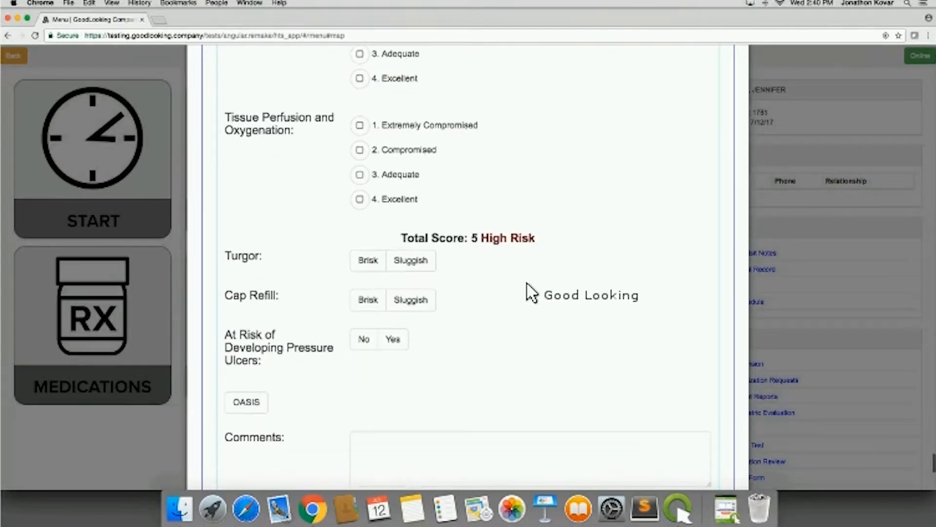
pyautogui.scroll(-5, 531, 292)
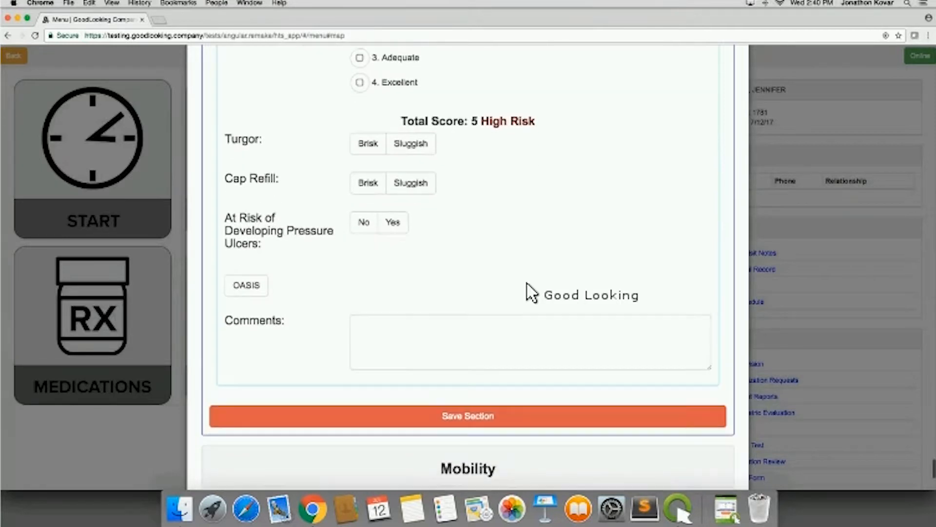
# - Open the Mobility section and set Grooming to Someone must assist the patient to groom self
pyautogui.scroll(-2, 527, 283)
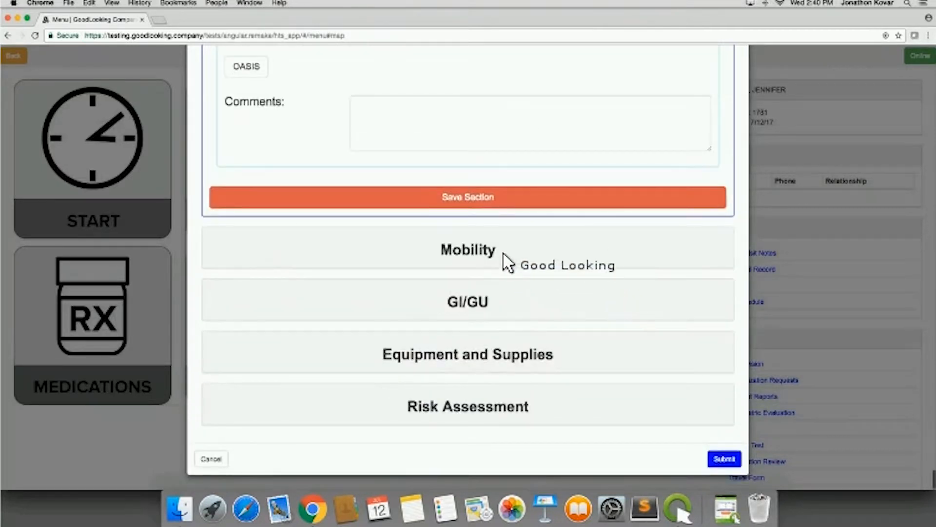
pyautogui.click(494, 244)
pyautogui.scroll(-3, 493, 244)
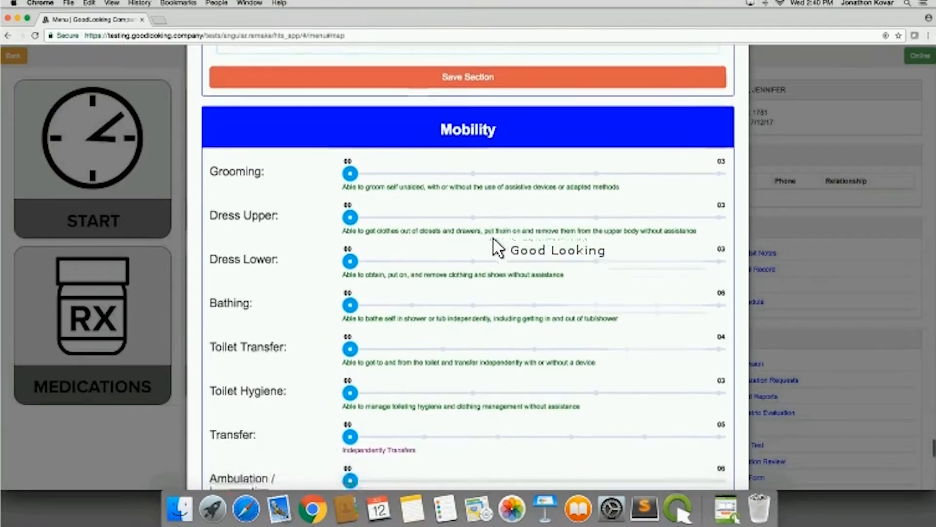
pyautogui.click(591, 167)
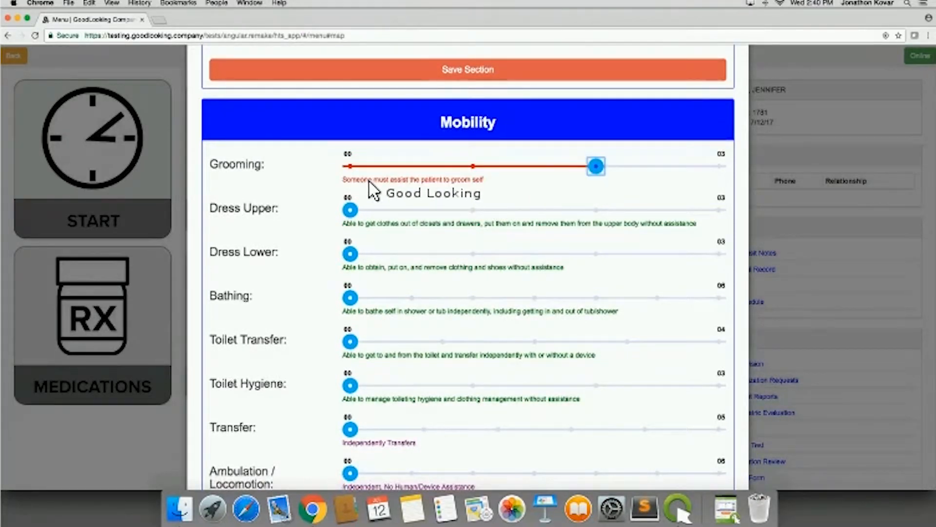
# - Set Strength to Strong/Unequal in the Mobility section
pyautogui.scroll(-3, 443, 315)
pyautogui.scroll(-6, 447, 322)
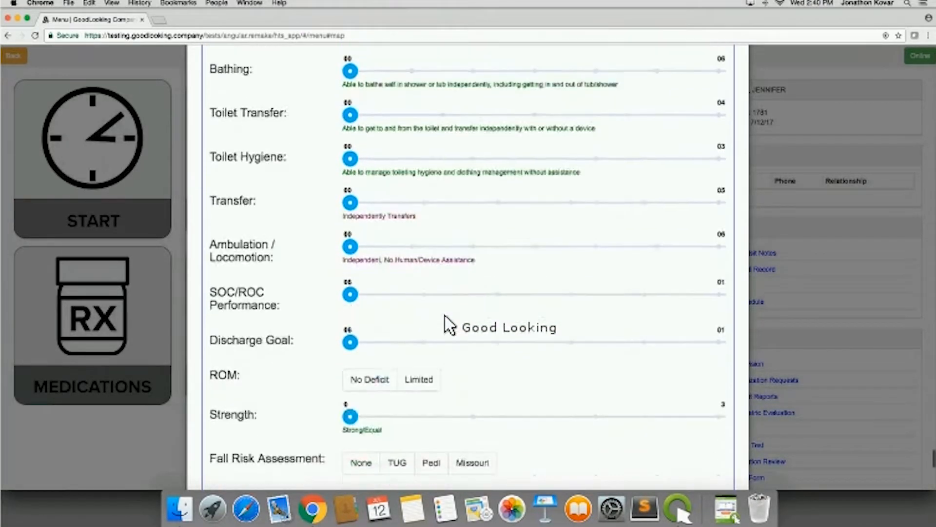
pyautogui.scroll(-1, 434, 266)
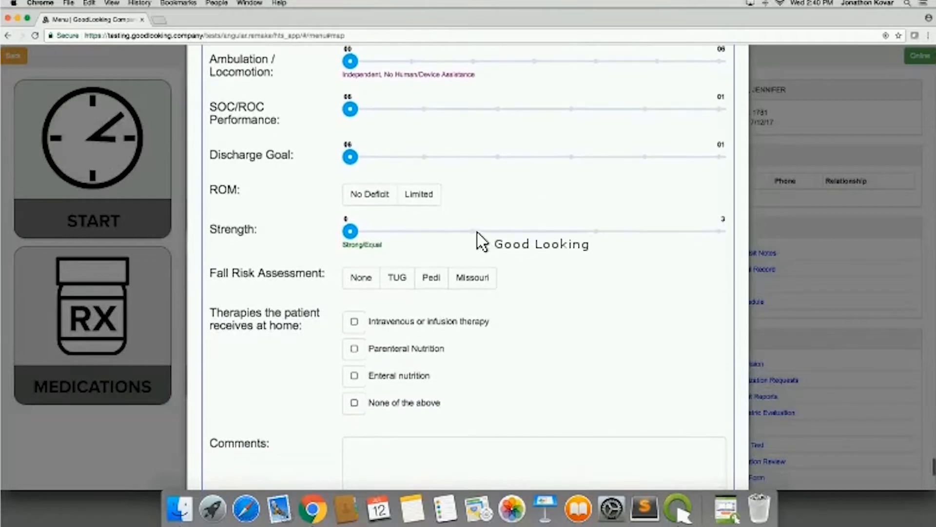
pyautogui.click(475, 230)
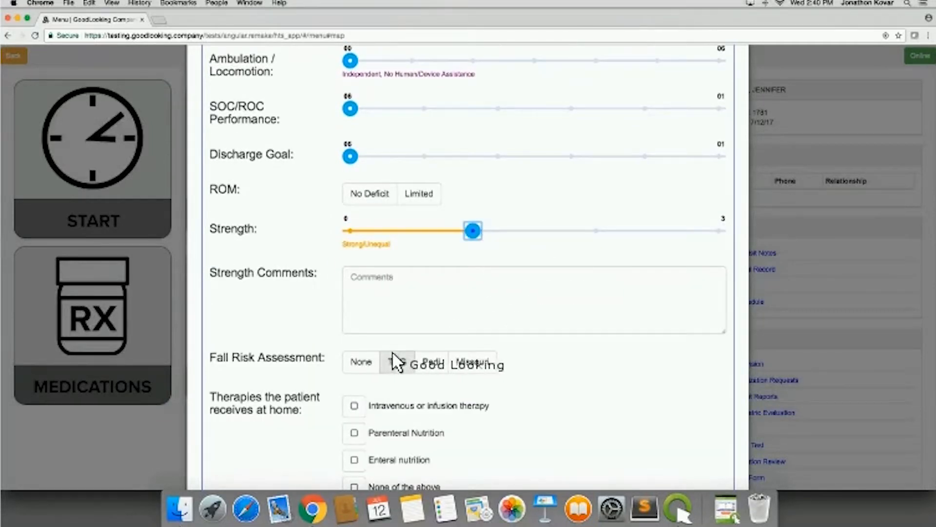
# - Try the Pedi and Missouri options for the Fall Risk Assessment and settle on TUG
pyautogui.scroll(-3, 502, 378)
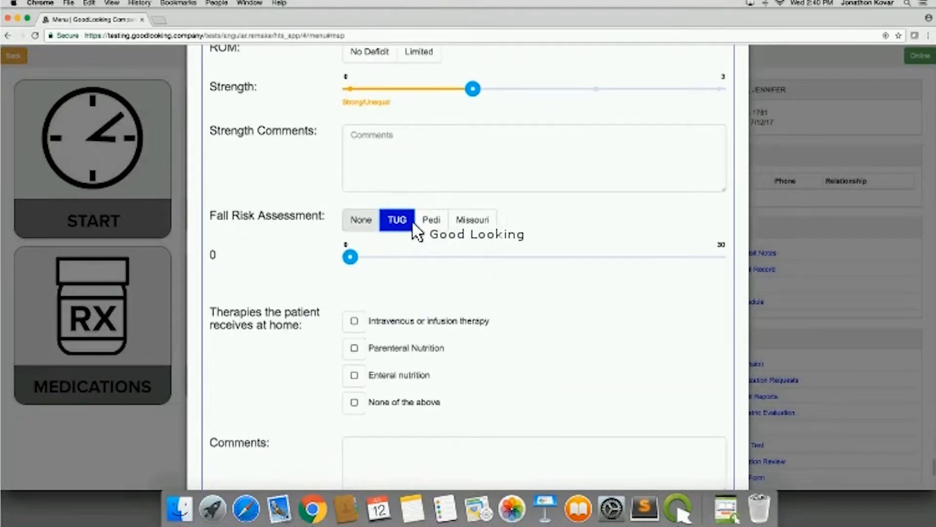
pyautogui.click(430, 222)
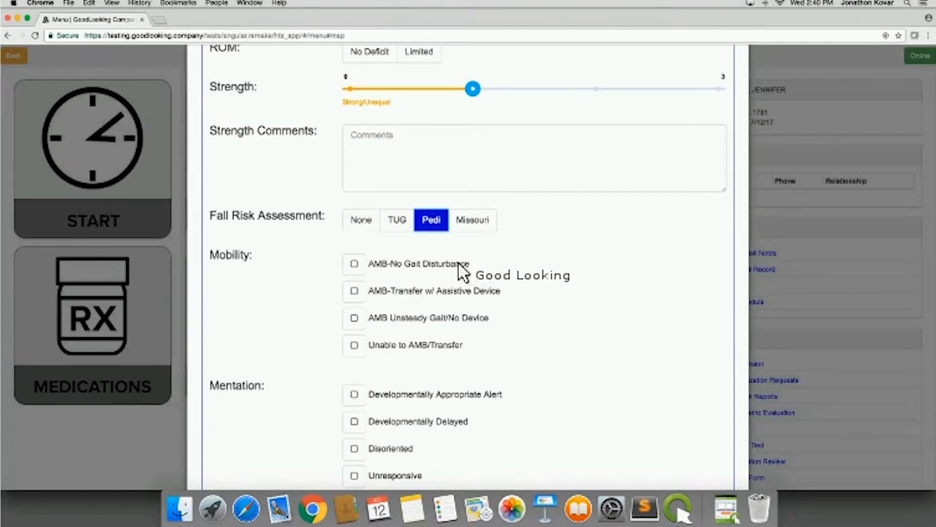
pyautogui.click(461, 223)
pyautogui.click(403, 223)
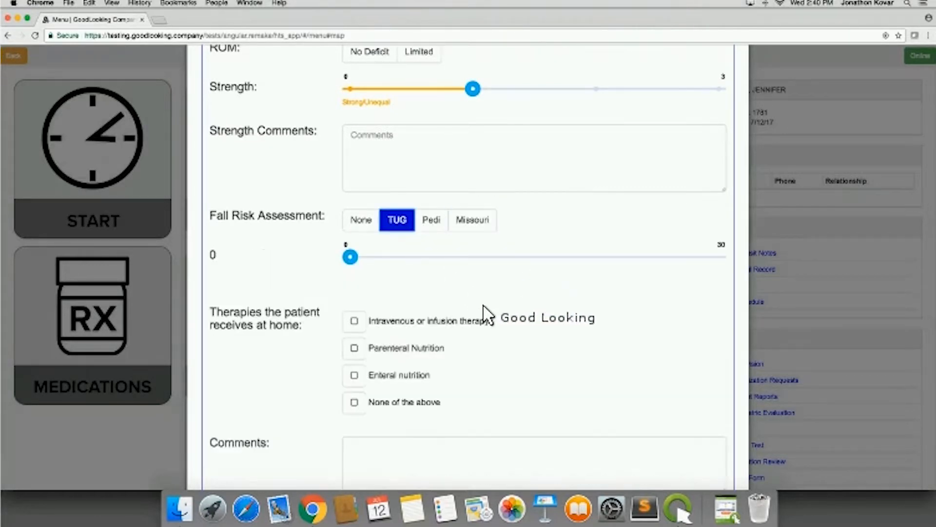
# - Open the GI/GU section, view the Moderate Risk nutritional calculation checklist and return Nutritional Status to Good
pyautogui.scroll(-5, 497, 326)
pyautogui.scroll(-2, 497, 321)
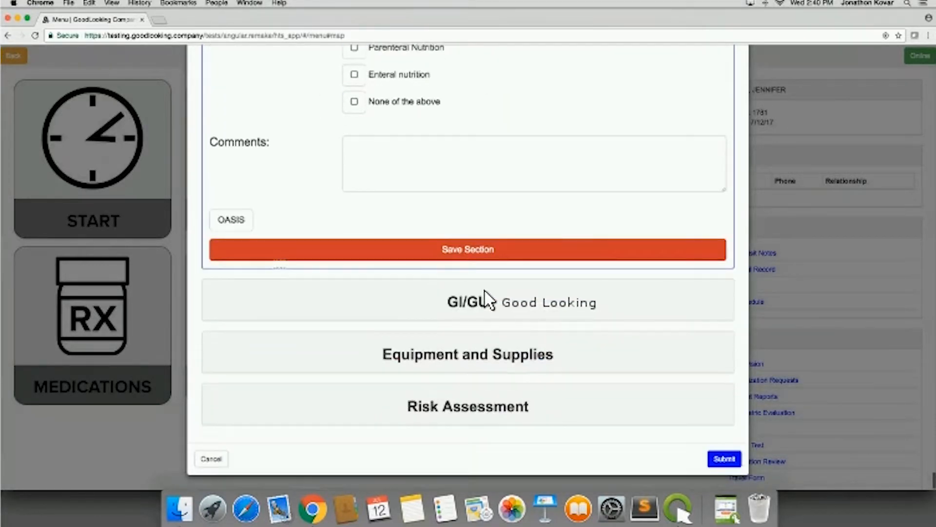
pyautogui.click(480, 304)
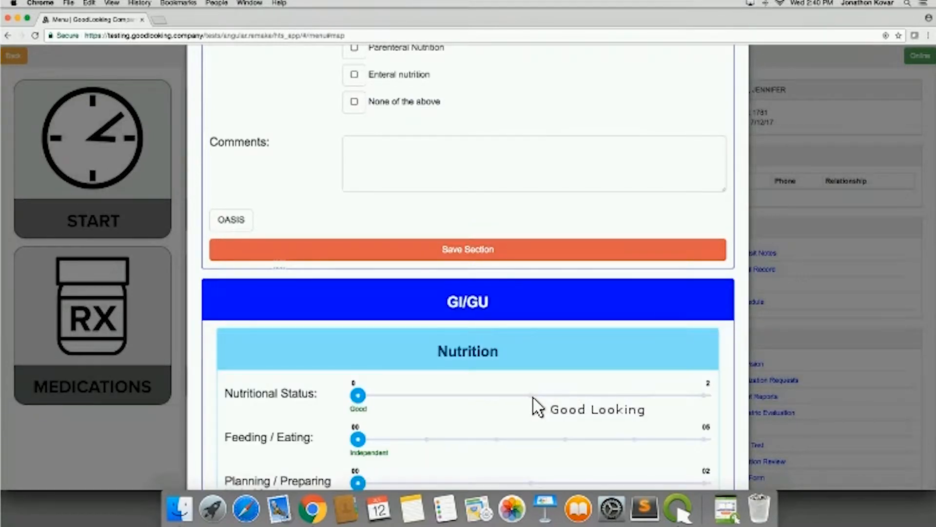
pyautogui.scroll(-5, 537, 406)
pyautogui.scroll(-1, 537, 406)
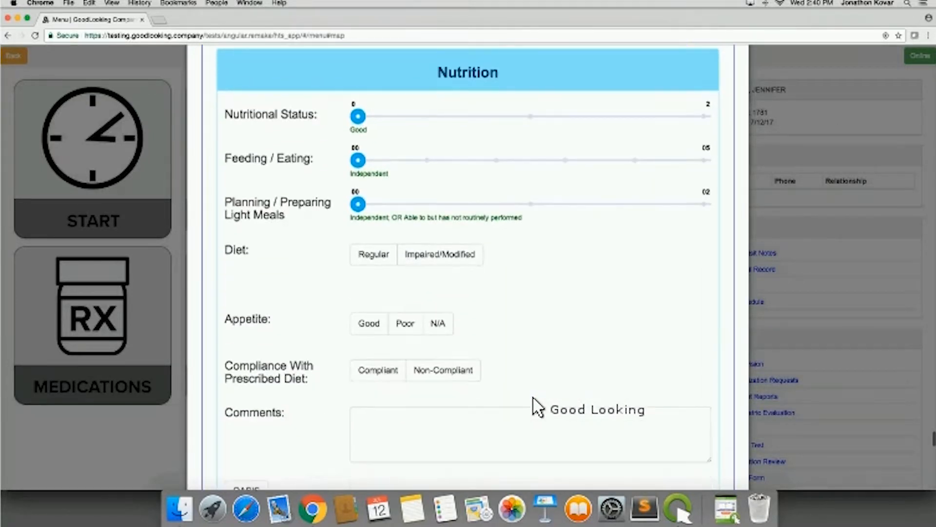
pyautogui.click(530, 117)
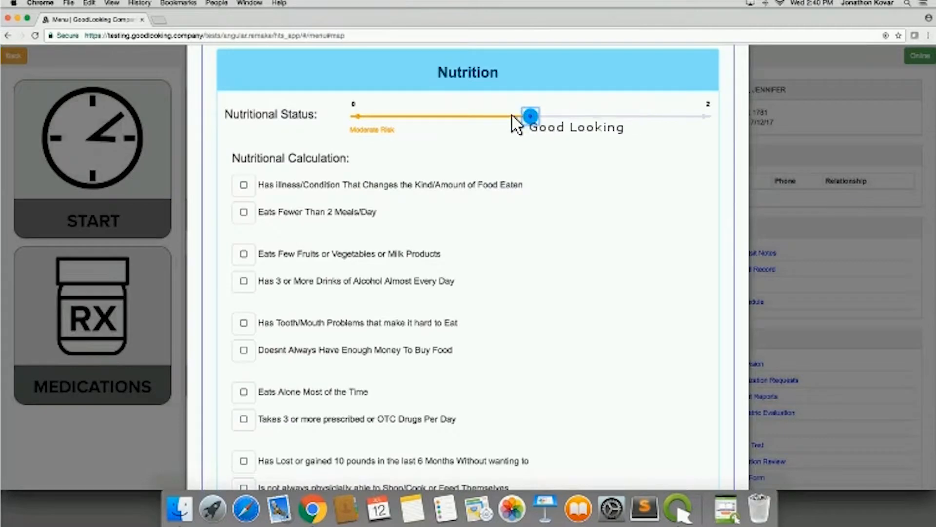
pyautogui.click(361, 120)
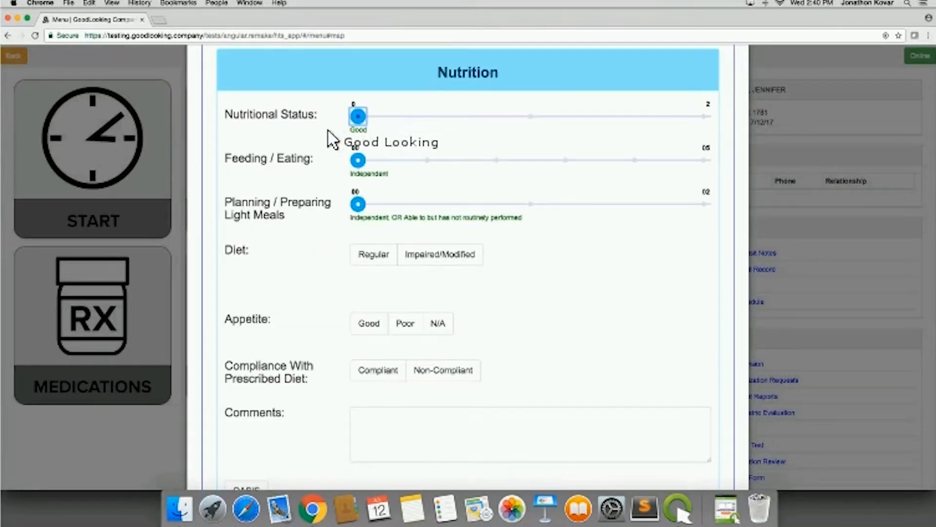
# - Set Diet to Impaired/Modified, view the IV/Infusion fields and choose Enteral as the feeding method
pyautogui.scroll(-2, 537, 405)
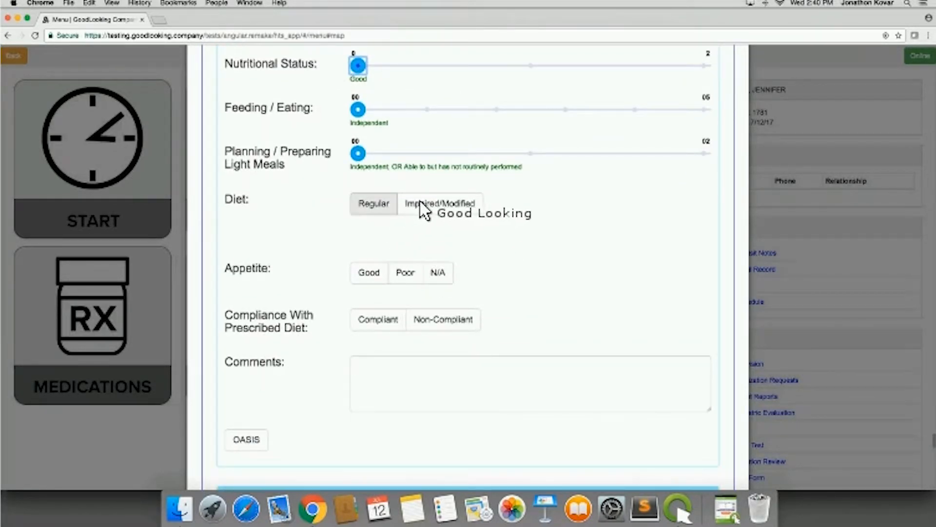
pyautogui.click(426, 204)
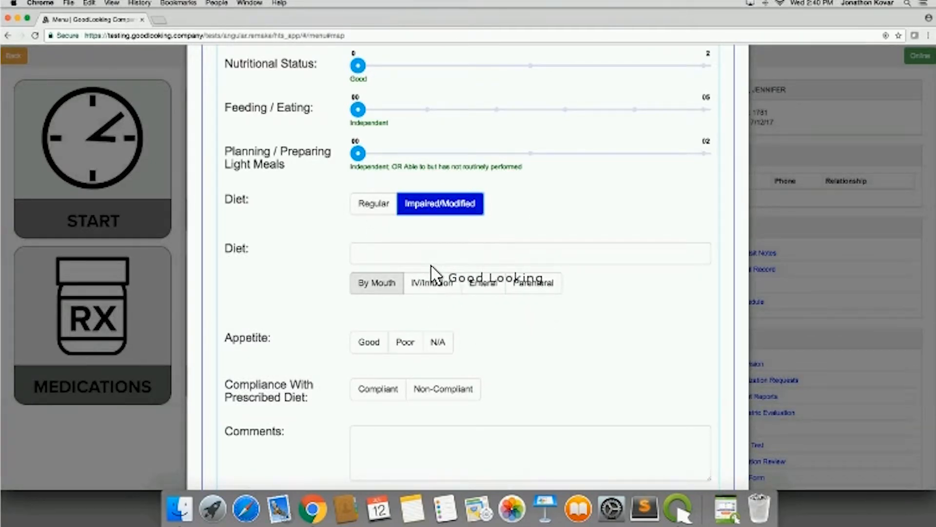
pyautogui.click(425, 284)
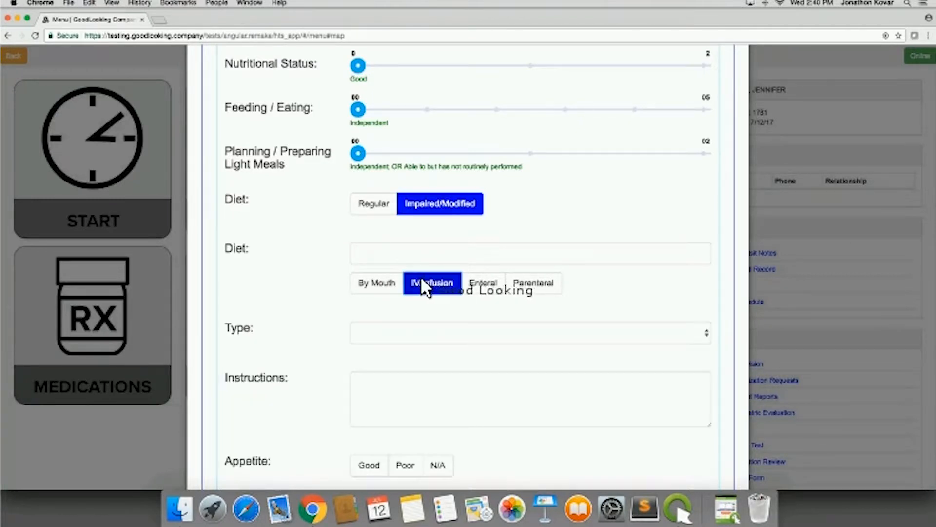
pyautogui.click(484, 287)
pyautogui.scroll(-2, 578, 344)
pyautogui.scroll(-1, 582, 347)
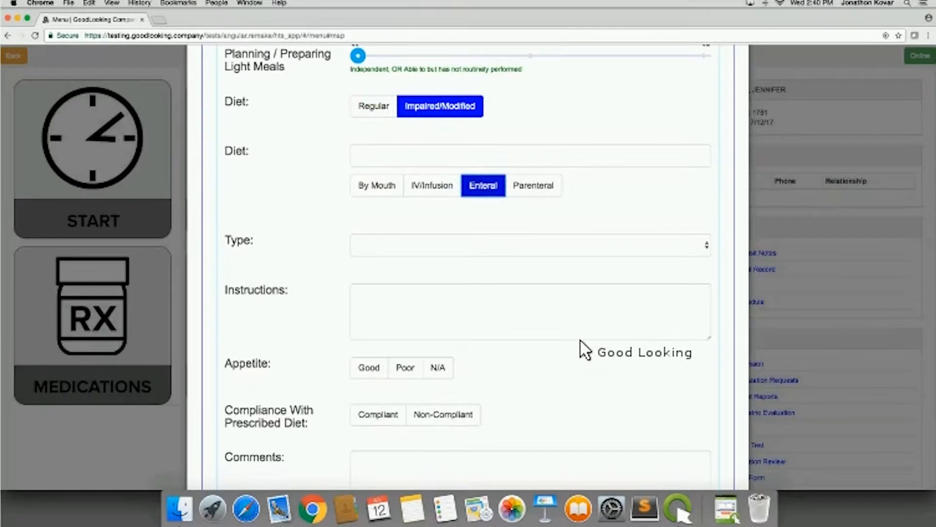
# - Choose GJ Button as the enteral diet Type and activate the Instructions field
pyautogui.scroll(-2, 583, 349)
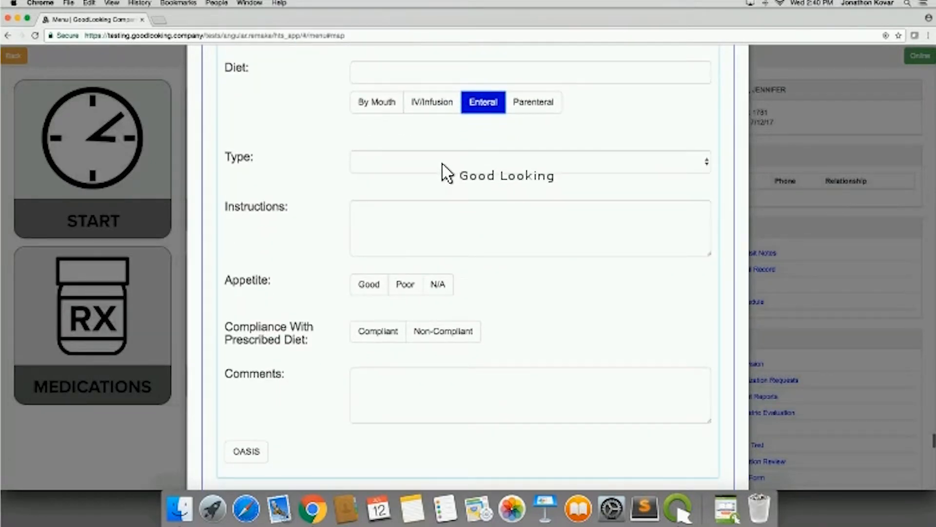
pyautogui.click(443, 164)
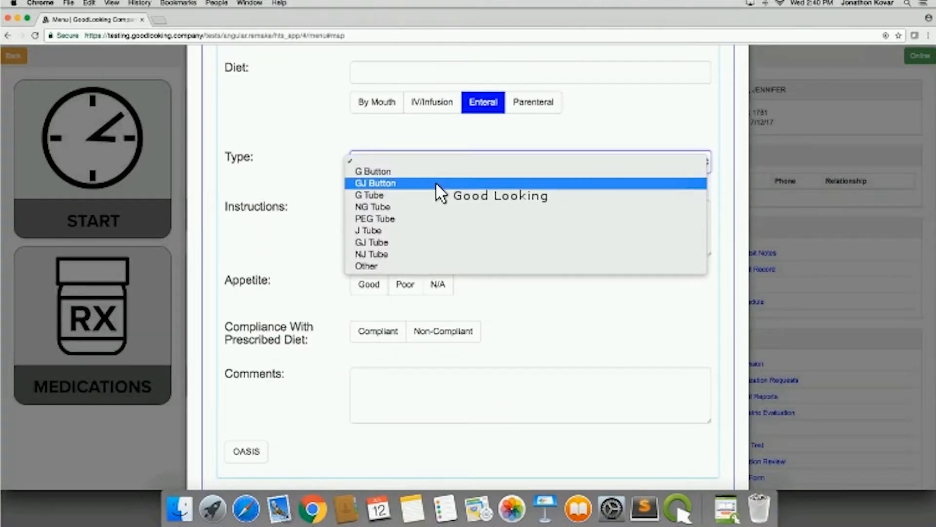
pyautogui.click(436, 184)
pyautogui.click(361, 204)
# - Set Urinary Status to Impaired, comparing it with the Regular option
pyautogui.scroll(-3, 332, 288)
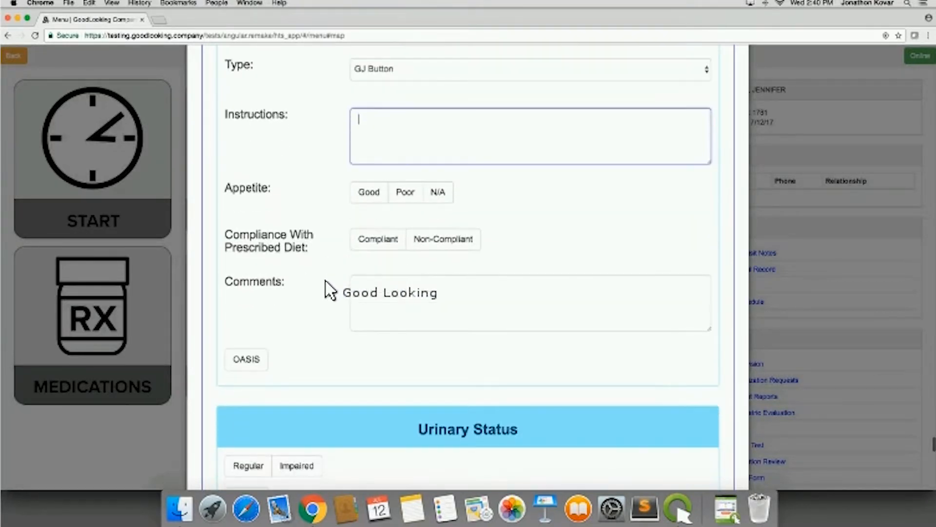
pyautogui.scroll(-6, 326, 281)
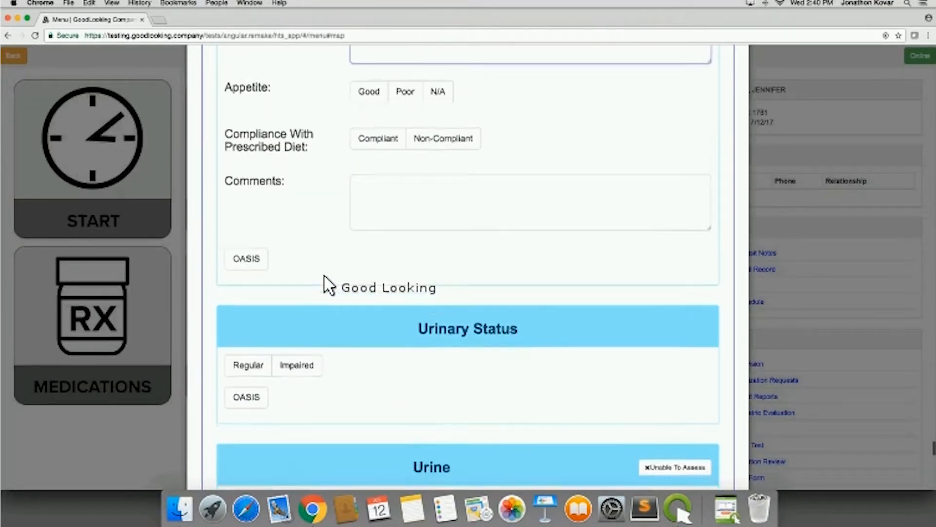
pyautogui.scroll(-3, 328, 283)
pyautogui.click(304, 201)
pyautogui.scroll(-3, 404, 241)
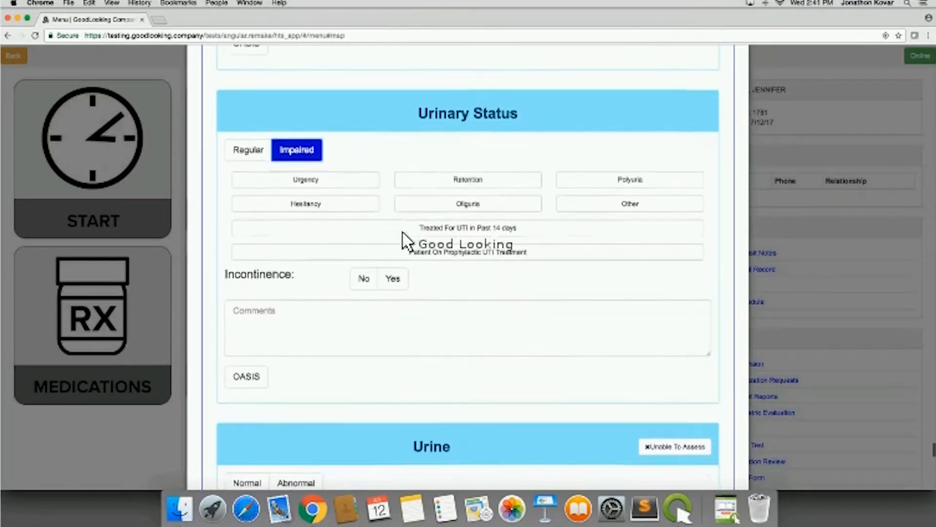
pyautogui.click(253, 129)
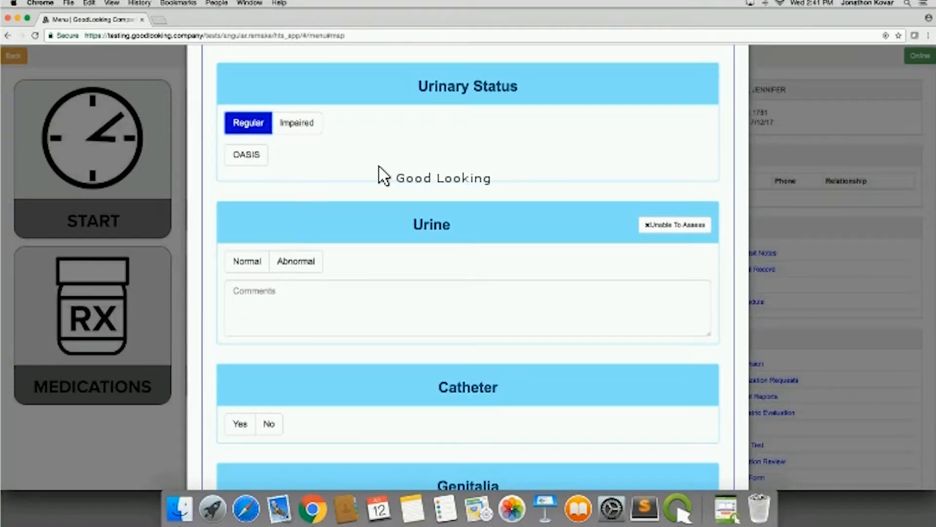
pyautogui.click(298, 127)
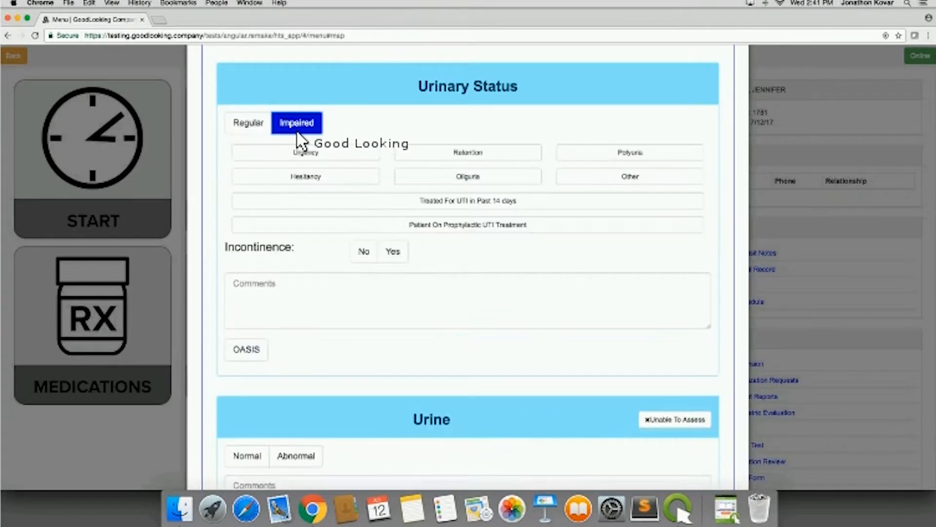
# - Mark Treated For UTI in Past 14 days and Patient On Prophylactic UTI Treatment, and set Incontinence to Yes with an adjusted level
pyautogui.scroll(-1, 561, 170)
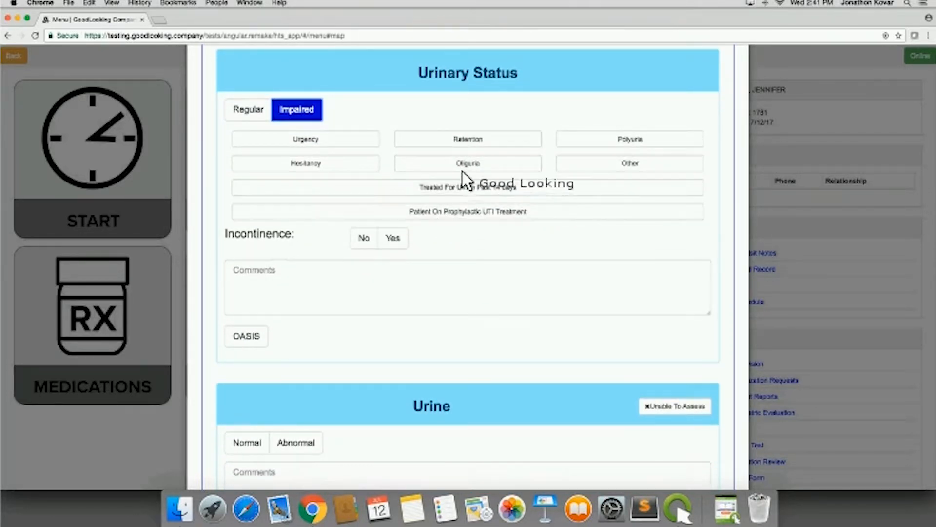
pyautogui.scroll(-3, 487, 197)
pyautogui.click(479, 150)
pyautogui.click(480, 170)
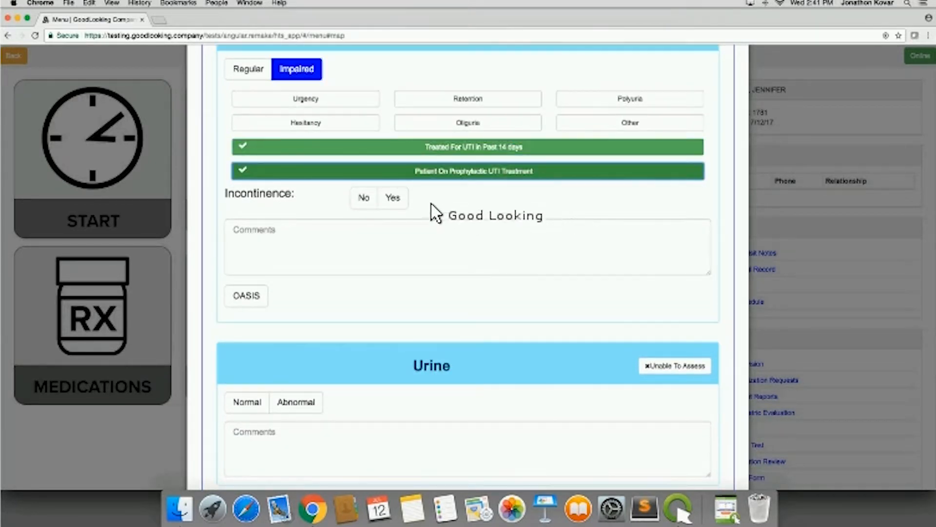
pyautogui.click(392, 197)
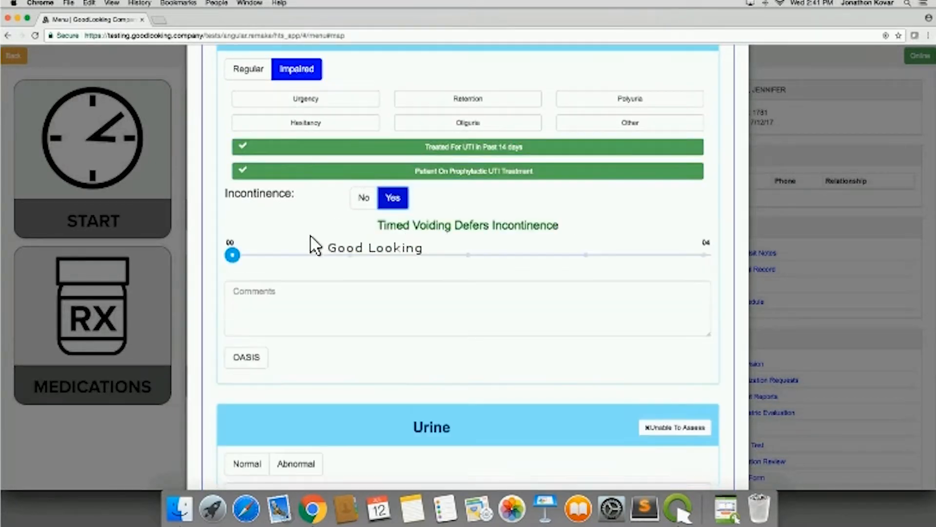
pyautogui.click(493, 253)
# - Change Incontinence to No and set Urinary Status back to Regular
pyautogui.click(366, 197)
pyautogui.click(372, 172)
pyautogui.click(248, 73)
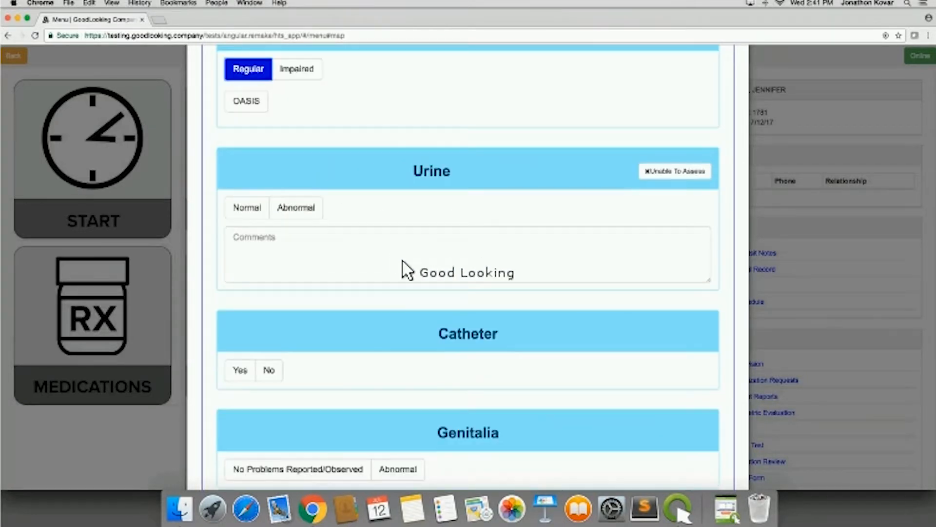
# - Set Catheter to Yes and view its type, size, balloon, irrigation and frequency fields
pyautogui.scroll(-3, 414, 278)
pyautogui.scroll(-5, 424, 295)
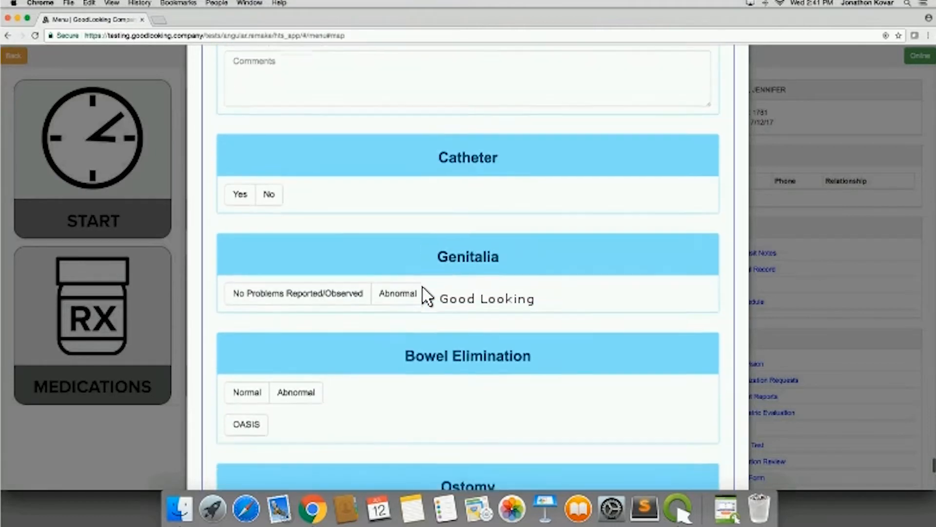
pyautogui.click(240, 135)
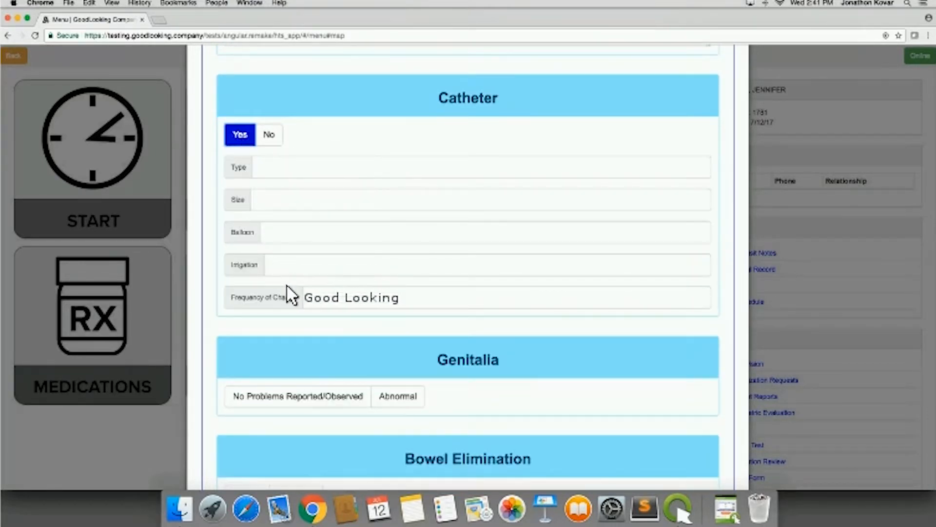
pyautogui.scroll(-2, 340, 317)
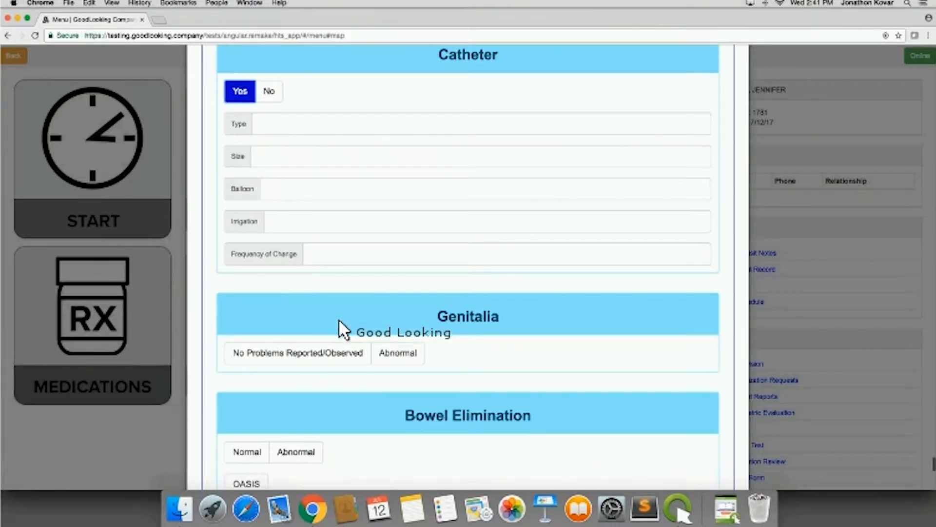
# - Try Abnormal Bowel Elimination with bowel incontinence Yes, and set Bowel Elimination back to Normal
pyautogui.scroll(-2, 339, 320)
pyautogui.click(340, 317)
pyautogui.scroll(-5, 341, 324)
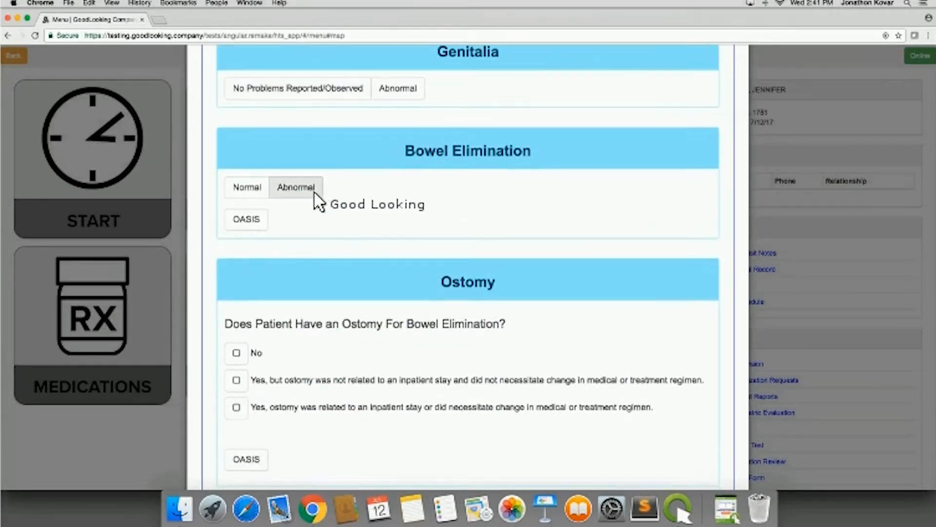
pyautogui.click(313, 191)
pyautogui.click(370, 211)
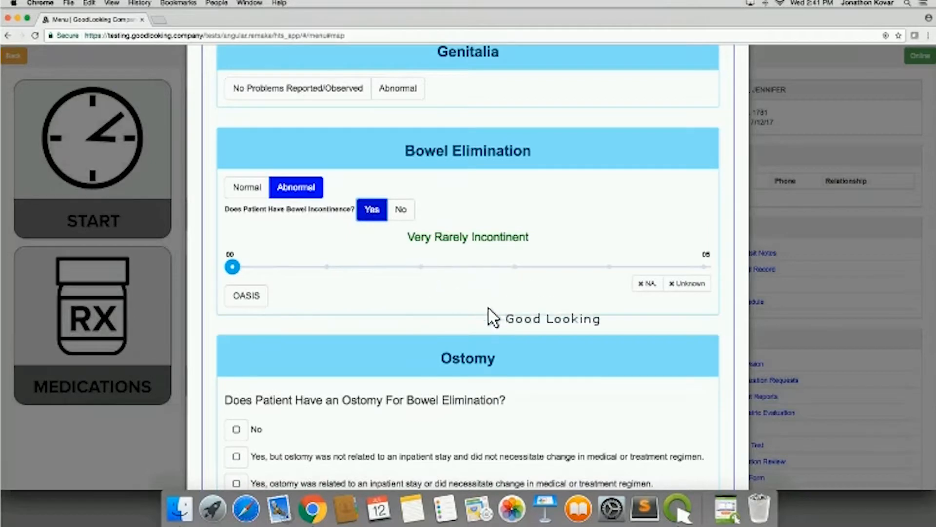
pyautogui.scroll(-1, 518, 325)
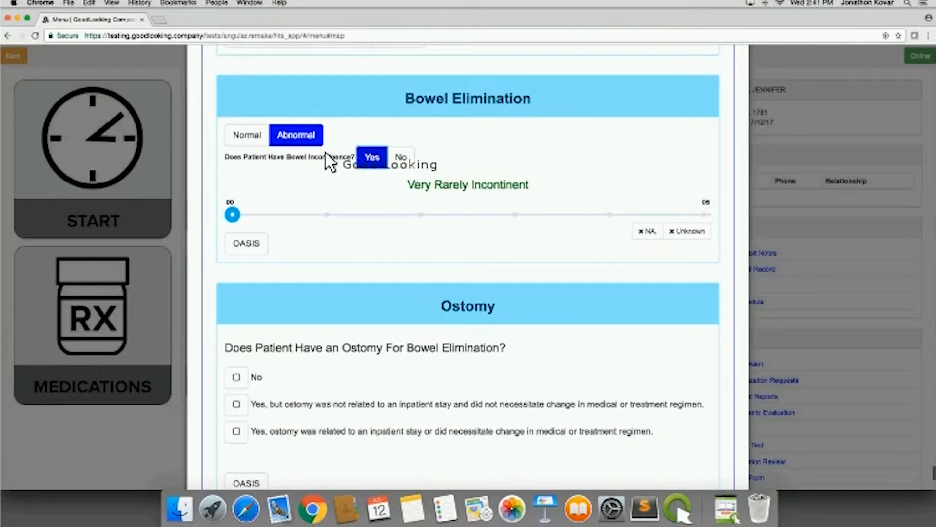
pyautogui.click(401, 157)
pyautogui.click(244, 137)
# - Open the Equipment and Supplies section and go to its Equipment checklist
pyautogui.scroll(-3, 473, 324)
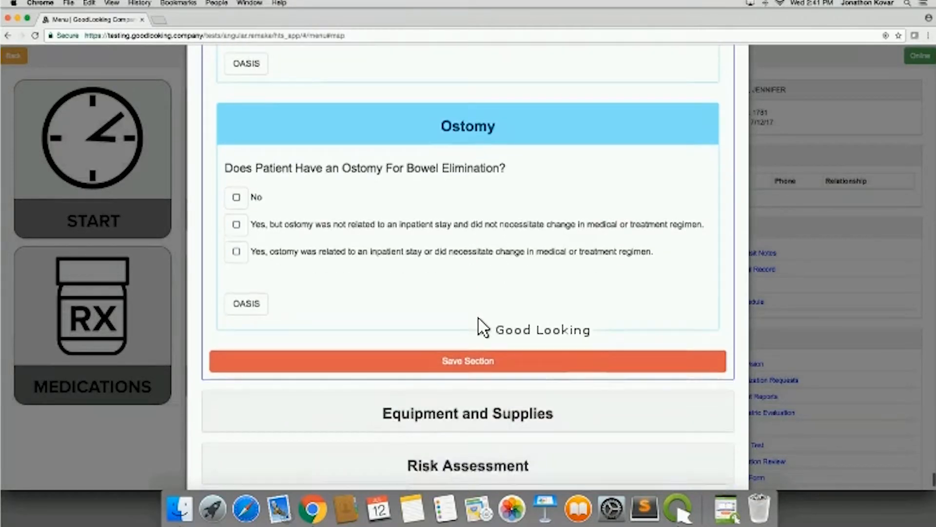
pyautogui.click(470, 348)
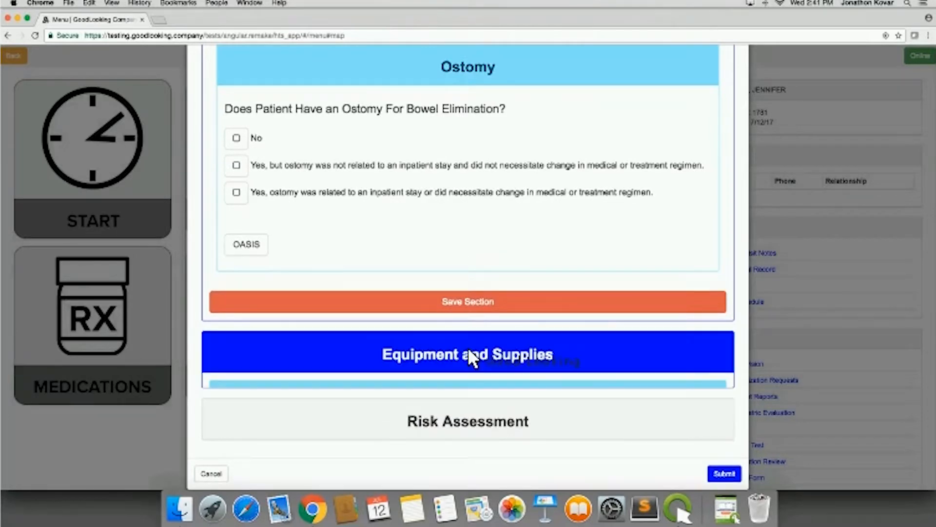
pyautogui.scroll(-5, 468, 349)
pyautogui.scroll(-3, 470, 359)
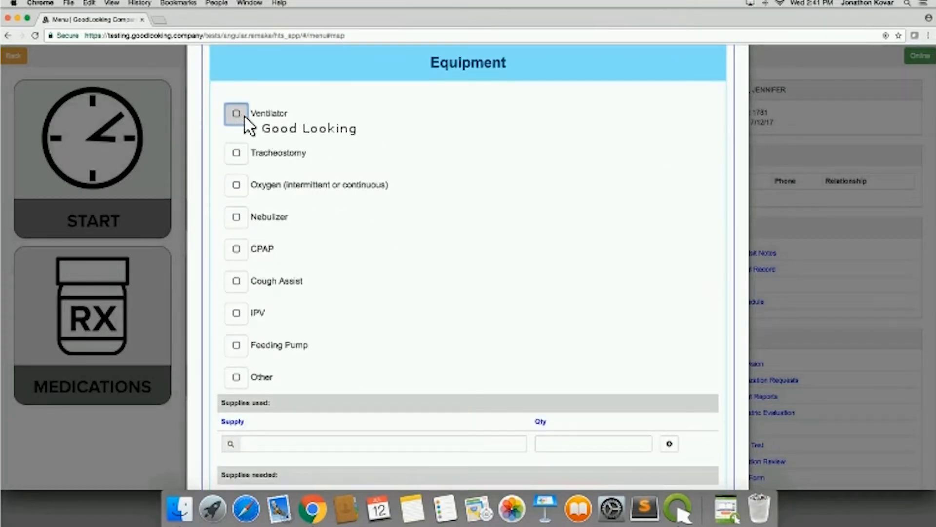
# - Mark Ventilator in the Equipment checklist and open its Ventilator Flow Sheet
pyautogui.click(237, 114)
pyautogui.click(554, 120)
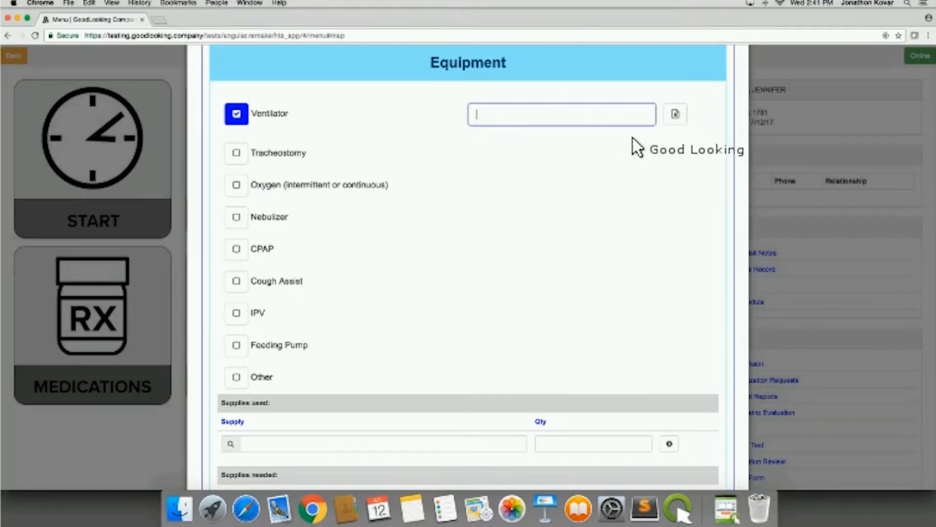
pyautogui.scroll(2, 661, 183)
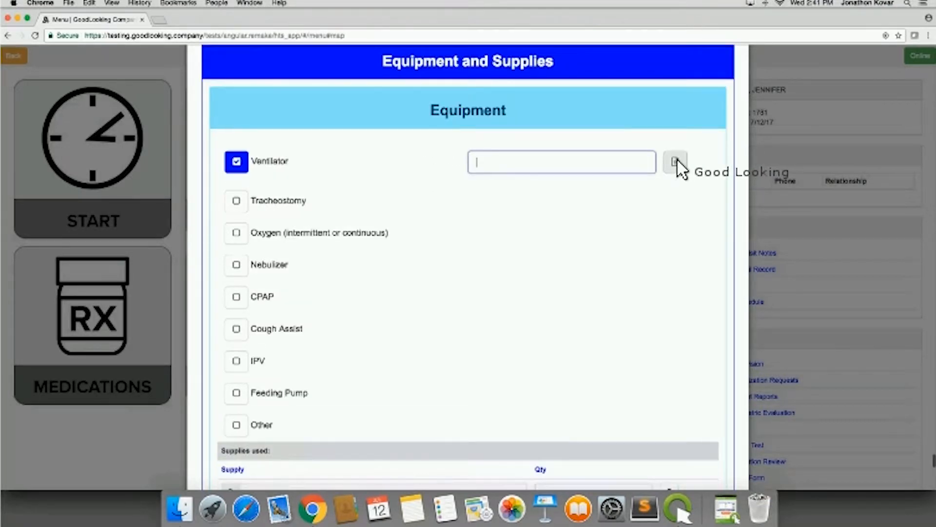
pyautogui.click(676, 162)
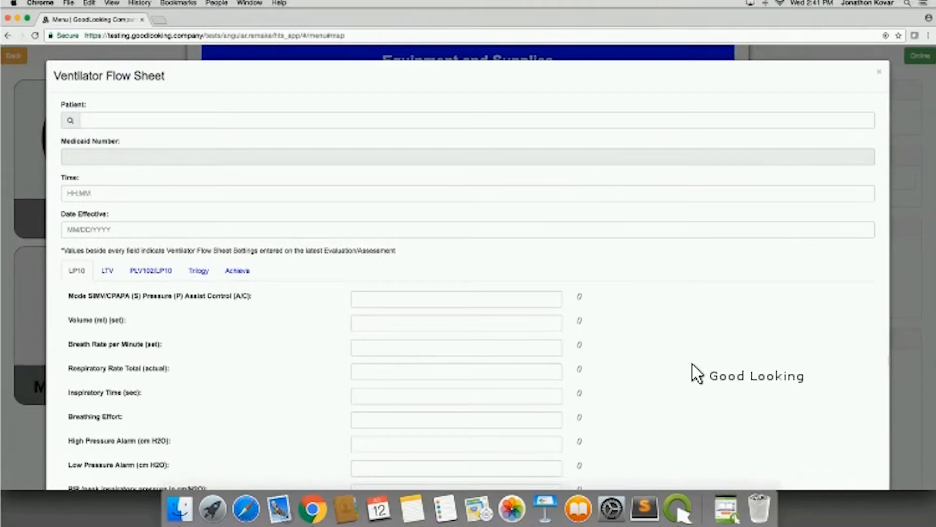
# - Examine the flow sheet's settings for the different ventilator models and its signature area, and close the sheet without submitting
pyautogui.scroll(-3, 697, 373)
pyautogui.scroll(-3, 649, 336)
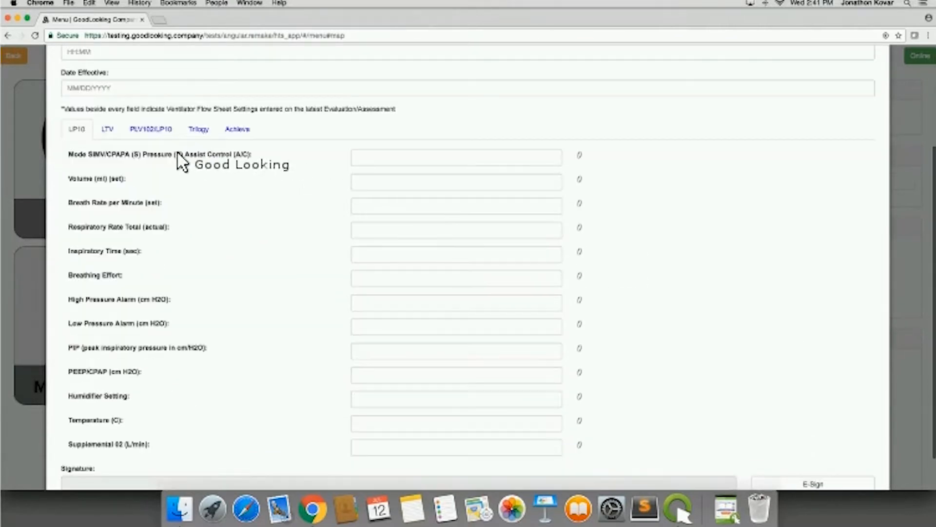
pyautogui.click(109, 129)
pyautogui.click(153, 129)
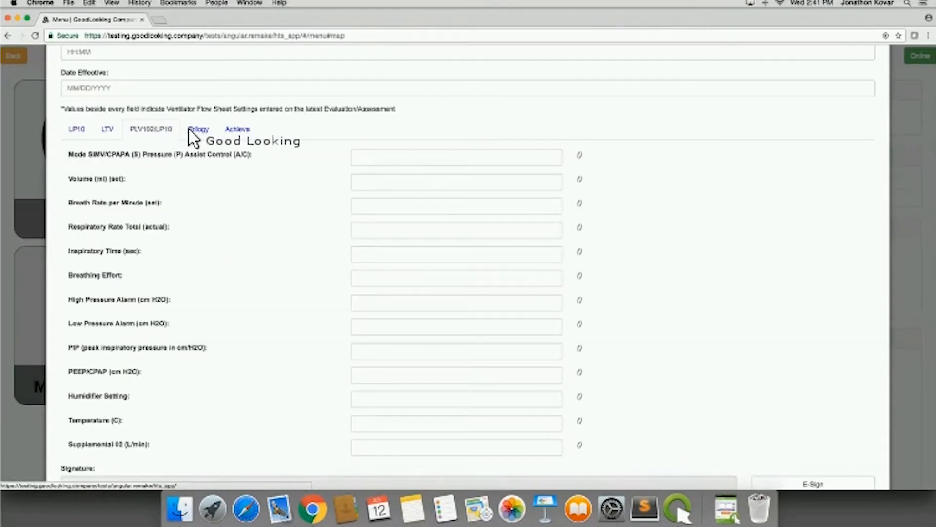
pyautogui.click(214, 130)
pyautogui.click(108, 130)
pyautogui.click(78, 130)
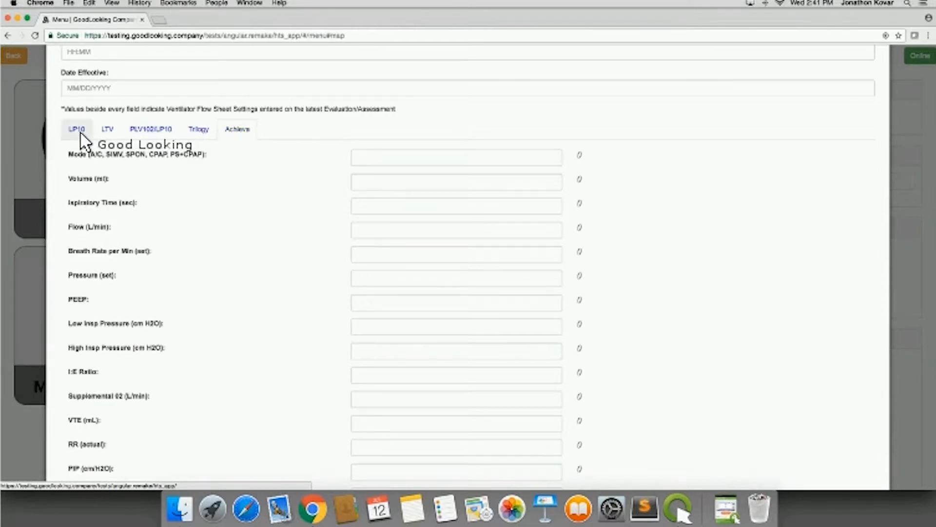
pyautogui.scroll(-2, 240, 268)
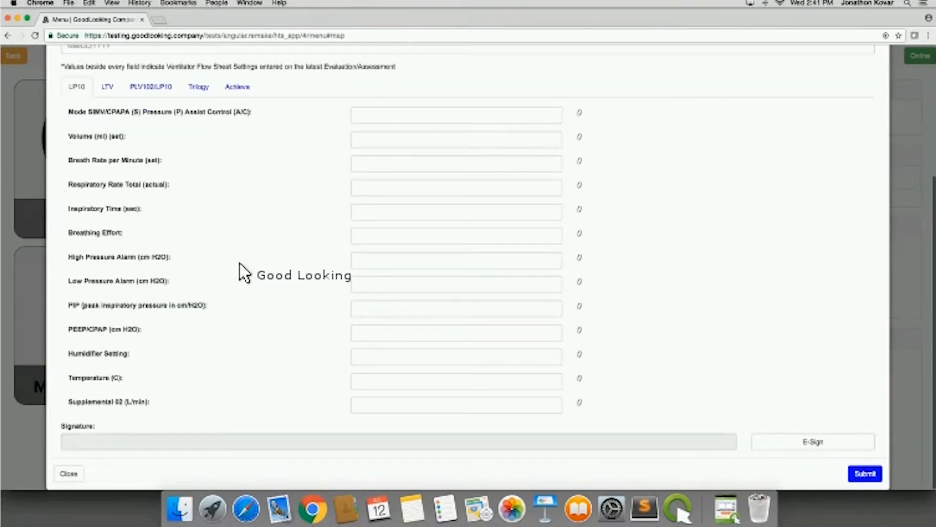
pyautogui.scroll(3, 241, 266)
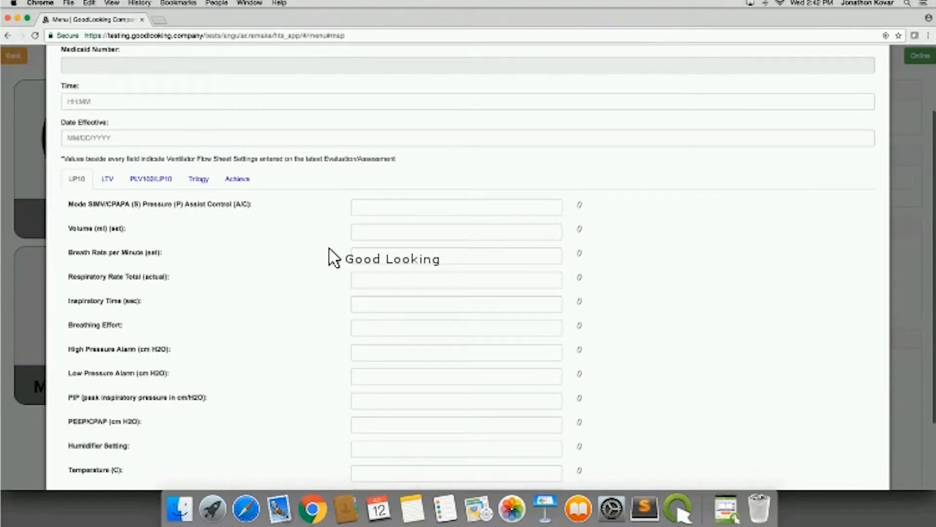
pyautogui.scroll(3, 690, 257)
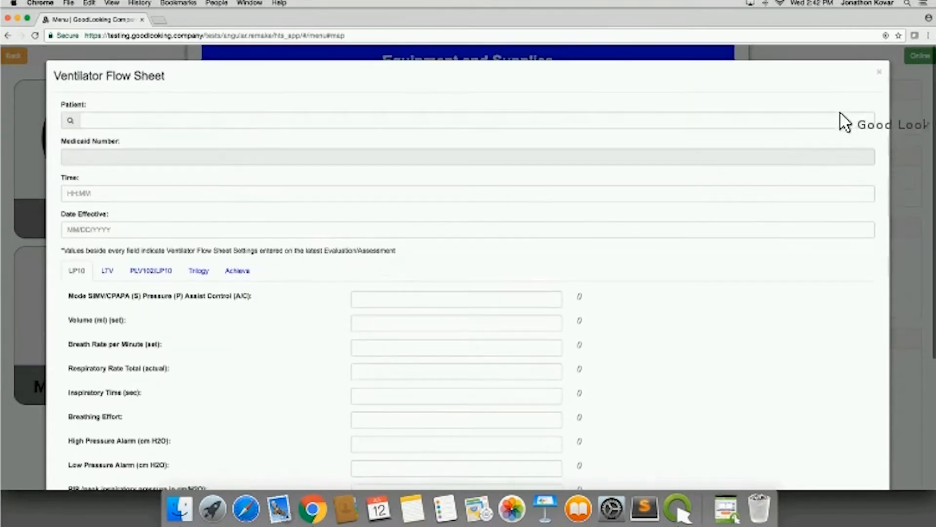
pyautogui.click(880, 77)
# - Mark Cough Assist in the Equipment checklist
pyautogui.scroll(-2, 568, 273)
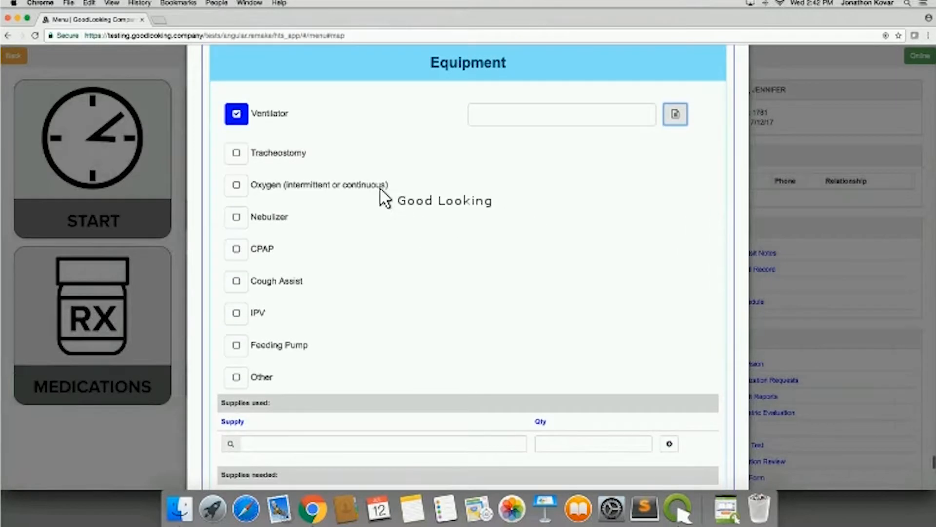
pyautogui.scroll(-2, 364, 317)
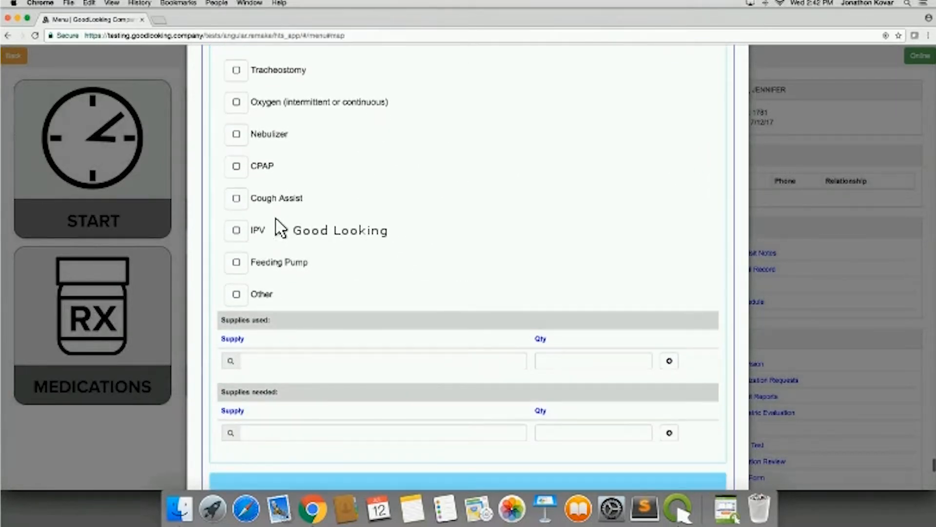
pyautogui.click(344, 199)
# - Go past the supplies, Treatments and Comments areas and open the Risk Assessment section
pyautogui.scroll(-4, 400, 251)
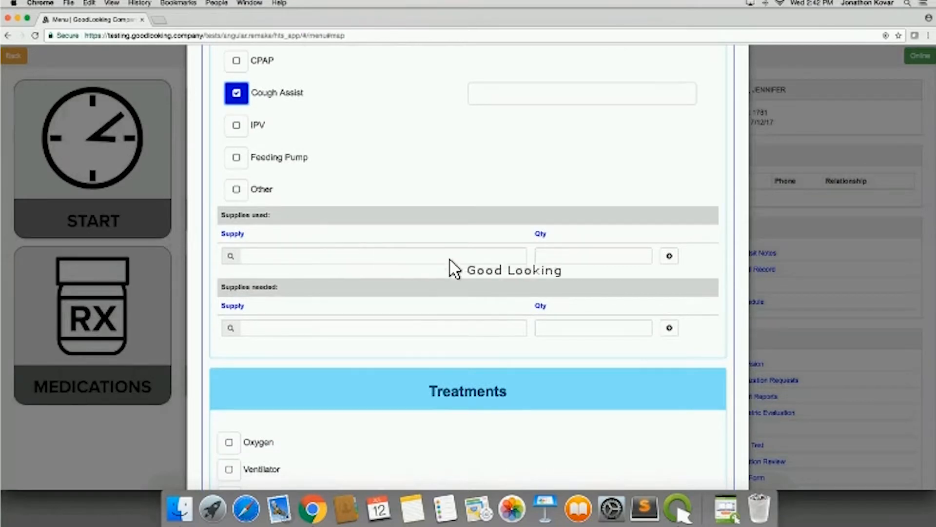
pyautogui.scroll(-3, 370, 278)
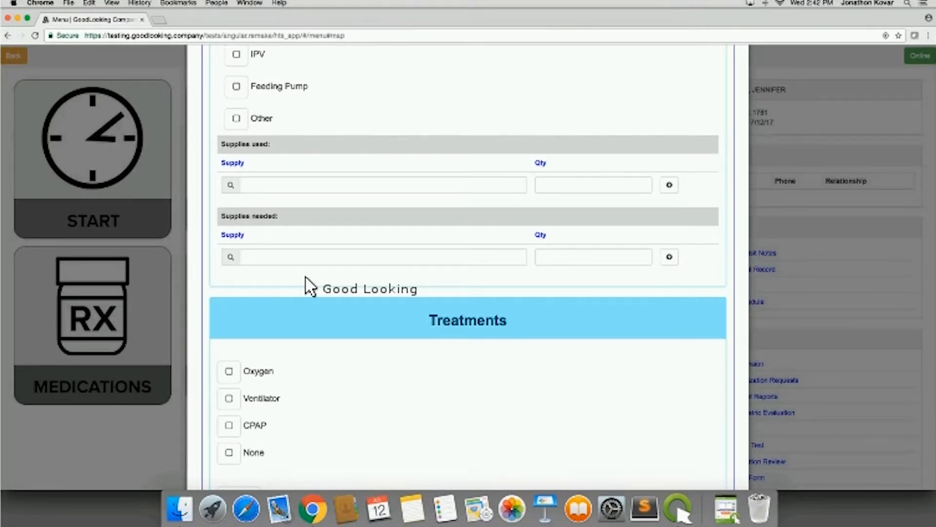
pyautogui.scroll(-8, 311, 286)
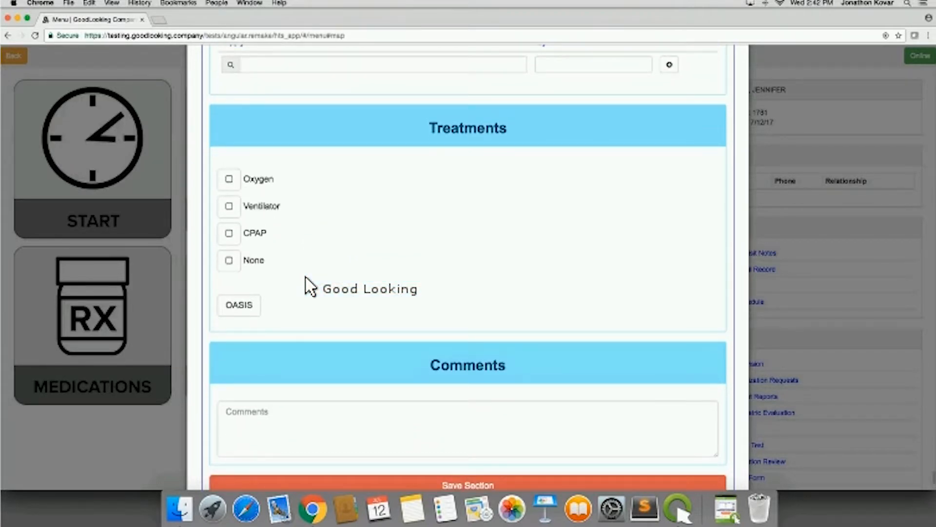
pyautogui.scroll(-1, 307, 286)
pyautogui.scroll(-4, 306, 277)
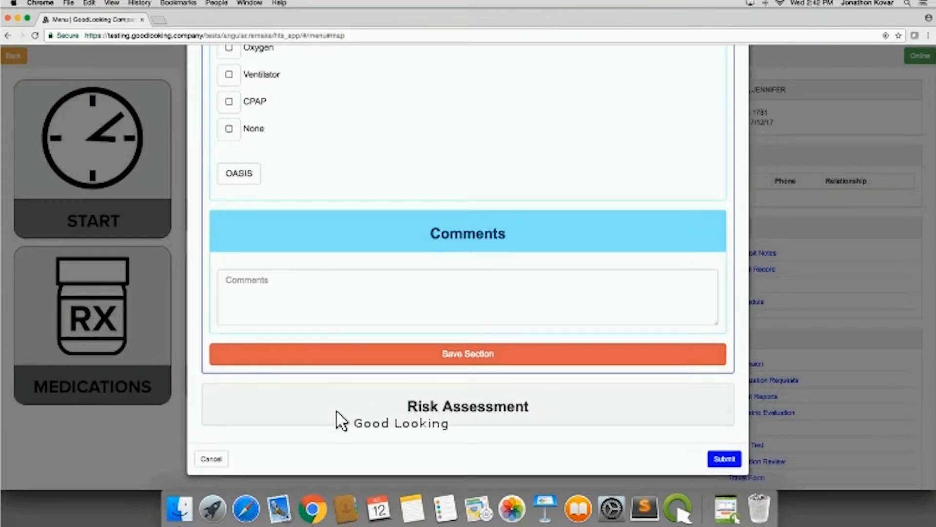
pyautogui.click(337, 412)
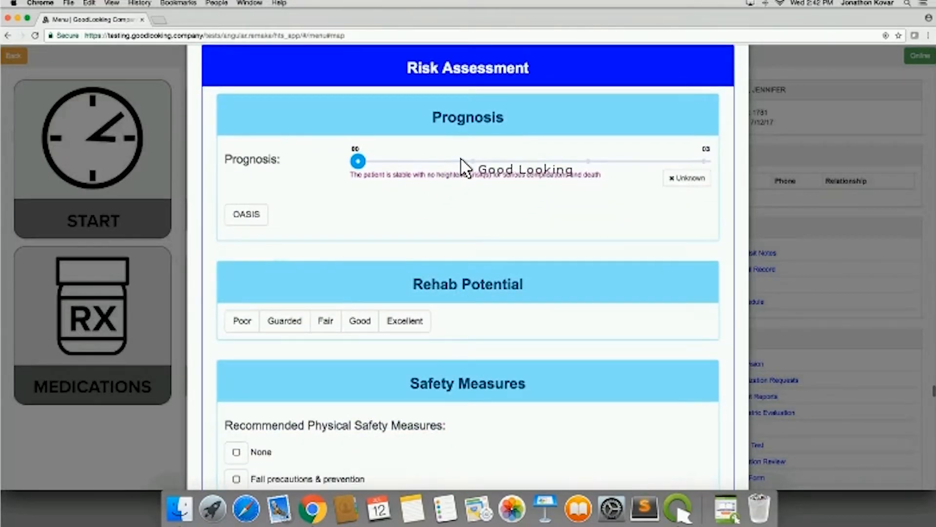
# - Set Prognosis to the level for temporarily facing high health risks and Rehab Potential to Poor
pyautogui.click(467, 160)
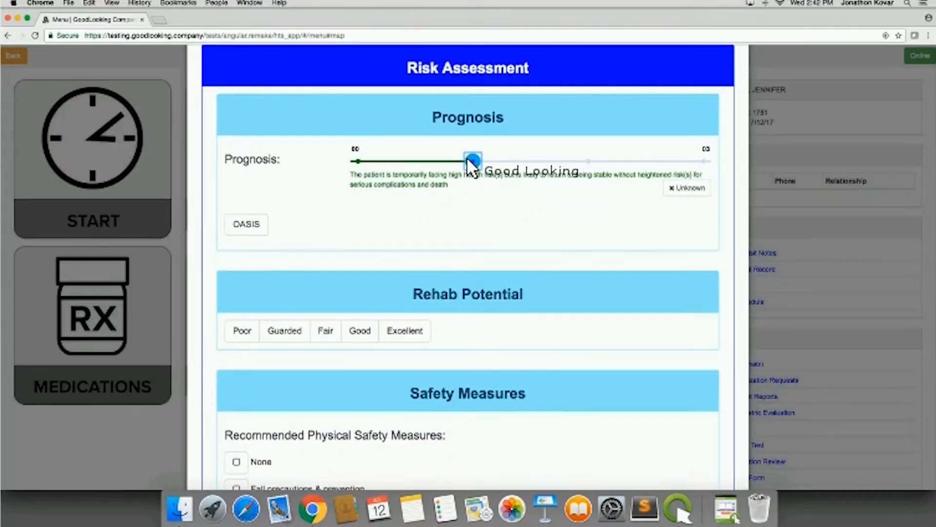
pyautogui.scroll(-2, 505, 278)
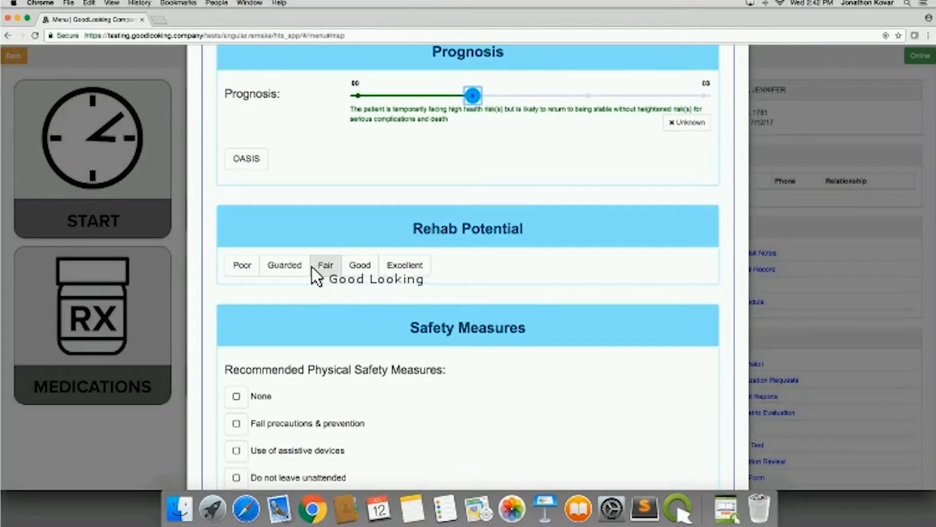
pyautogui.click(251, 268)
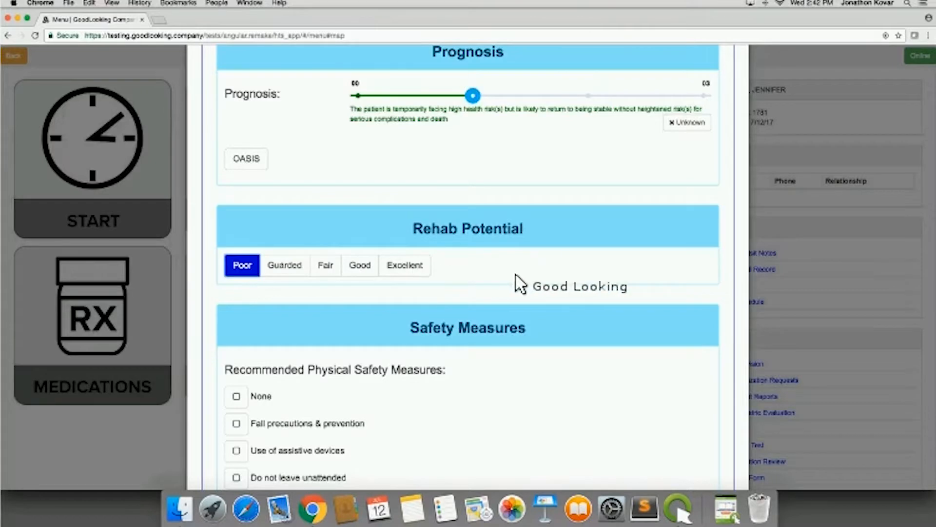
# - Review the Safety Measures, Activities Permitted, Functional Limits, Risk for Hospitalization and Abuse / Neglect Indicators checklists
pyautogui.scroll(-3, 550, 284)
pyautogui.scroll(-6, 556, 287)
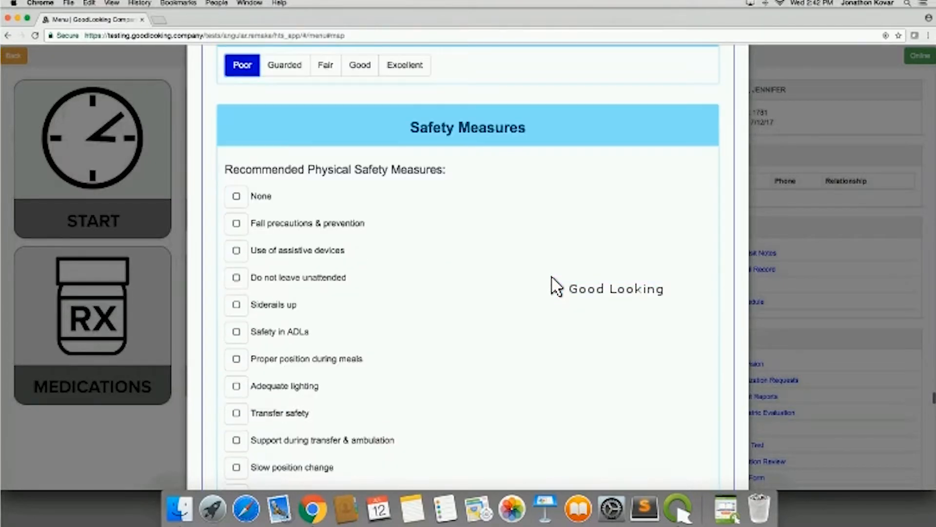
pyautogui.scroll(-10, 556, 287)
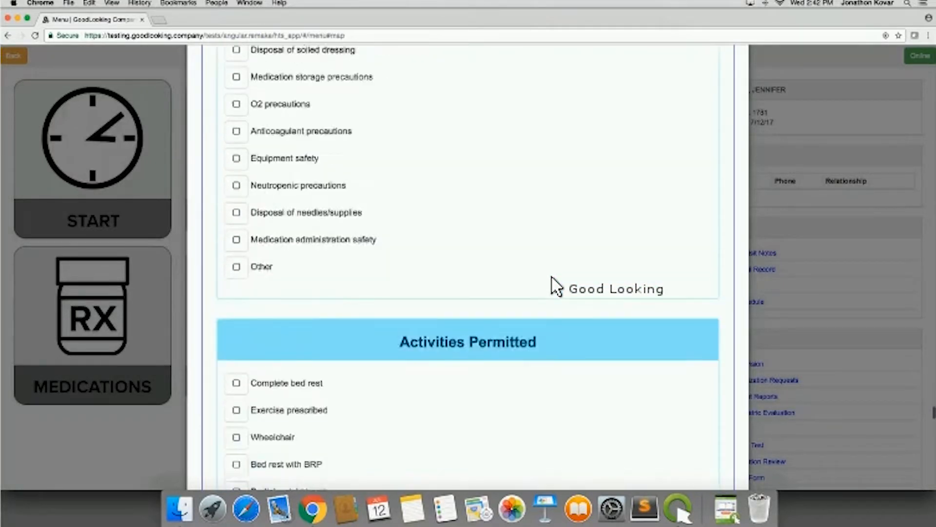
pyautogui.scroll(-10, 556, 287)
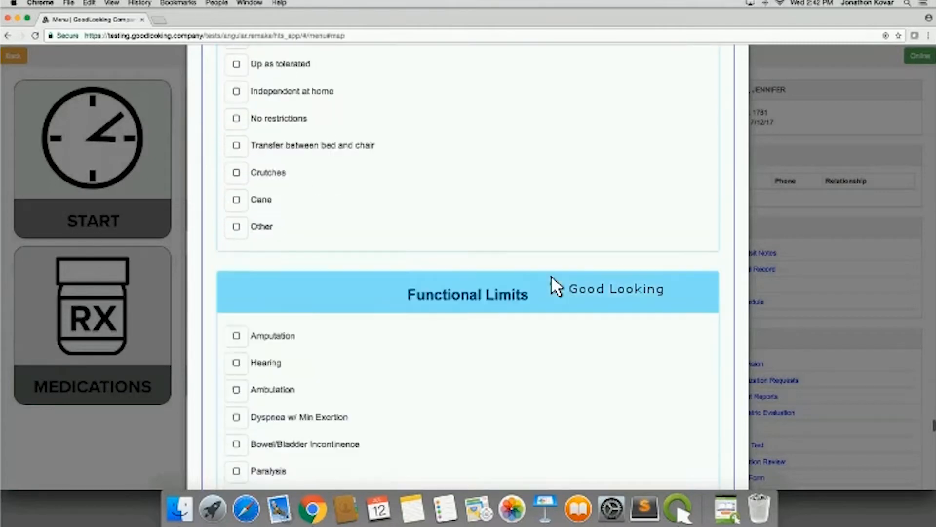
pyautogui.scroll(-7, 551, 276)
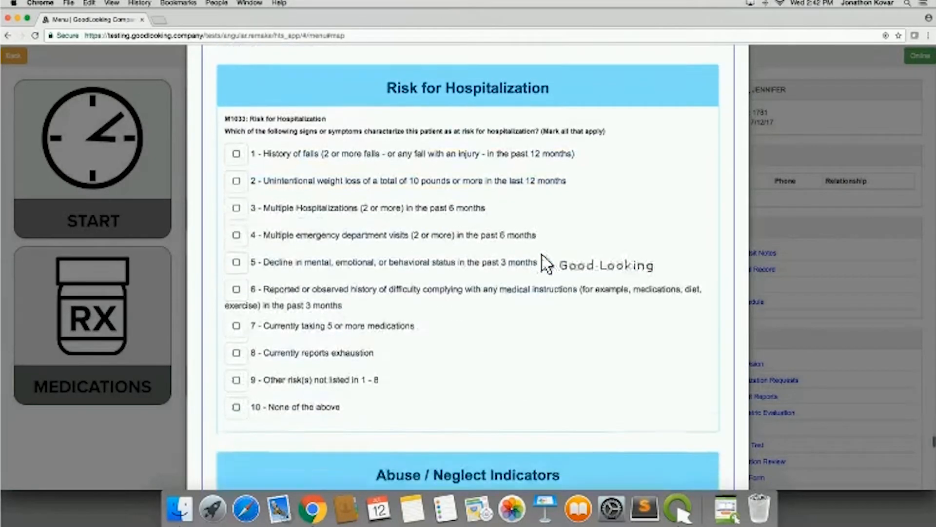
pyautogui.scroll(-4, 480, 308)
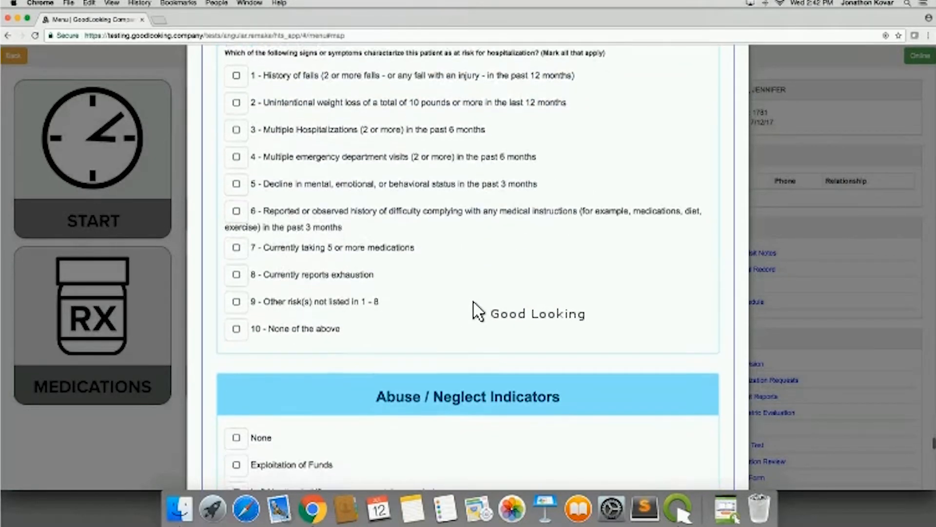
pyautogui.scroll(-5, 474, 305)
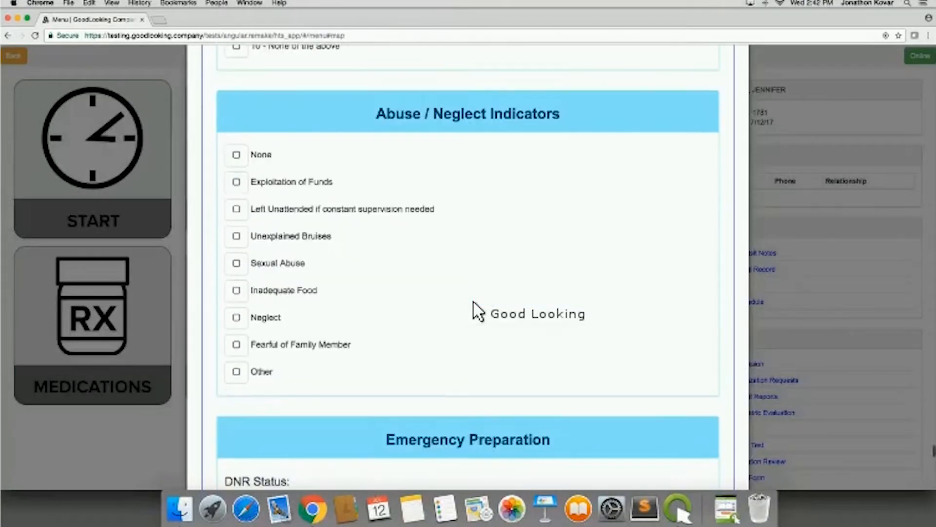
# - Set the DNR Status under Emergency Preparation to DO NOT RESUSCITATE
pyautogui.scroll(-7, 477, 310)
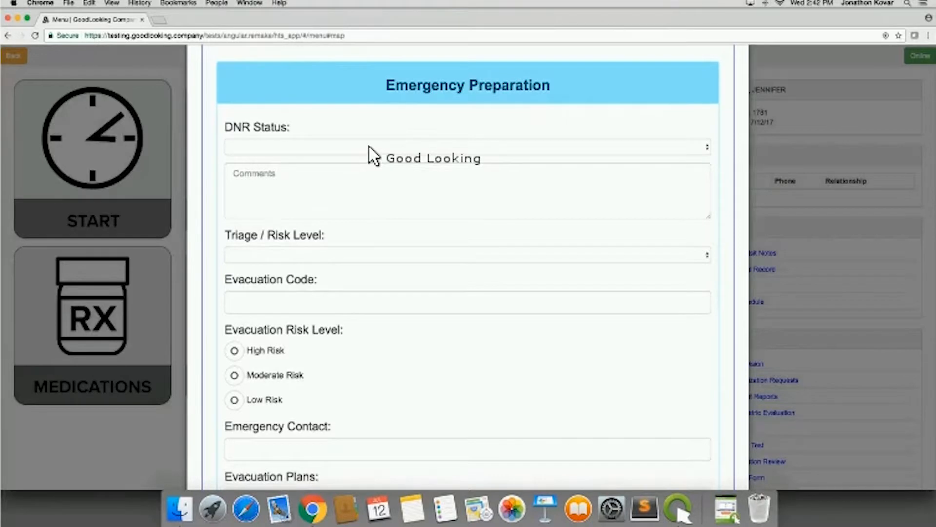
pyautogui.click(368, 155)
pyautogui.click(369, 155)
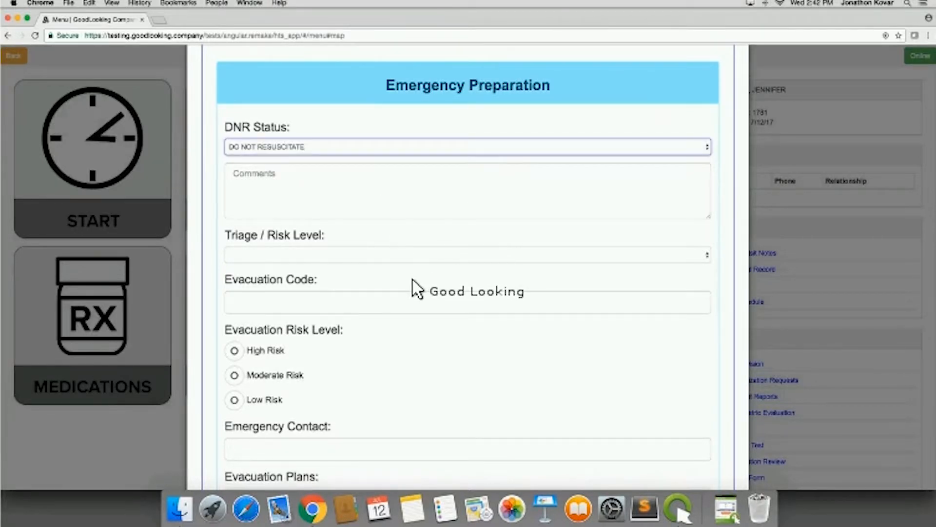
# - Review the remaining Emergency Preparation fields for evacuation and disaster materials, and the three Homebound Assessment questions
pyautogui.scroll(-3, 391, 202)
pyautogui.scroll(-2, 389, 314)
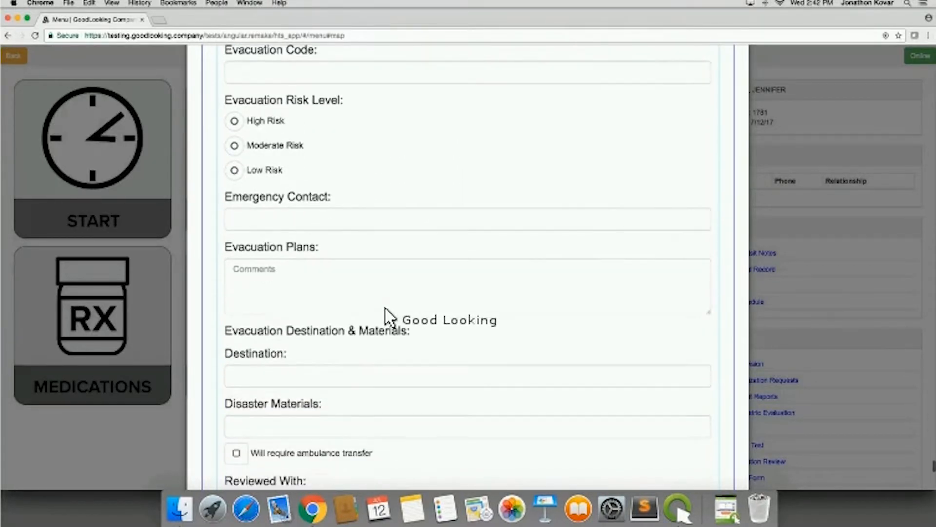
pyautogui.scroll(-6, 420, 356)
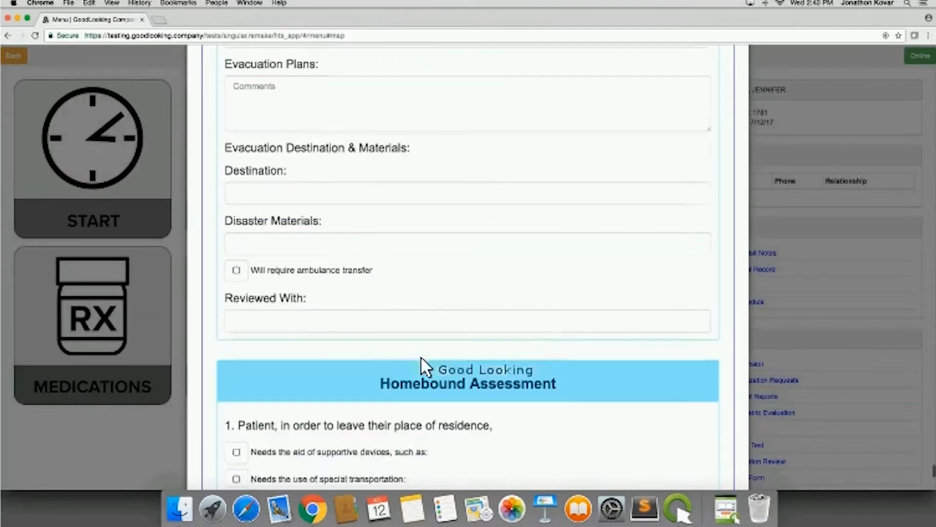
pyautogui.scroll(-4, 425, 366)
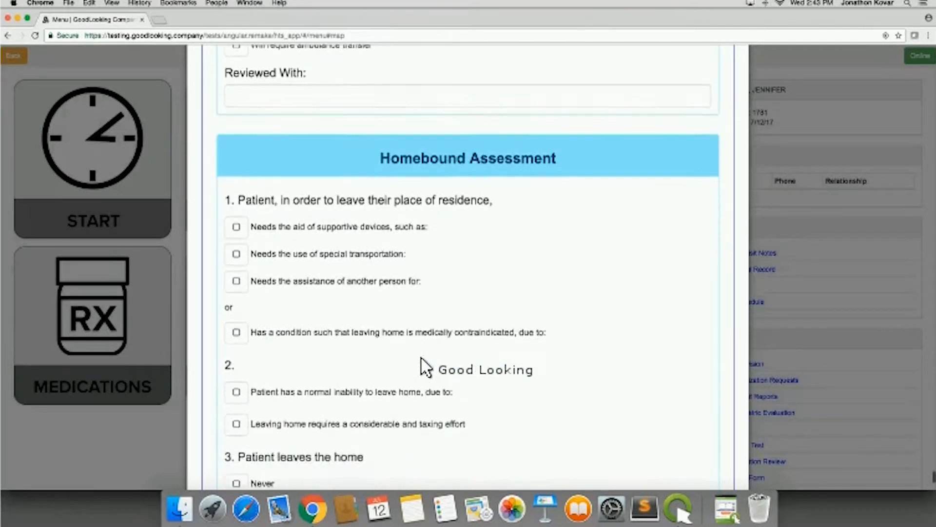
pyautogui.scroll(-1, 422, 357)
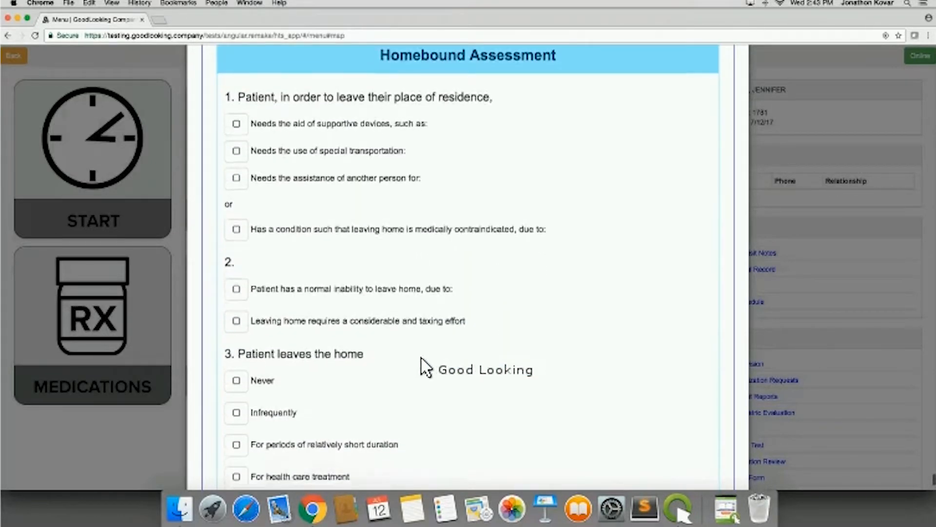
pyautogui.scroll(1, 421, 358)
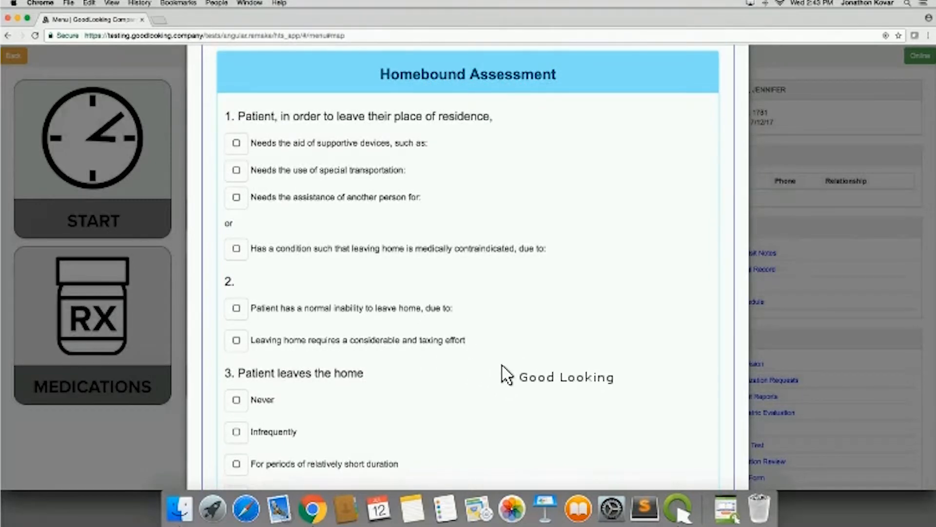
pyautogui.scroll(-3, 507, 375)
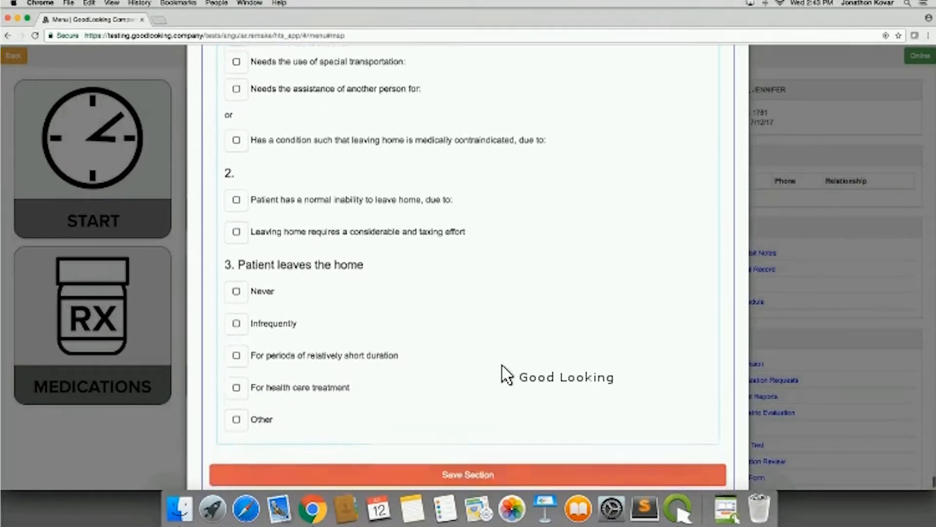
pyautogui.scroll(5, 507, 375)
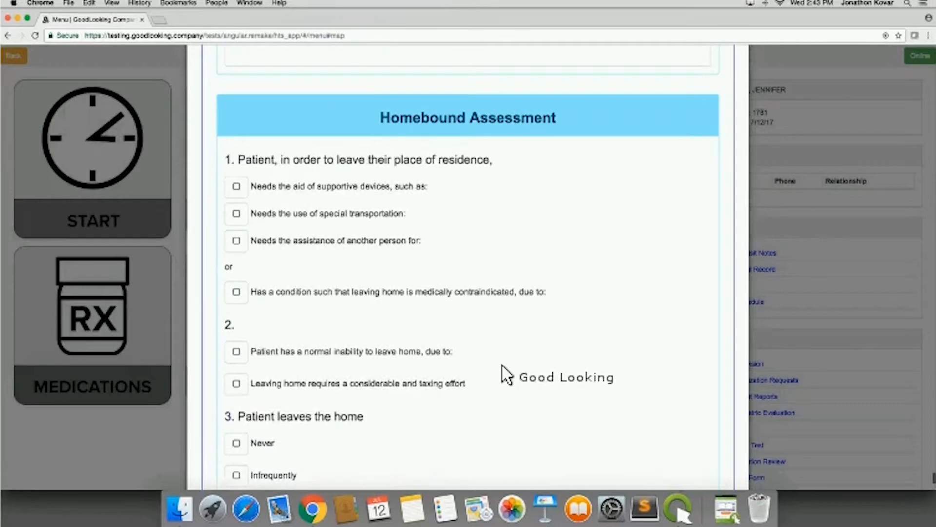
pyautogui.scroll(-5, 381, 435)
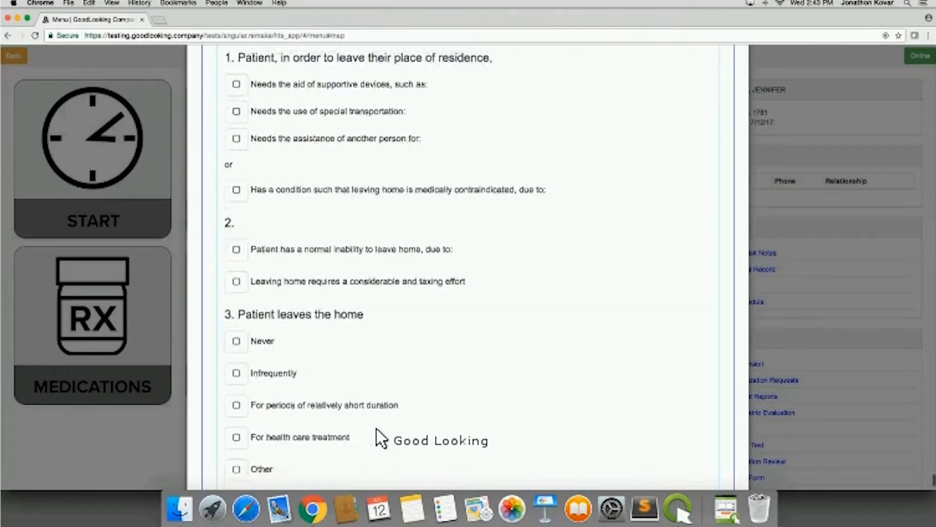
pyautogui.scroll(2, 486, 337)
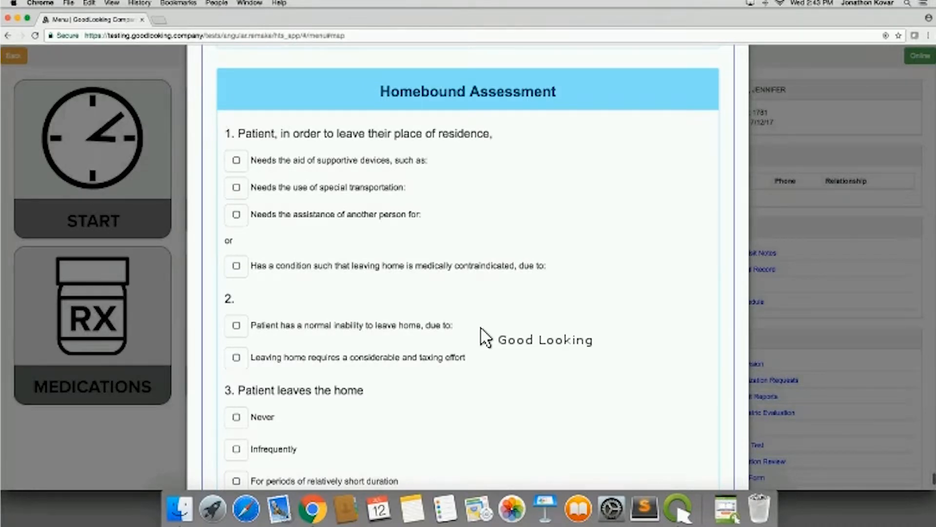
pyautogui.scroll(-2, 486, 337)
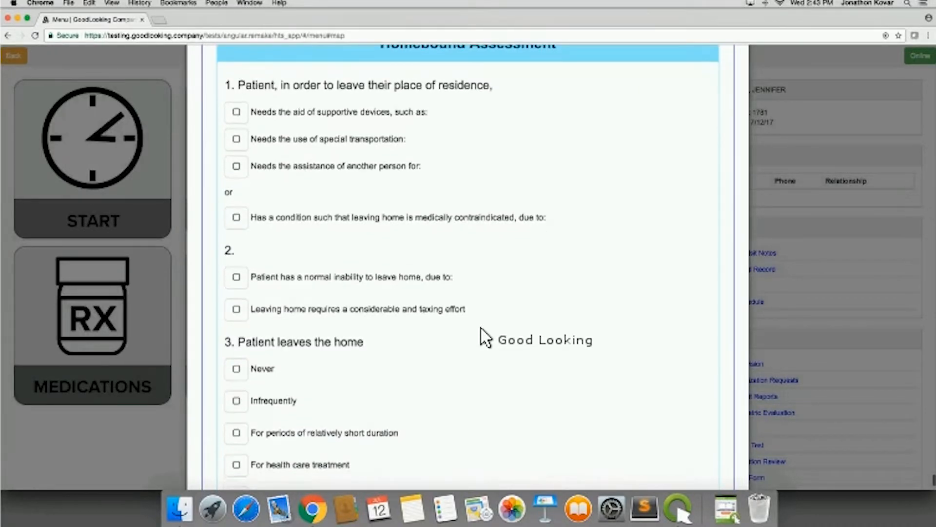
pyautogui.scroll(-1, 486, 336)
pyautogui.scroll(1, 485, 339)
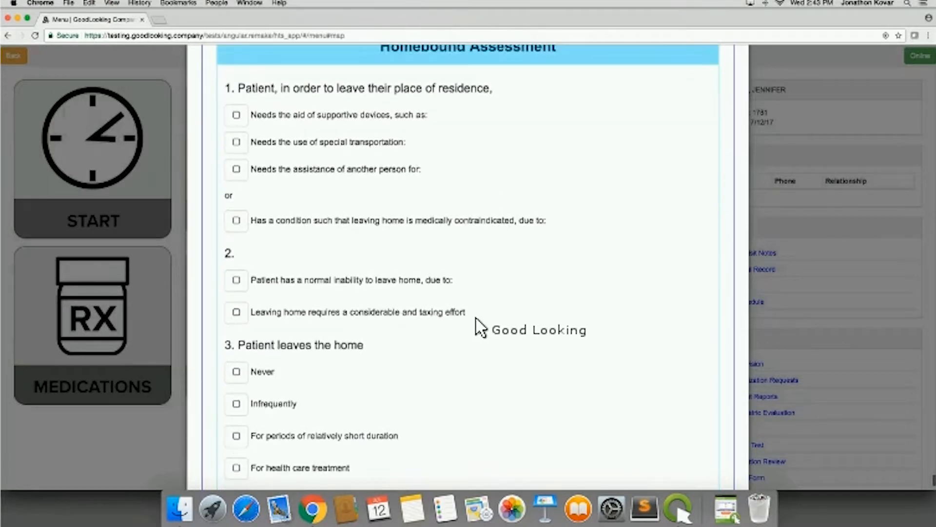
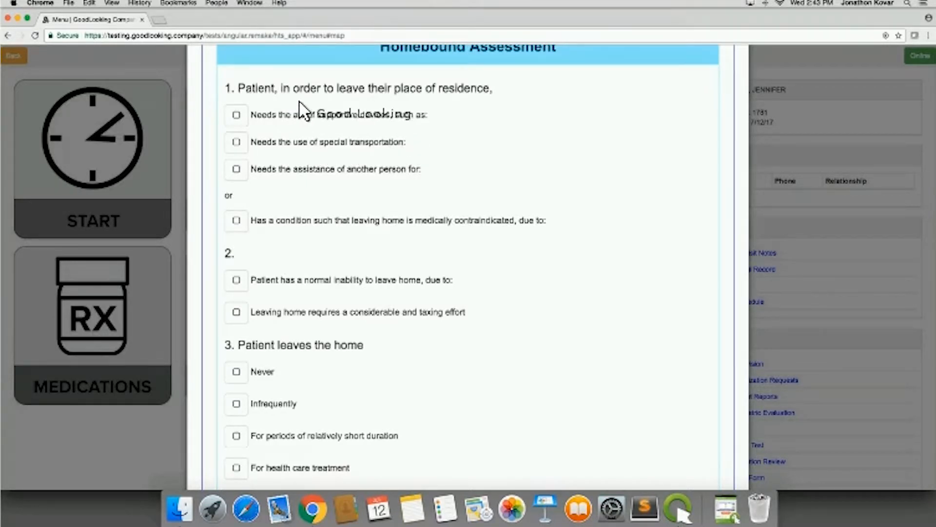
# - Under Homebound Assessment question 1, record that the patient needs supportive devices, selecting Wheelchairs and Other
pyautogui.click(237, 116)
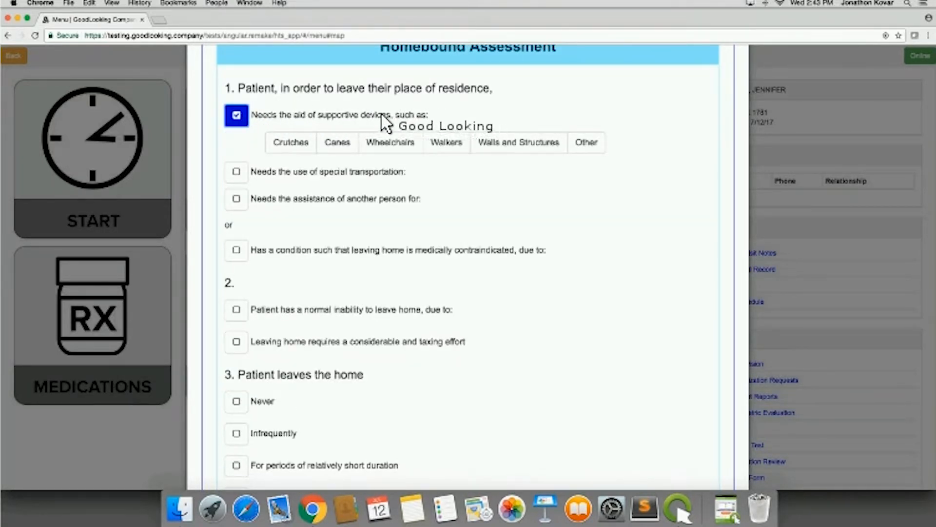
pyautogui.click(391, 145)
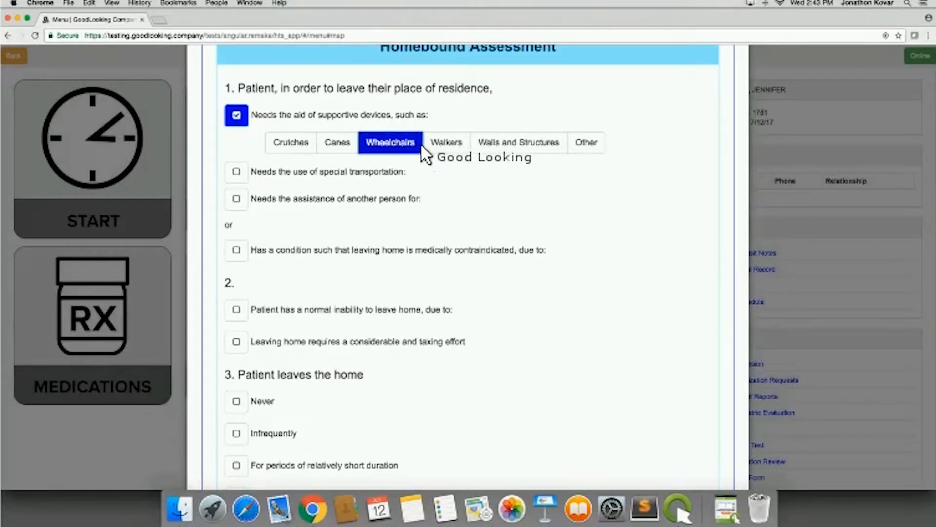
pyautogui.click(580, 144)
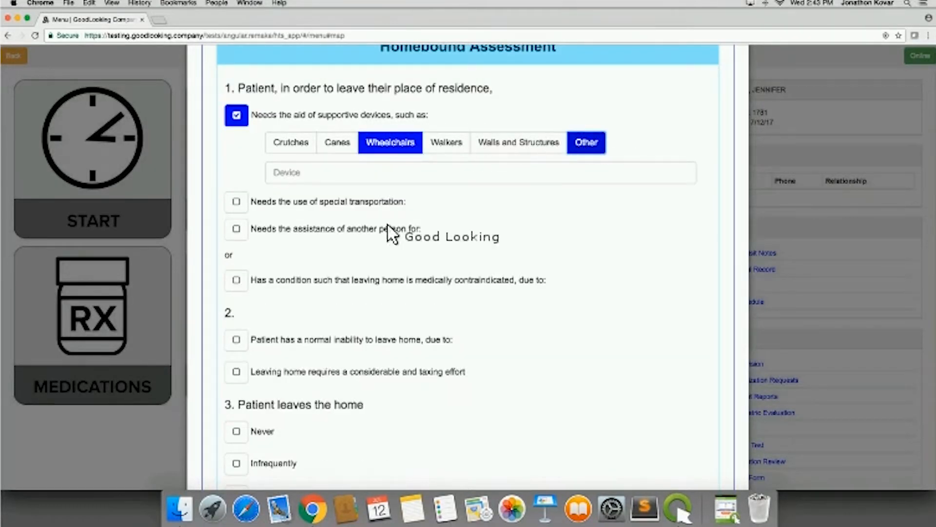
# - Mark that the patient needs special transportation and the assistance of another person for Safety and Transportation
pyautogui.click(238, 201)
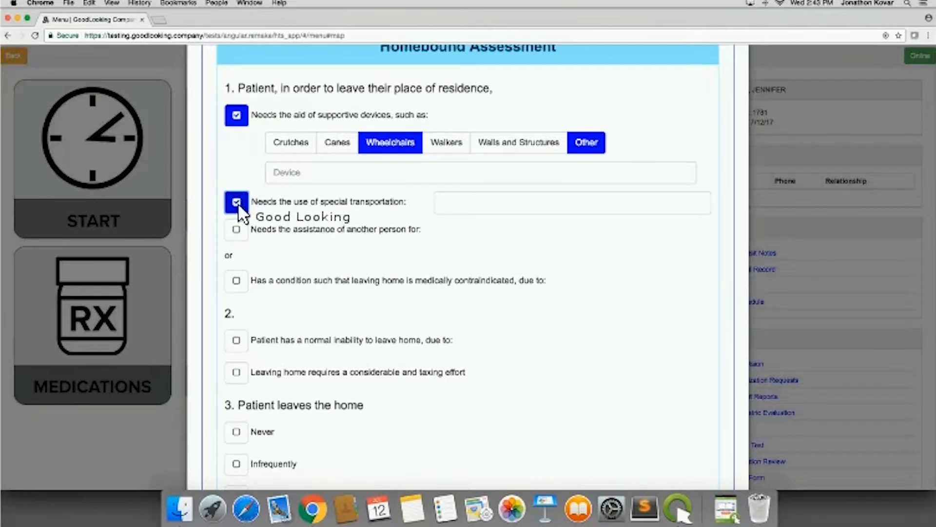
pyautogui.click(237, 230)
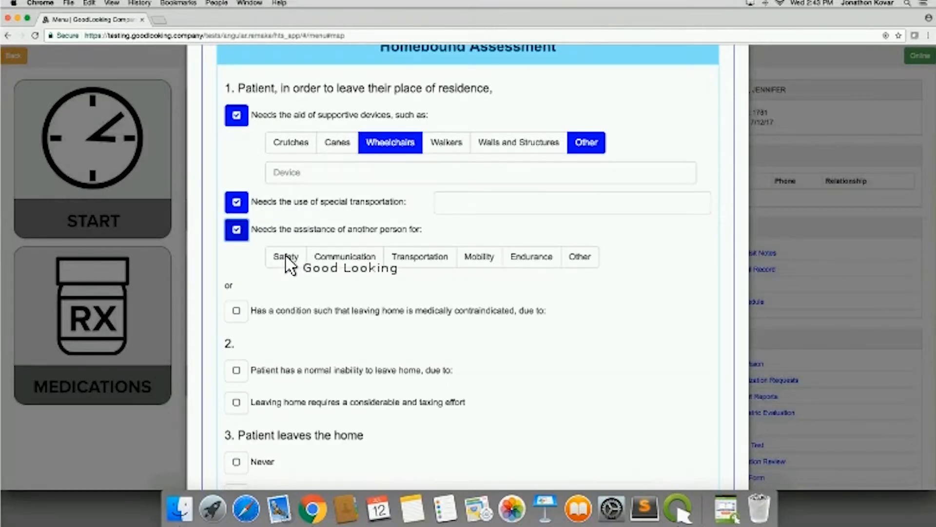
pyautogui.click(285, 257)
pyautogui.click(438, 257)
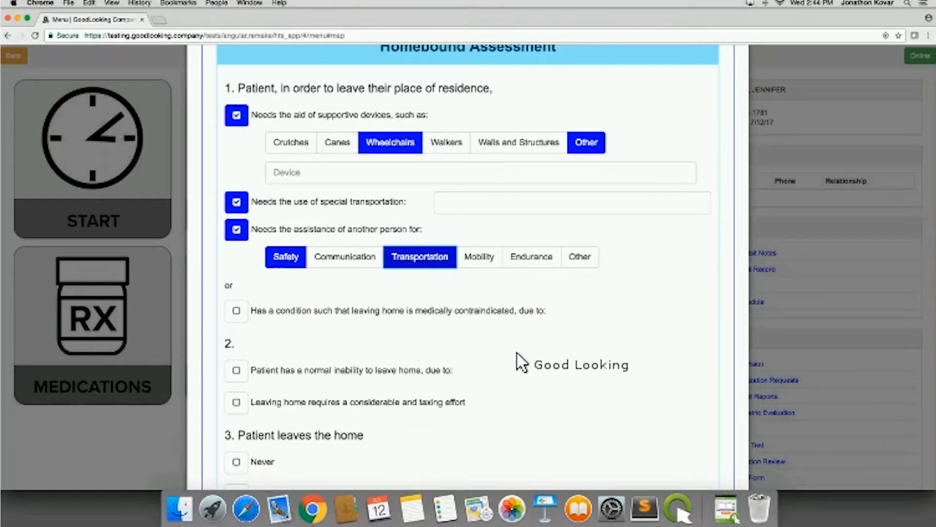
# - Save the section containing the Homebound Assessment with the Patient leaves the home options unticked, and close the assessment without submitting it
pyautogui.scroll(-5, 518, 361)
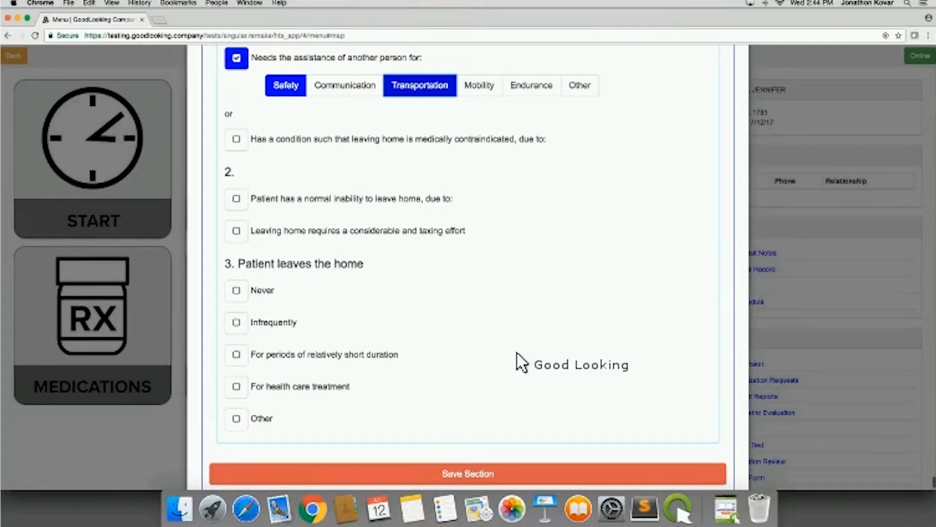
pyautogui.scroll(-3, 519, 361)
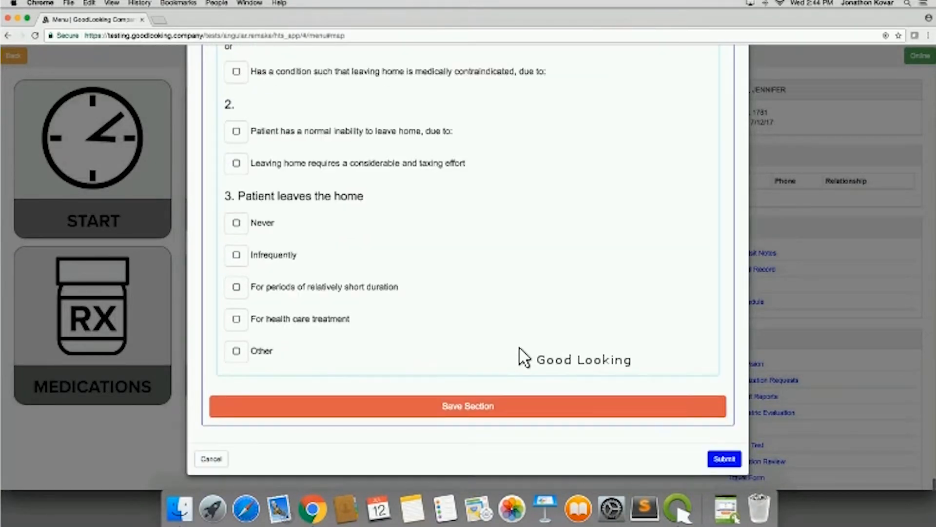
pyautogui.click(235, 254)
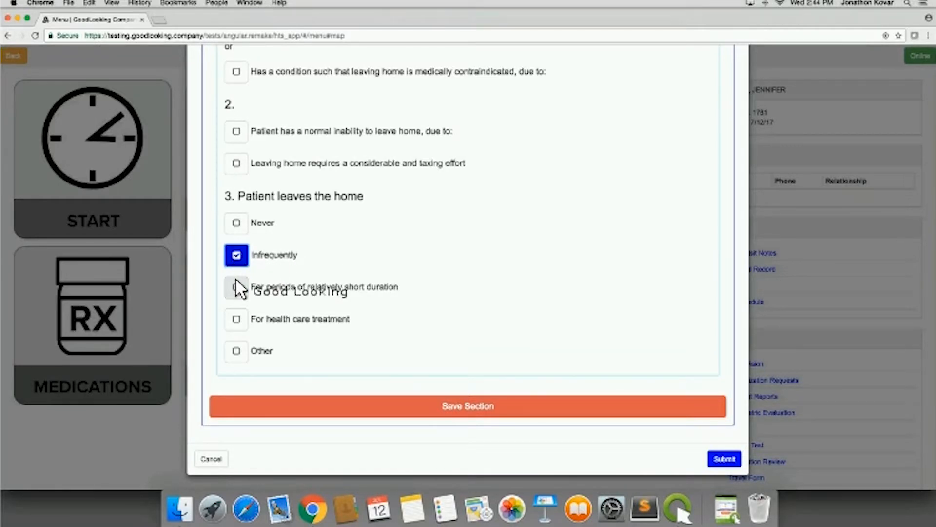
pyautogui.click(236, 256)
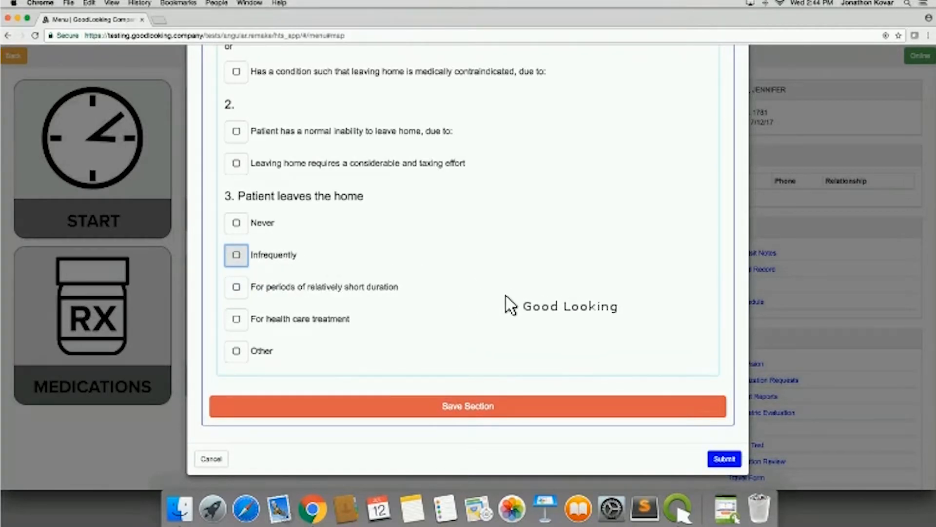
pyautogui.click(487, 404)
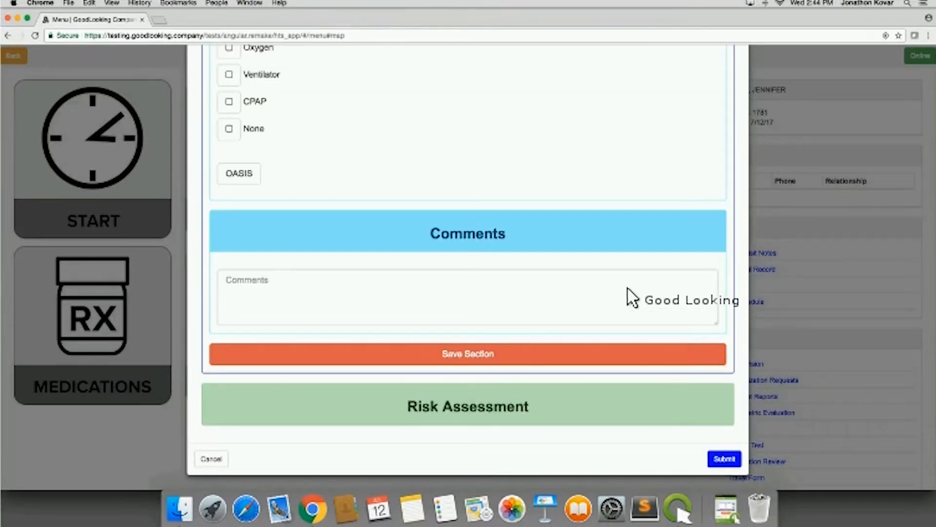
pyautogui.click(218, 458)
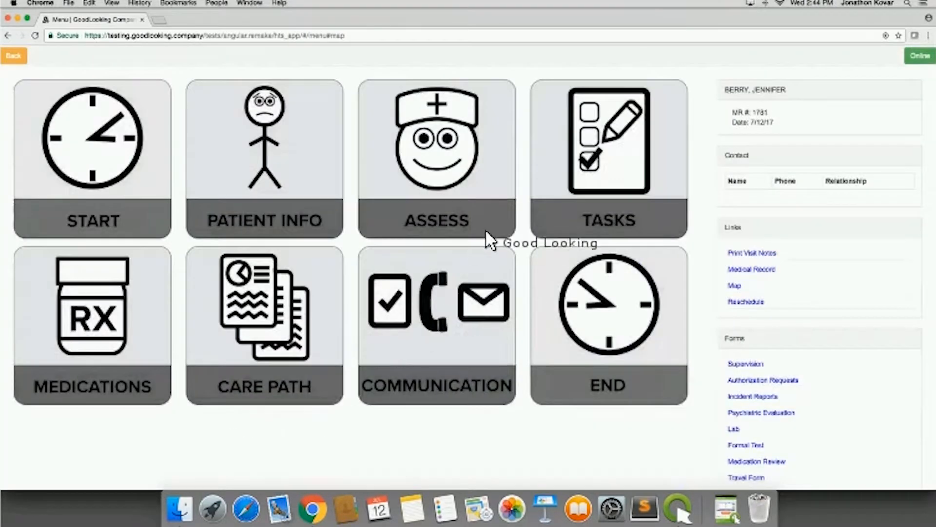
# - Look over the visit's Tasks by assessment, instruction, procedure and goal, and close the list
pyautogui.click(584, 171)
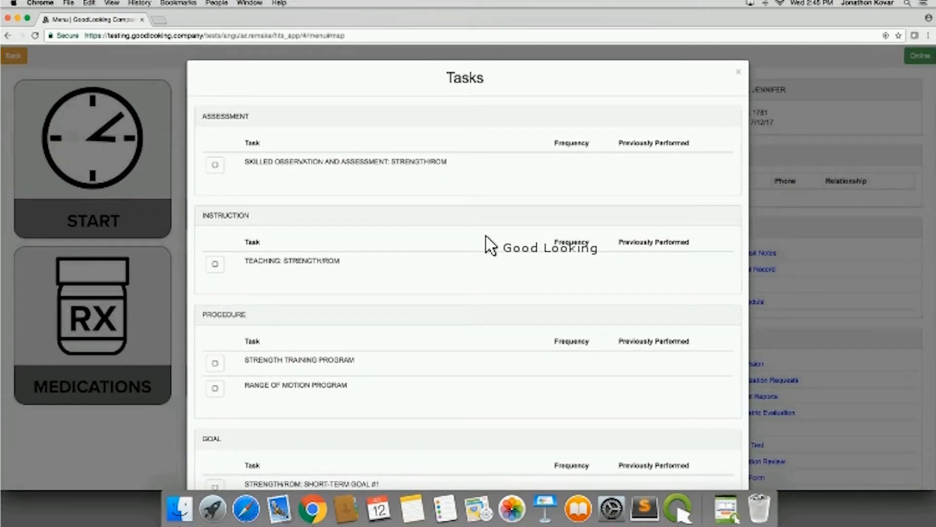
pyautogui.press('Escape')
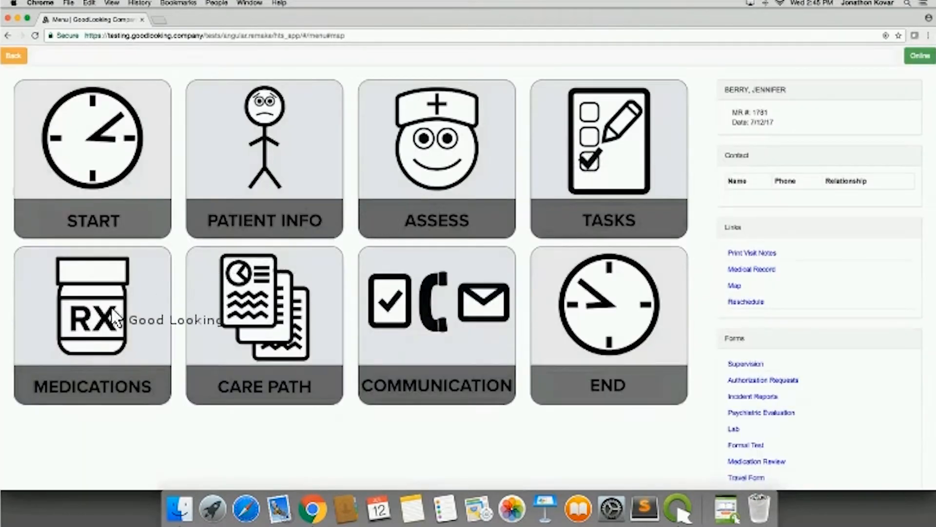
# - Start a new entry for aspirin-caffeine in the patient's Medication List and set its status to ONGOING
pyautogui.click(129, 323)
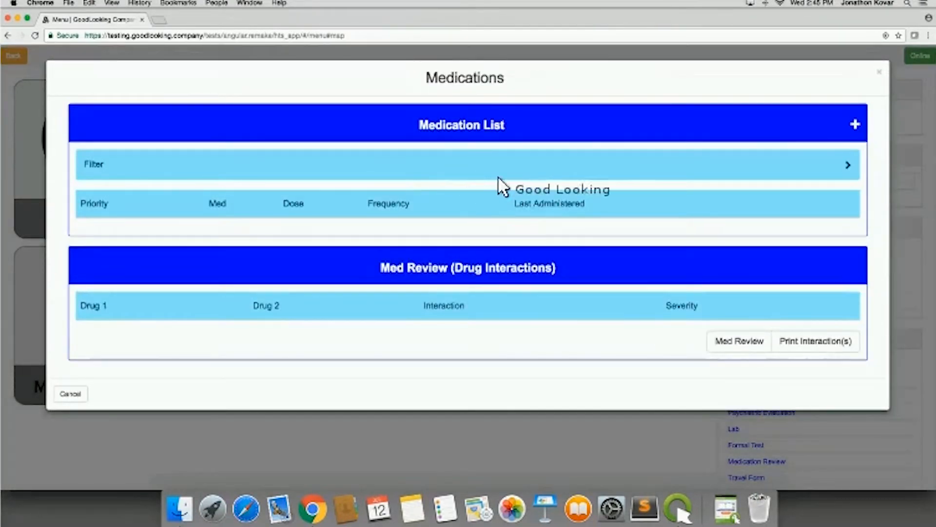
pyautogui.click(669, 117)
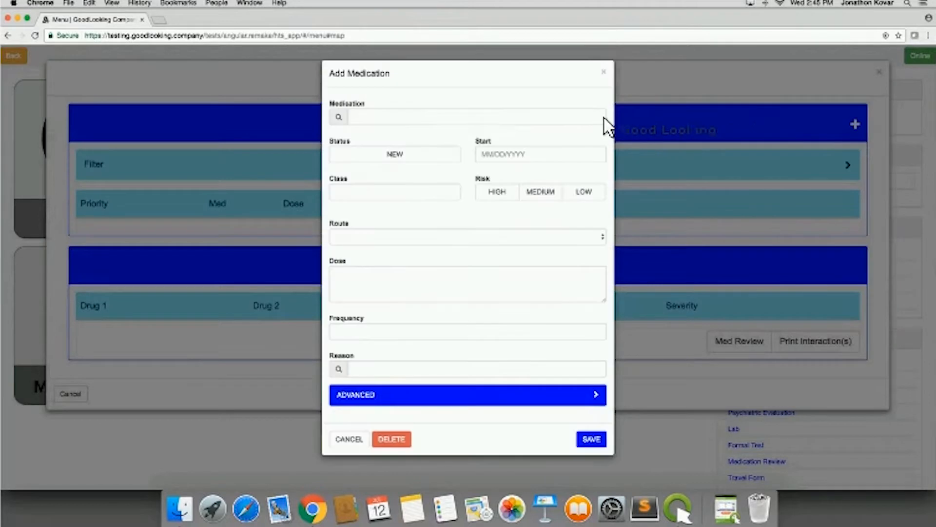
pyautogui.click(409, 122)
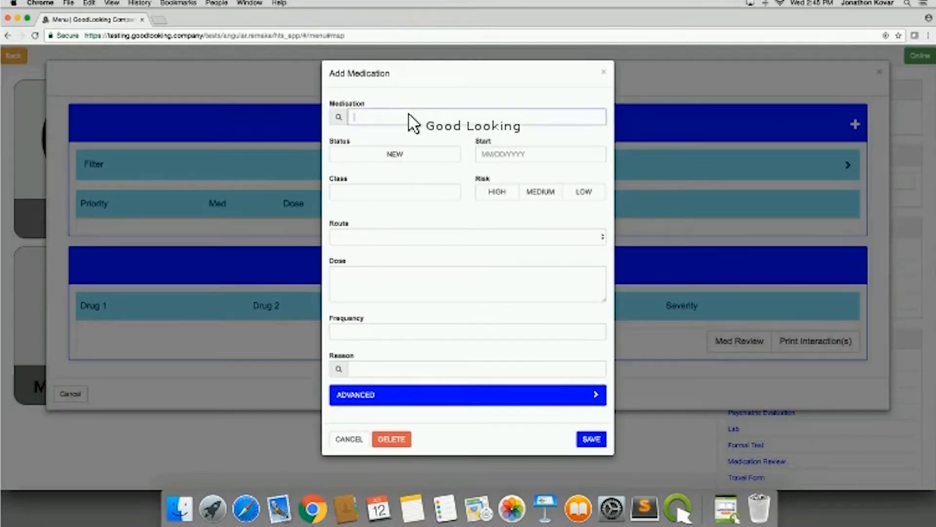
pyautogui.click(403, 153)
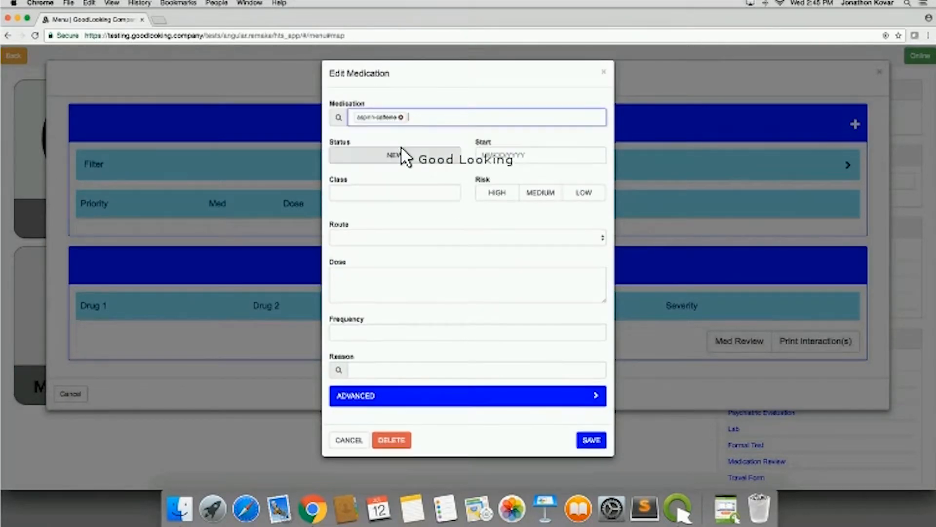
pyautogui.click(402, 160)
pyautogui.click(453, 156)
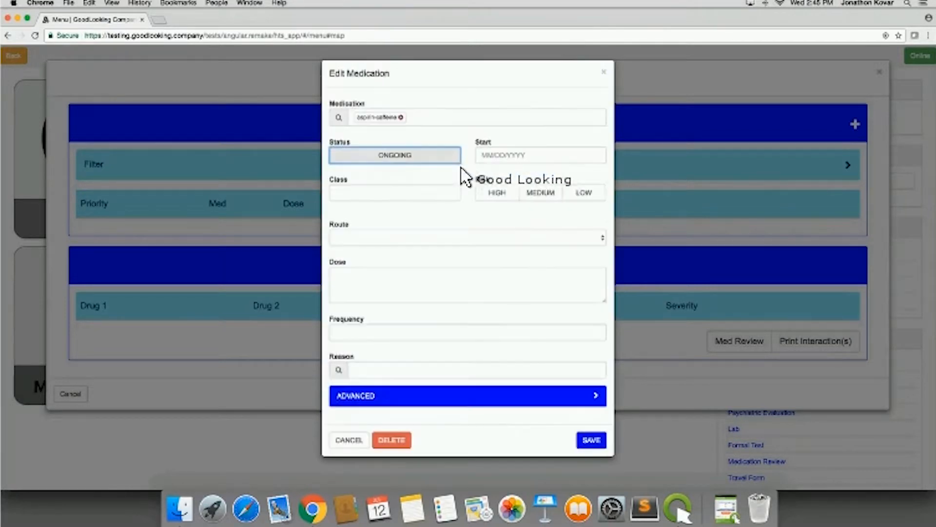
# - Set the medication's risk to HIGH and its route to COMPOUNDING
pyautogui.click(502, 199)
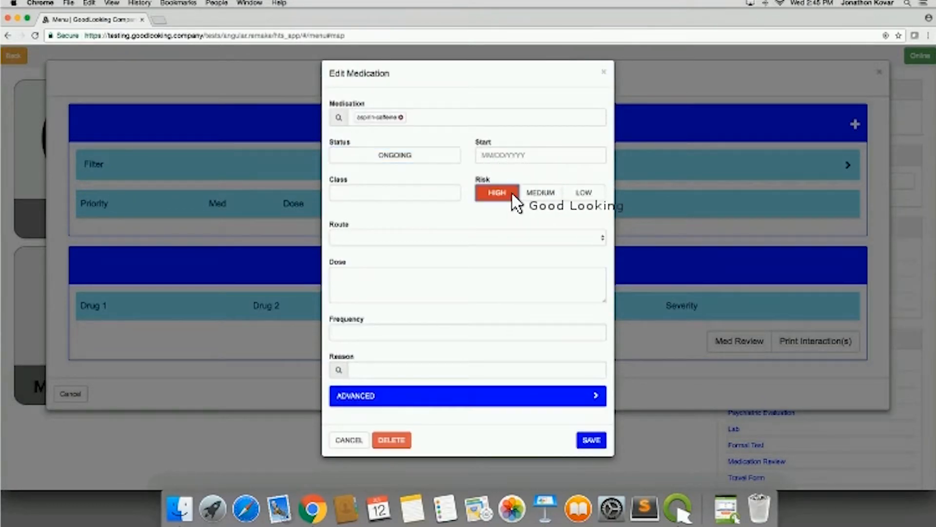
pyautogui.click(581, 197)
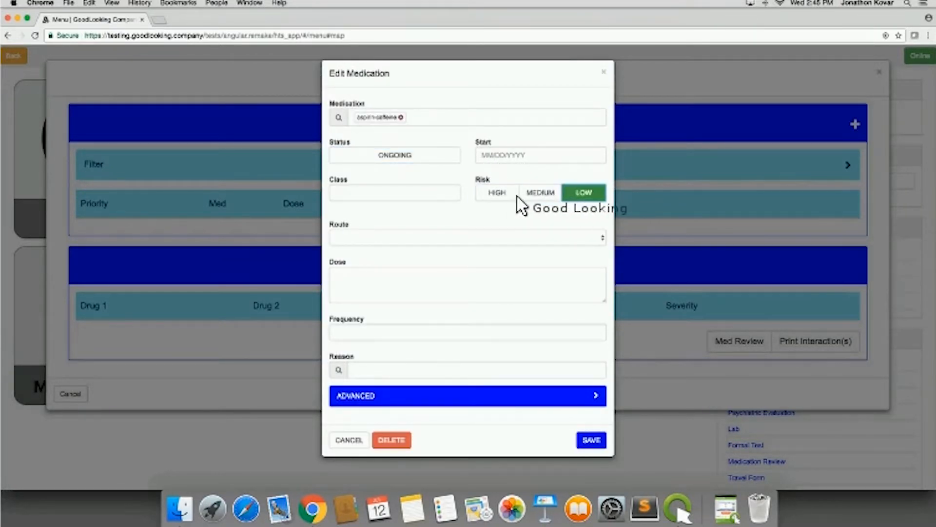
pyautogui.click(495, 195)
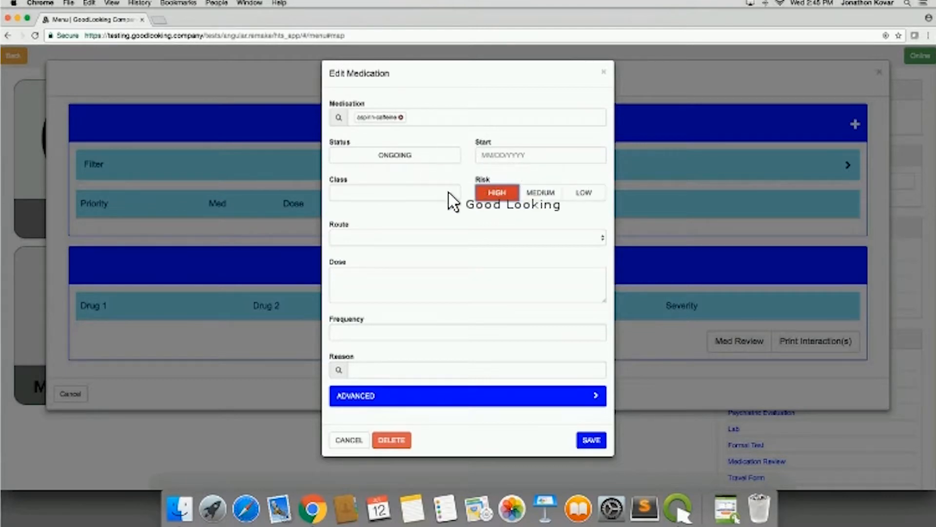
pyautogui.click(456, 241)
pyautogui.click(454, 262)
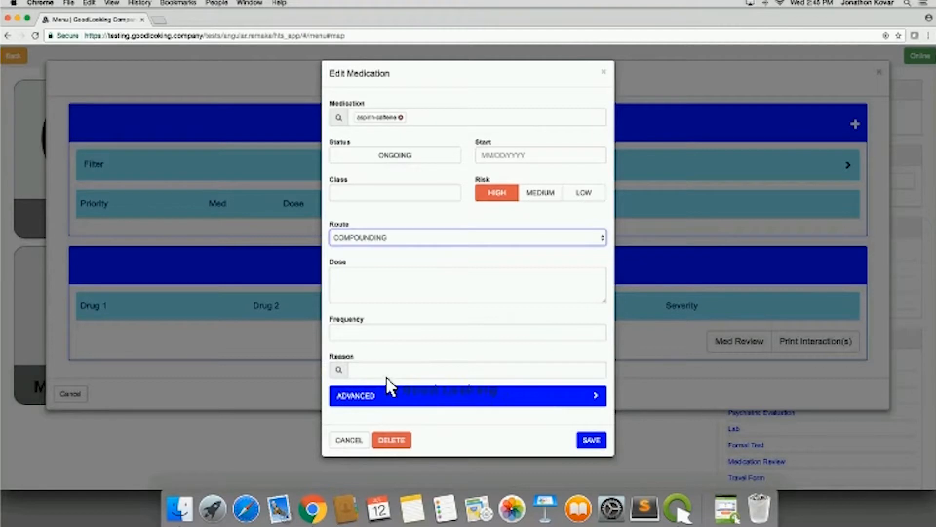
# - Enter 08:00,11:00 as the Times in the medication's advanced details and save the medication
pyautogui.click(367, 370)
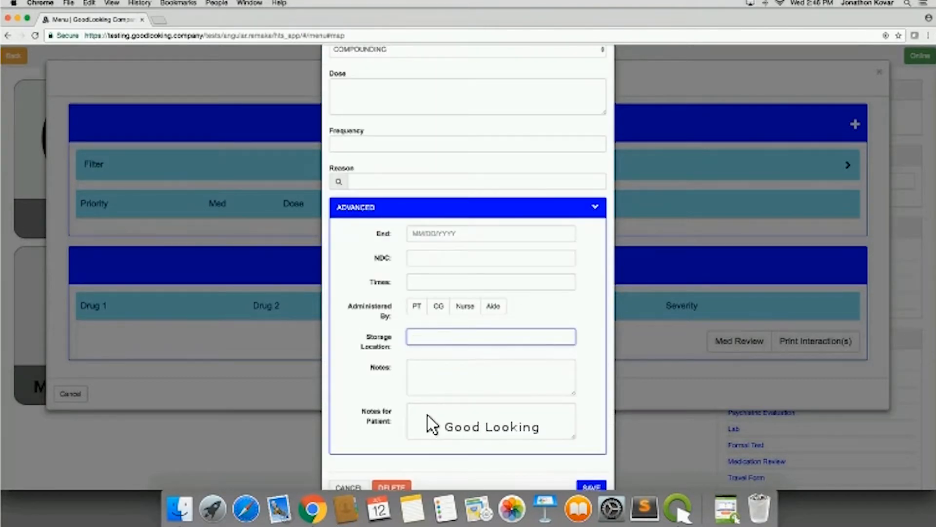
pyautogui.click(427, 415)
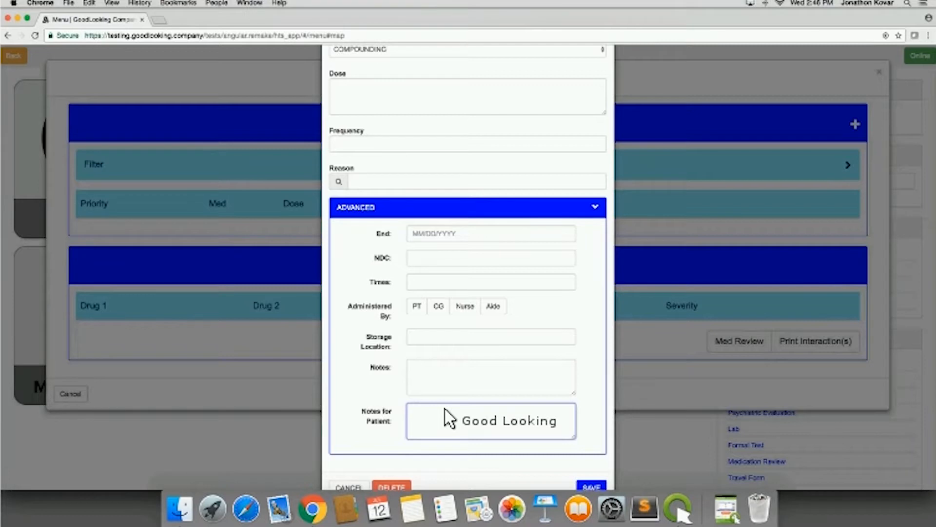
pyautogui.scroll(-1, 431, 407)
pyautogui.scroll(-1, 456, 406)
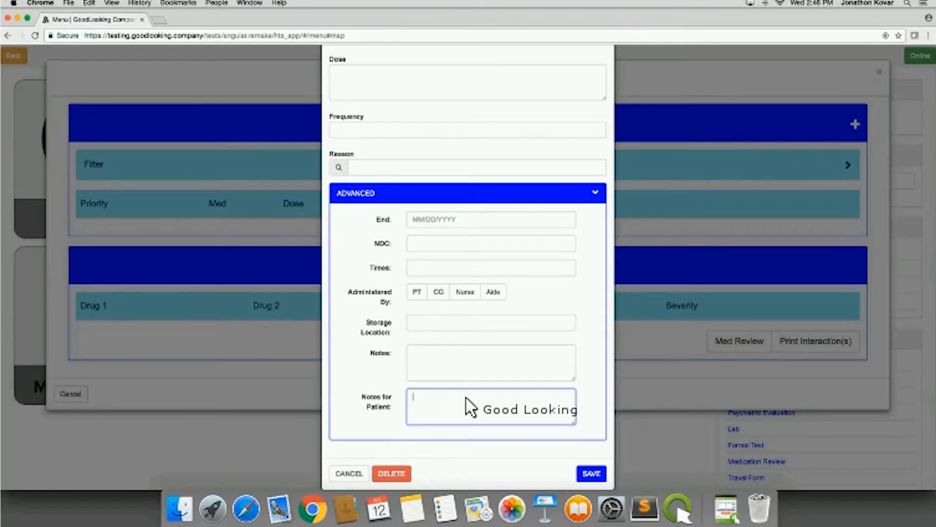
pyautogui.click(439, 359)
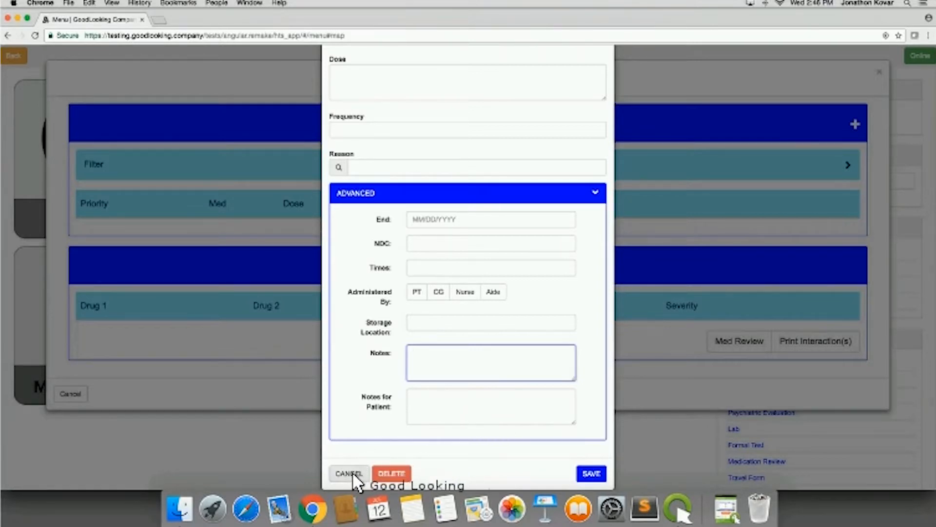
pyautogui.click(436, 272)
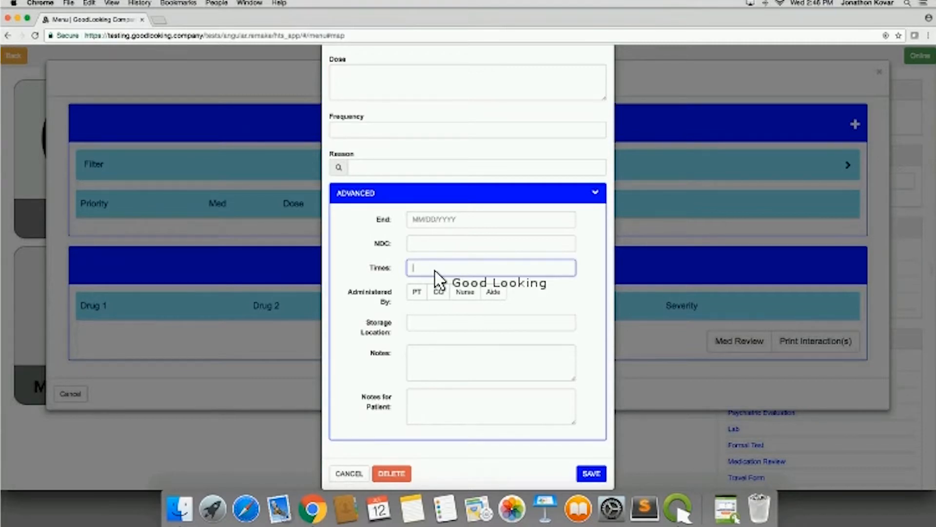
pyautogui.write('08:00,11:00')
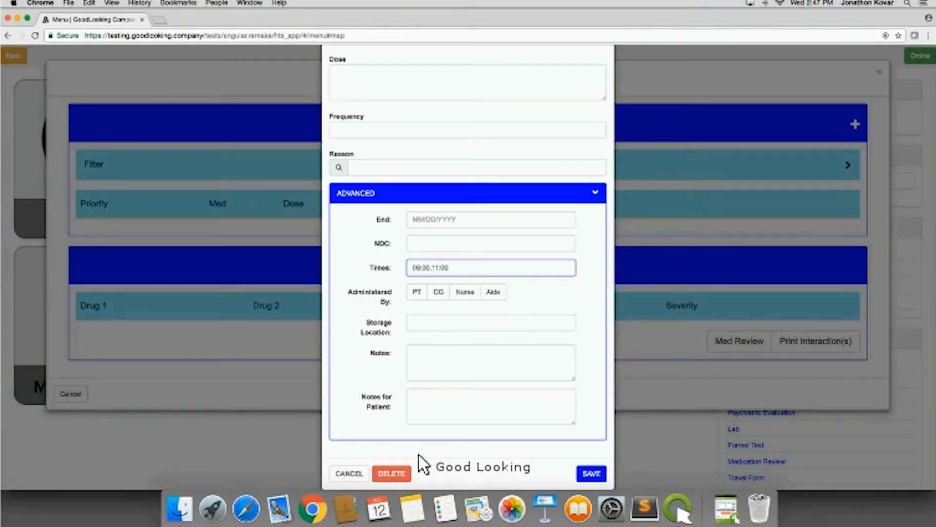
pyautogui.click(589, 472)
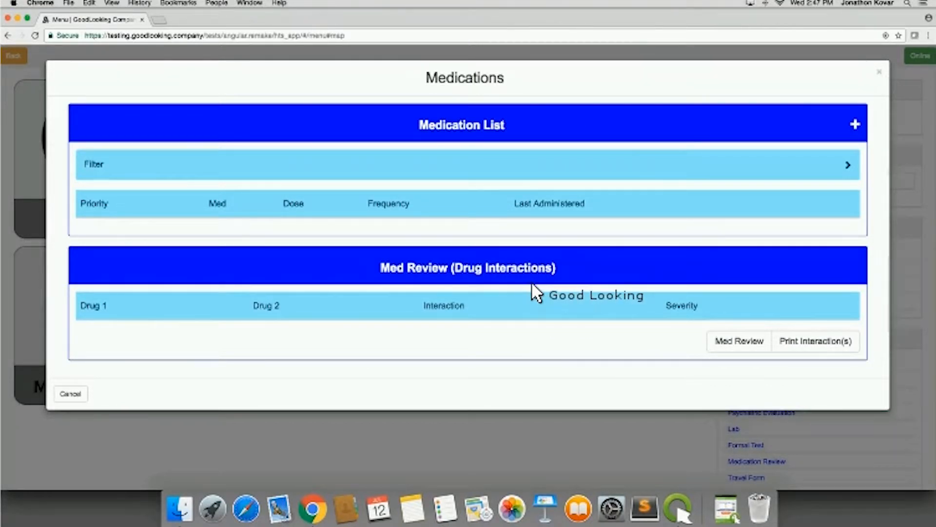
# - View the Med Review questionnaire, try printing the drug interactions, and close the medications window
pyautogui.click(744, 343)
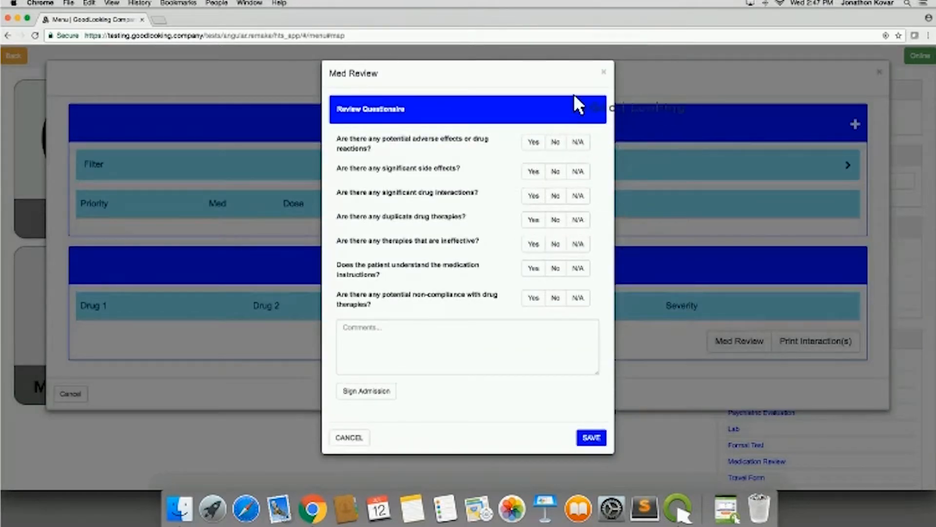
pyautogui.click(604, 72)
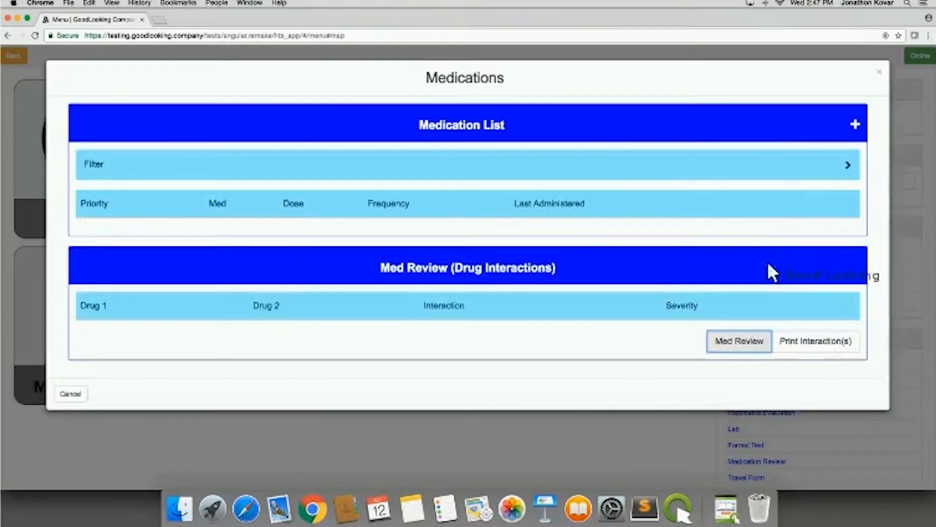
pyautogui.click(812, 341)
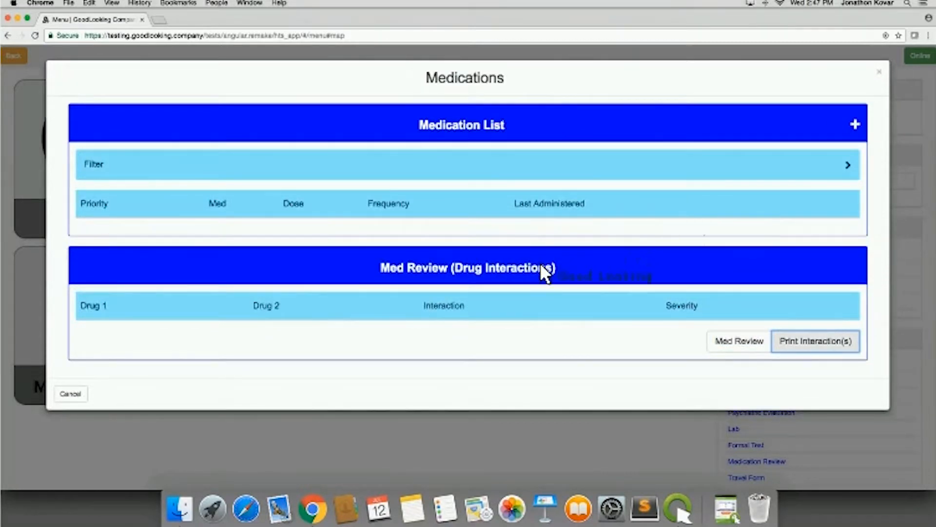
pyautogui.click(881, 71)
# - Open the patient's Care Path and set the episode date range from 07/01/2017 to 08/31/2017
pyautogui.click(293, 330)
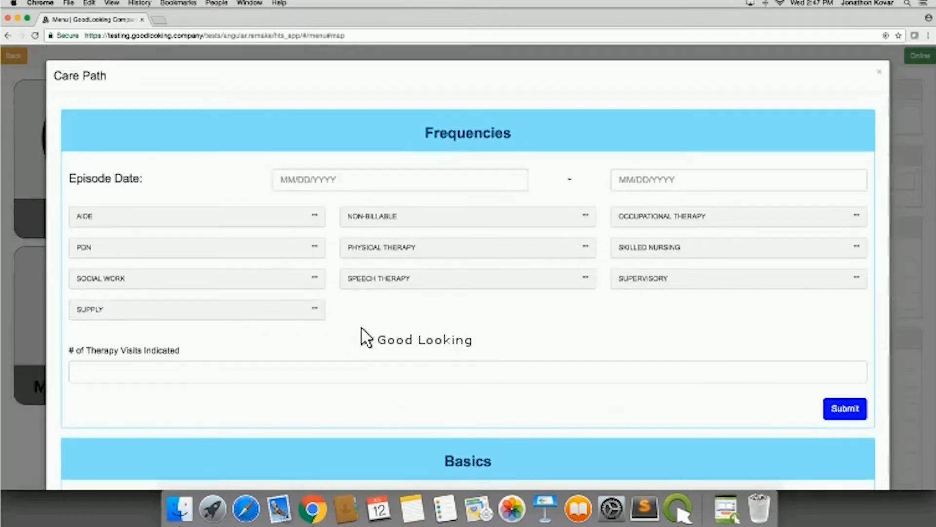
pyautogui.scroll(-1, 397, 340)
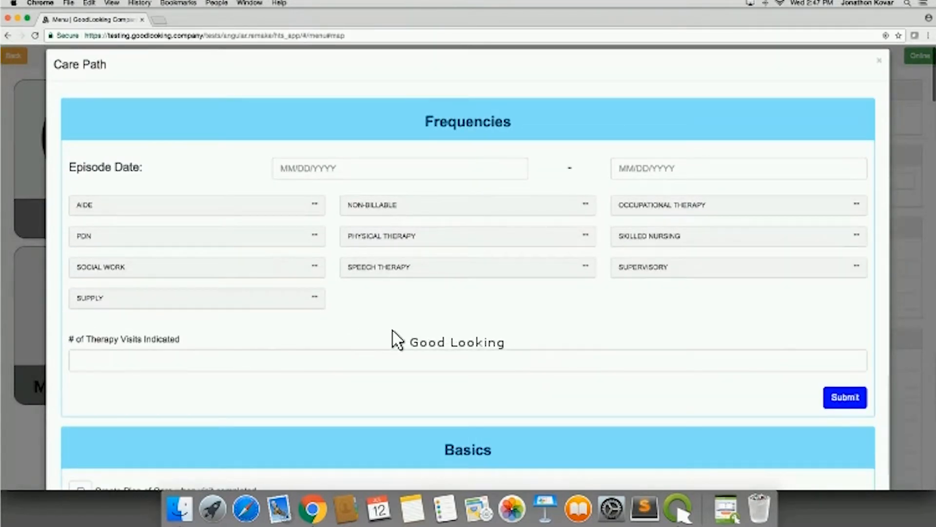
pyautogui.click(348, 176)
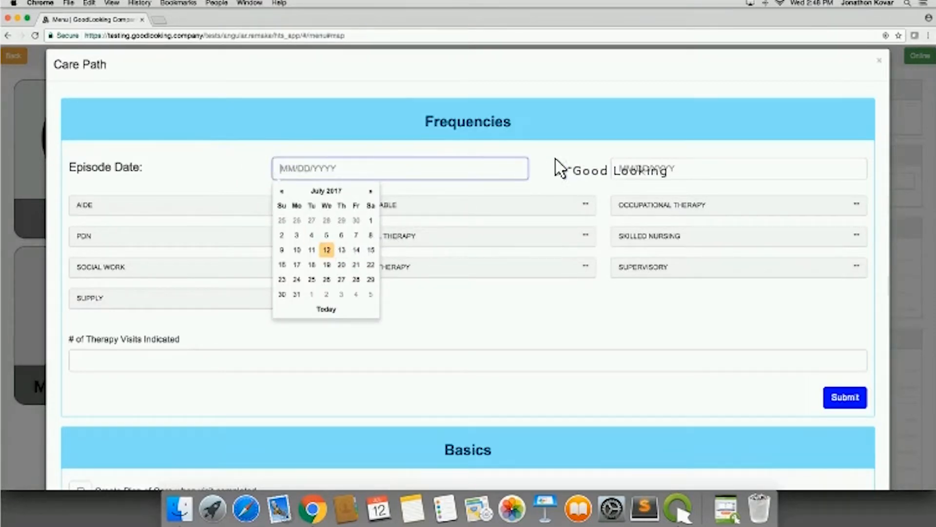
pyautogui.click(530, 178)
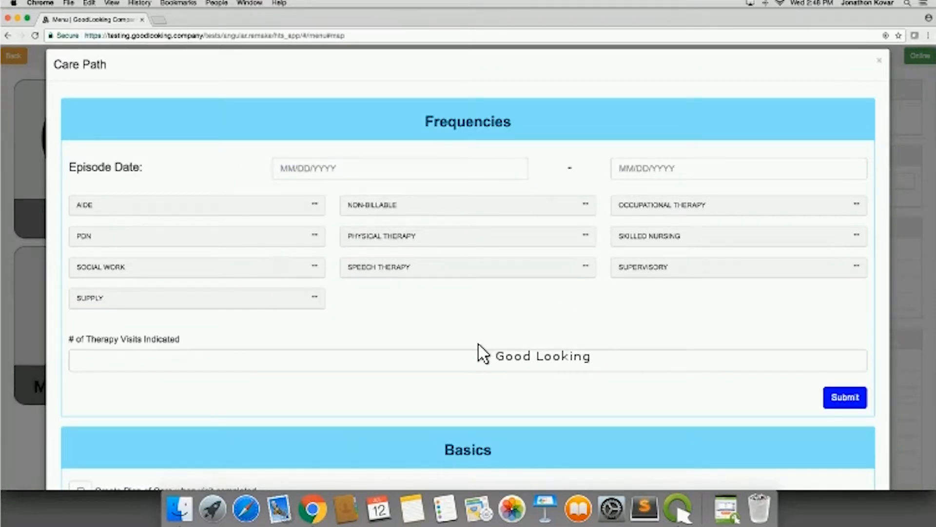
pyautogui.click(314, 177)
pyautogui.click(371, 221)
pyautogui.click(667, 177)
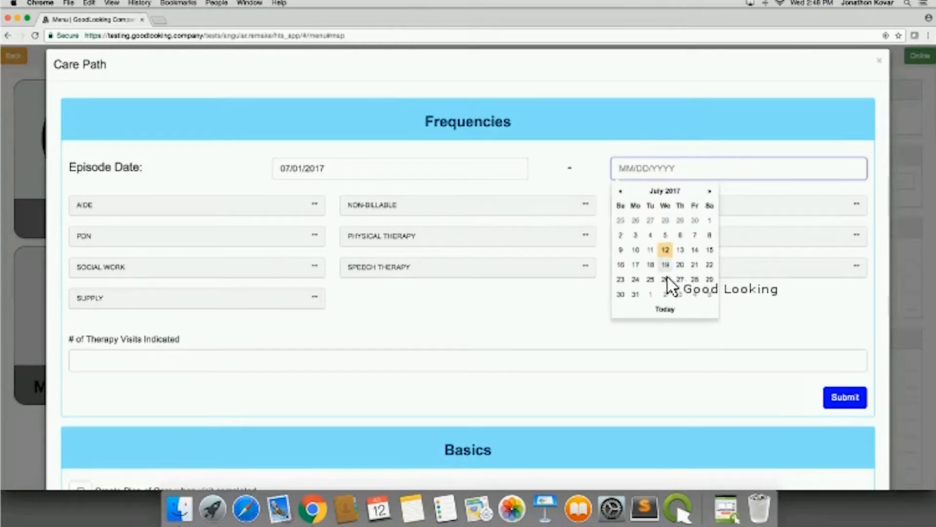
pyautogui.click(709, 192)
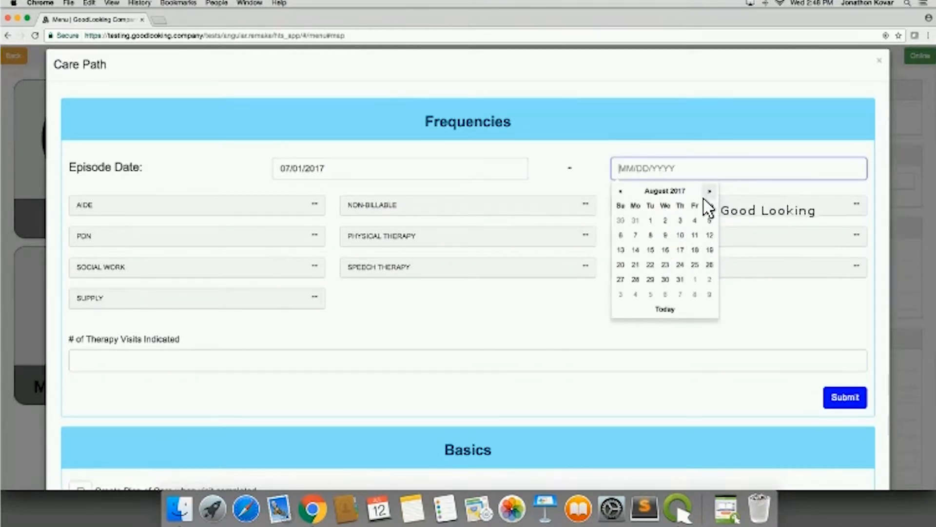
pyautogui.click(680, 278)
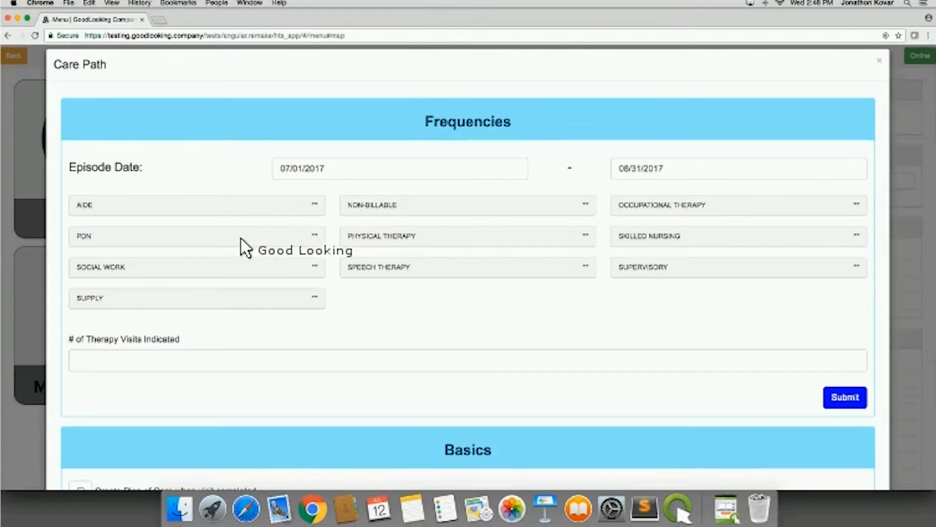
# - Start a new PDN frequency and mark visits on July 17, 19, 24, 26 and 31, 2017
pyautogui.click(236, 233)
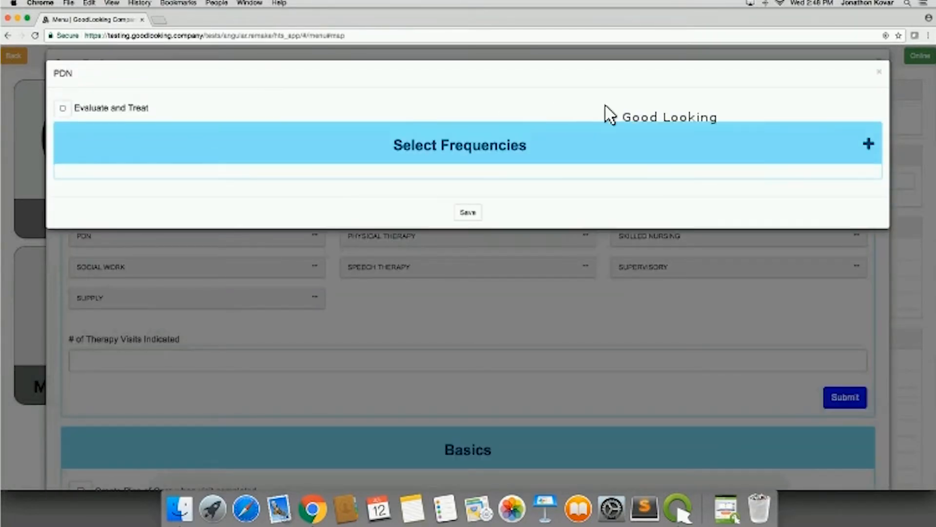
pyautogui.click(851, 142)
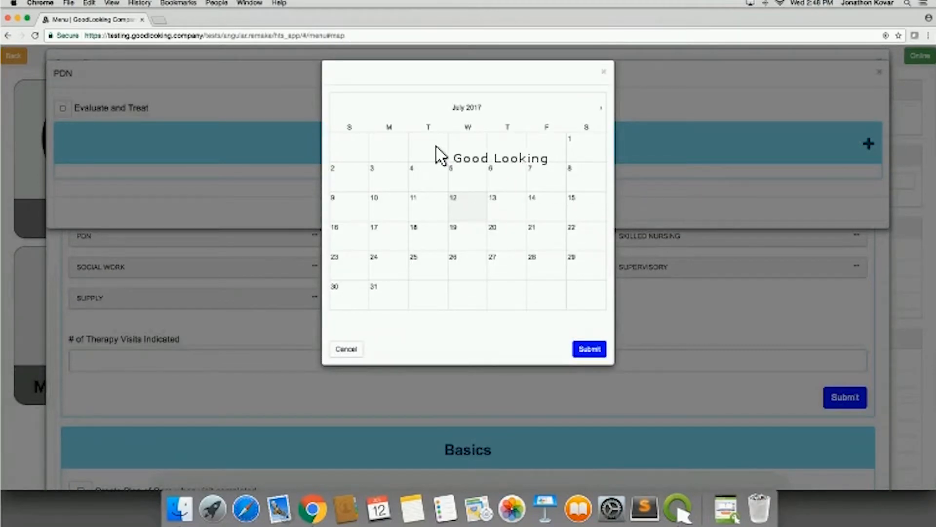
pyautogui.click(385, 237)
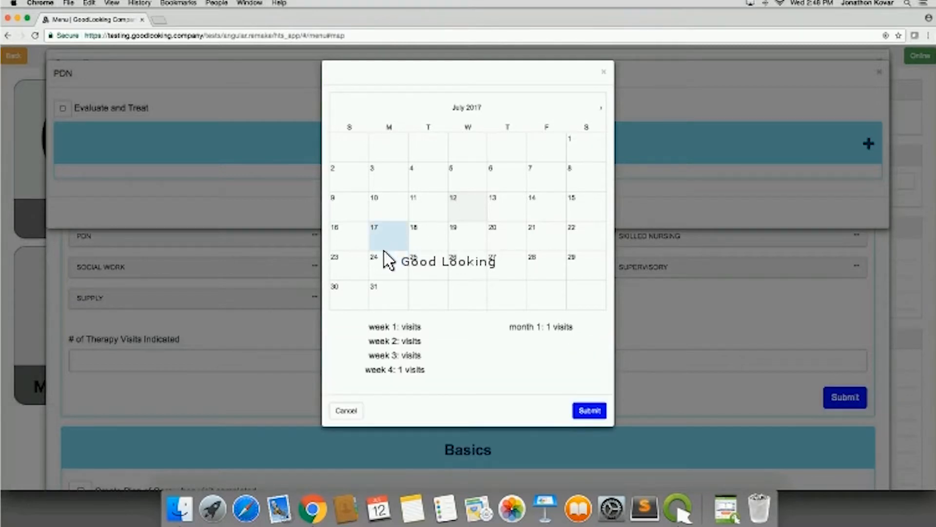
pyautogui.click(466, 241)
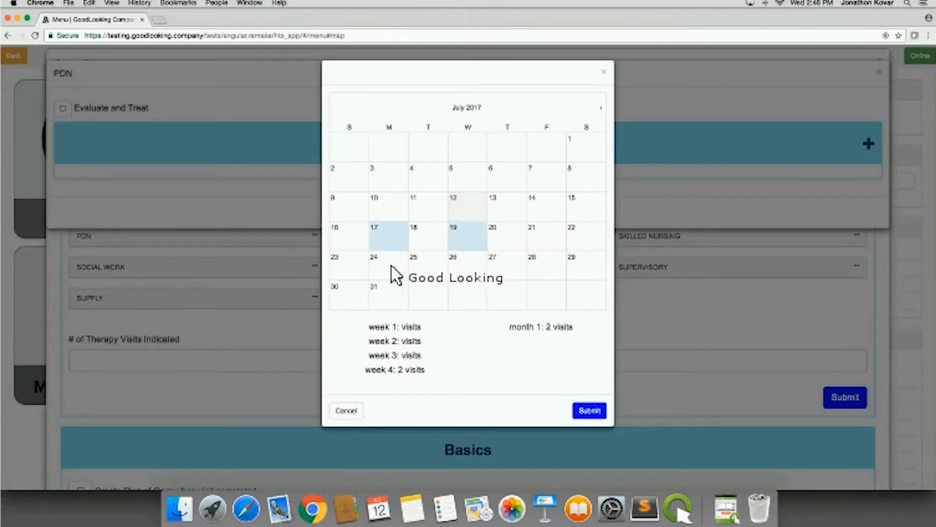
pyautogui.click(393, 270)
pyautogui.click(394, 290)
pyautogui.click(466, 271)
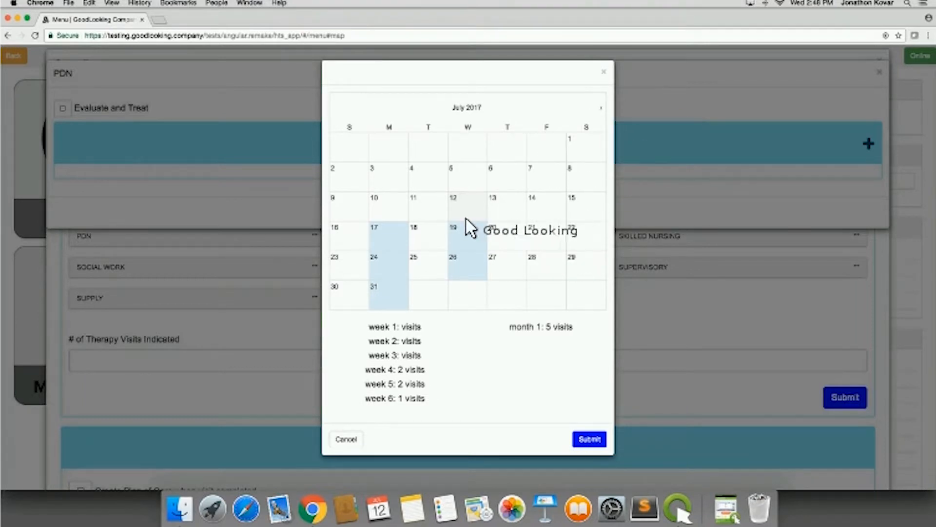
# - Add PDN visits on August 7, 14 and 21, 2017, submit the calendar and save the frequencies
pyautogui.click(605, 108)
pyautogui.click(388, 184)
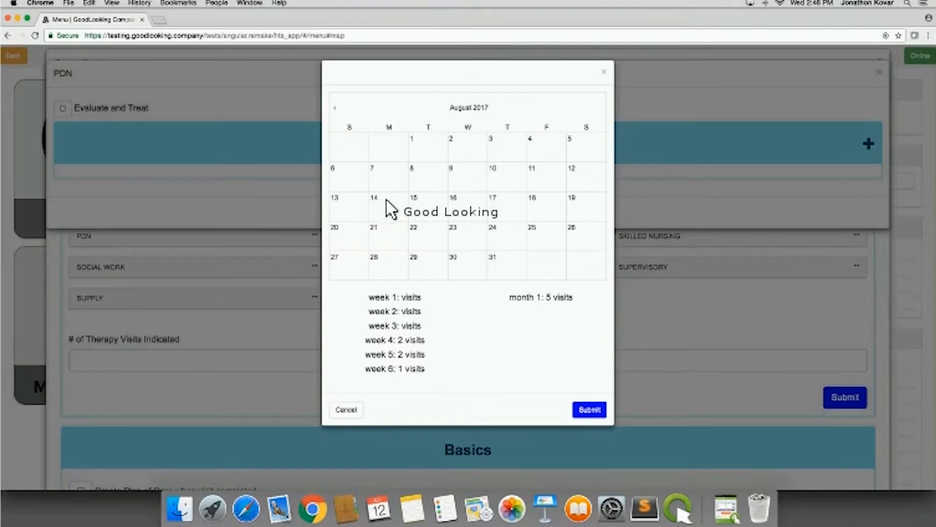
pyautogui.click(387, 211)
pyautogui.click(391, 239)
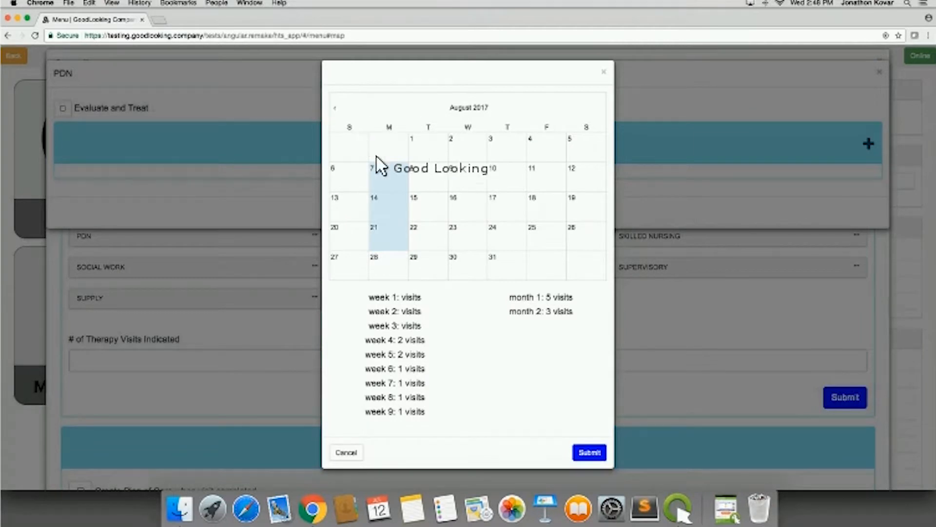
pyautogui.click(587, 451)
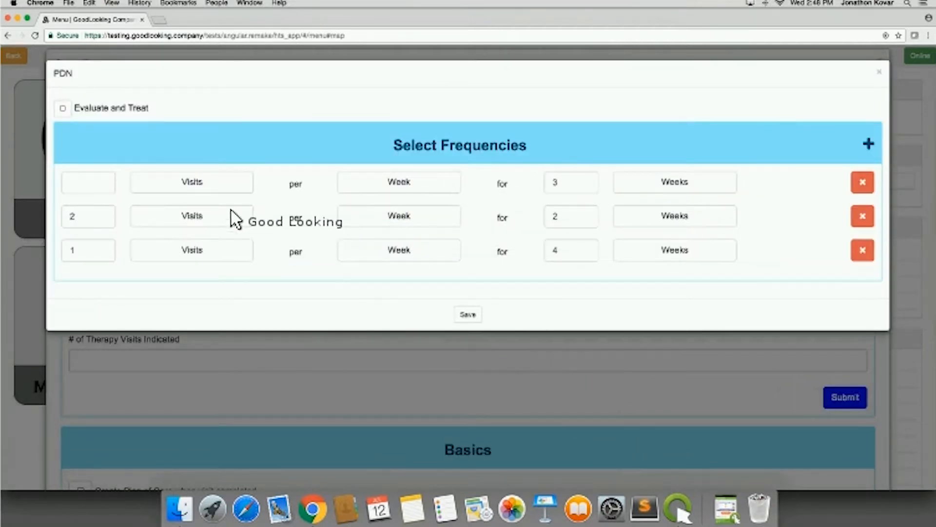
pyautogui.click(467, 314)
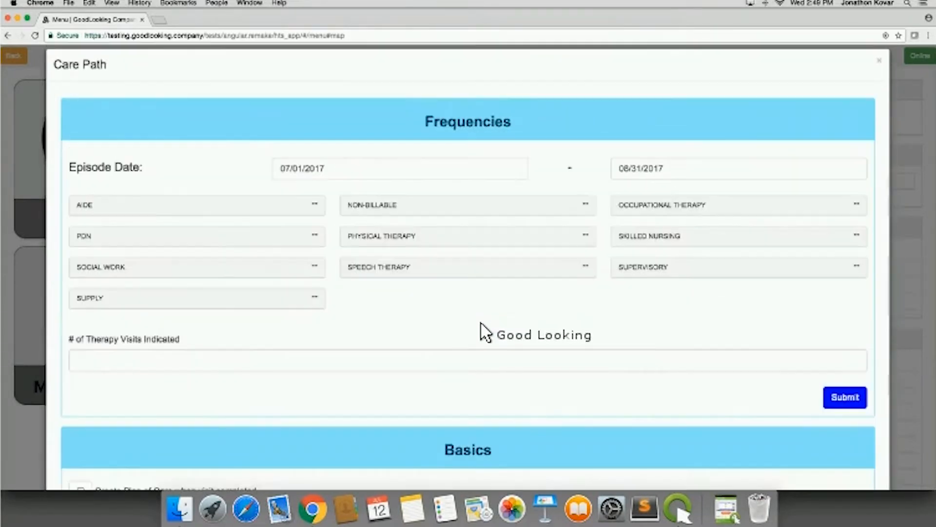
# - Enable "Create Plan of Care when visit completed" in the Basics section of the Care Path
pyautogui.scroll(-3, 489, 334)
pyautogui.scroll(-5, 489, 334)
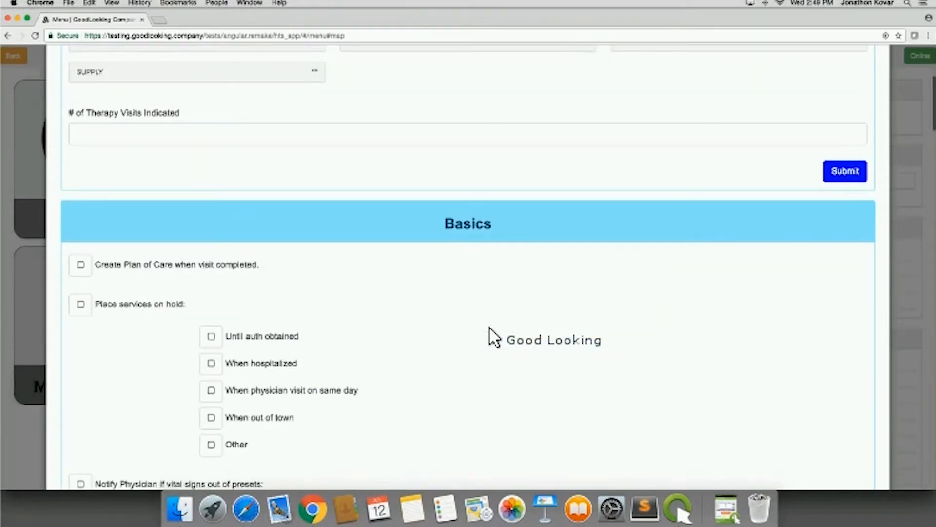
pyautogui.scroll(-5, 489, 335)
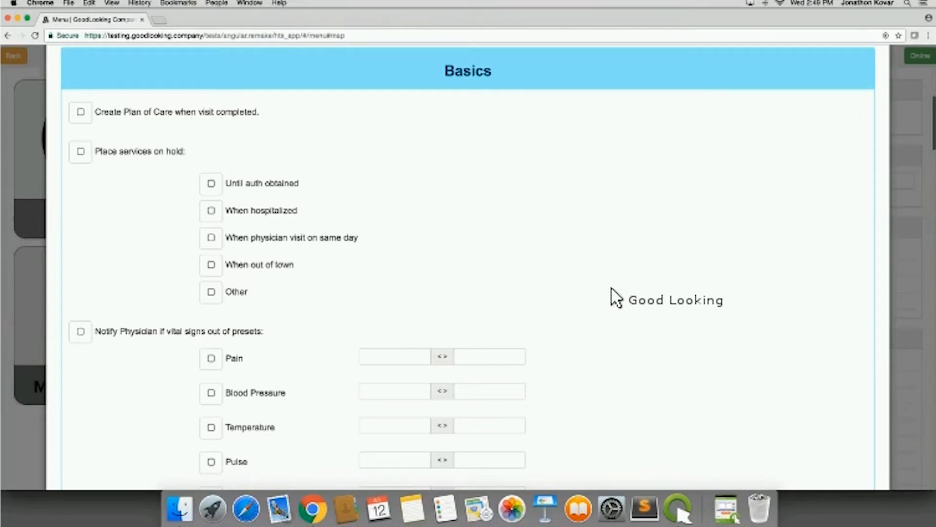
pyautogui.scroll(-1, 616, 298)
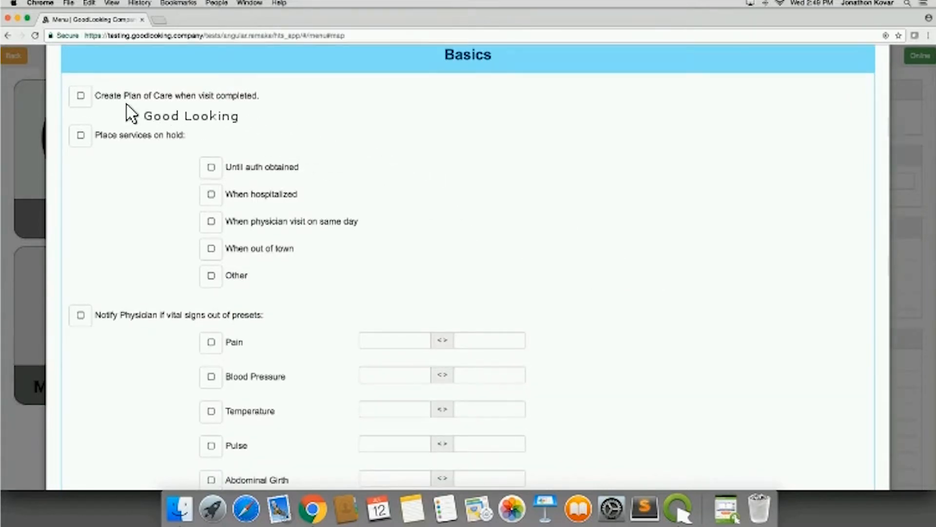
pyautogui.click(83, 97)
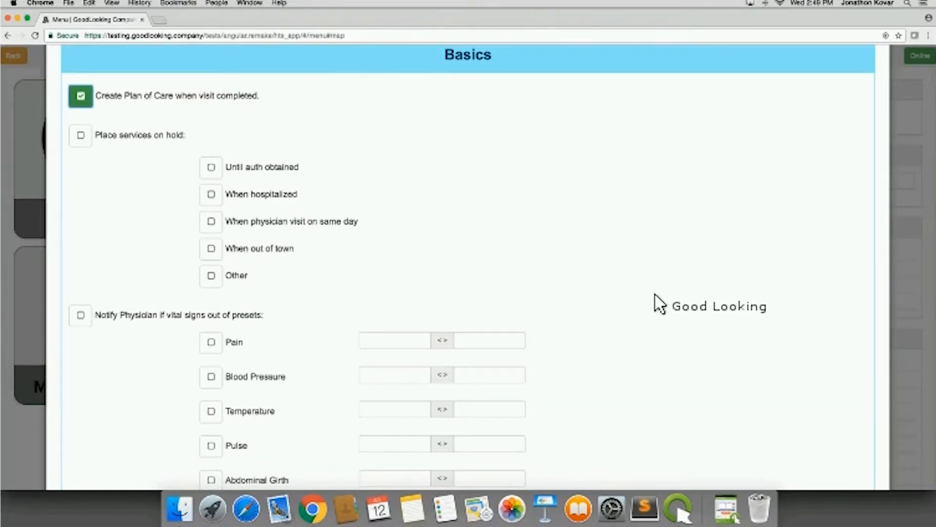
# - Review the Basics options for placing services on hold, vital sign notification presets and the scheduling coordinator note
pyautogui.scroll(-1, 678, 317)
pyautogui.scroll(-1, 678, 318)
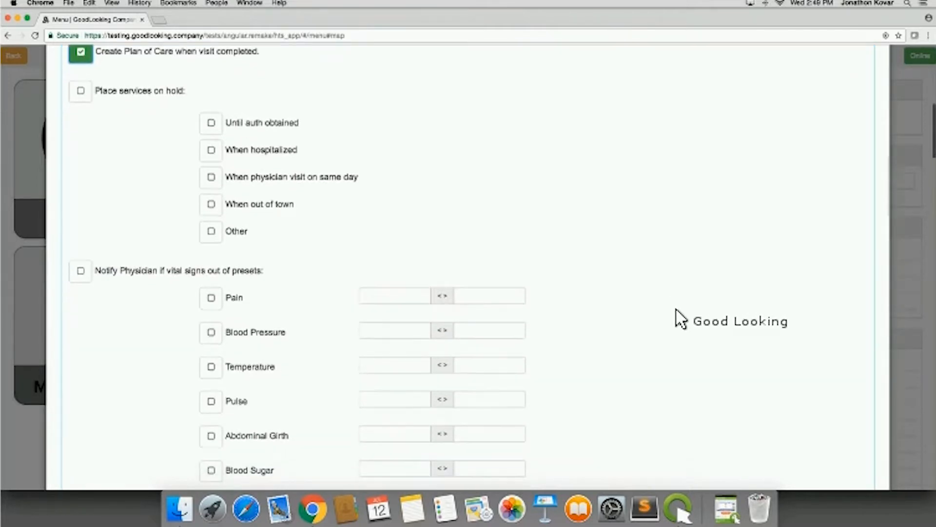
pyautogui.scroll(1, 681, 320)
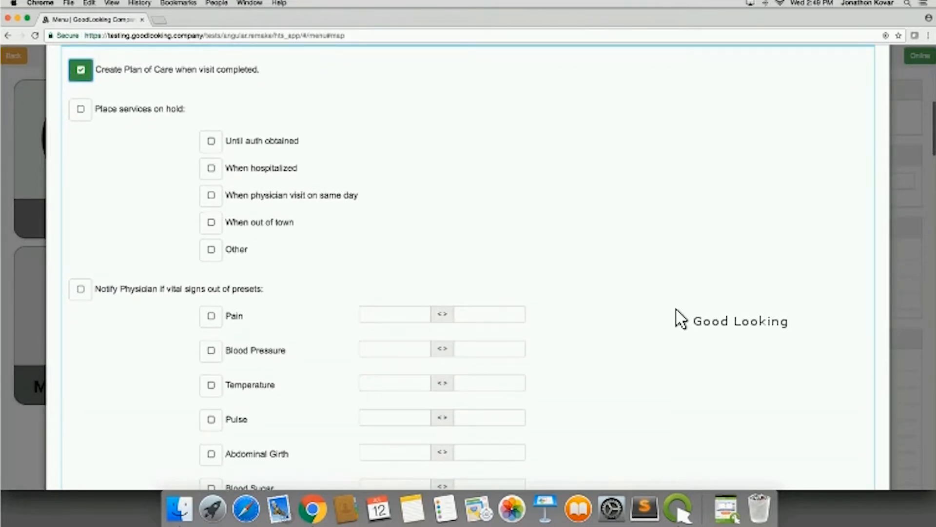
pyautogui.scroll(-1, 608, 288)
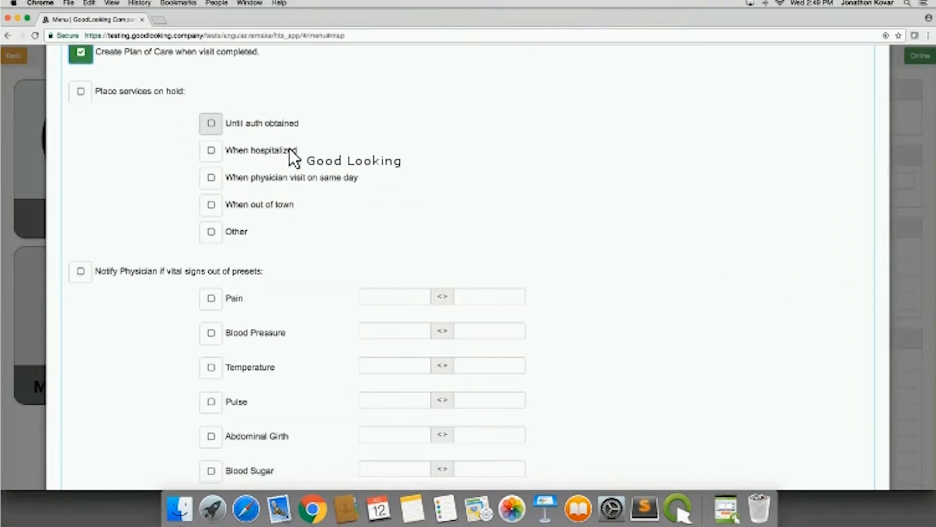
pyautogui.scroll(-2, 634, 273)
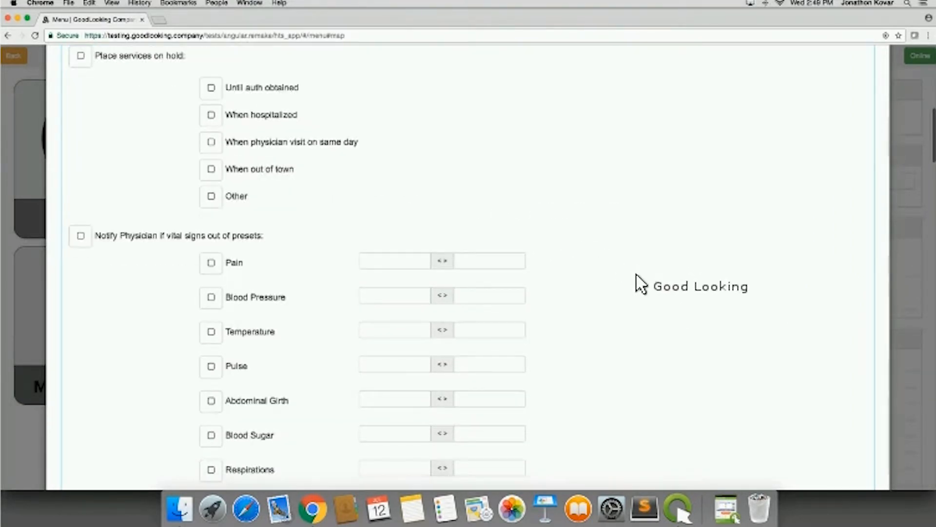
pyautogui.scroll(-8, 642, 317)
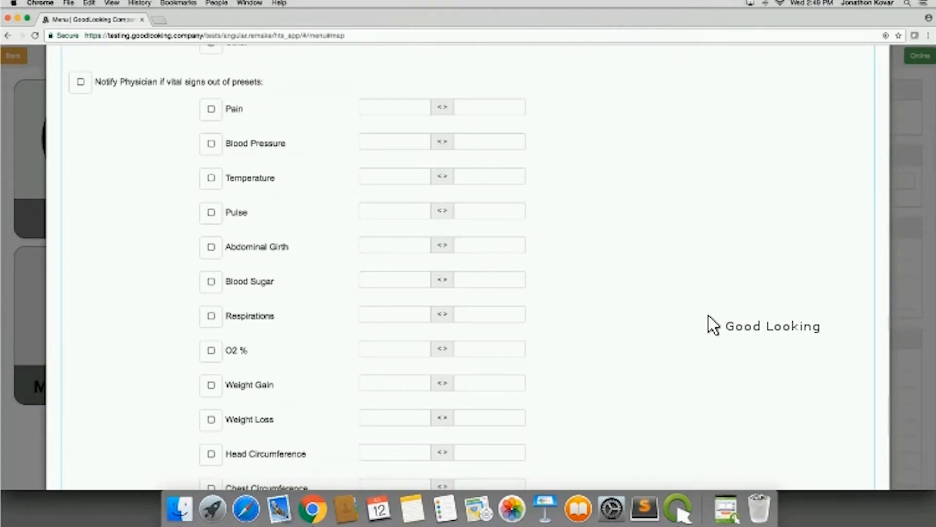
pyautogui.scroll(-5, 711, 324)
pyautogui.scroll(-8, 714, 326)
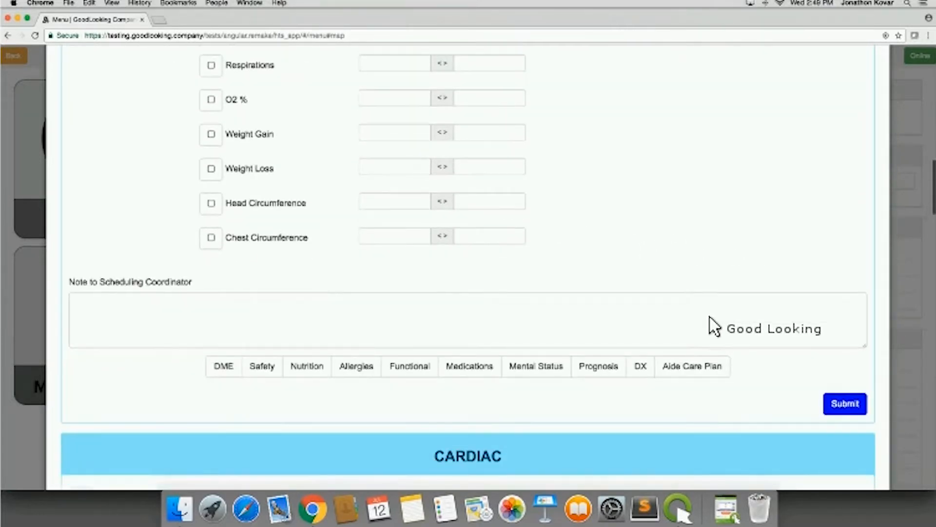
pyautogui.scroll(-5, 371, 297)
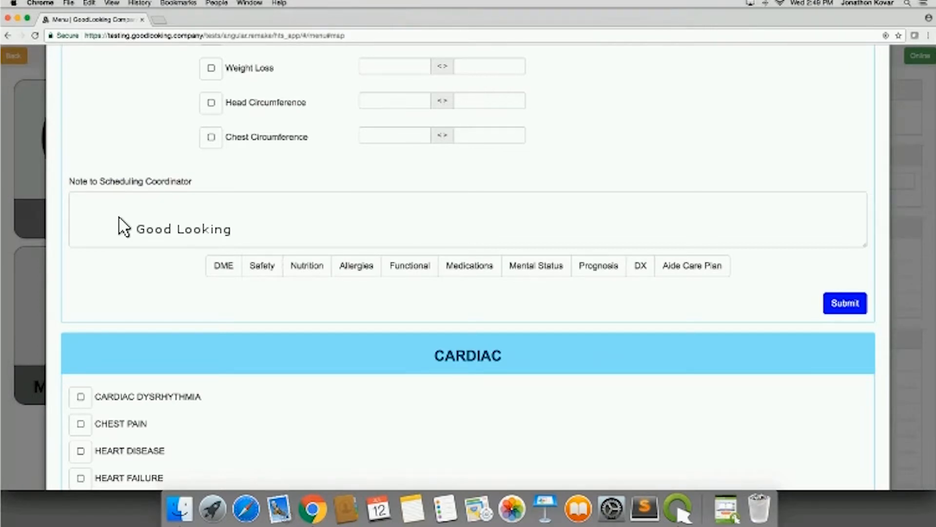
# - View the patient's DME, Safety and Nutrition summaries below the Note to Scheduling Coordinator
pyautogui.click(127, 238)
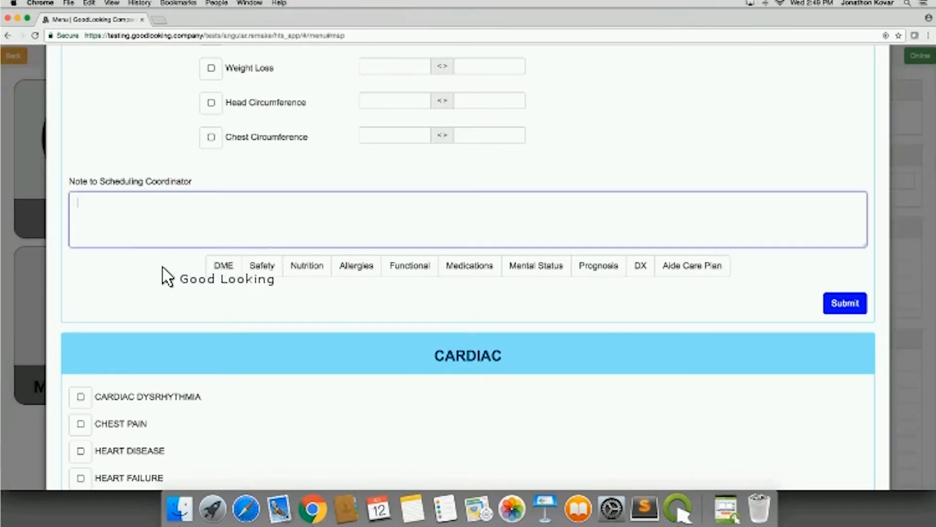
pyautogui.click(225, 265)
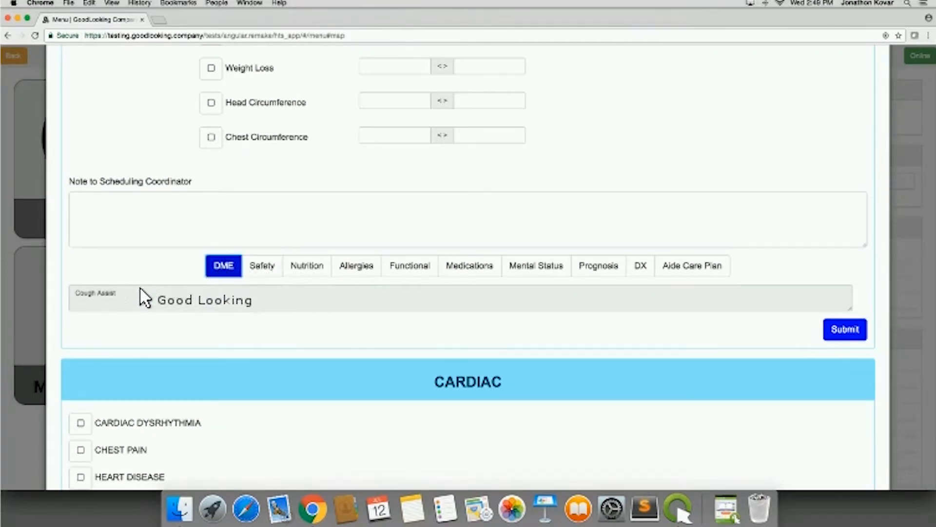
pyautogui.click(260, 266)
pyautogui.click(306, 266)
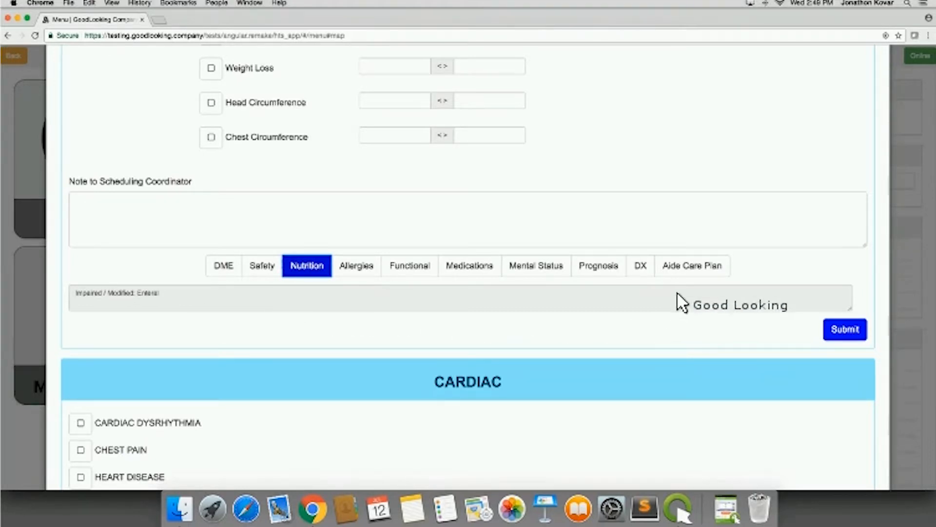
# - Open a new Aide Care Plan, look through its sections and the Equipment tasks, and close it without saving
pyautogui.click(691, 267)
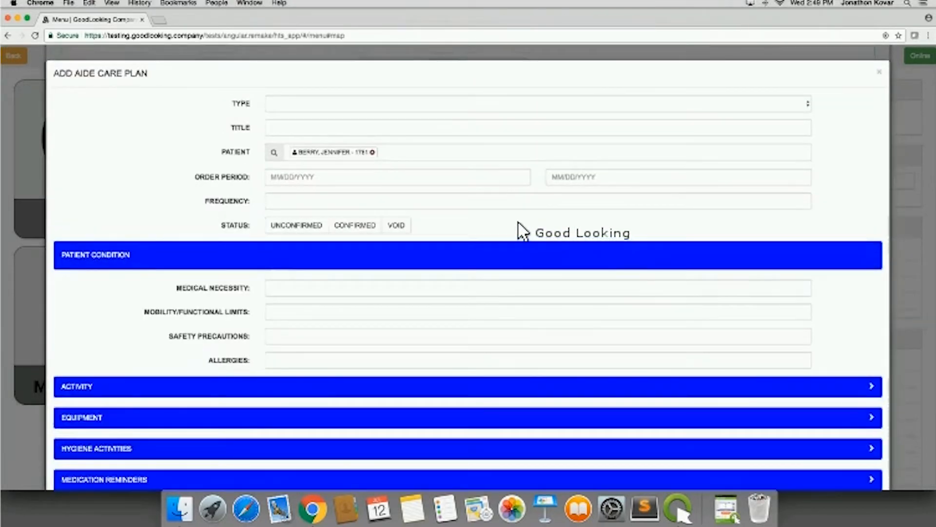
pyautogui.scroll(-5, 504, 298)
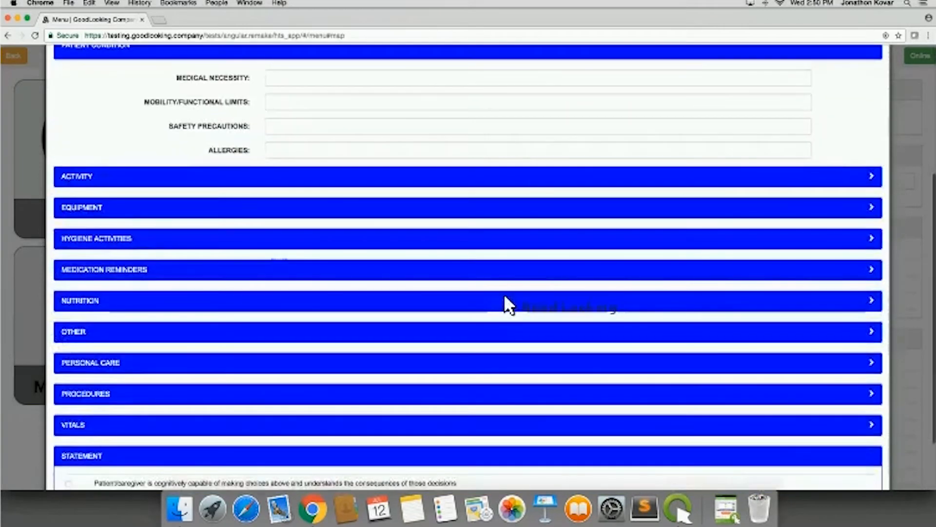
pyautogui.scroll(1, 438, 264)
pyautogui.click(401, 255)
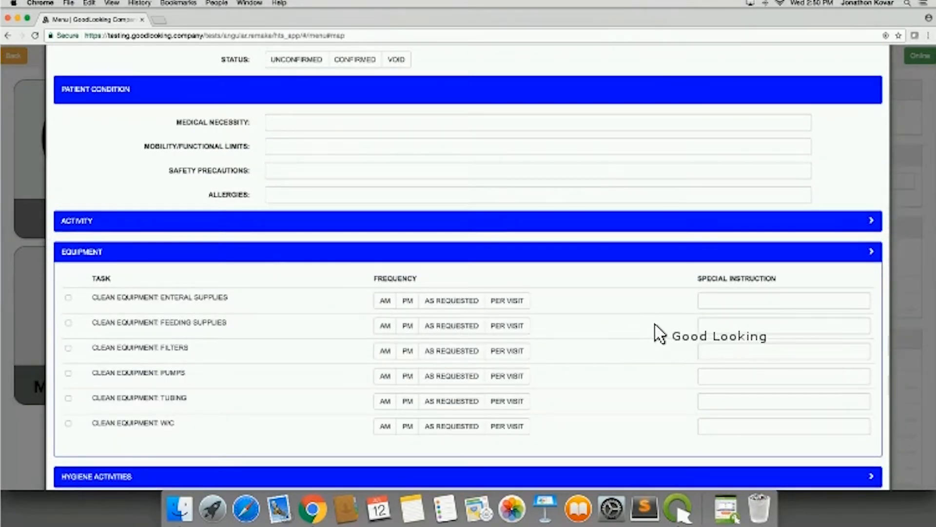
pyautogui.scroll(4, 746, 214)
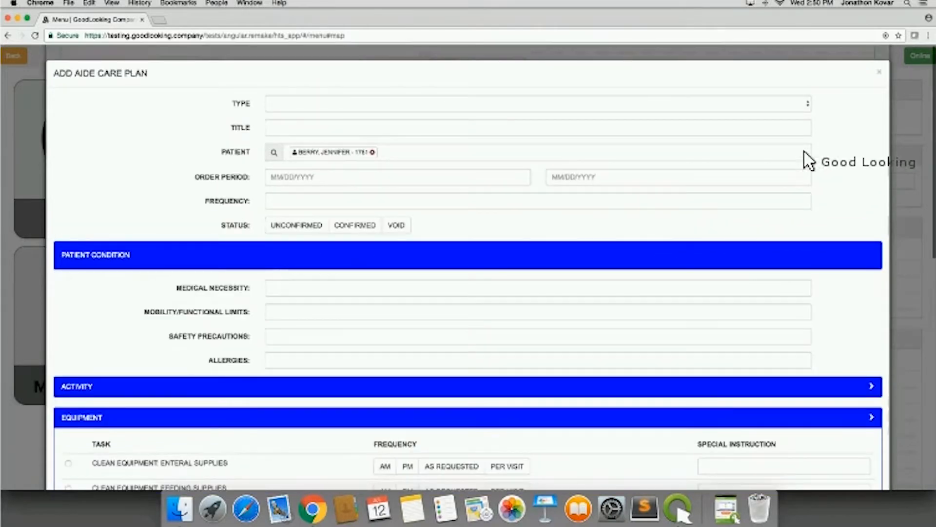
pyautogui.click(880, 73)
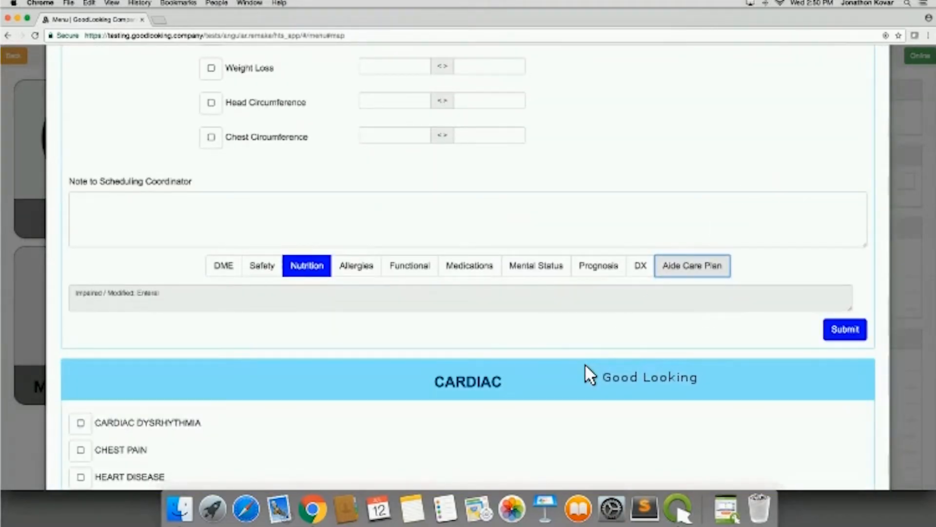
# - Select Cardiac Dysrhythmia and Heart Failure as the cardiac problems and start creating their care path
pyautogui.scroll(-5, 584, 364)
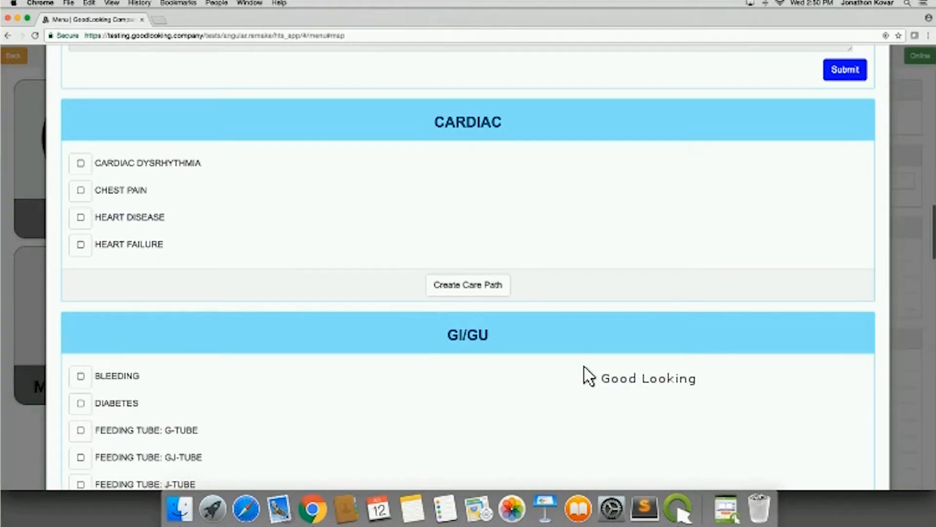
pyautogui.scroll(-1, 589, 375)
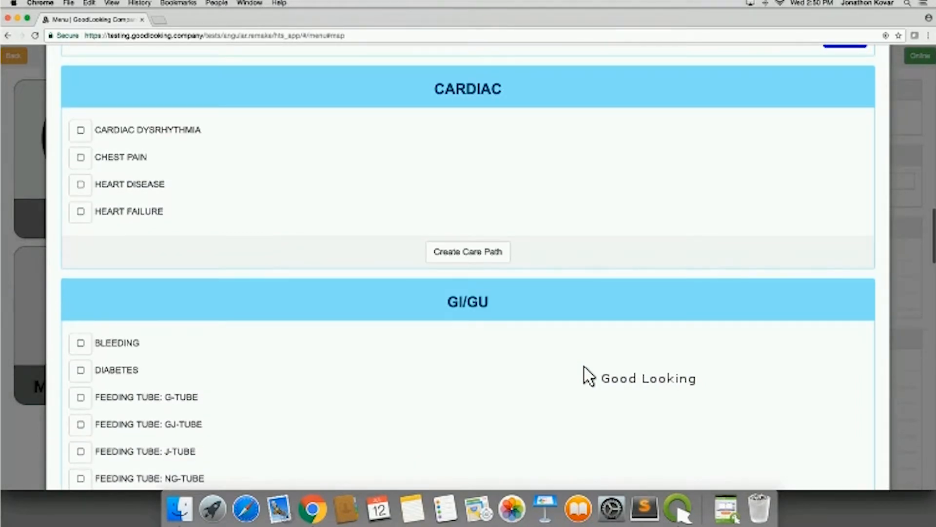
pyautogui.scroll(-1, 585, 370)
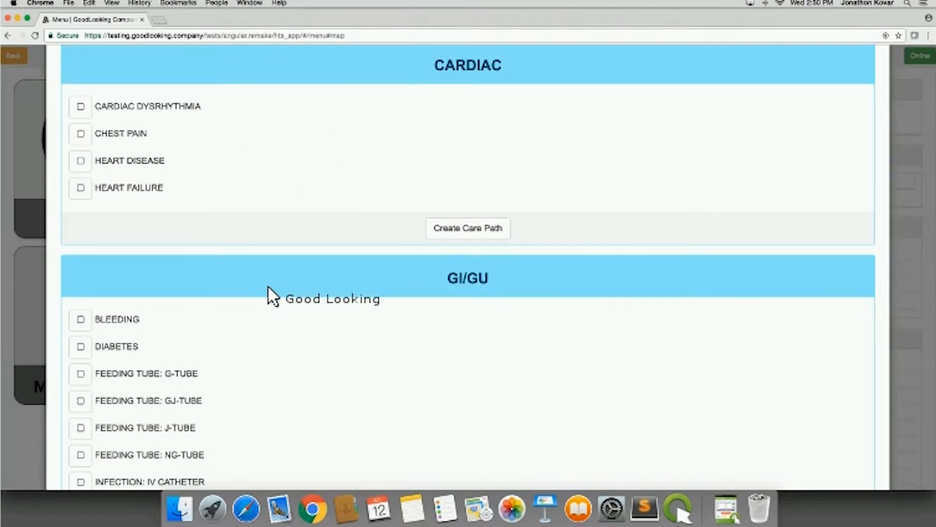
pyautogui.scroll(-1, 274, 296)
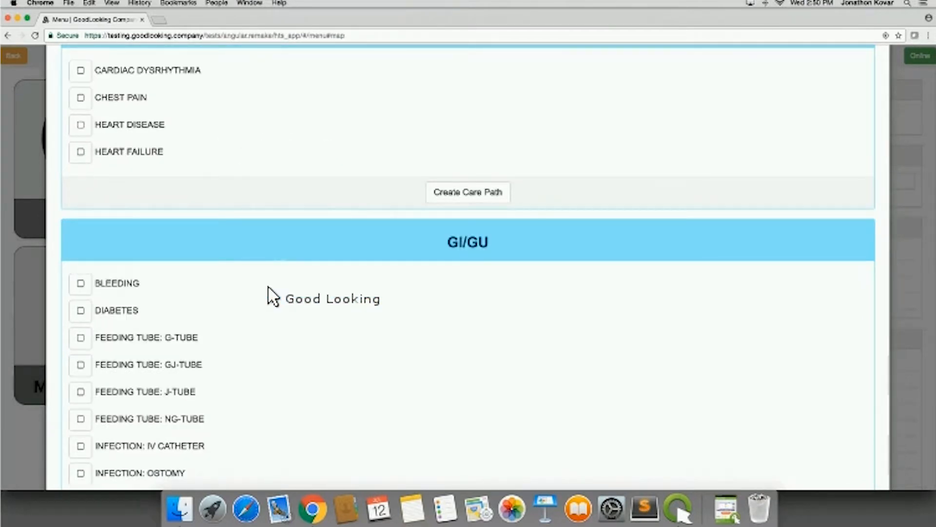
pyautogui.scroll(1, 273, 296)
pyautogui.scroll(-1, 268, 284)
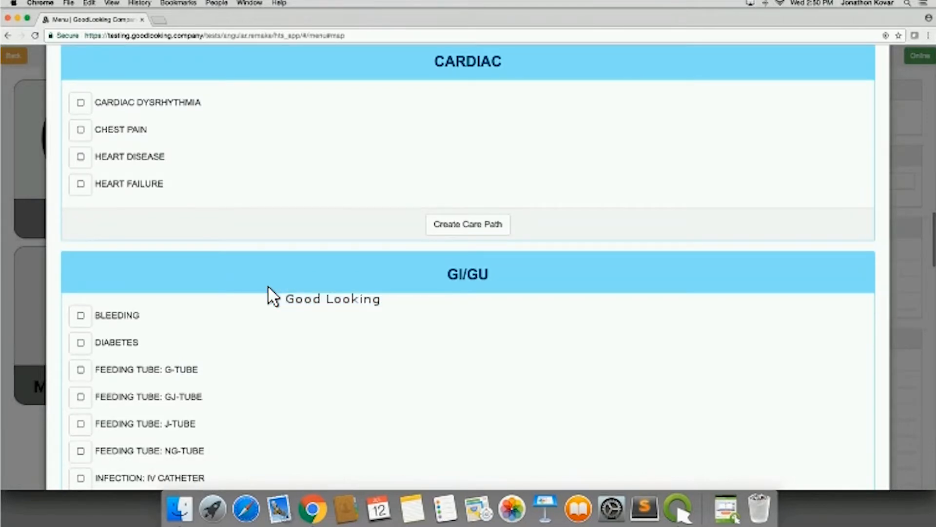
pyautogui.scroll(1, 267, 287)
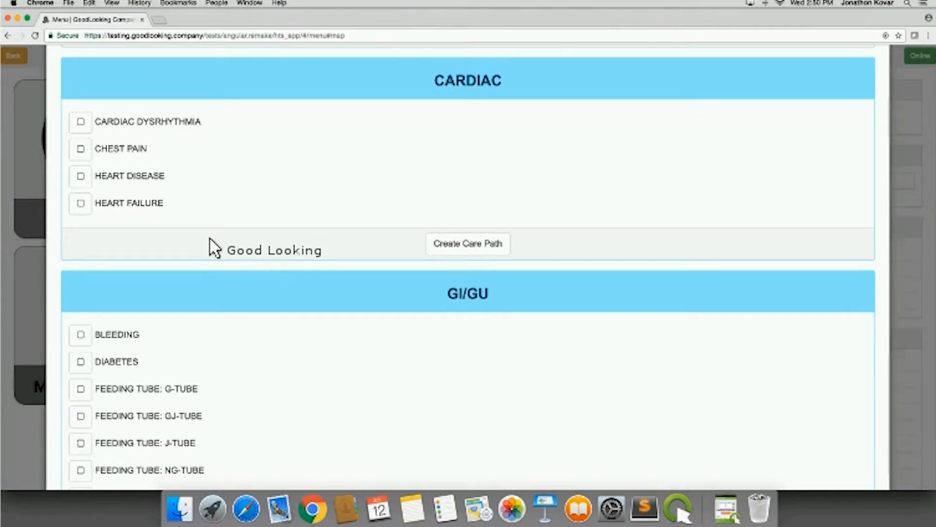
pyautogui.scroll(-1, 214, 248)
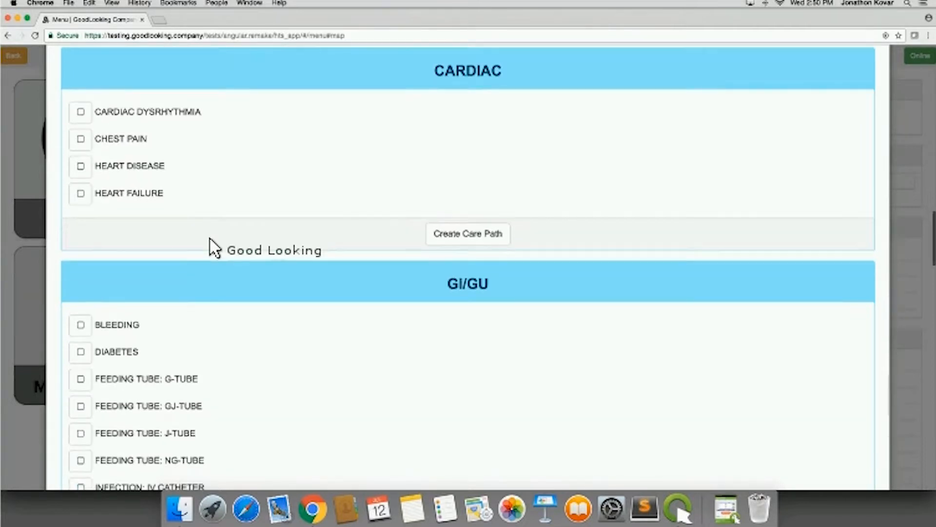
pyautogui.click(82, 107)
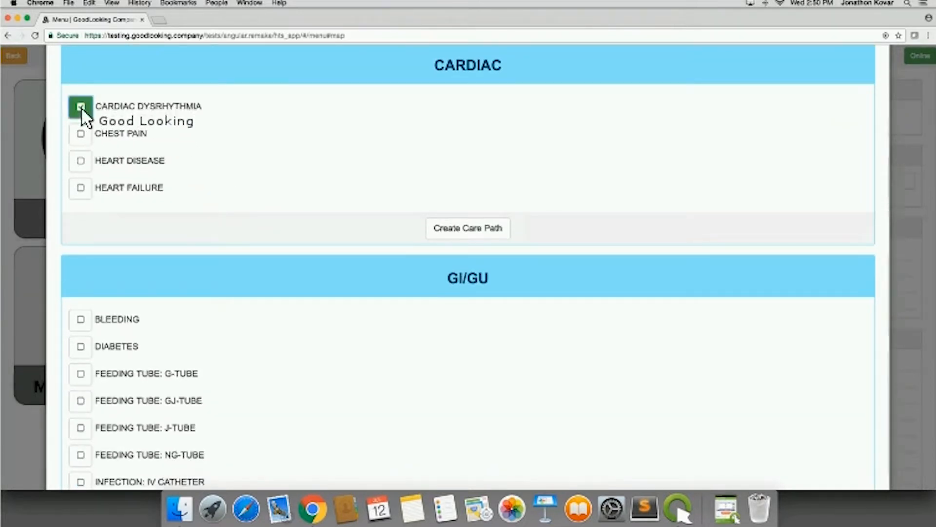
pyautogui.click(81, 188)
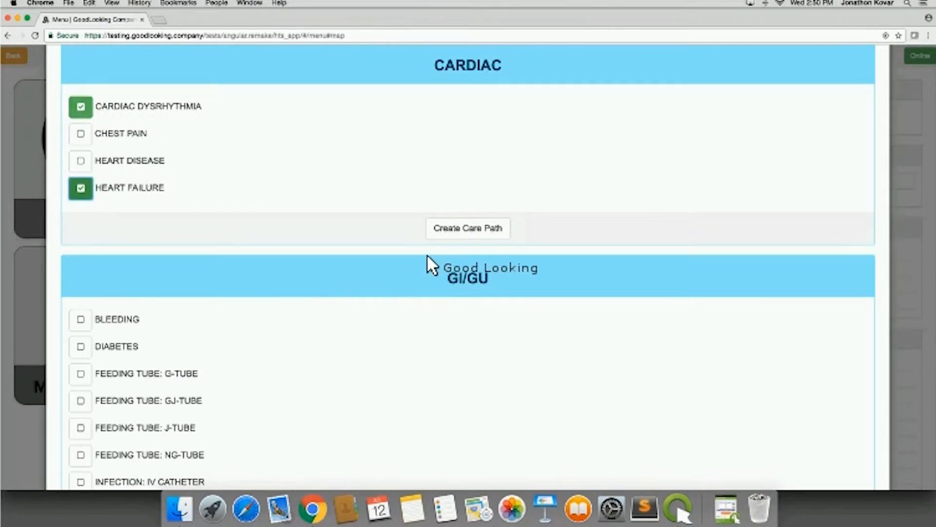
pyautogui.click(460, 227)
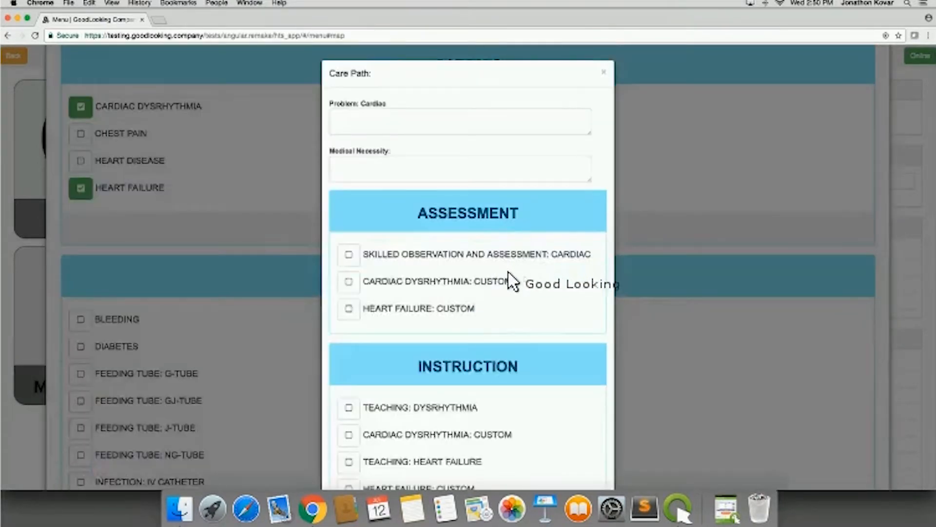
# - Add the cardiac skilled observation and assessment protocol for ineffective tissue perfusion, cardiac output factors, chest pain characteristics, vital signs with chest pain, and risk factors
pyautogui.scroll(-3, 512, 283)
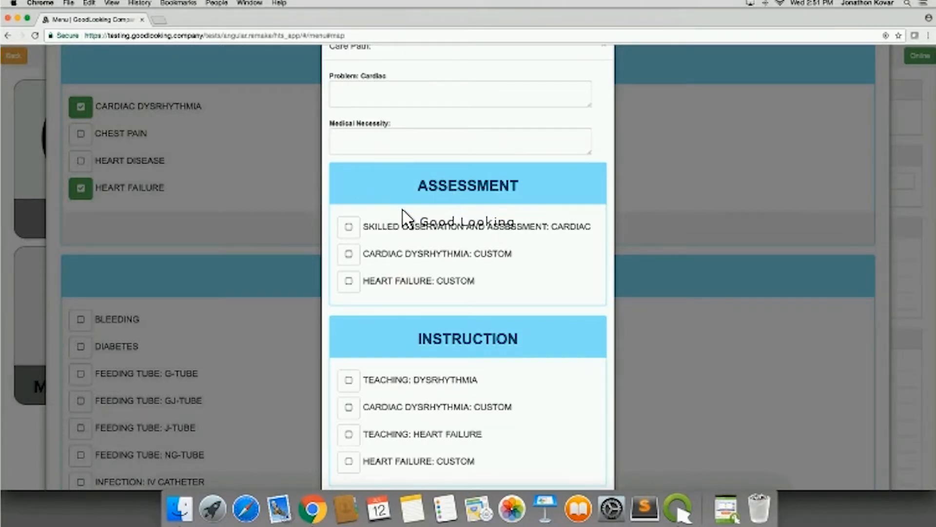
pyautogui.scroll(-5, 404, 212)
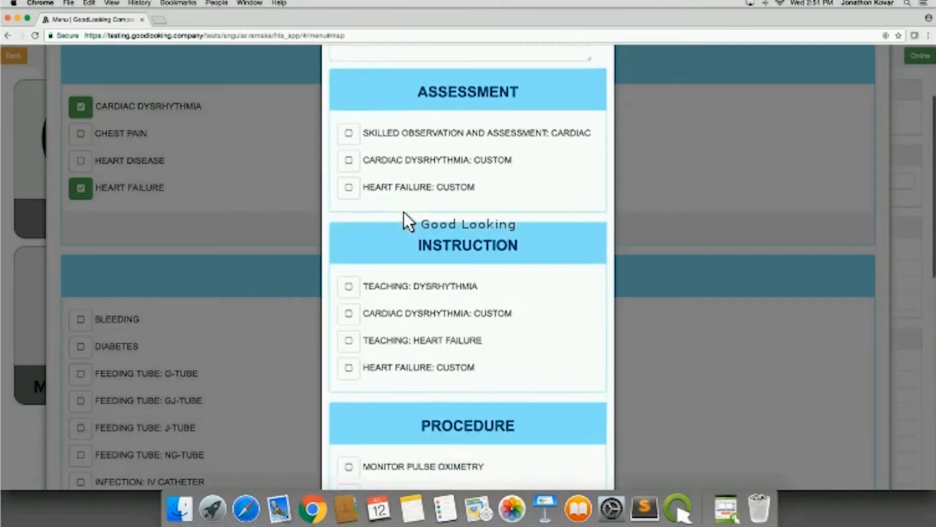
pyautogui.scroll(-6, 403, 214)
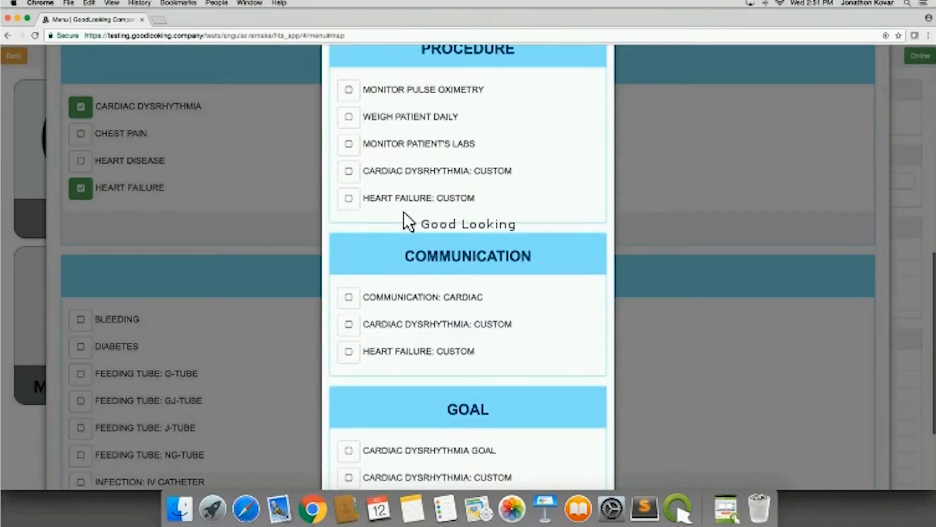
pyautogui.scroll(-3, 407, 222)
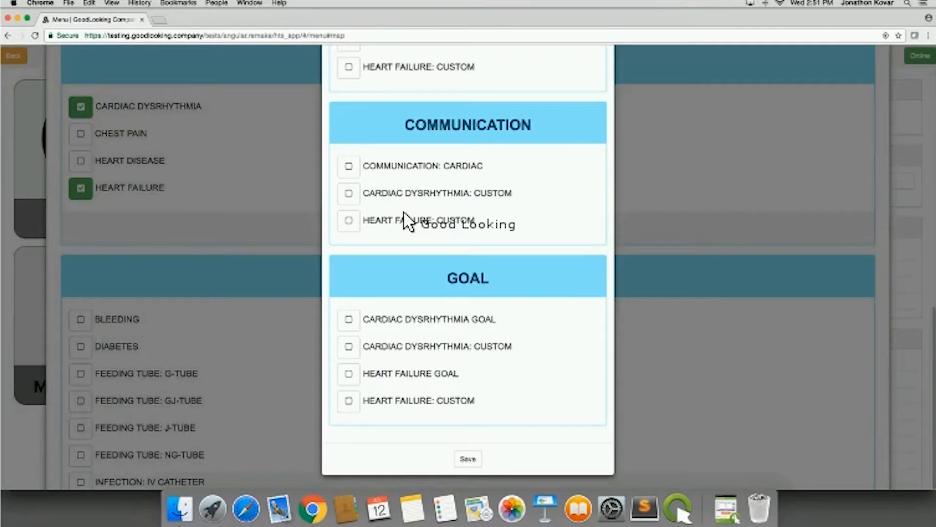
pyautogui.scroll(9, 405, 215)
pyautogui.scroll(3, 415, 220)
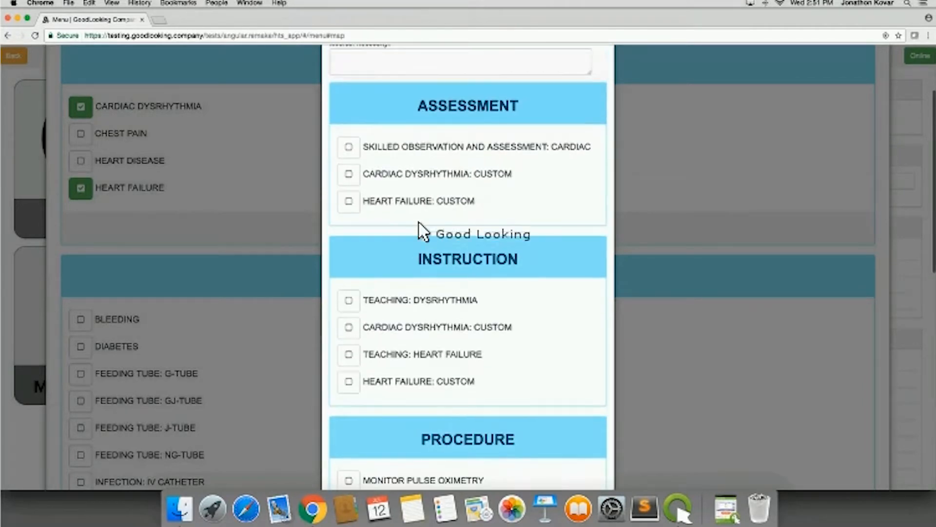
pyautogui.click(348, 148)
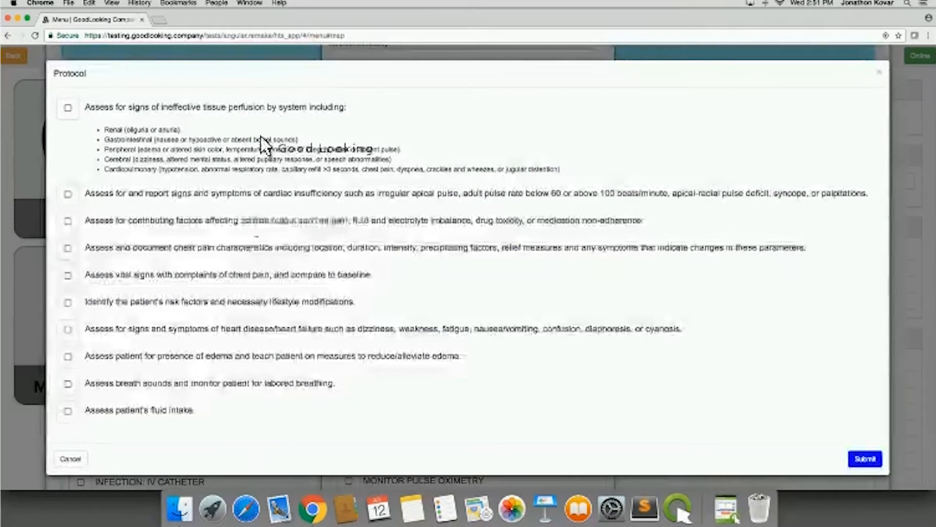
pyautogui.click(68, 107)
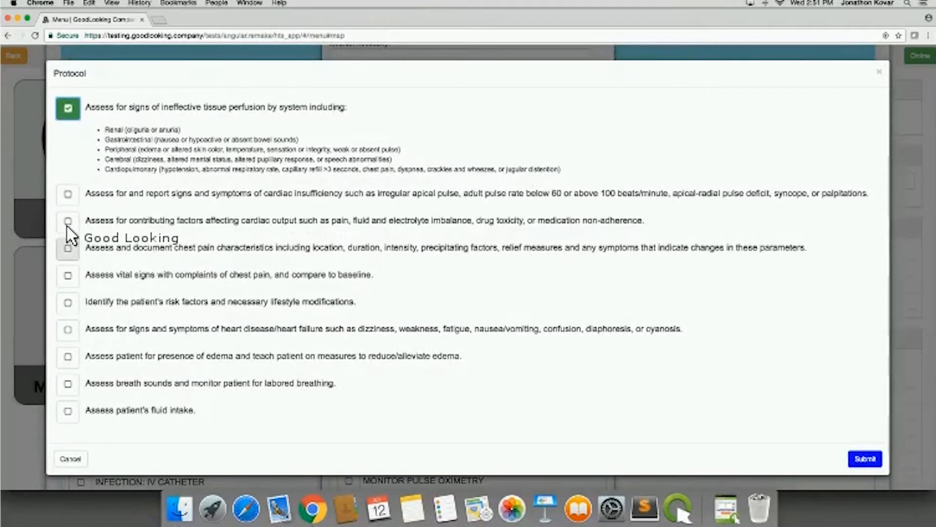
pyautogui.click(68, 222)
pyautogui.click(68, 248)
pyautogui.click(68, 276)
pyautogui.click(68, 303)
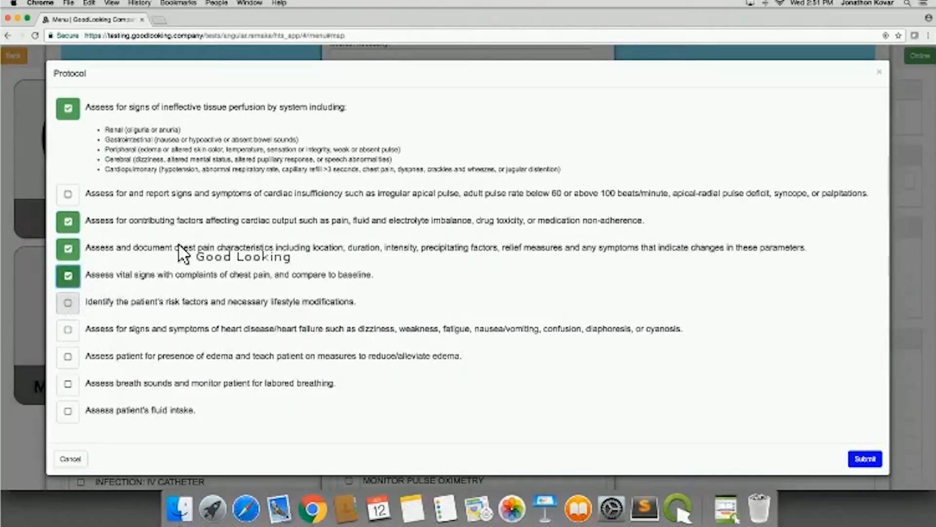
pyautogui.click(865, 458)
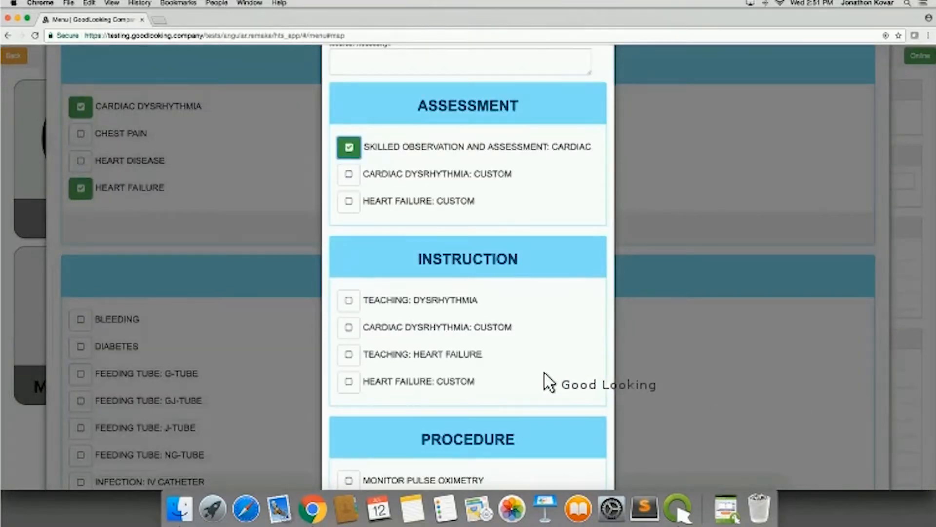
# - Check the cardiac care path's Procedure, Communication and Goal options and save the care path
pyautogui.scroll(-8, 545, 373)
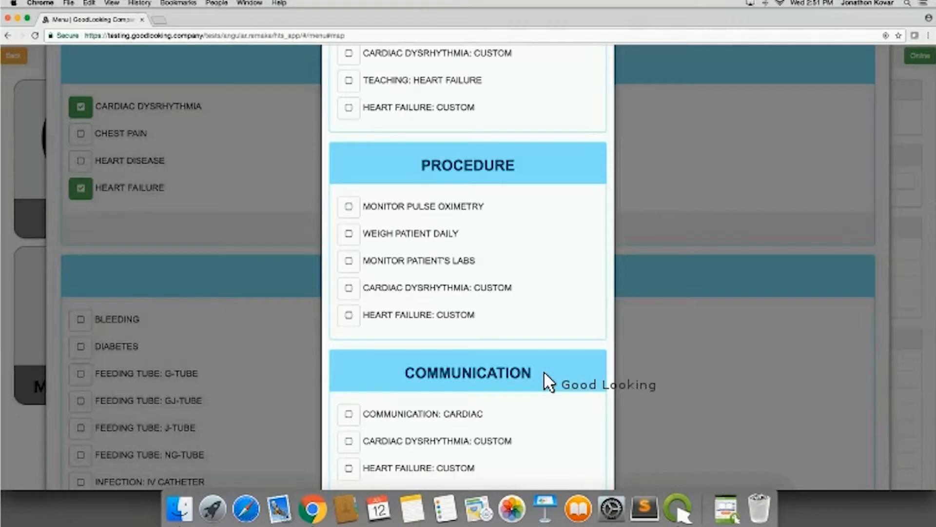
pyautogui.scroll(-4, 545, 373)
pyautogui.scroll(-4, 544, 373)
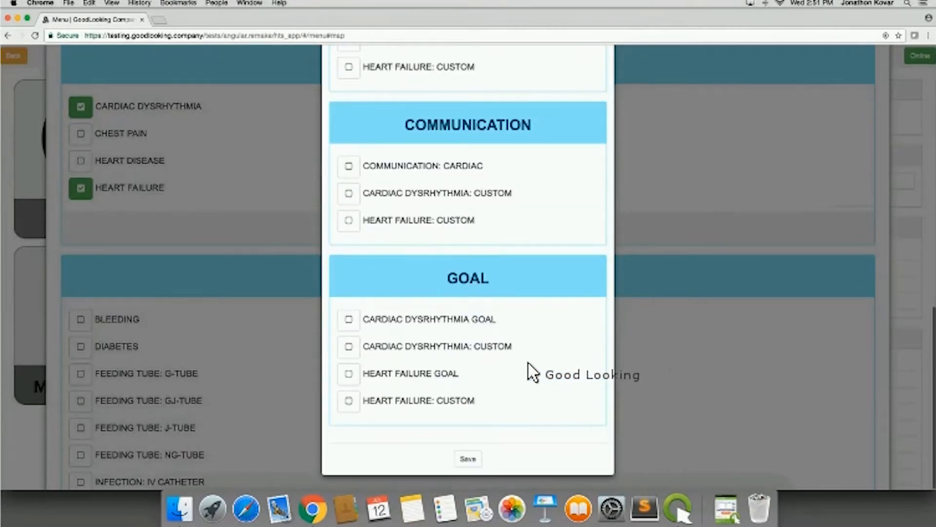
pyautogui.click(468, 459)
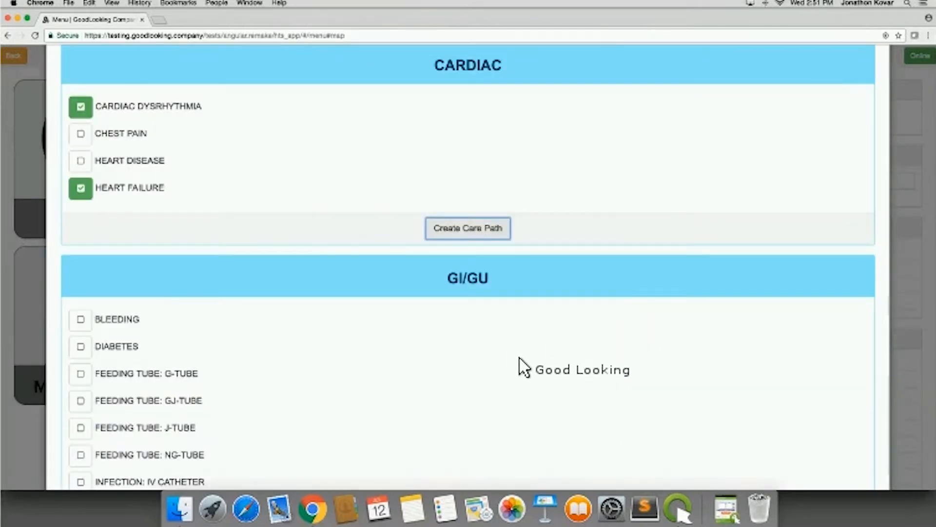
# - Review the problem lists from GI/GU through wound care, medical condition, medication regimen, Mobility, Neurological and Pain
pyautogui.scroll(-3, 520, 363)
pyautogui.scroll(-2, 521, 364)
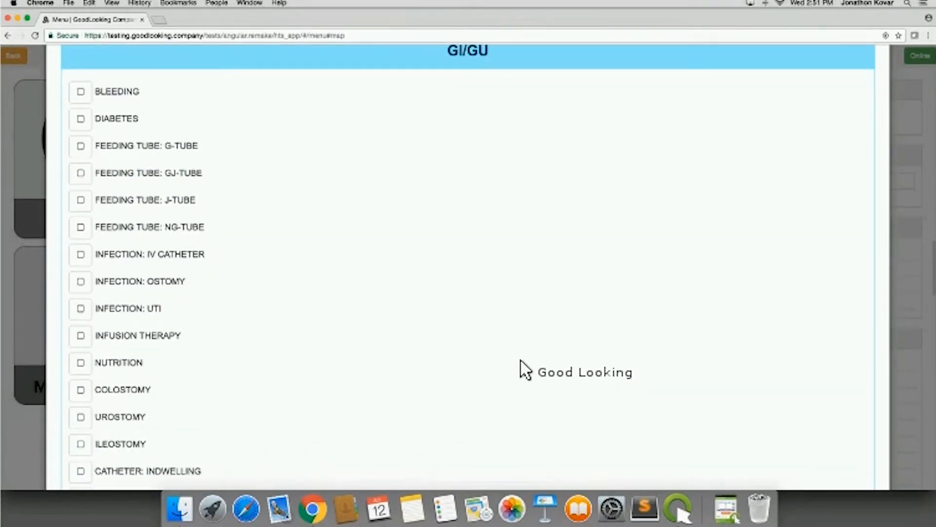
pyautogui.scroll(-1, 521, 362)
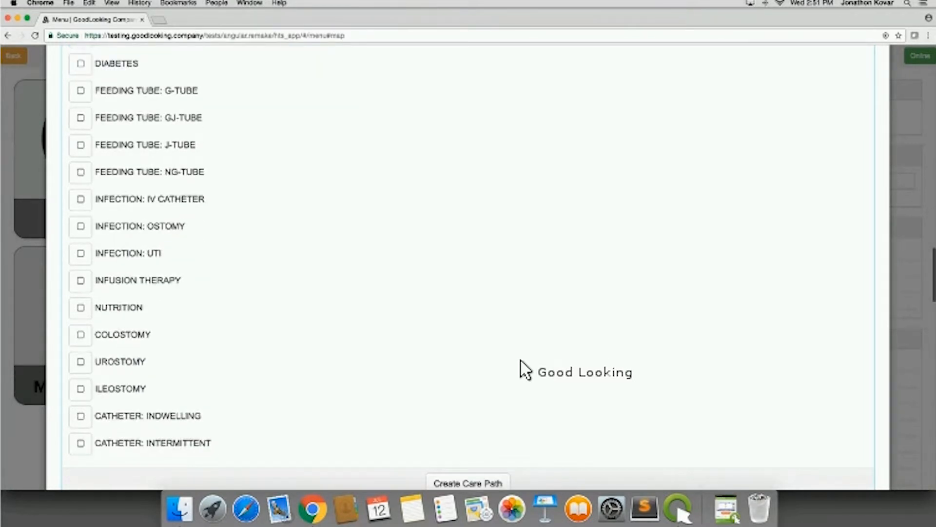
pyautogui.scroll(-4, 520, 363)
pyautogui.scroll(-2, 600, 381)
pyautogui.scroll(-3, 600, 381)
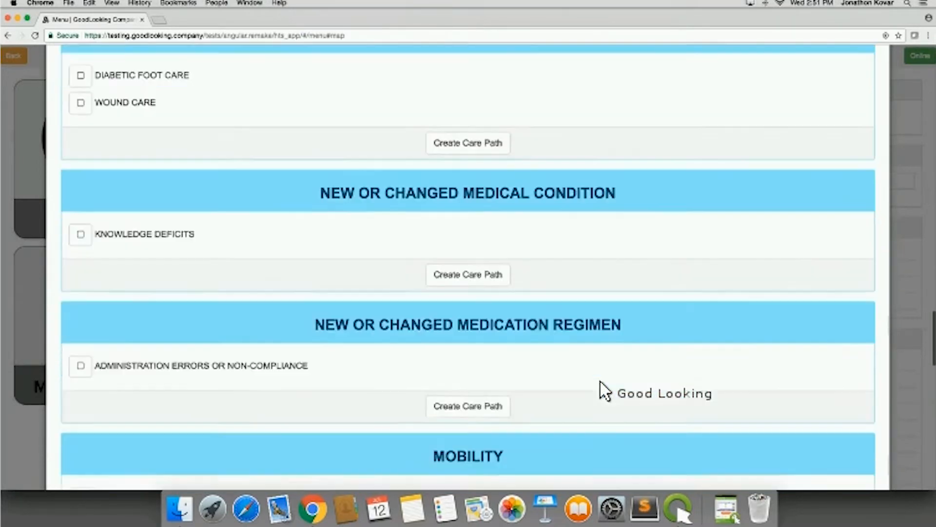
pyautogui.scroll(-1, 601, 386)
pyautogui.scroll(-1, 488, 219)
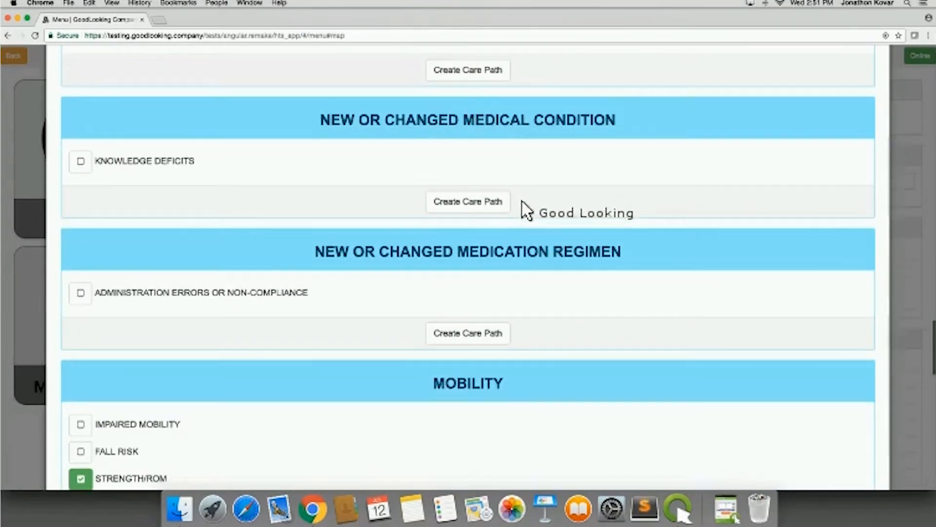
pyautogui.scroll(-1, 472, 280)
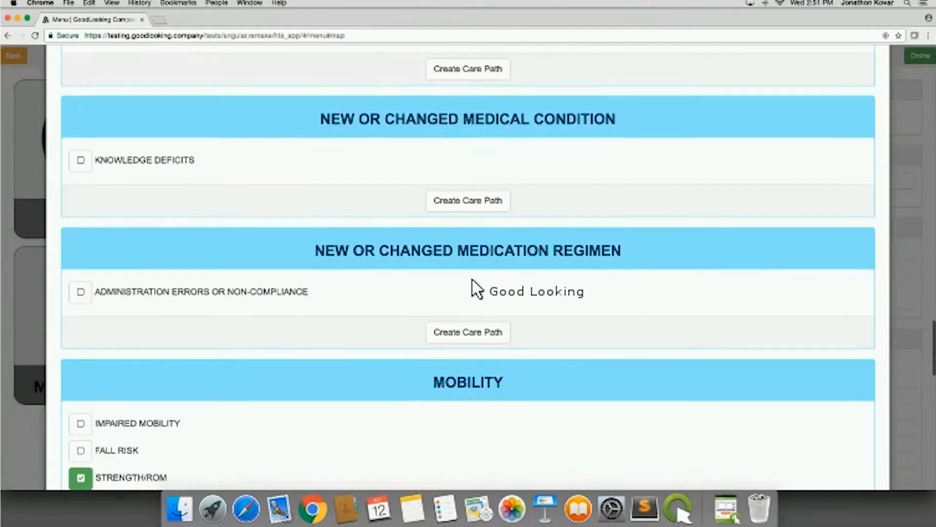
pyautogui.scroll(-2, 487, 205)
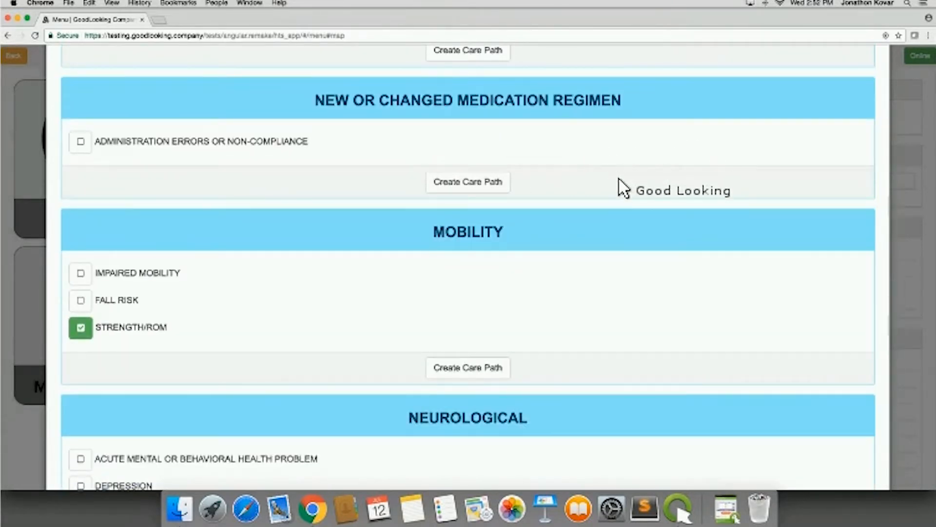
pyautogui.scroll(-1, 556, 205)
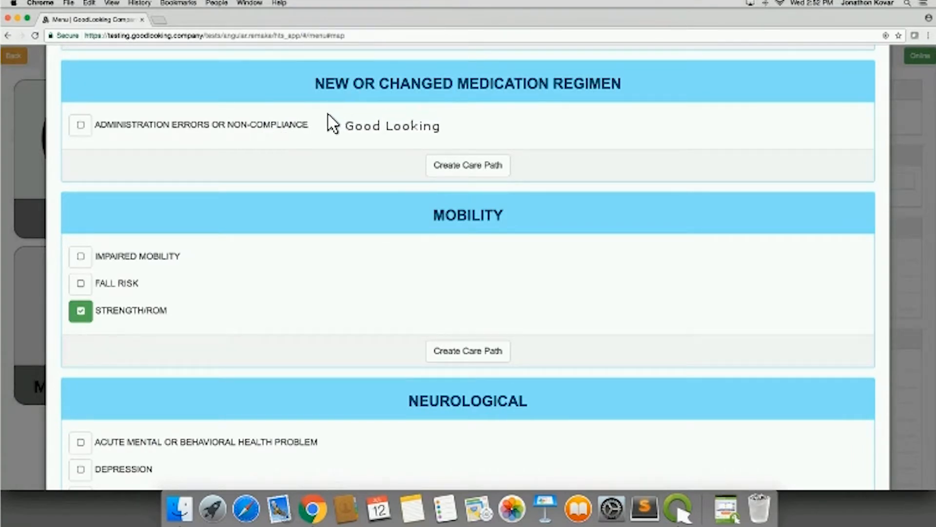
pyautogui.scroll(-3, 631, 277)
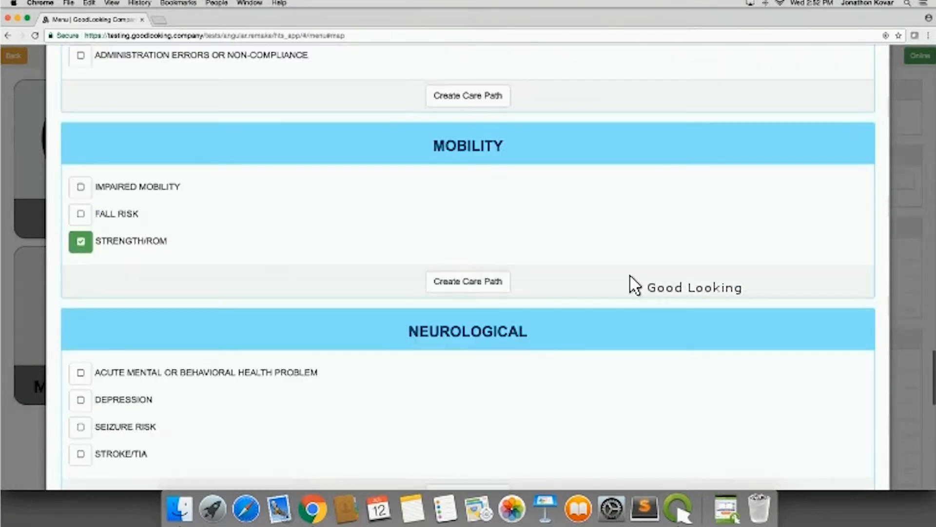
pyautogui.scroll(-4, 631, 286)
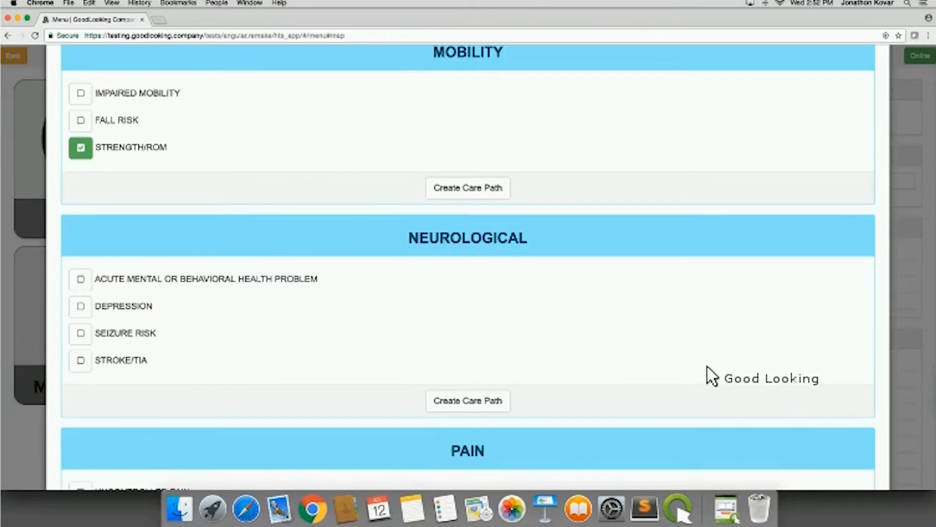
pyautogui.scroll(-2, 712, 377)
pyautogui.scroll(-5, 714, 369)
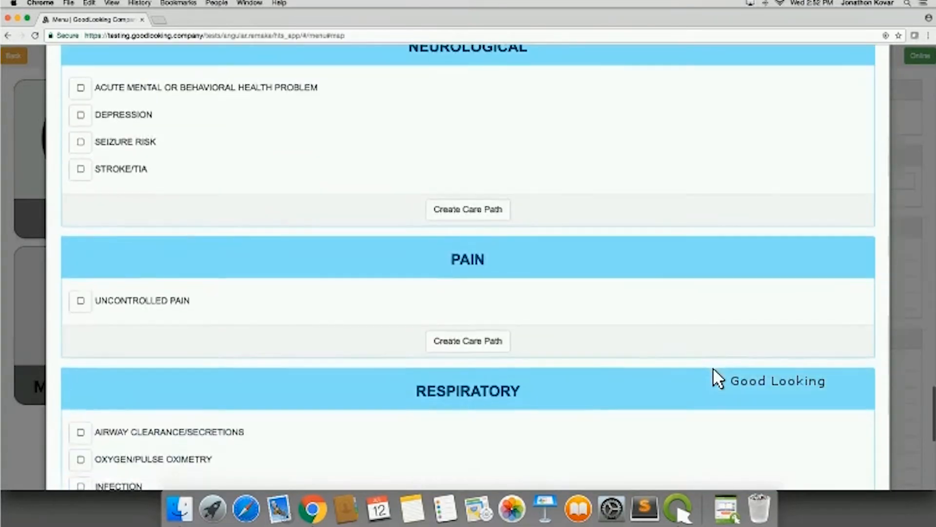
# - Select Ventilator as the respiratory problem and start creating its care path
pyautogui.scroll(-4, 713, 370)
pyautogui.scroll(-5, 713, 371)
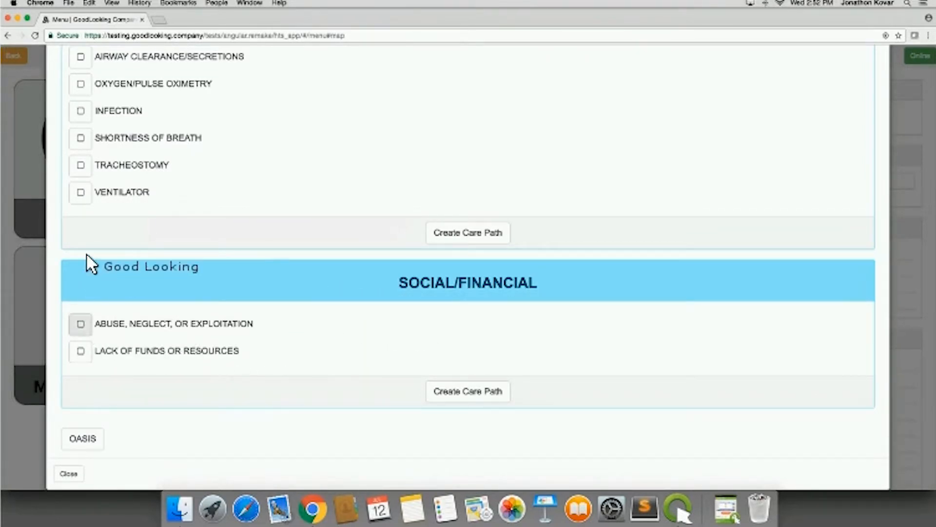
pyautogui.click(190, 193)
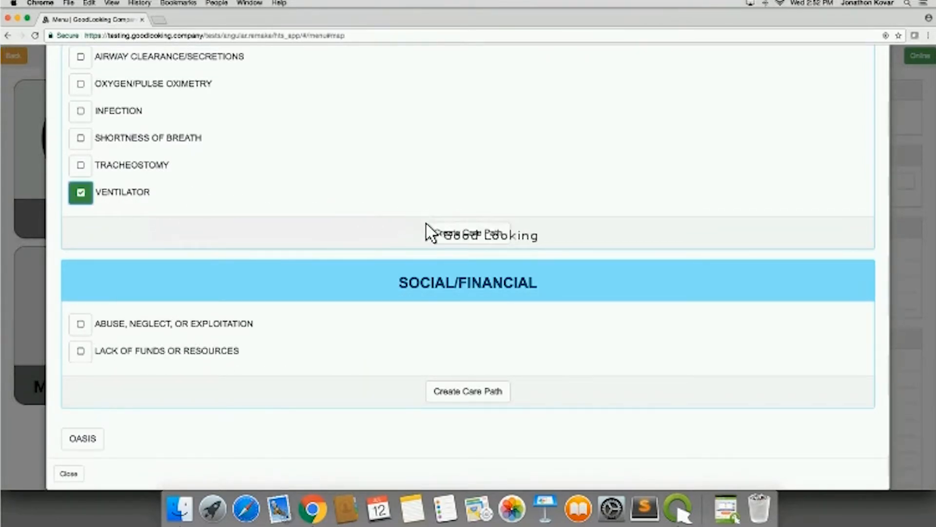
pyautogui.click(449, 233)
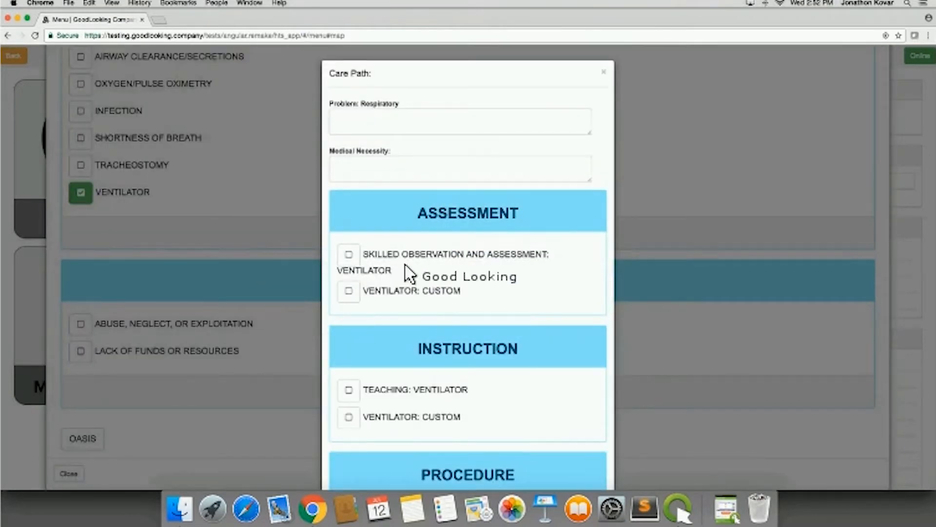
# - Look through the ventilator care path's teaching protocol under Instruction and its Ventilator protocol under Procedure without submitting either
pyautogui.scroll(-2, 363, 188)
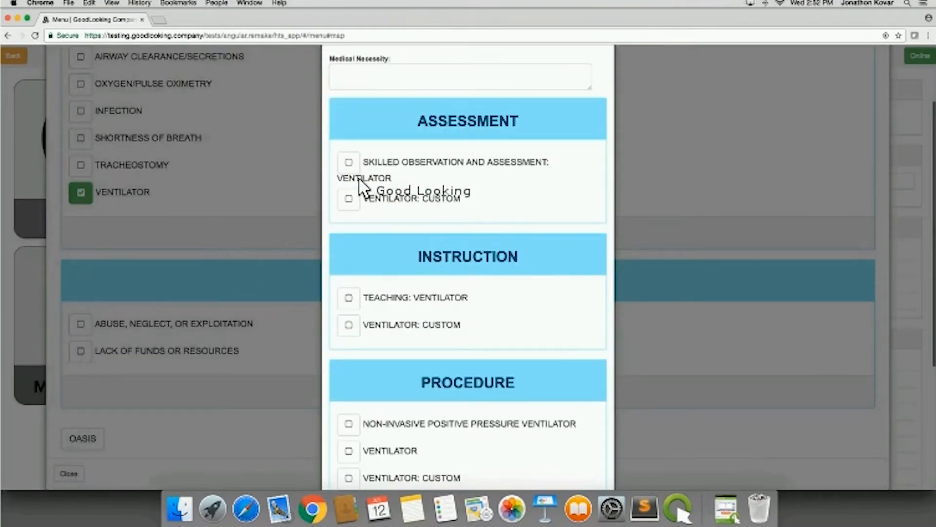
pyautogui.click(350, 298)
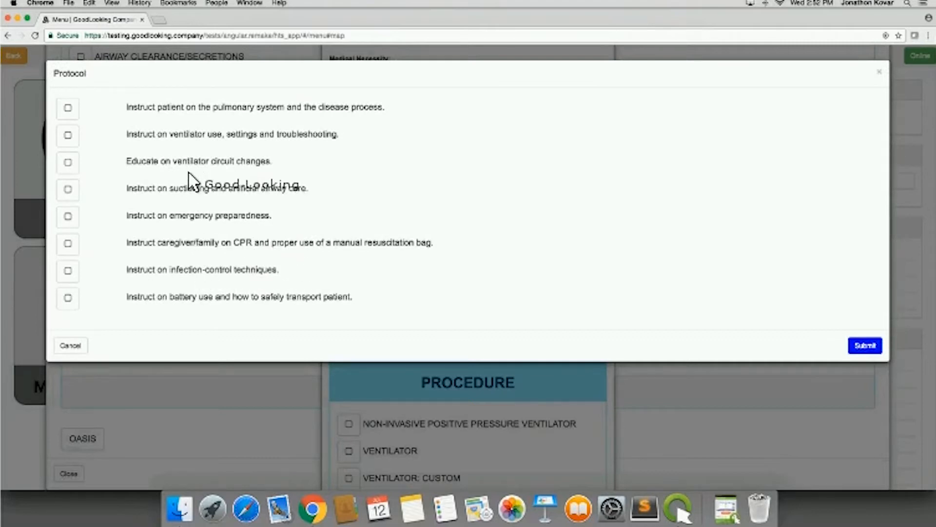
pyautogui.click(83, 344)
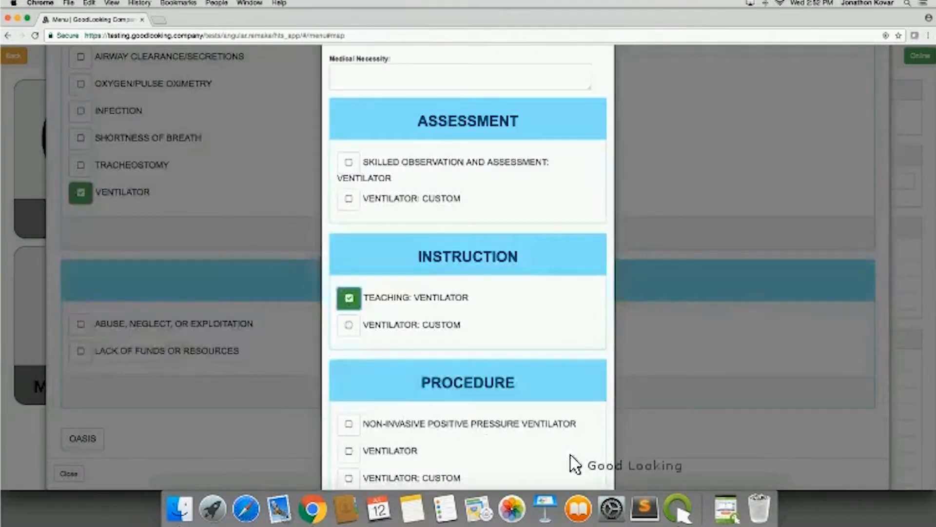
pyautogui.scroll(-4, 557, 356)
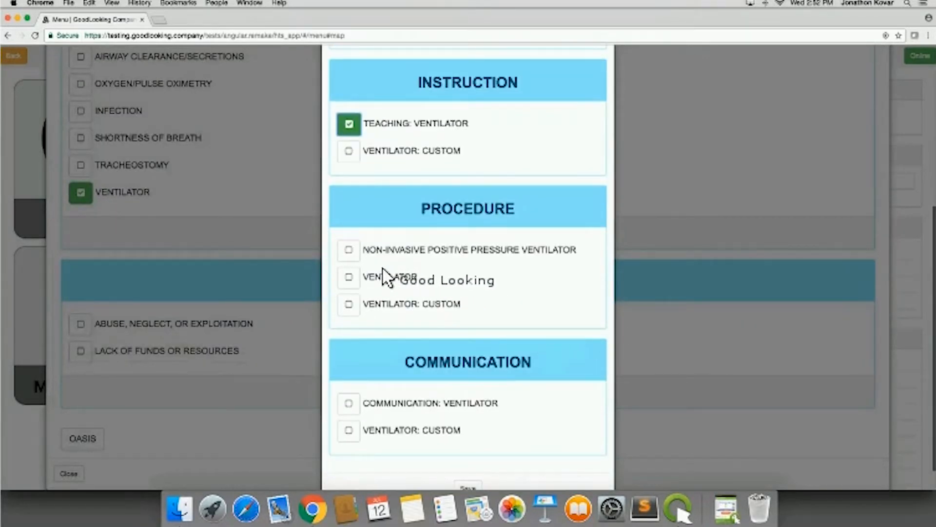
pyautogui.click(349, 268)
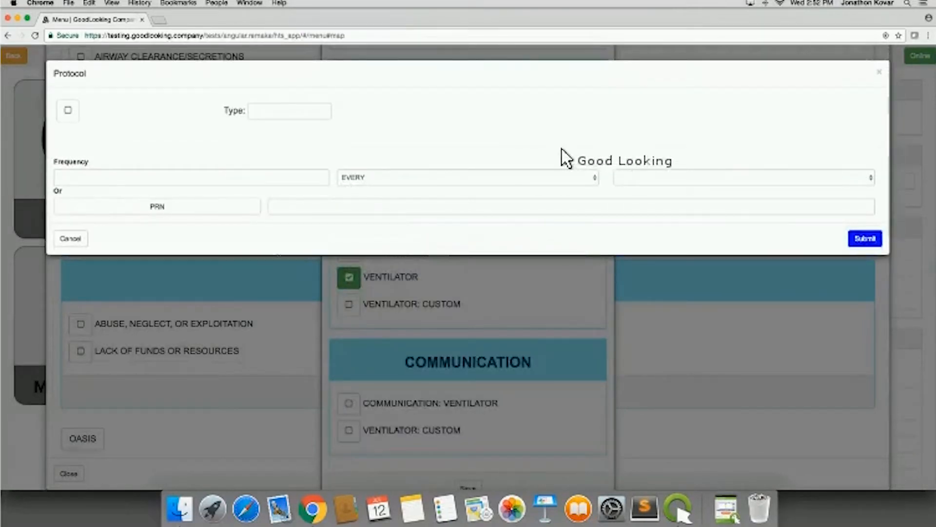
pyautogui.click(879, 71)
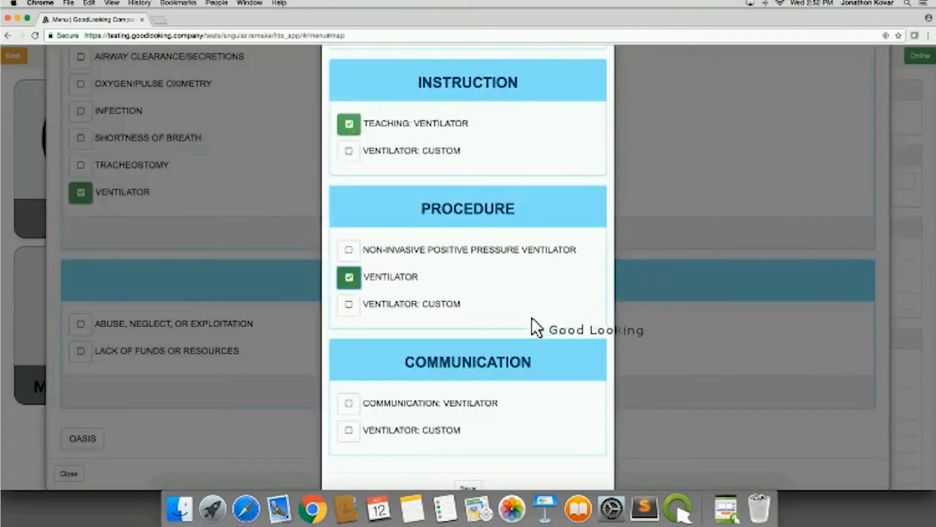
# - Check the ventilator care path's Communication options, leave it unsaved and return from the Care Path to the visit menu
pyautogui.scroll(-1, 507, 344)
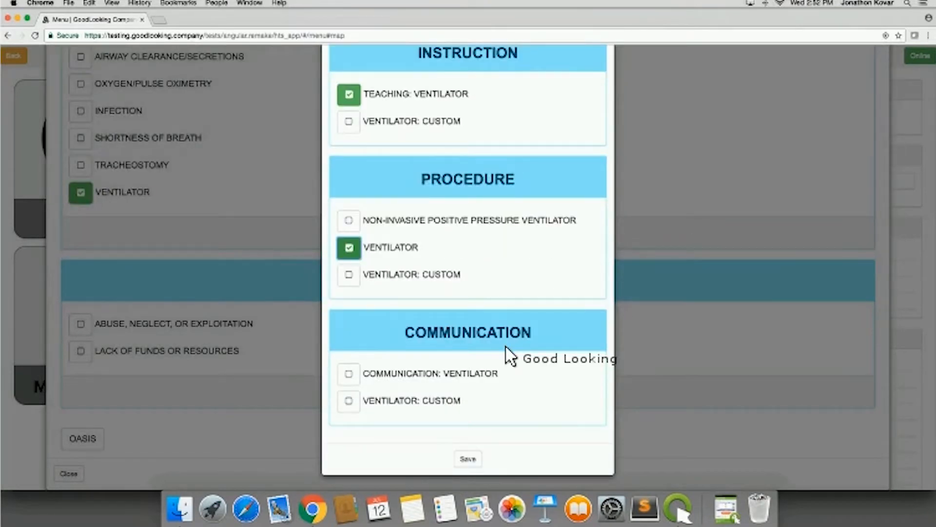
pyautogui.scroll(8, 507, 356)
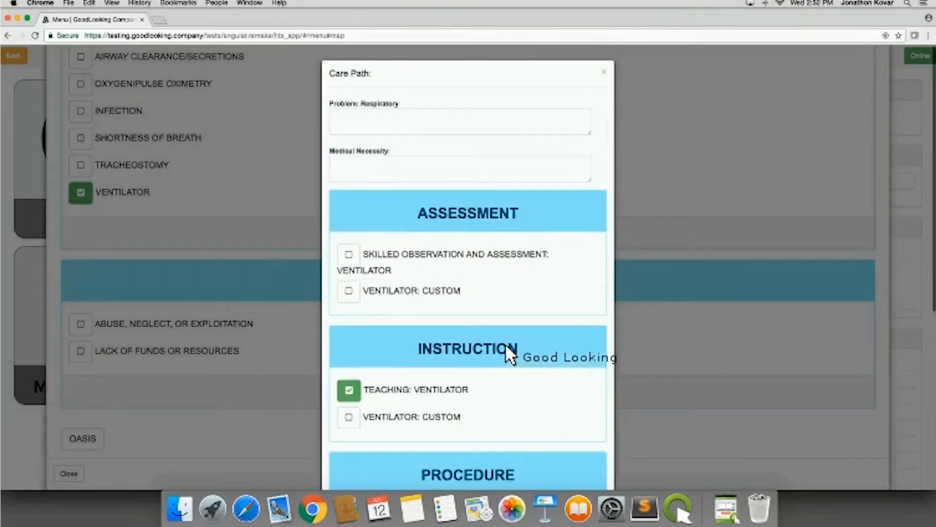
pyautogui.click(603, 74)
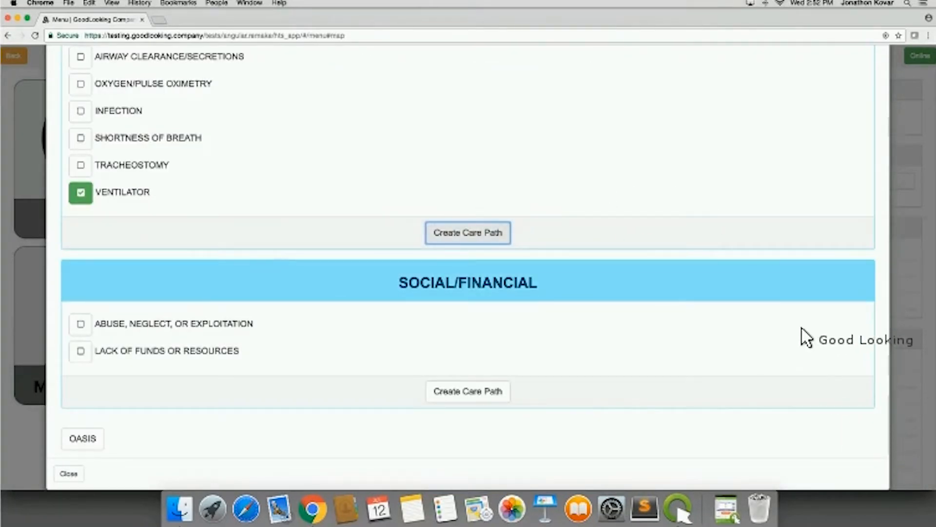
pyautogui.scroll(5, 795, 315)
pyautogui.scroll(15, 792, 314)
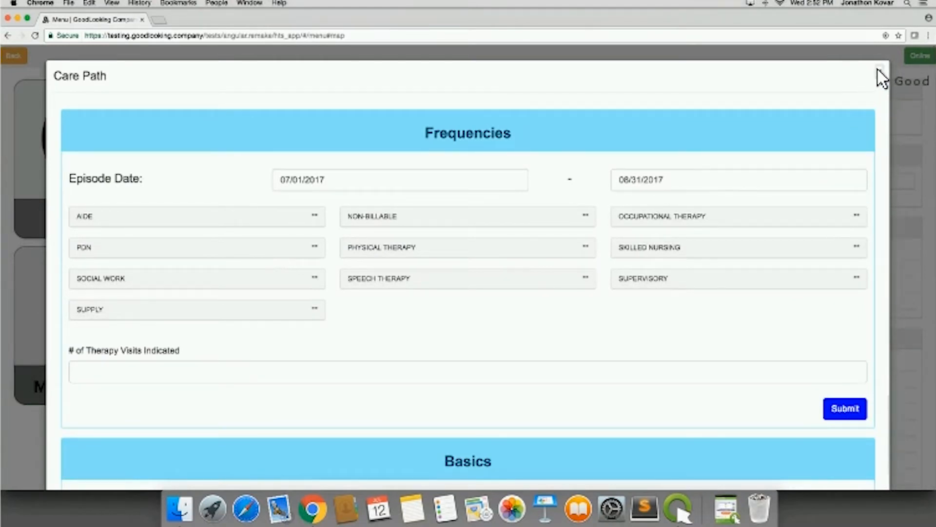
pyautogui.click(878, 69)
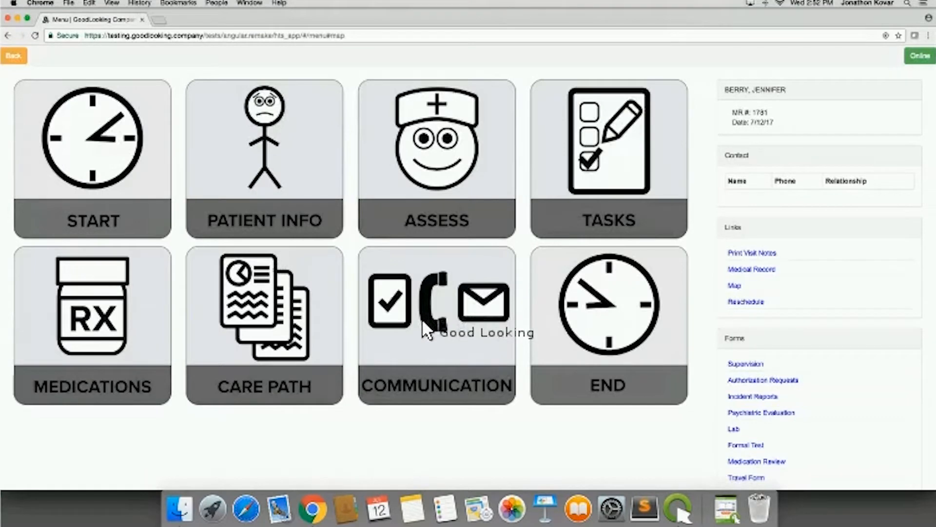
# - Submit the visit communication with the problem to monitor "Patient complains of a fever. Took Tylenol at 11am." and nothing else to report
pyautogui.click(422, 318)
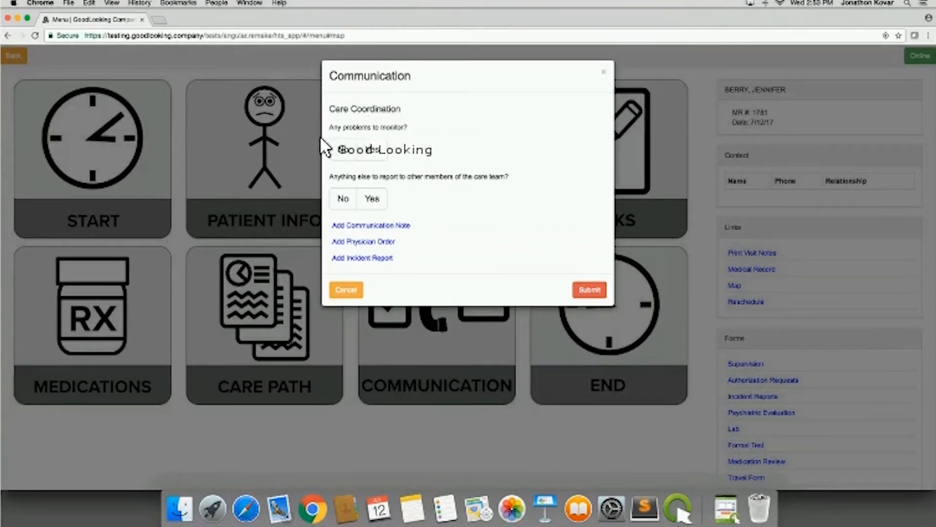
pyautogui.click(373, 151)
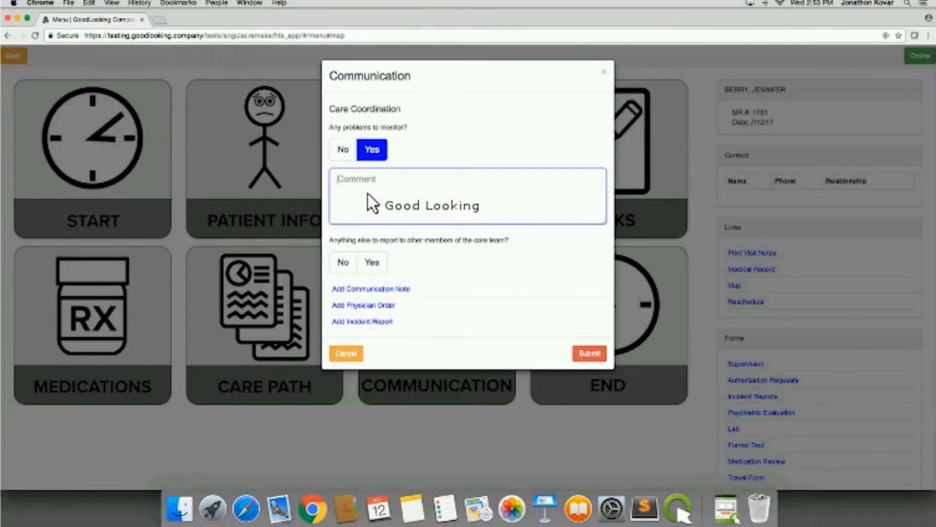
pyautogui.write('Patient complains of a fever. Took Tylenol at 11am.')
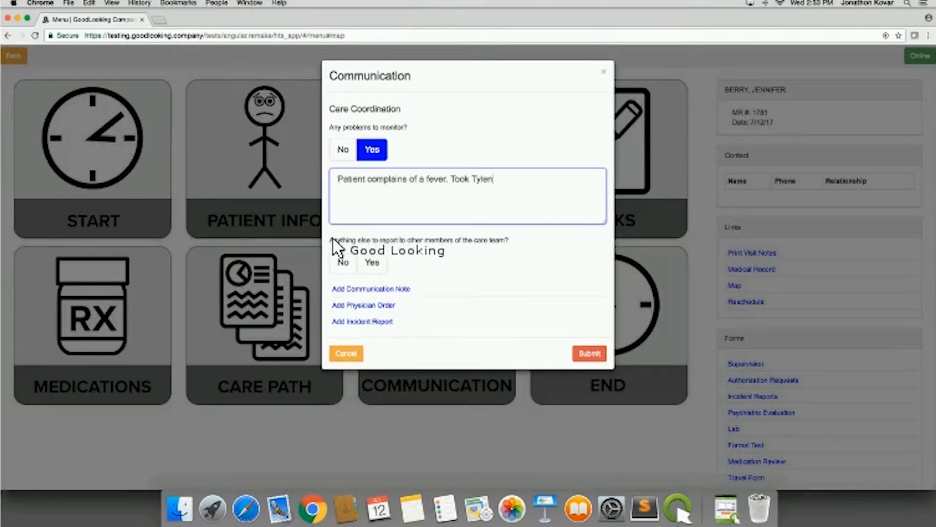
pyautogui.click(343, 262)
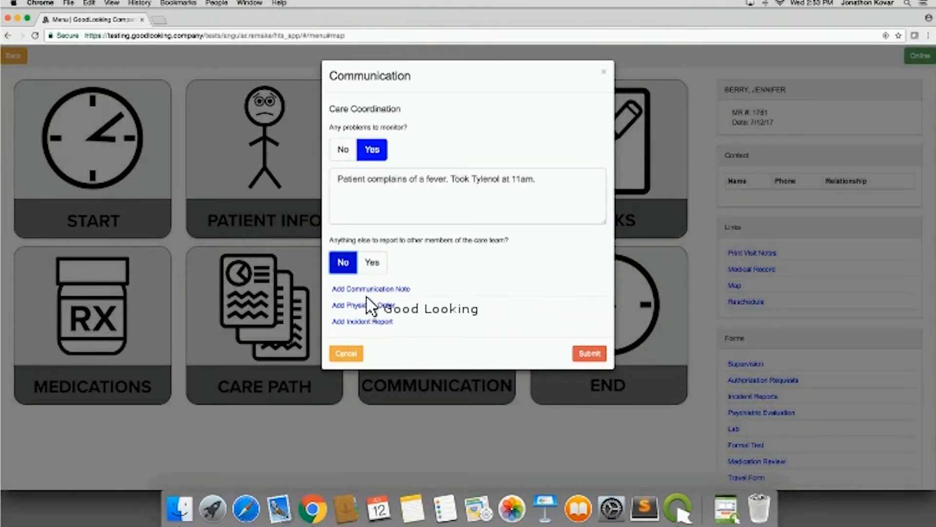
pyautogui.click(596, 349)
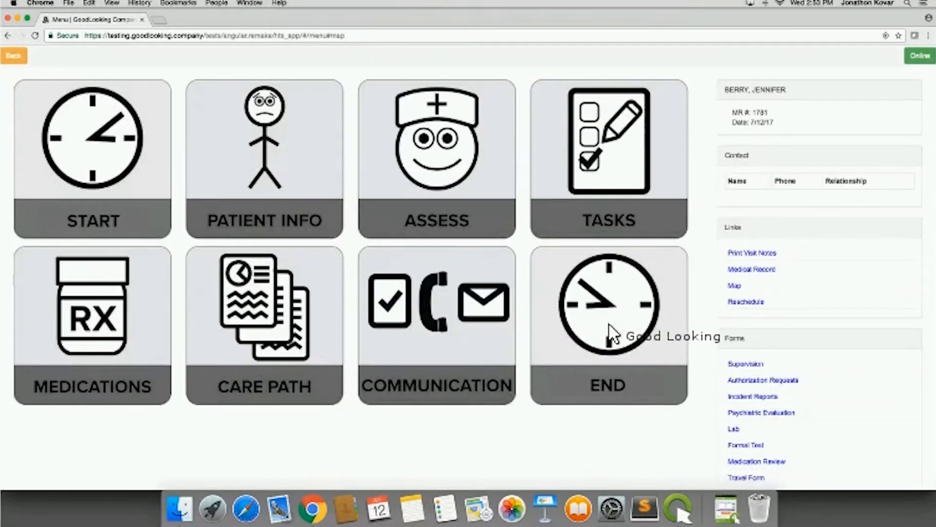
# - Look at the patient signature pad, set care turned over to Caregiver for the end of the visit, and sign and save
pyautogui.click(610, 324)
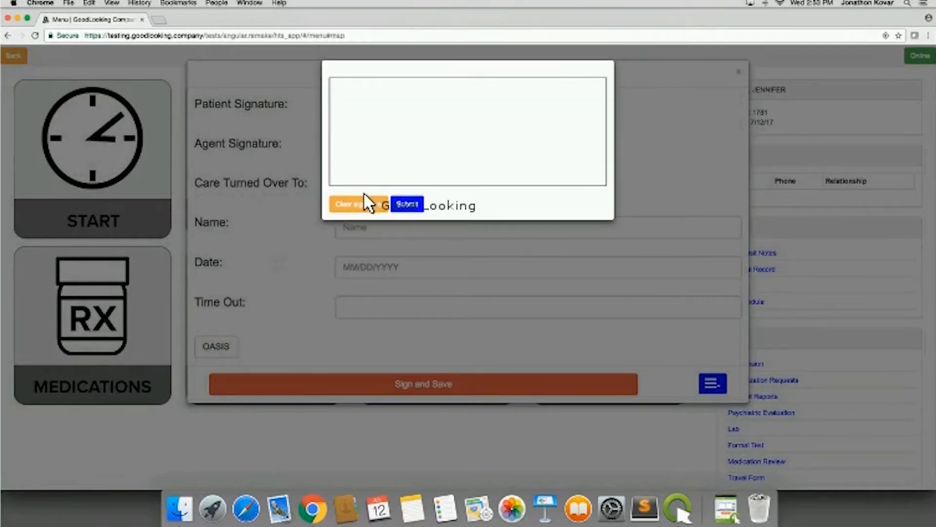
pyautogui.click(646, 101)
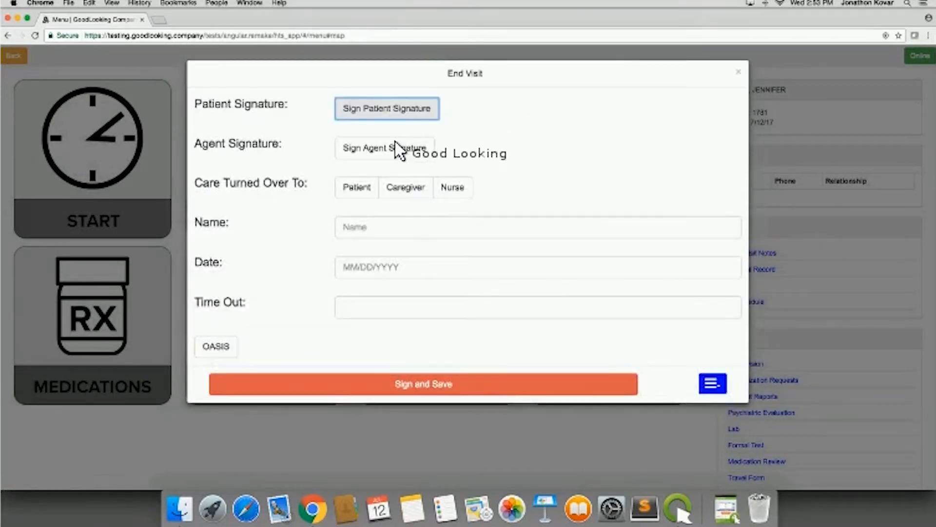
pyautogui.click(375, 190)
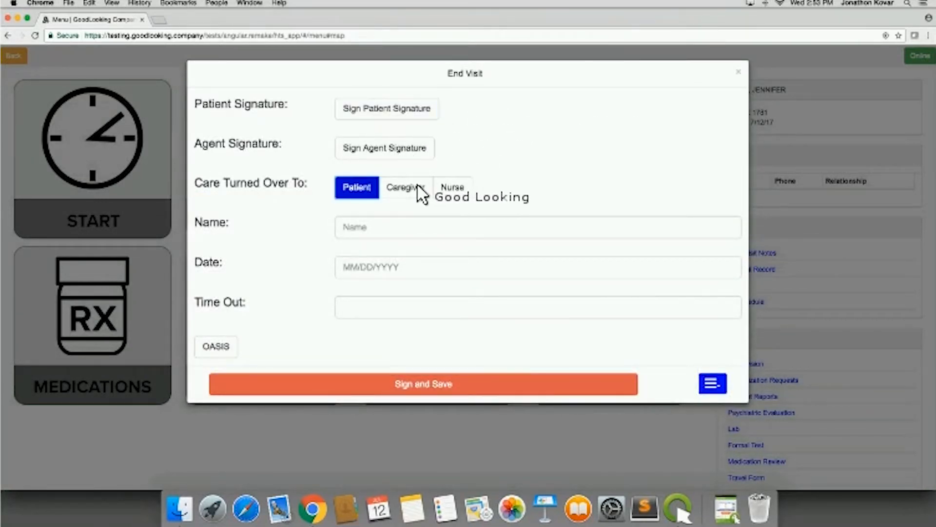
pyautogui.click(416, 189)
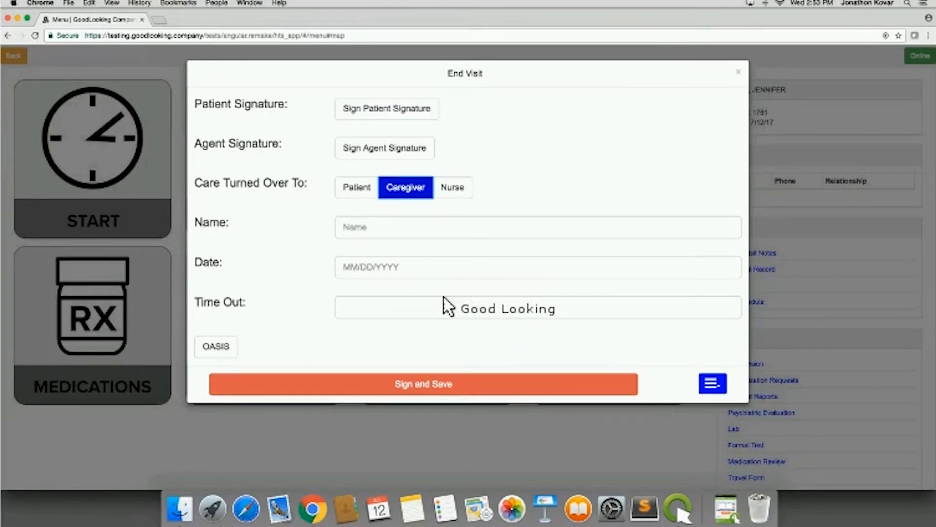
pyautogui.click(436, 382)
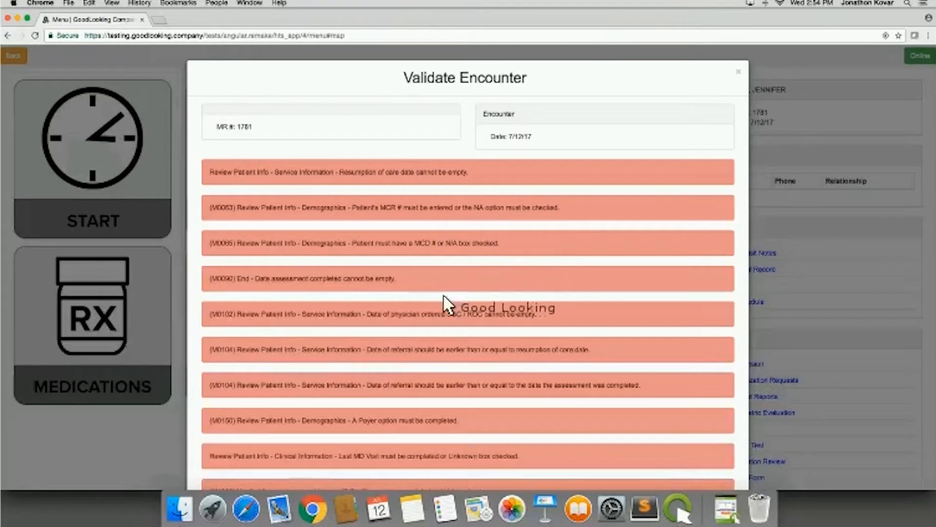
# - Review the encounter's validation list and return to the day's visit schedule
pyautogui.scroll(-5, 442, 305)
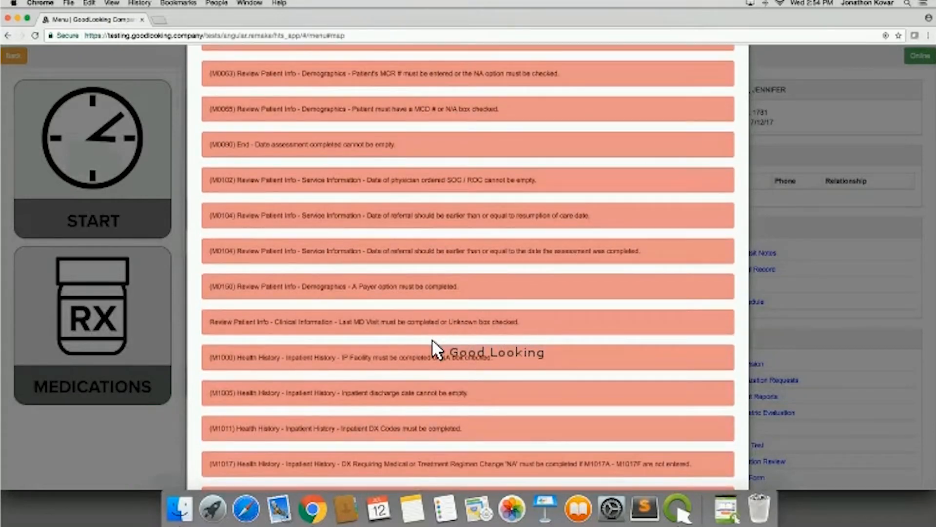
pyautogui.scroll(-10, 432, 339)
pyautogui.scroll(15, 432, 339)
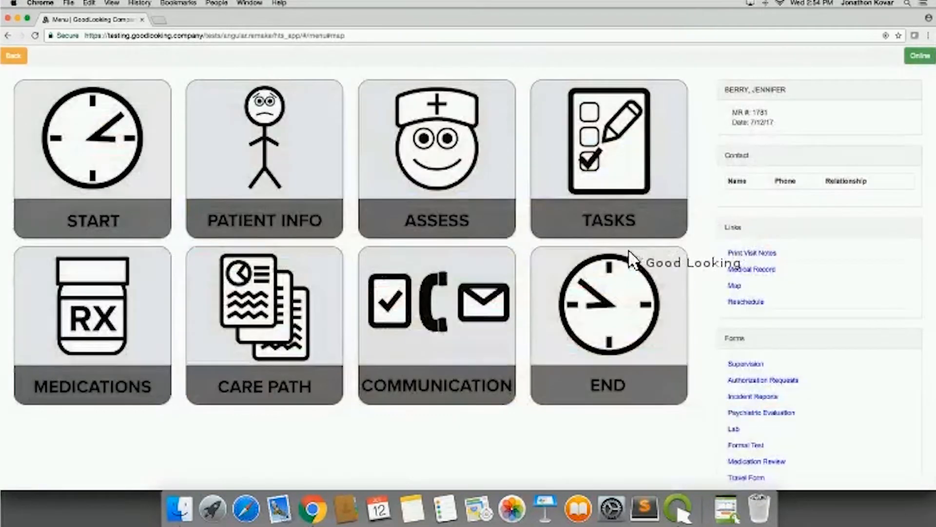
pyautogui.click(631, 259)
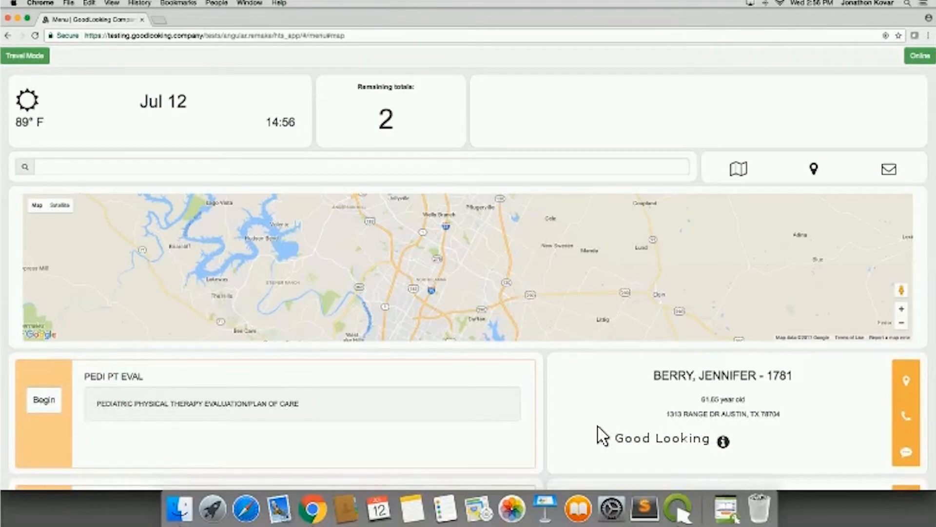
# - Look over the day's scheduled visits and begin the PEDI PT EVAL visit
pyautogui.scroll(-2, 591, 408)
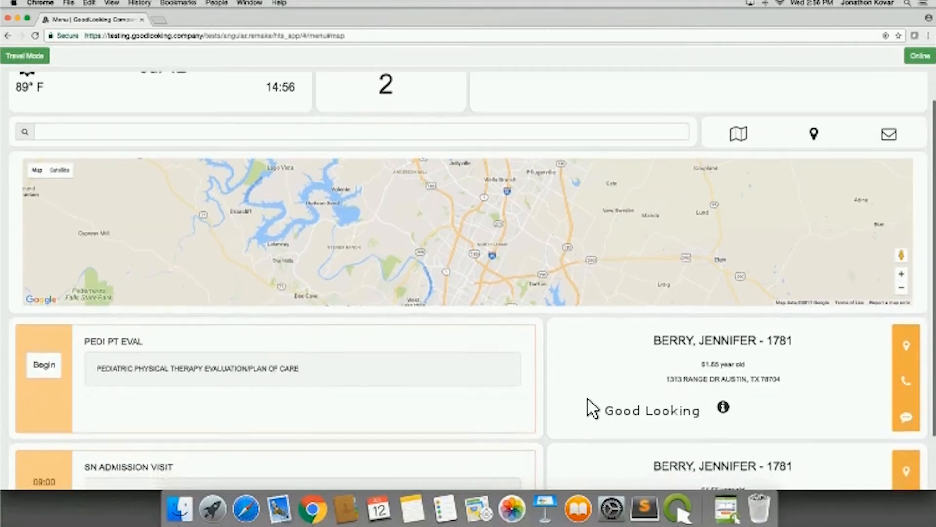
pyautogui.scroll(1, 591, 408)
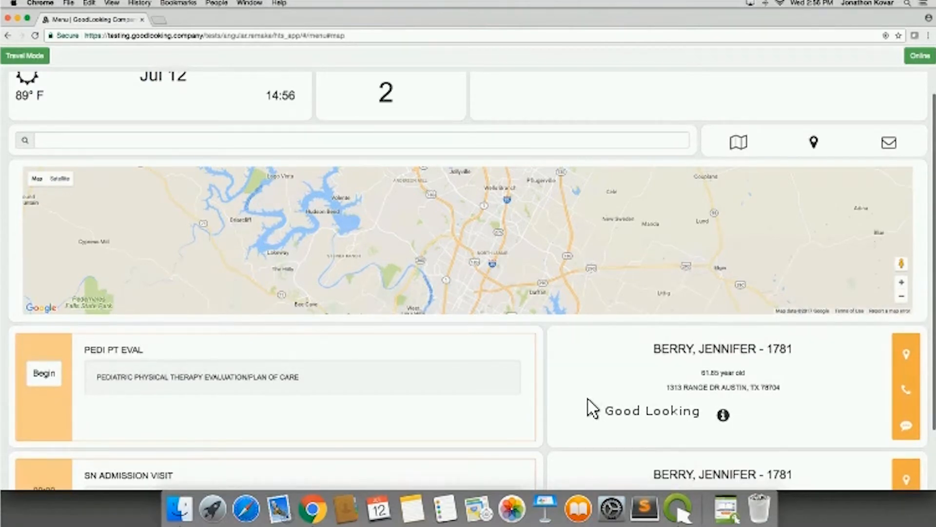
pyautogui.scroll(1, 556, 397)
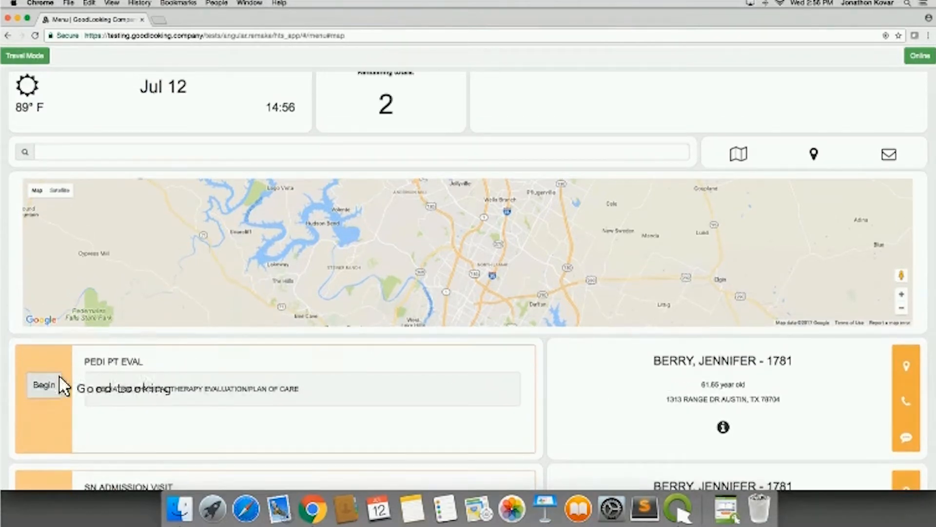
pyautogui.click(49, 383)
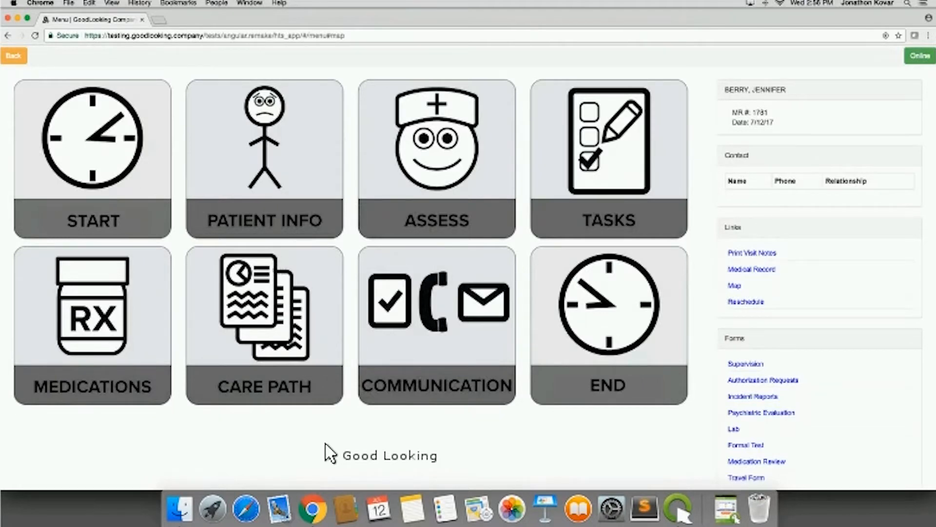
# - Set the visit's purpose to Assessment and save the Start Visit section
pyautogui.click(104, 183)
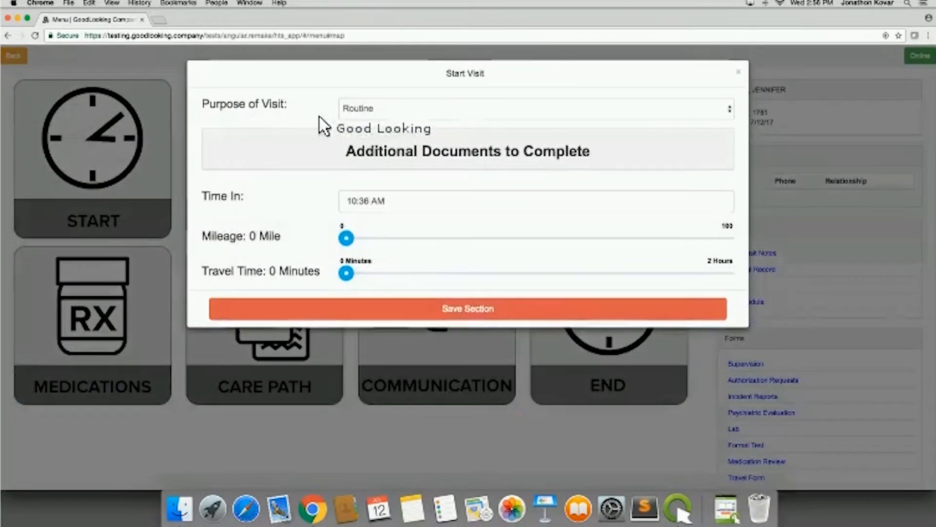
pyautogui.click(448, 103)
pyautogui.click(435, 64)
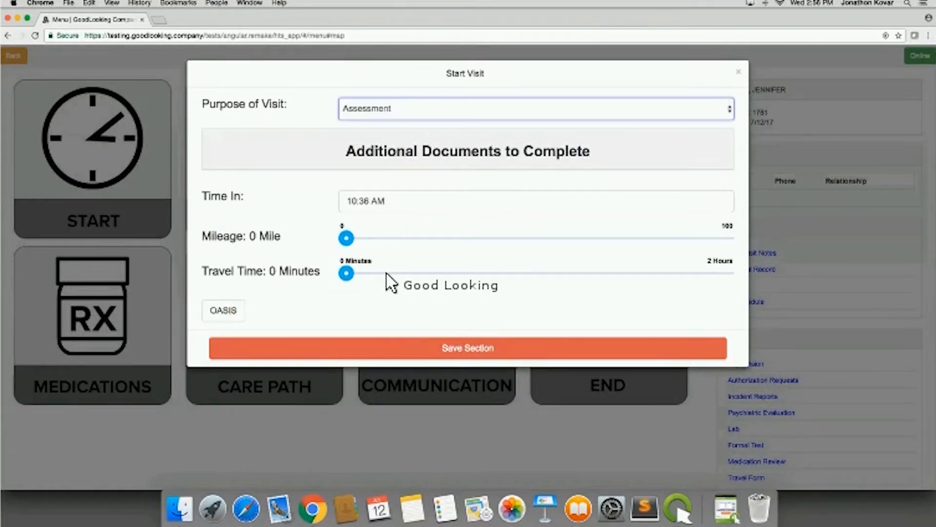
pyautogui.click(387, 343)
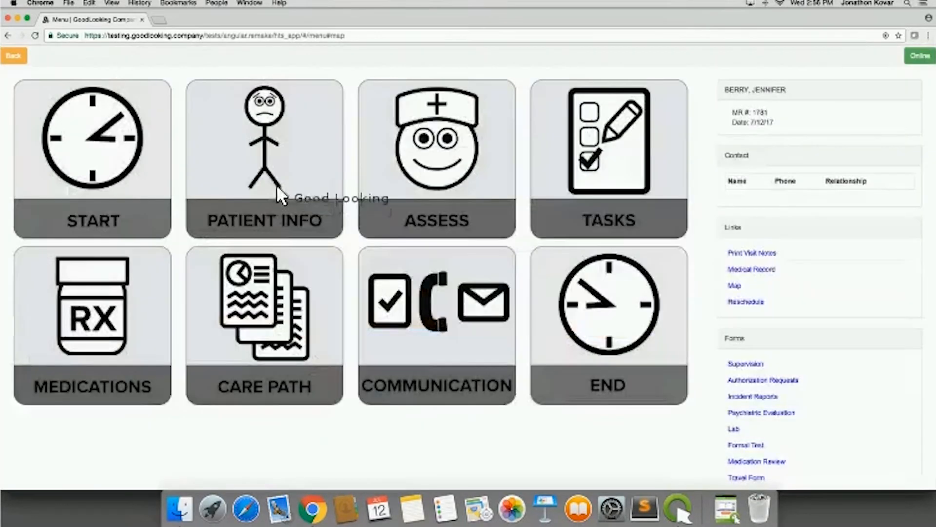
# - Check the patient information for the problems-to-monitor alert and close it
pyautogui.click(273, 184)
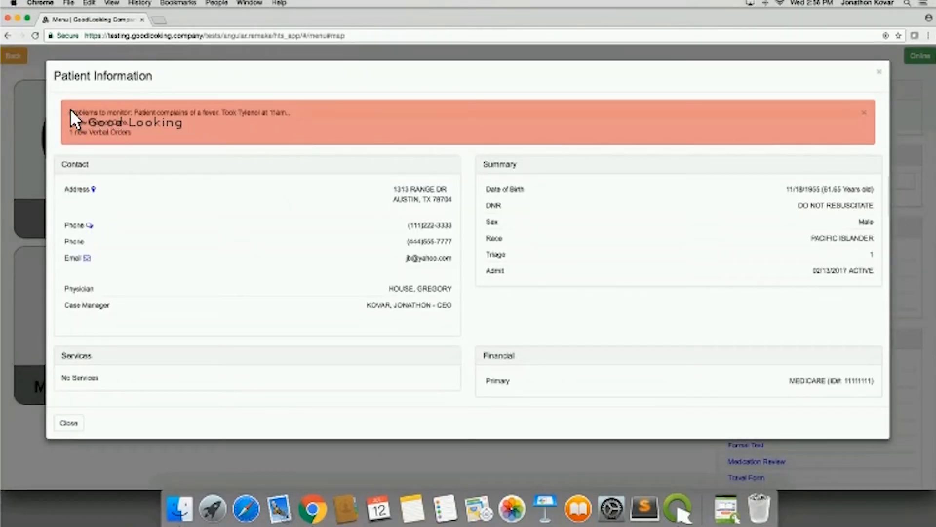
pyautogui.moveTo(306, 115); pyautogui.dragTo(313, 115)
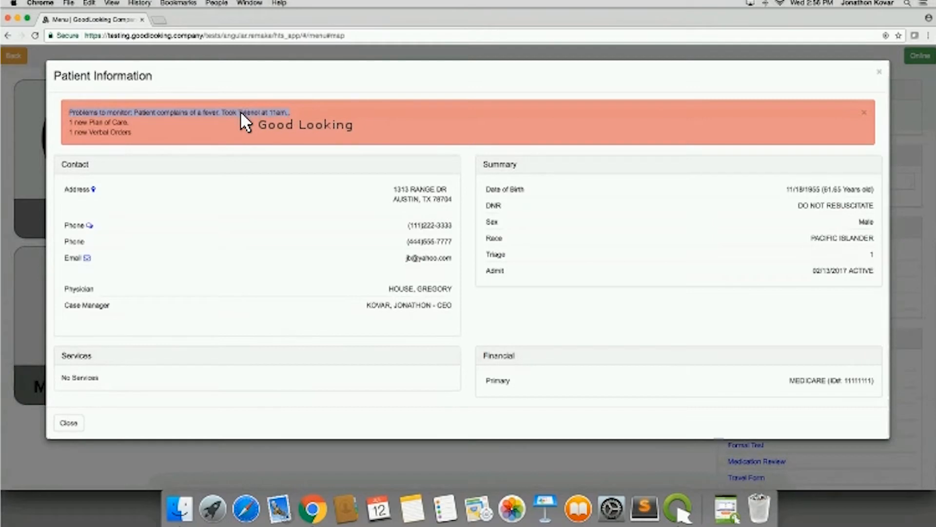
pyautogui.click(880, 73)
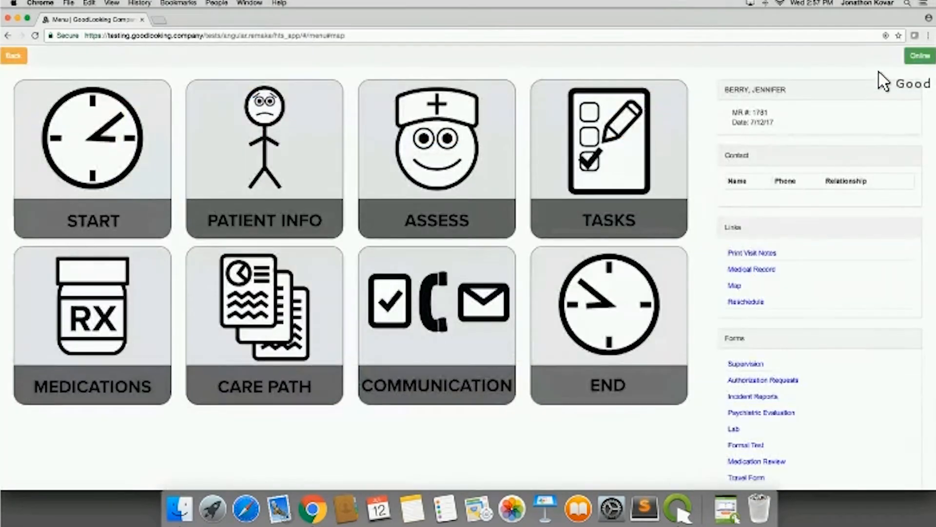
# - Open the visit's Assessment form and look over its list of sections from Admission Documents to Risk Assessment
pyautogui.click(445, 158)
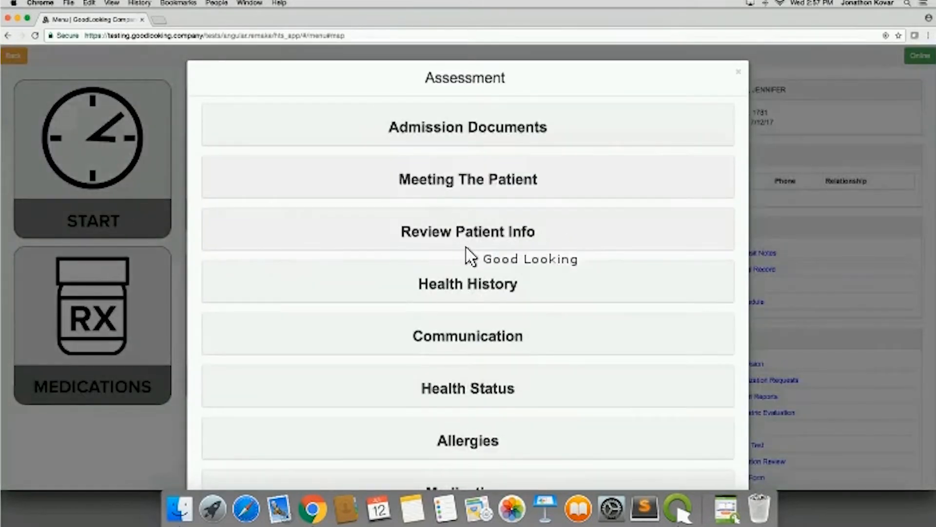
pyautogui.scroll(-1, 475, 278)
pyautogui.scroll(-1, 472, 268)
pyautogui.scroll(1, 472, 215)
pyautogui.scroll(-1, 472, 215)
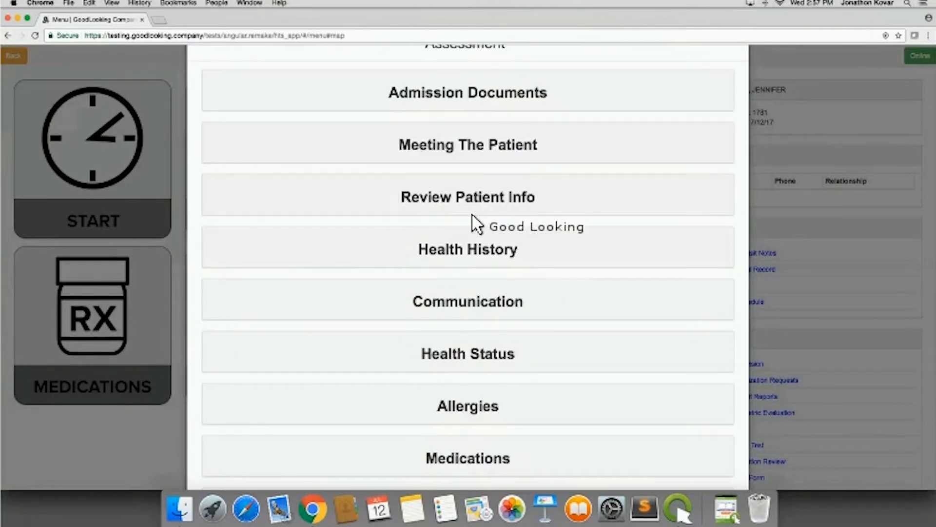
pyautogui.scroll(-5, 476, 224)
pyautogui.scroll(-6, 472, 216)
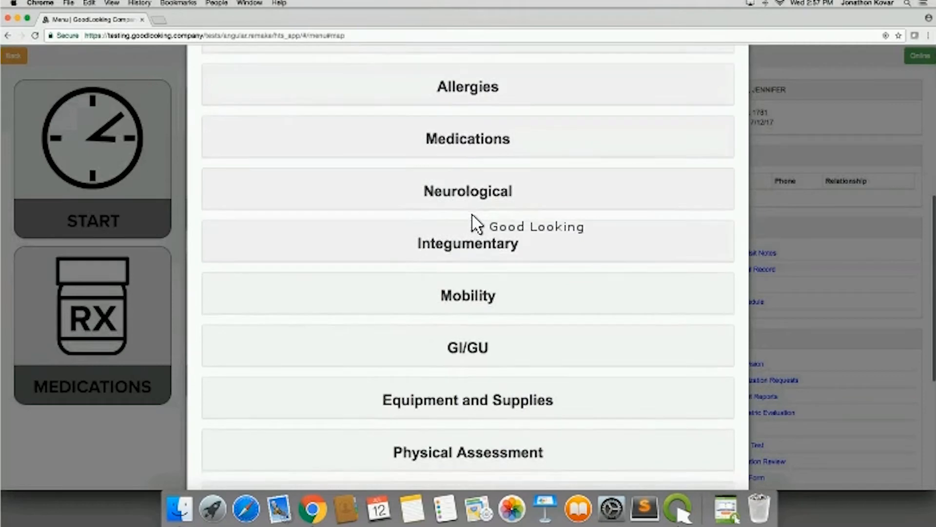
pyautogui.scroll(-4, 472, 216)
pyautogui.scroll(-4, 472, 215)
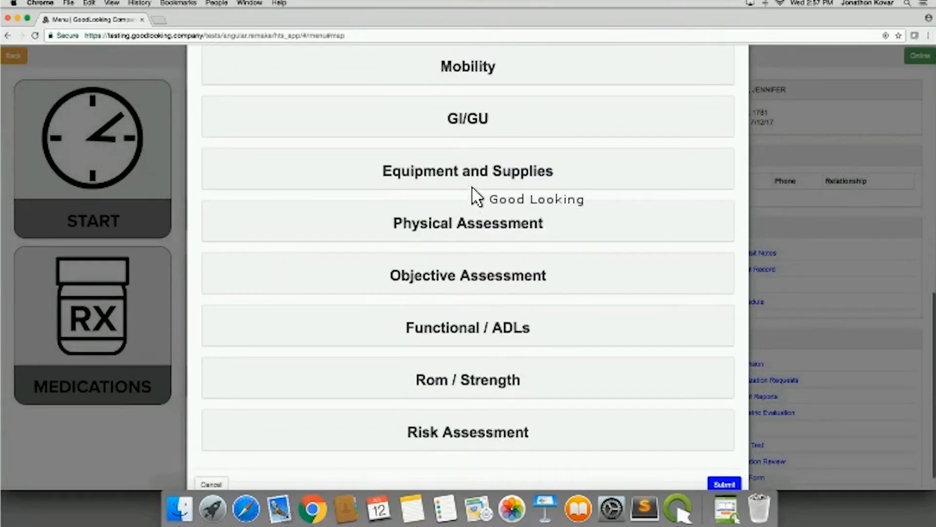
# - Expand the Physical Assessment section and review its comment fields, Assistive Devices checklists and Care of Supplies options
pyautogui.click(461, 234)
pyautogui.scroll(-5, 296, 337)
pyautogui.scroll(-15, 296, 336)
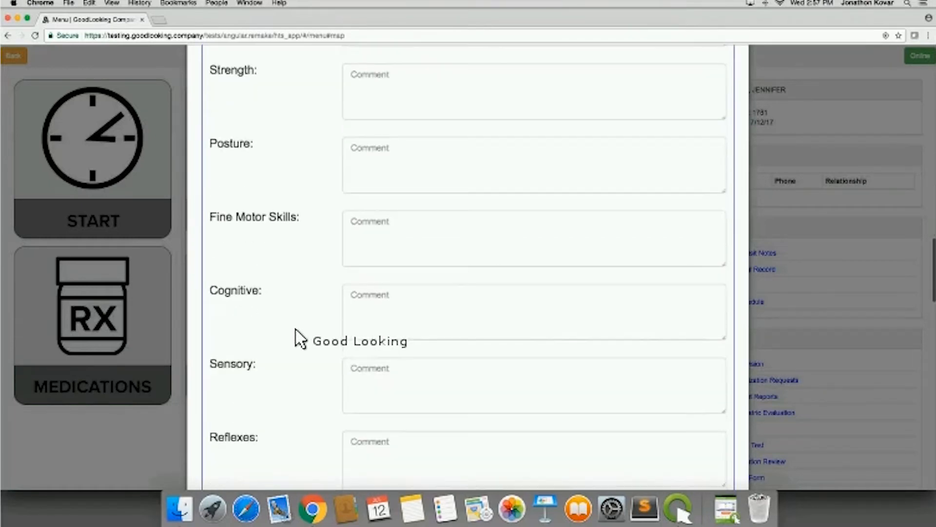
pyautogui.scroll(-11, 297, 336)
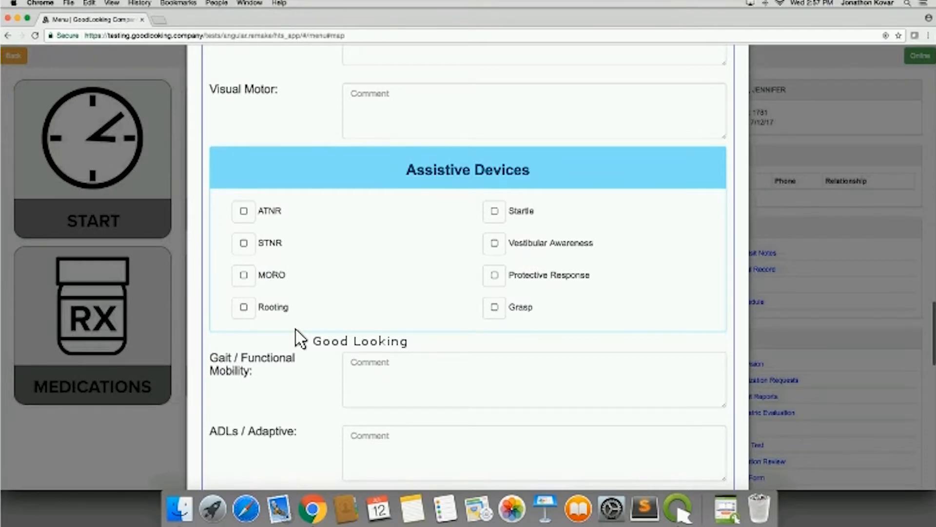
pyautogui.scroll(-1, 319, 288)
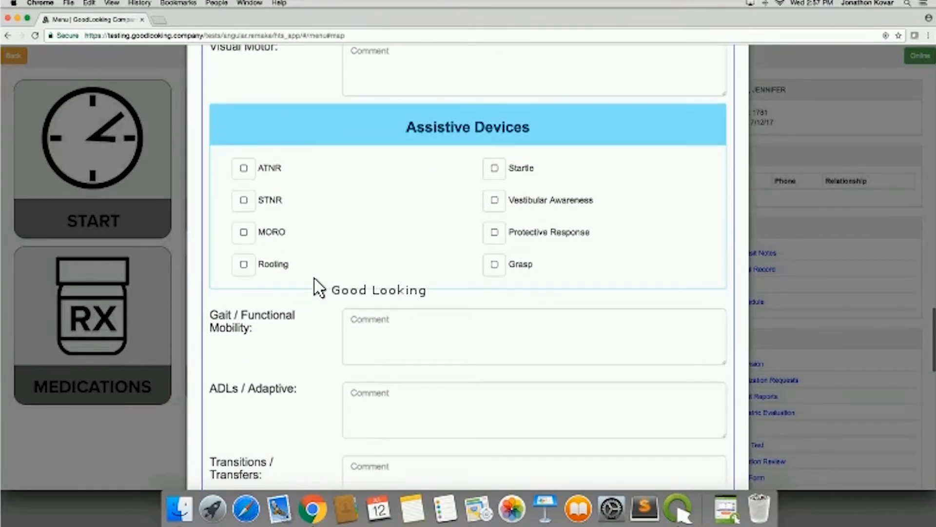
pyautogui.scroll(-9, 319, 288)
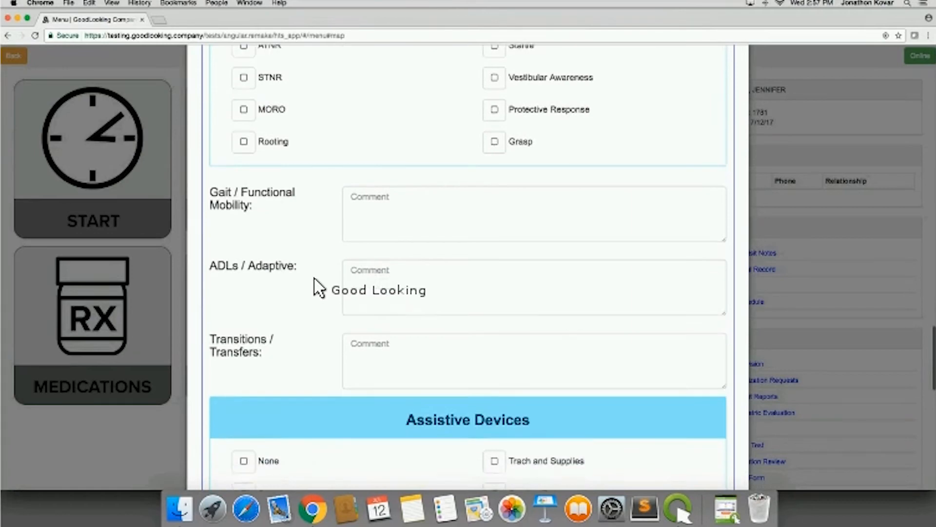
pyautogui.scroll(-7, 316, 283)
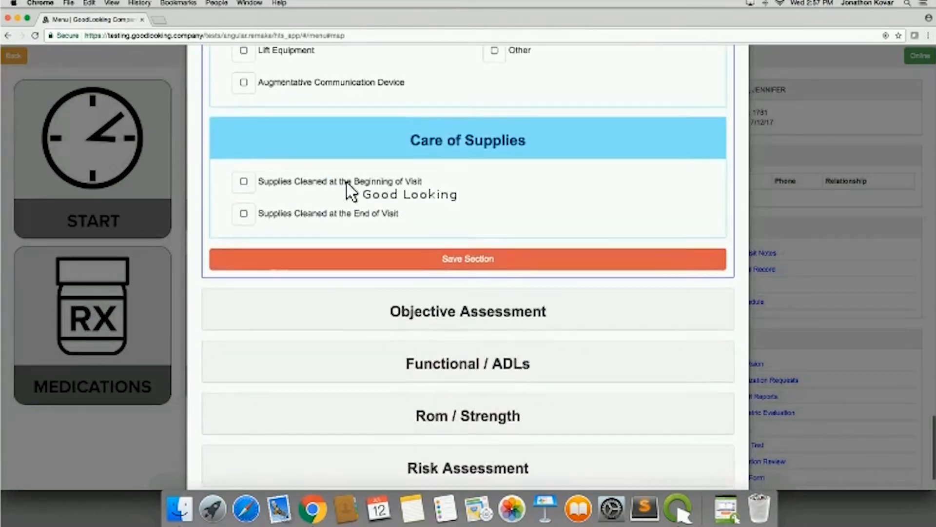
pyautogui.scroll(-1, 341, 268)
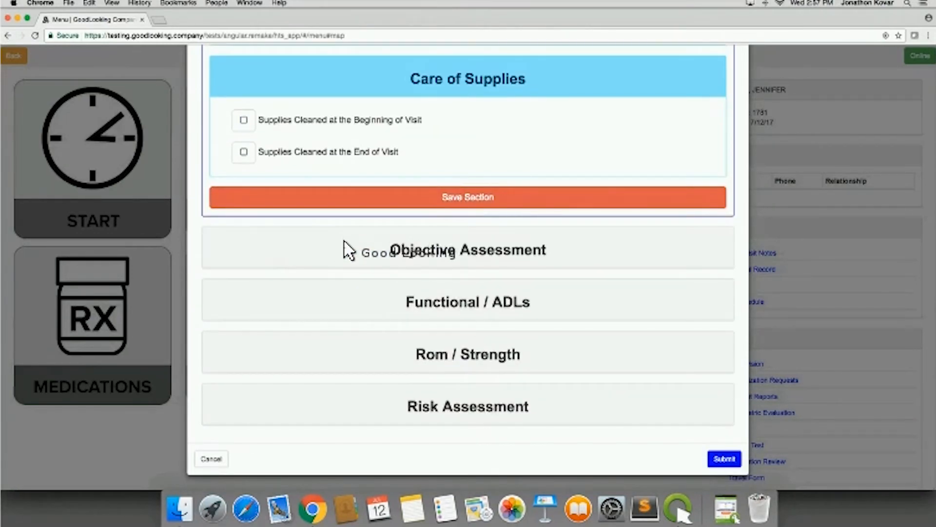
# - Expand the Objective Assessment section and review its evaluation type, test score table and comment fields
pyautogui.click(345, 248)
pyautogui.scroll(-4, 335, 346)
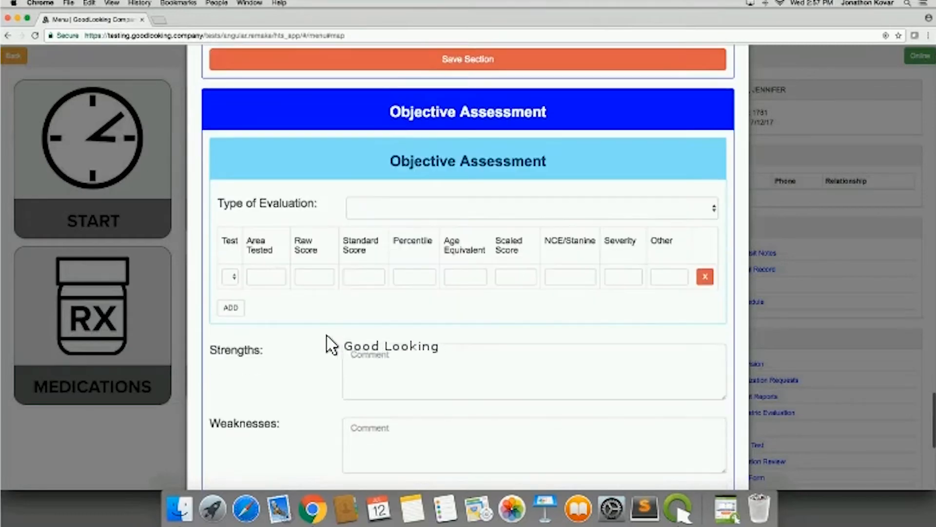
pyautogui.scroll(-1, 281, 298)
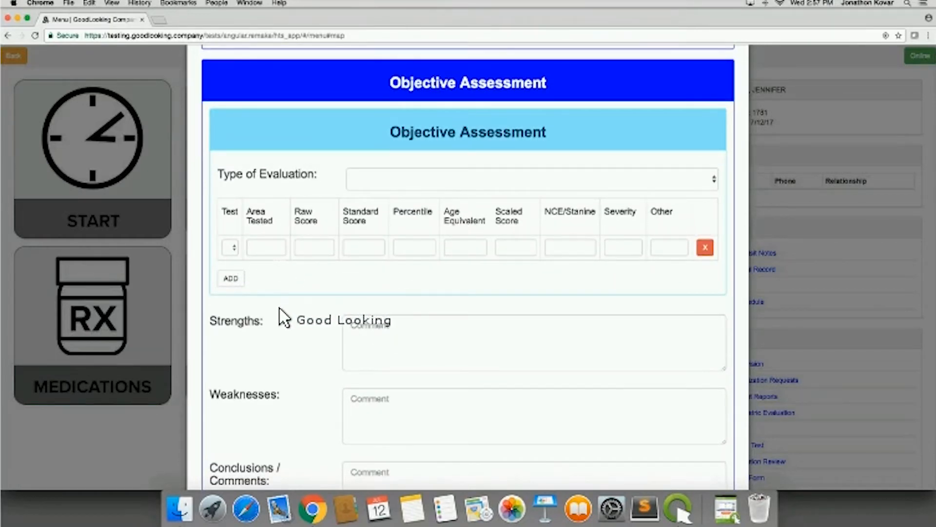
pyautogui.scroll(-3, 283, 319)
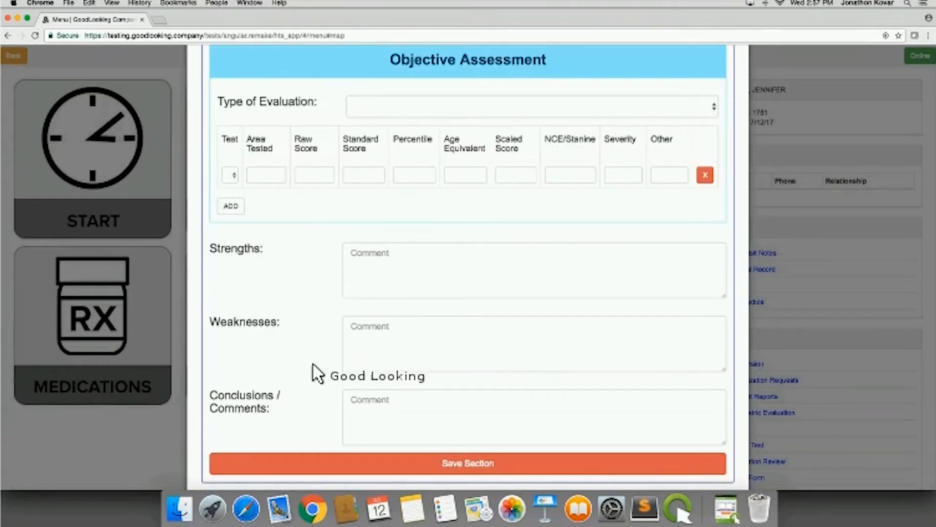
pyautogui.scroll(-3, 316, 373)
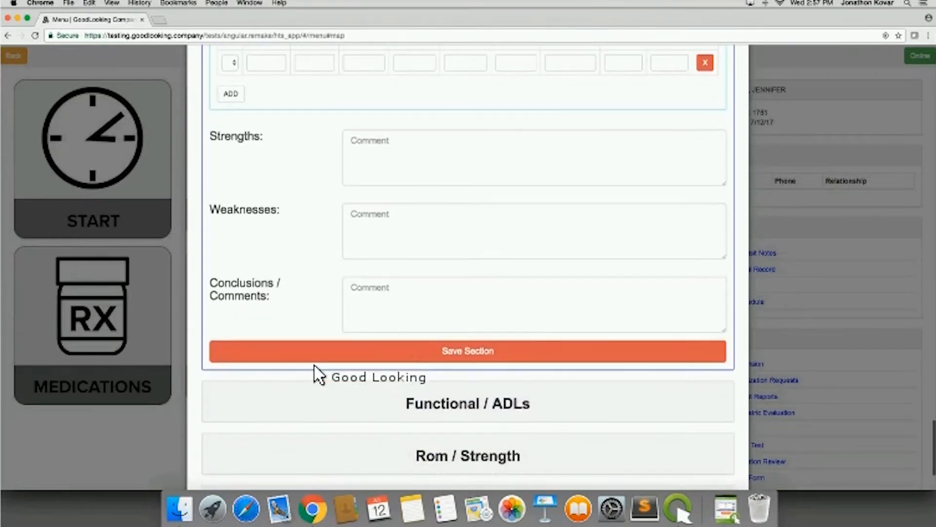
pyautogui.scroll(-3, 317, 374)
# - Expand the Functional / ADLs section and examine its activity scoring tables, assistive devices on hand and Summary / Assessment options
pyautogui.click(318, 309)
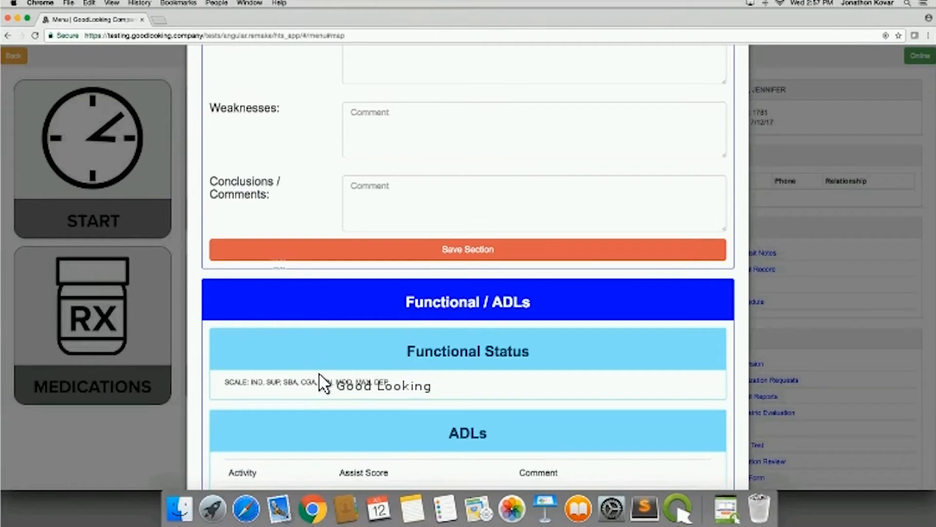
pyautogui.scroll(-4, 320, 390)
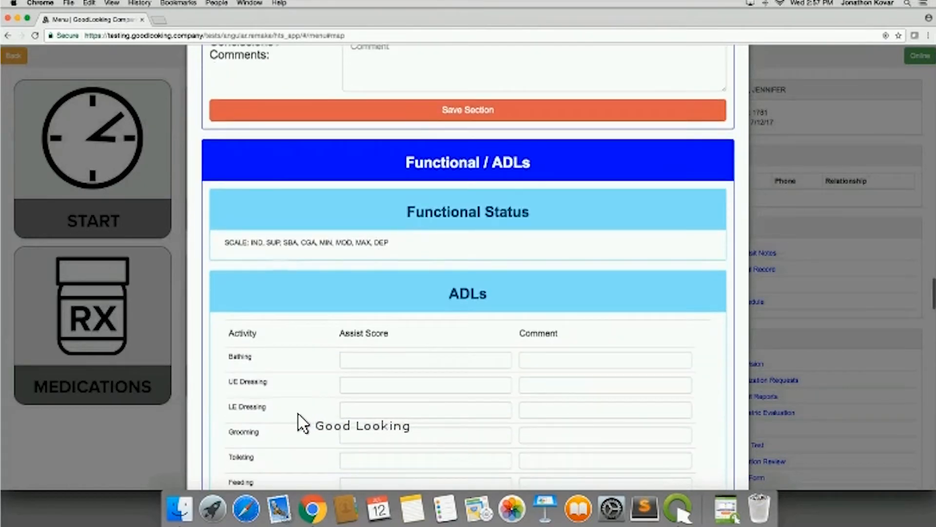
pyautogui.scroll(-6, 296, 415)
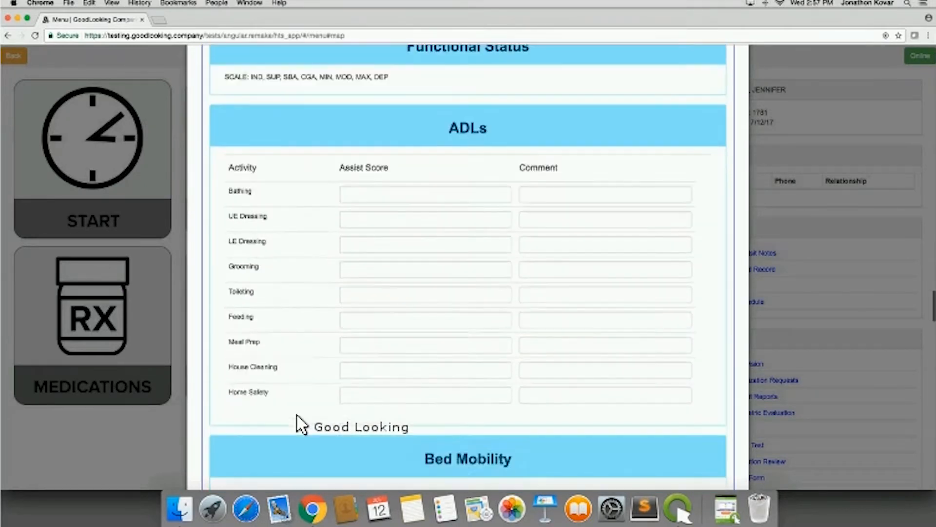
pyautogui.scroll(-5, 297, 415)
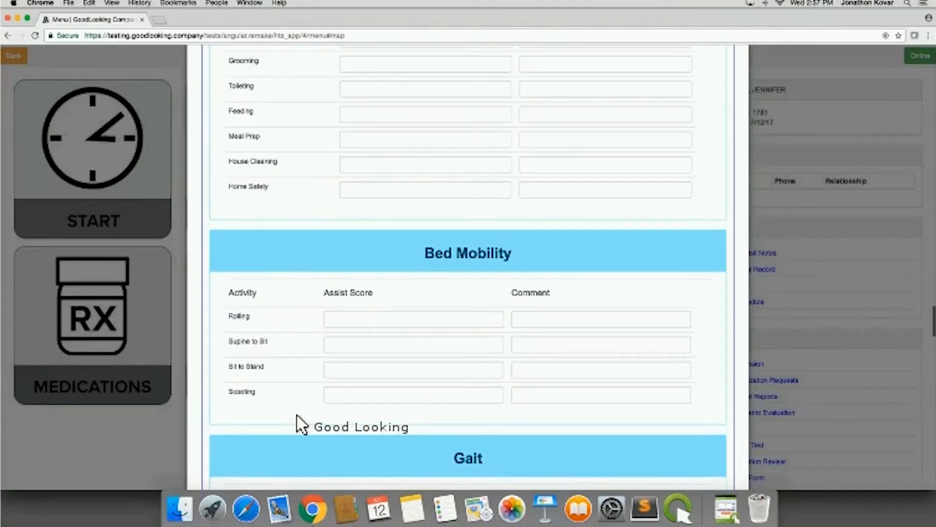
pyautogui.scroll(-13, 302, 423)
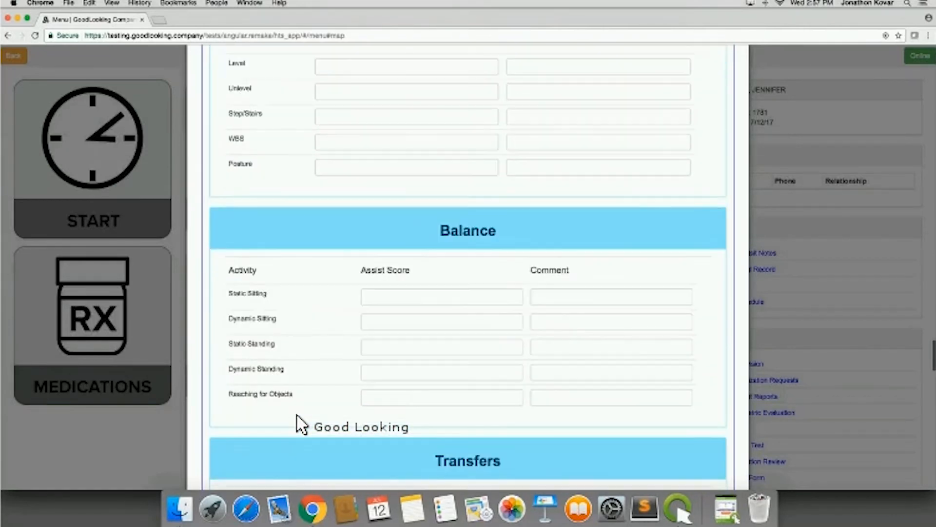
pyautogui.scroll(-4, 302, 423)
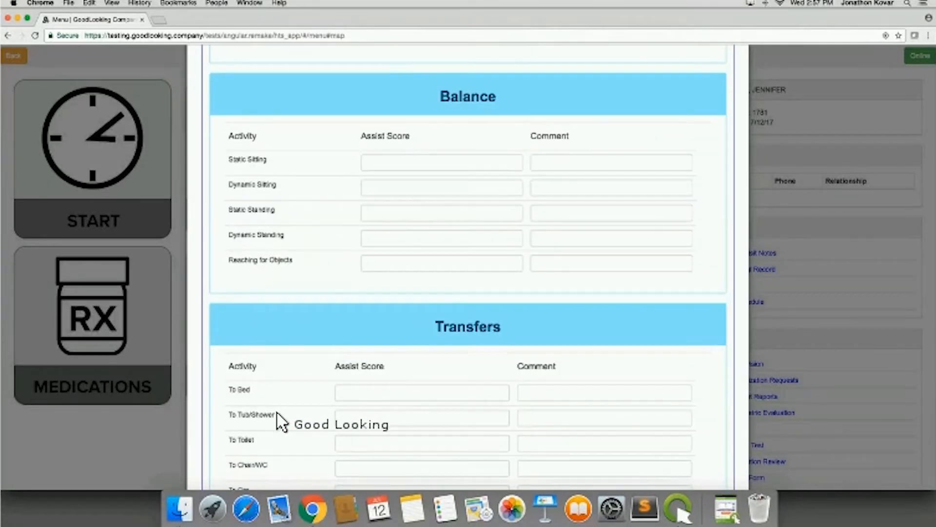
pyautogui.scroll(-2, 278, 420)
pyautogui.scroll(-3, 302, 341)
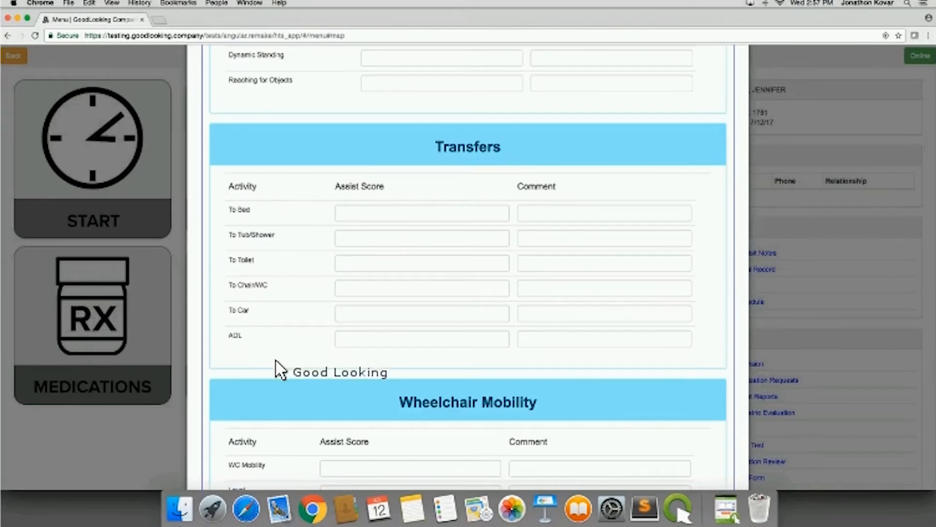
pyautogui.scroll(-3, 277, 367)
pyautogui.scroll(-4, 280, 369)
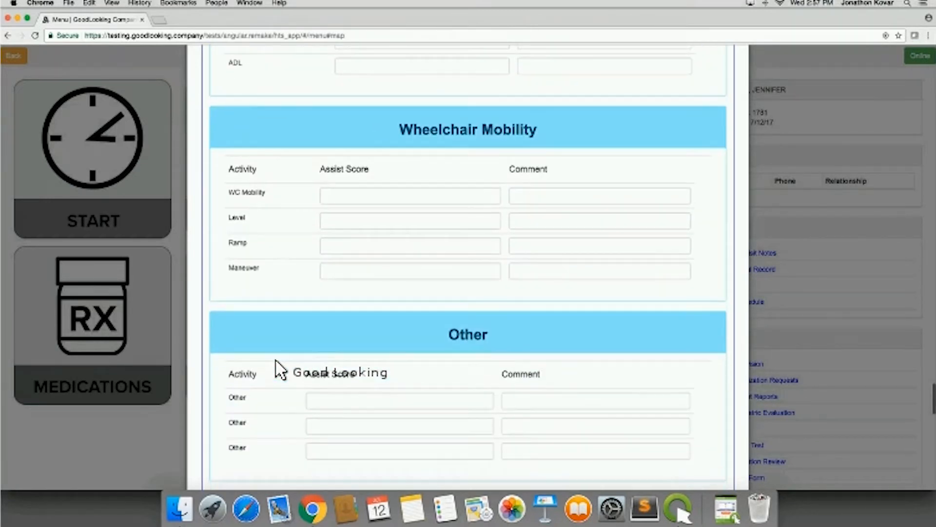
pyautogui.scroll(-2, 281, 369)
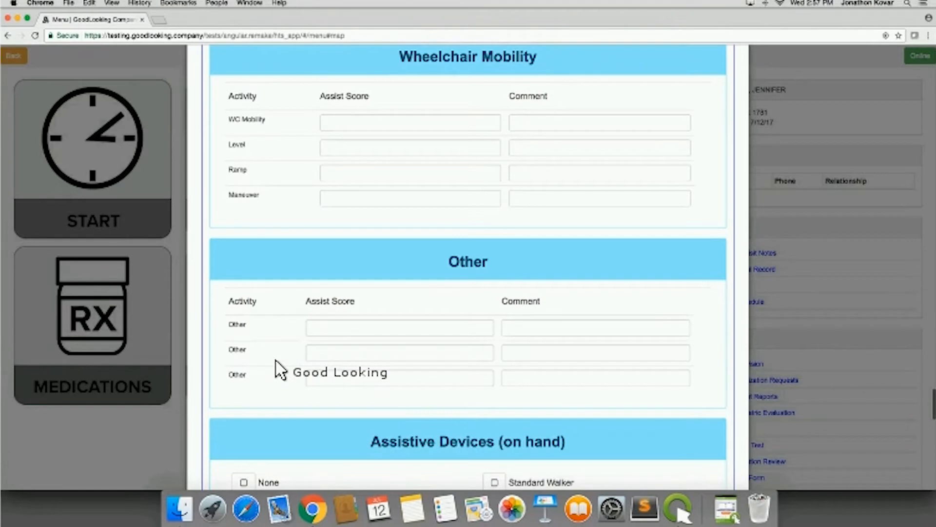
pyautogui.scroll(-10, 281, 369)
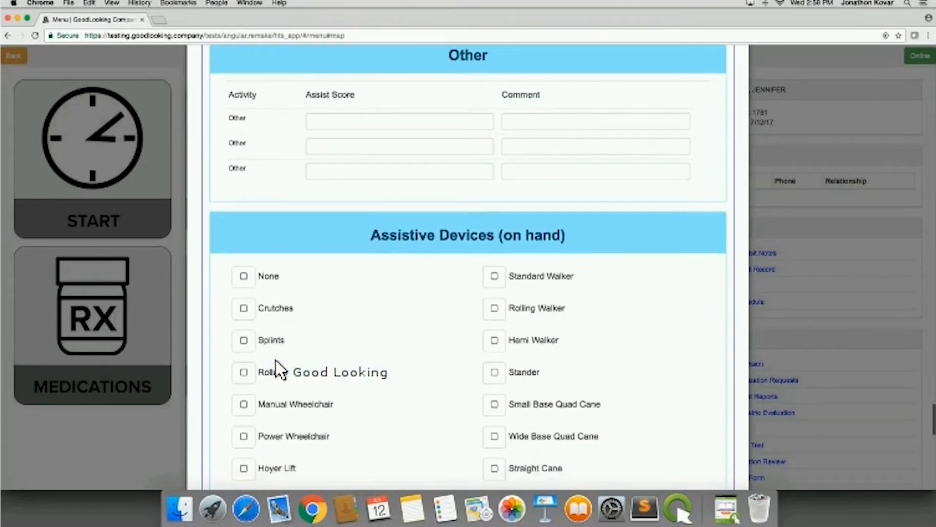
pyautogui.scroll(-10, 276, 362)
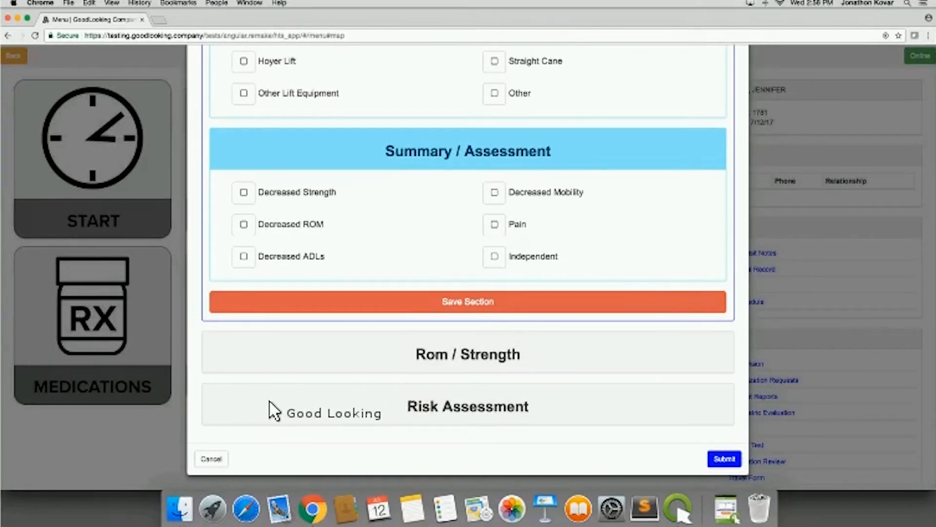
# - Expand the Rom / Strength section and set the left elbow's range of motion to AROM
pyautogui.click(292, 349)
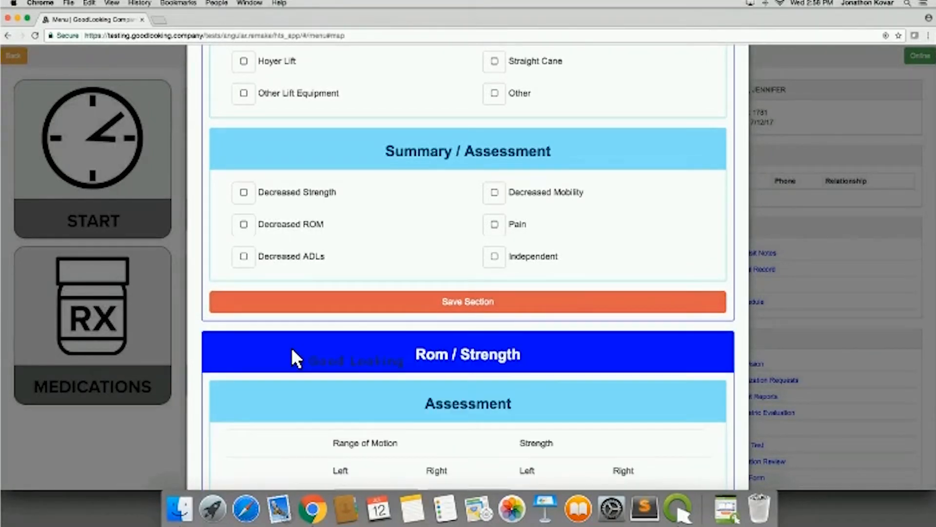
pyautogui.scroll(-5, 291, 349)
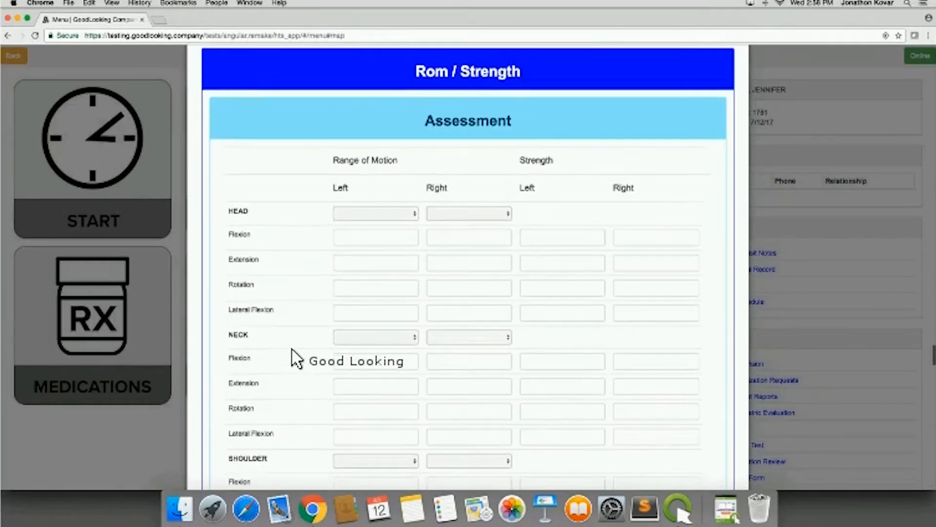
pyautogui.scroll(-6, 293, 351)
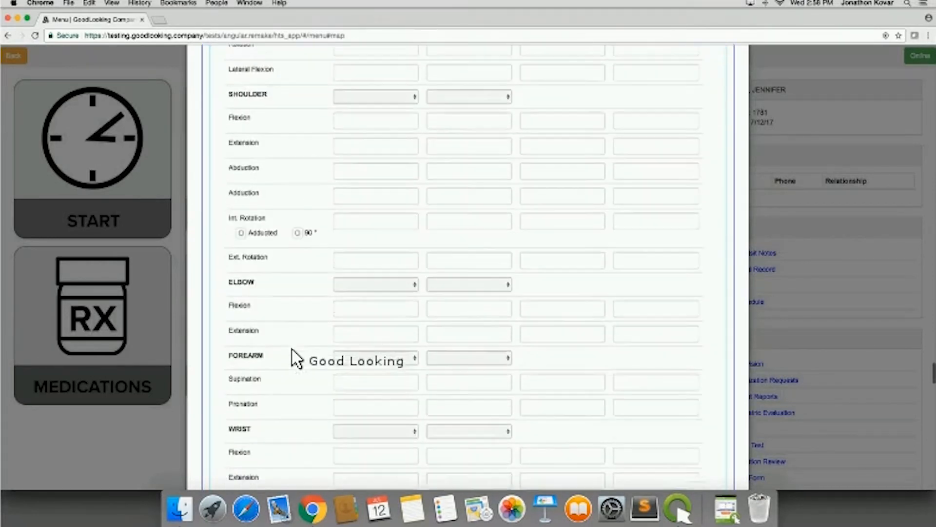
pyautogui.click(386, 217)
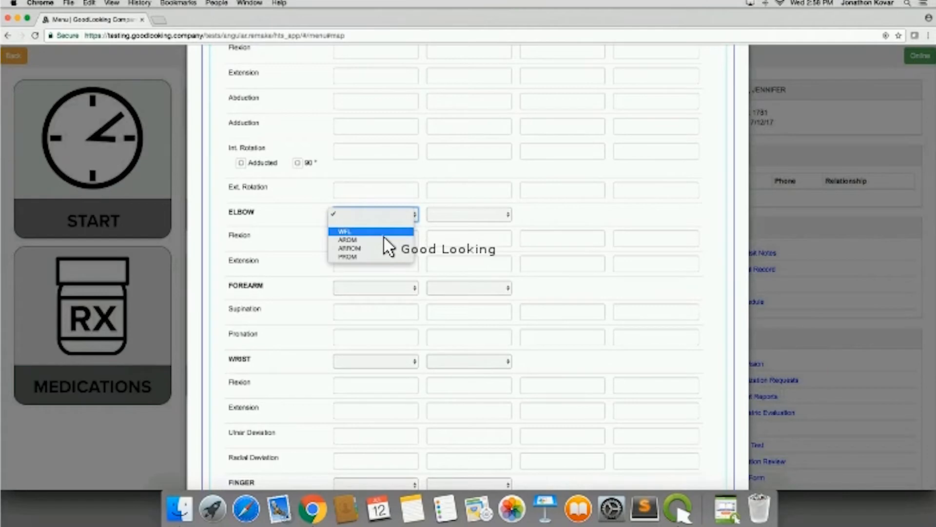
pyautogui.click(285, 303)
# - Review the rest of the Rom / Strength section, including the hand, grip and pinch, thumb, fine motor, edema and general assessment fields
pyautogui.scroll(-11, 282, 305)
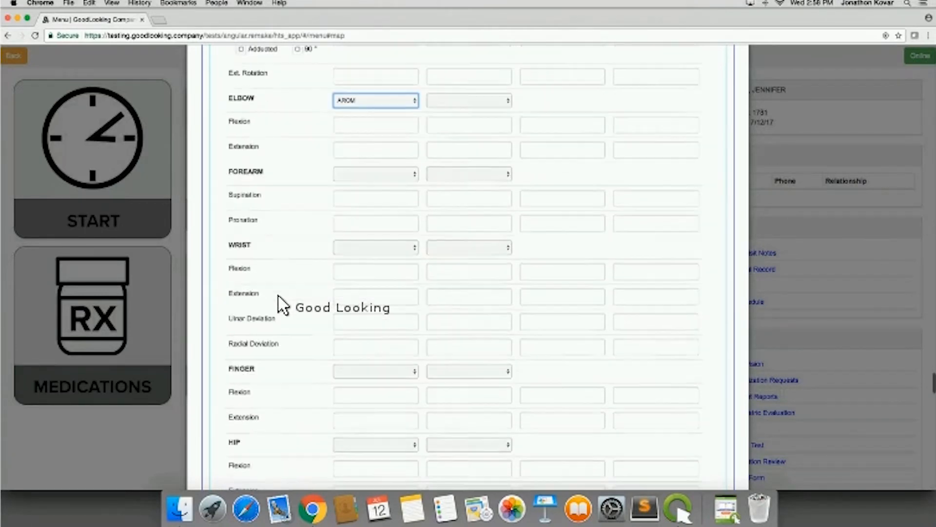
pyautogui.scroll(-9, 282, 304)
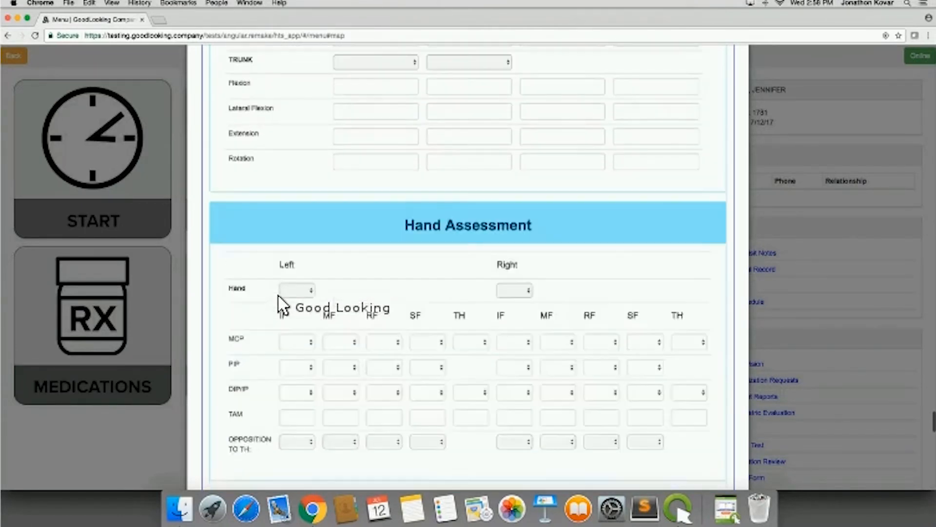
pyautogui.scroll(-4, 324, 372)
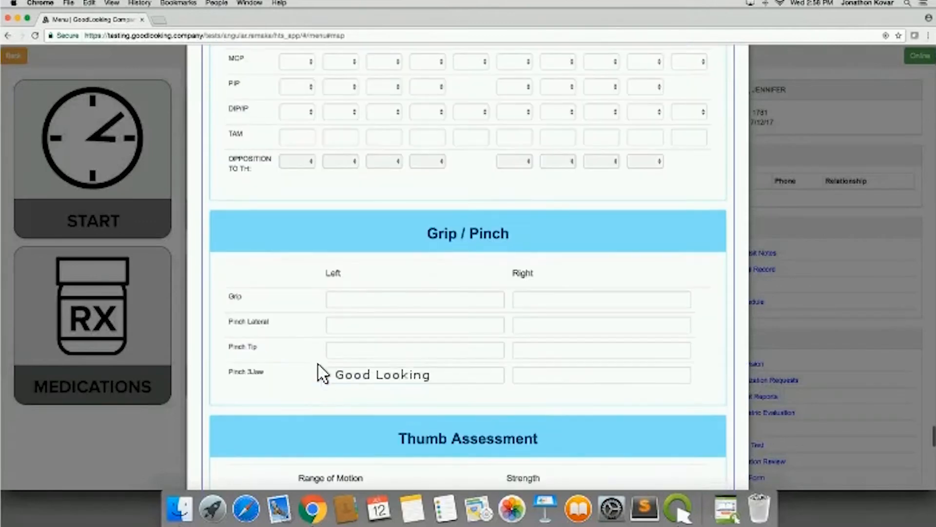
pyautogui.scroll(-2, 319, 403)
pyautogui.scroll(-7, 317, 396)
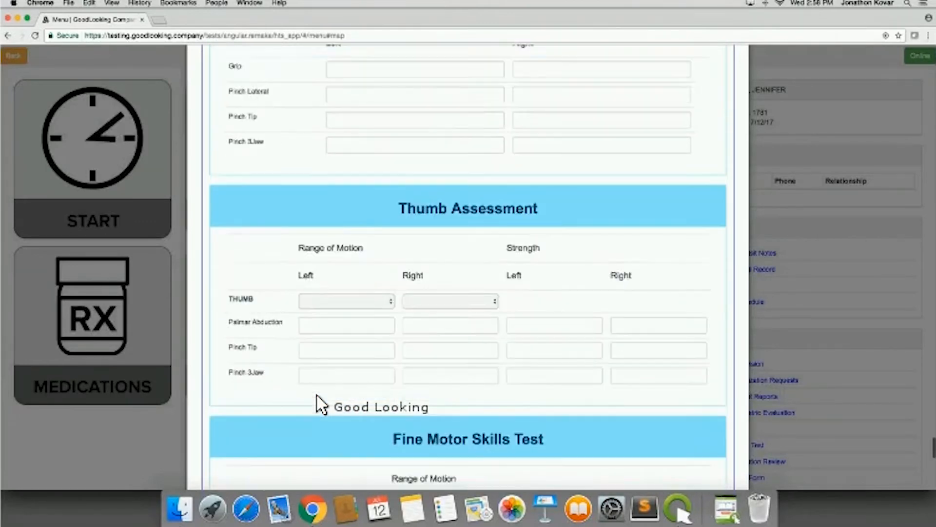
pyautogui.scroll(-4, 317, 396)
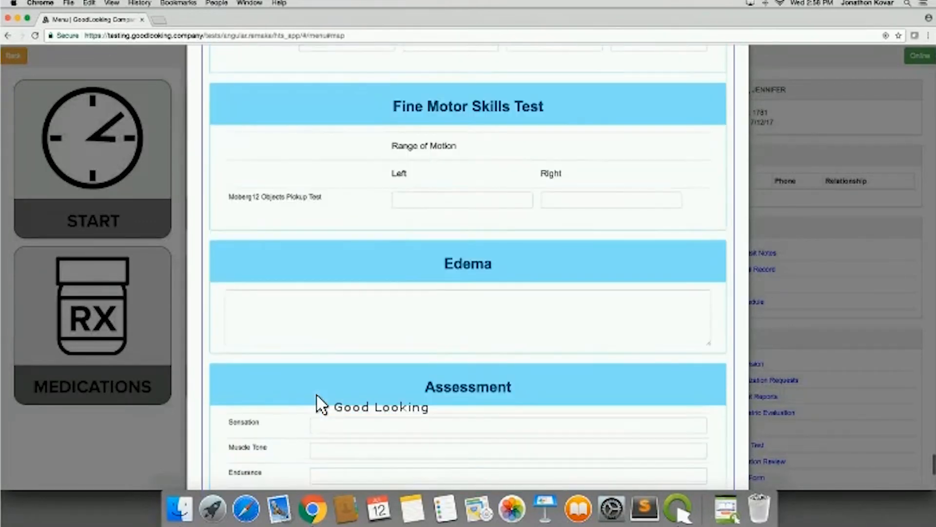
pyautogui.scroll(-4, 236, 430)
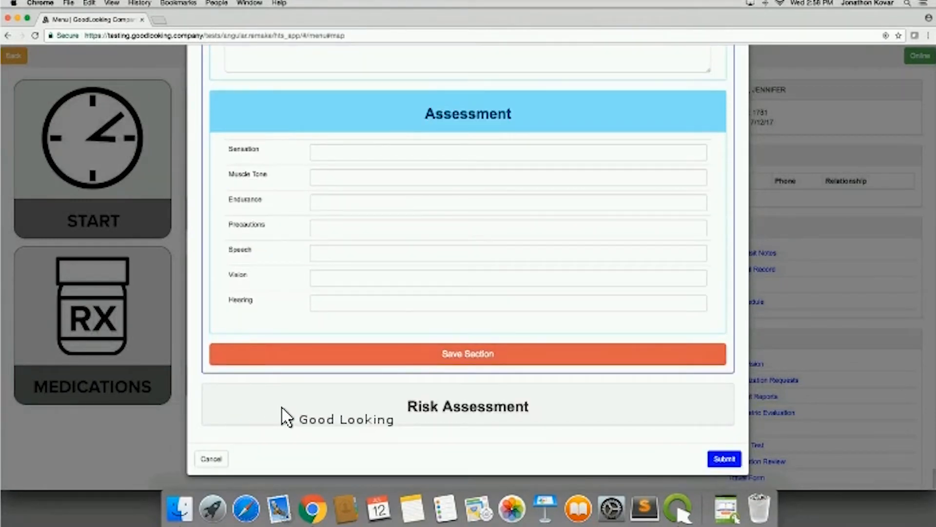
# - Expand the Risk Assessment section and review its Prognosis and Rehab Potential options
pyautogui.click(375, 420)
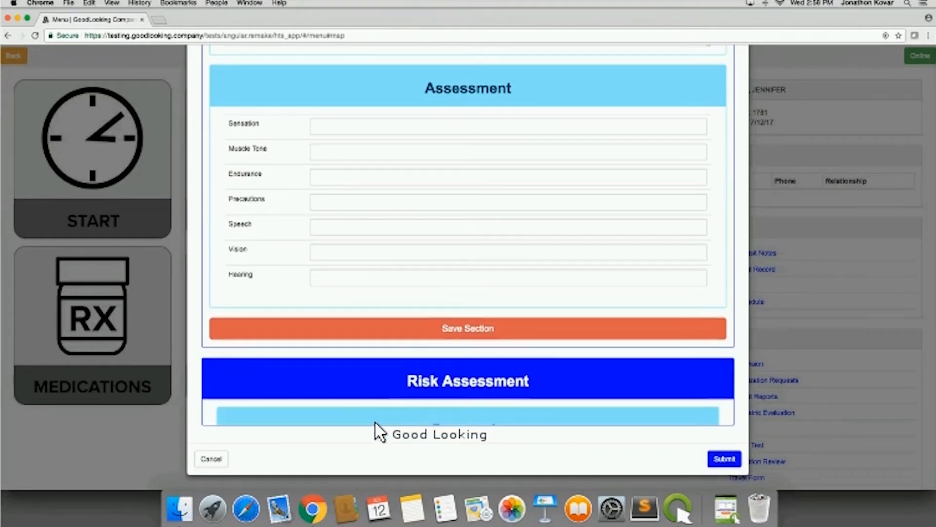
pyautogui.scroll(-4, 374, 421)
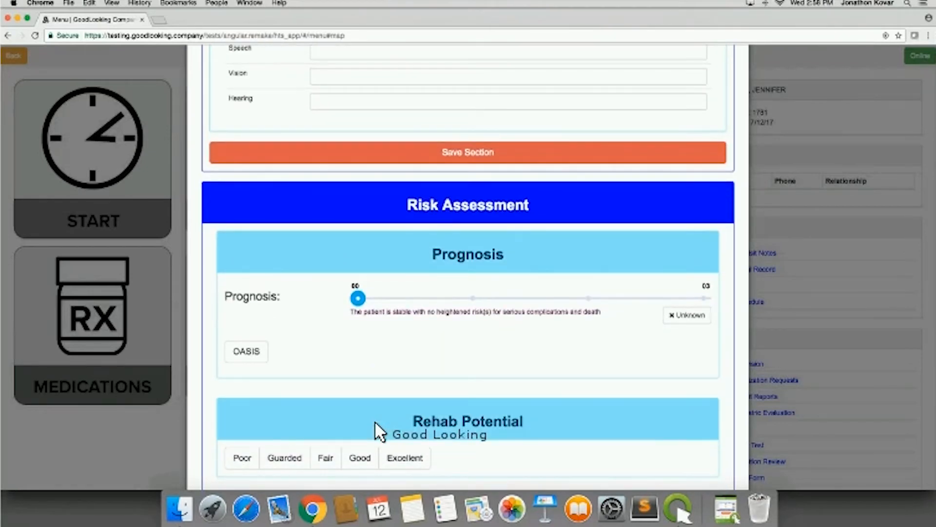
# - Return to the start of the assessment form and close it without submitting
pyautogui.scroll(10, 375, 420)
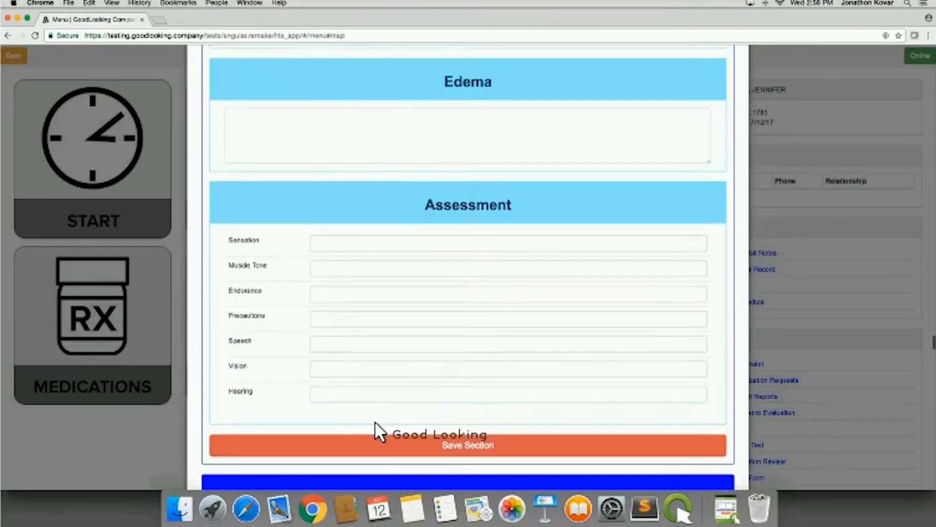
pyautogui.scroll(1, 465, 356)
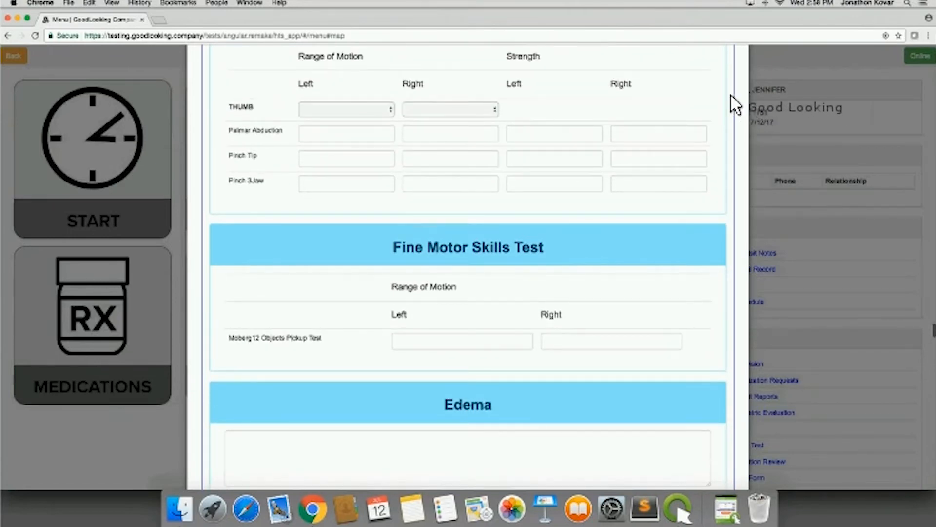
pyautogui.scroll(15, 733, 104)
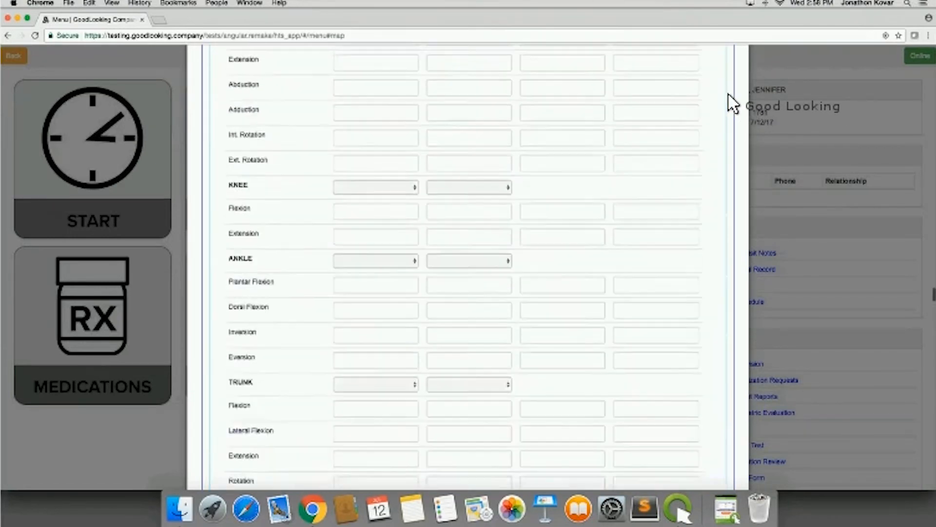
pyautogui.scroll(20, 733, 104)
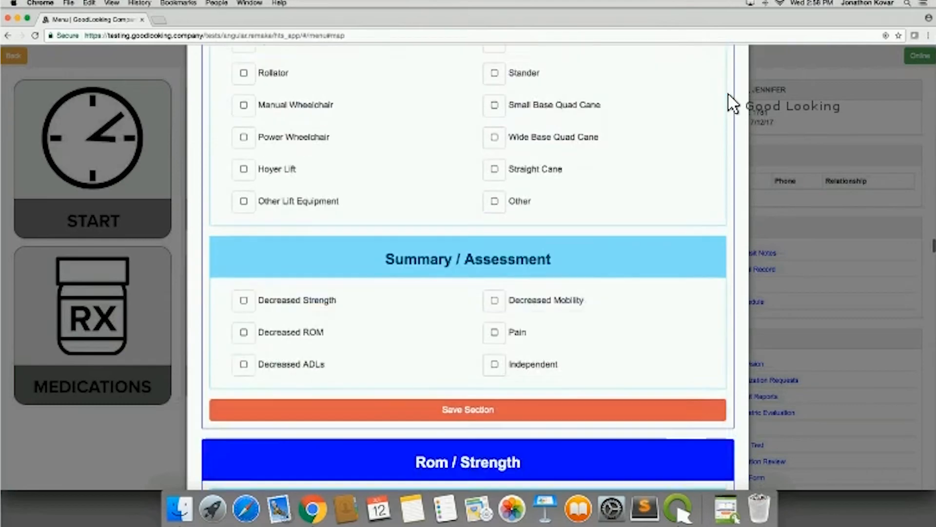
pyautogui.scroll(20, 733, 103)
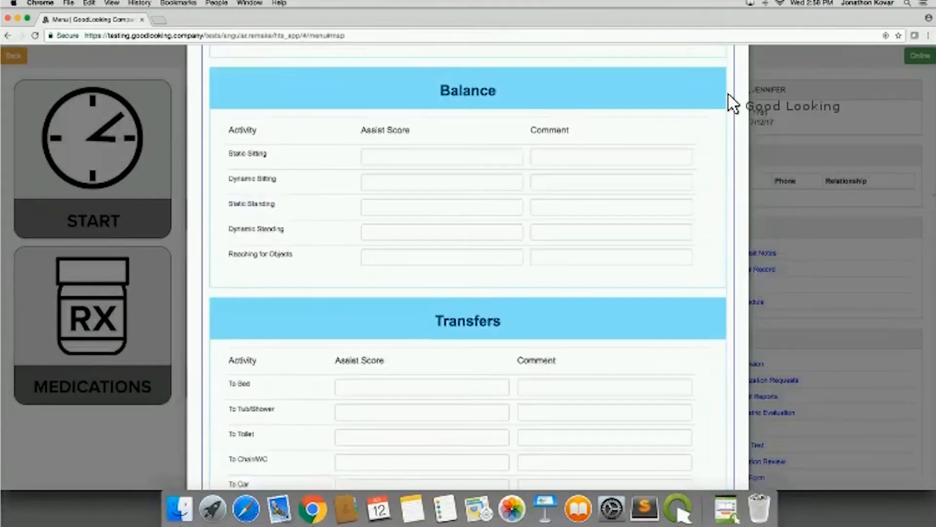
pyautogui.scroll(20, 733, 104)
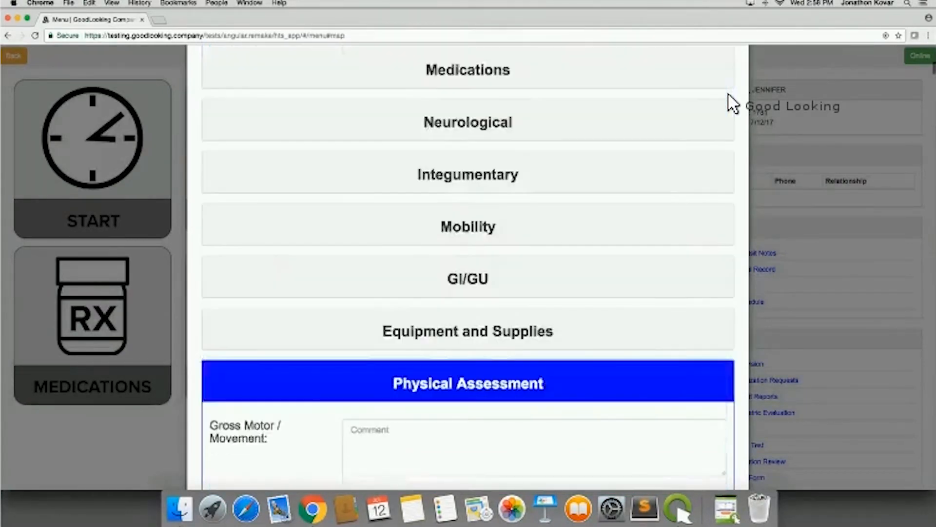
pyautogui.click(738, 73)
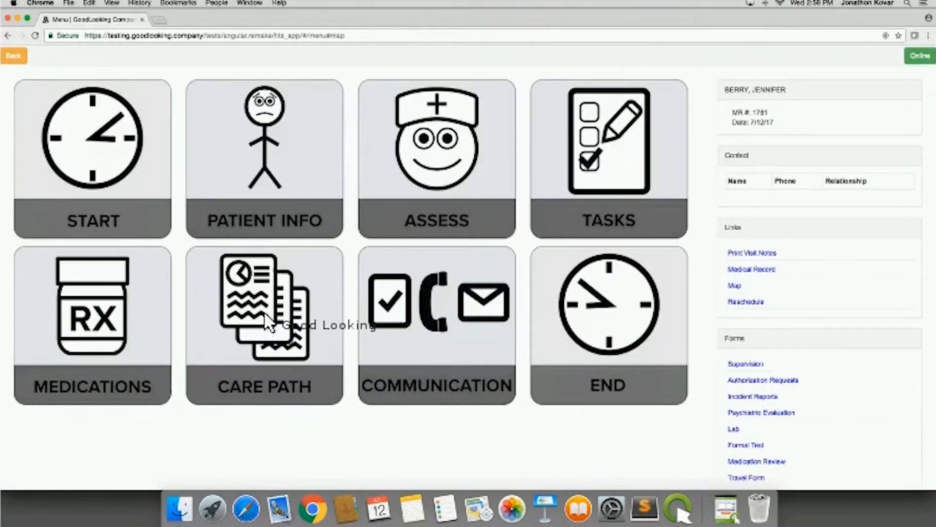
# - Open the patient's Care Path, review its frequencies, scheduling note and Mobility options, and close it
pyautogui.click(271, 364)
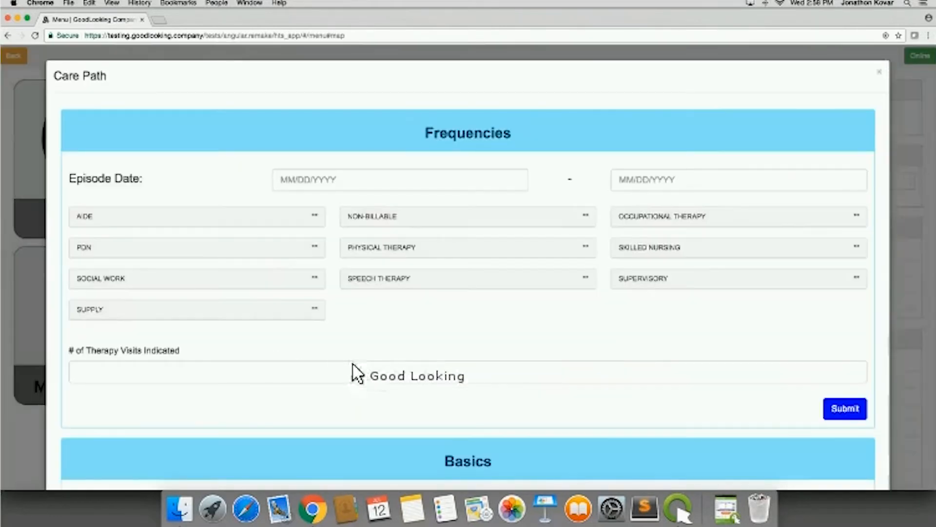
pyautogui.scroll(-15, 436, 385)
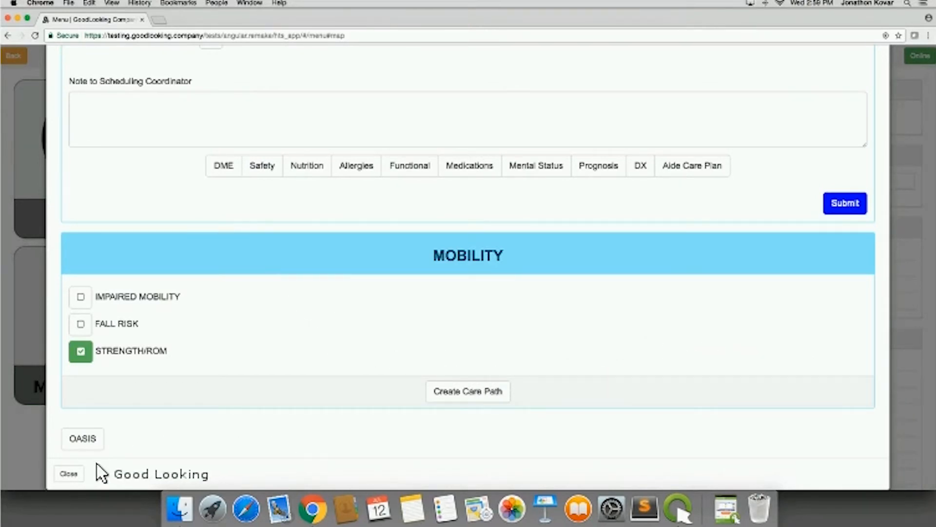
pyautogui.click(68, 472)
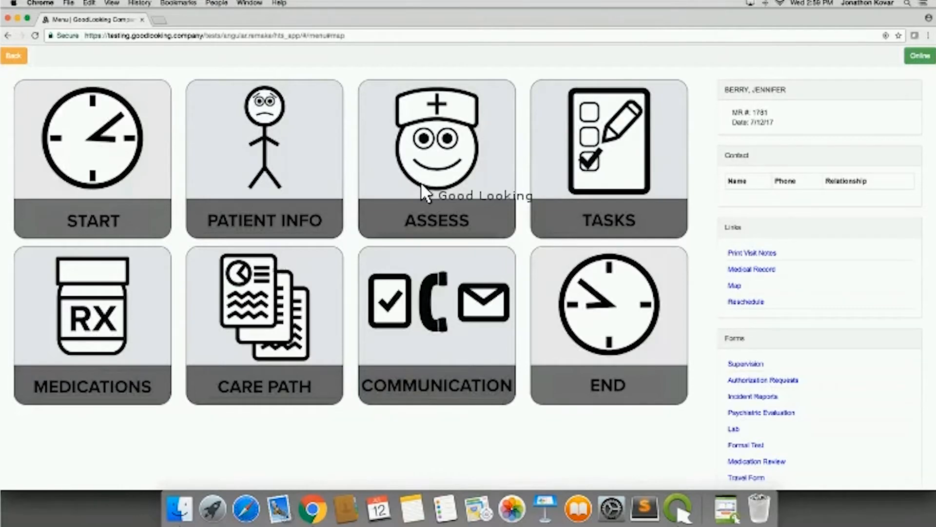
# - Open the visit's Tasks and review the assessment, instruction, procedure and goal items
pyautogui.click(605, 177)
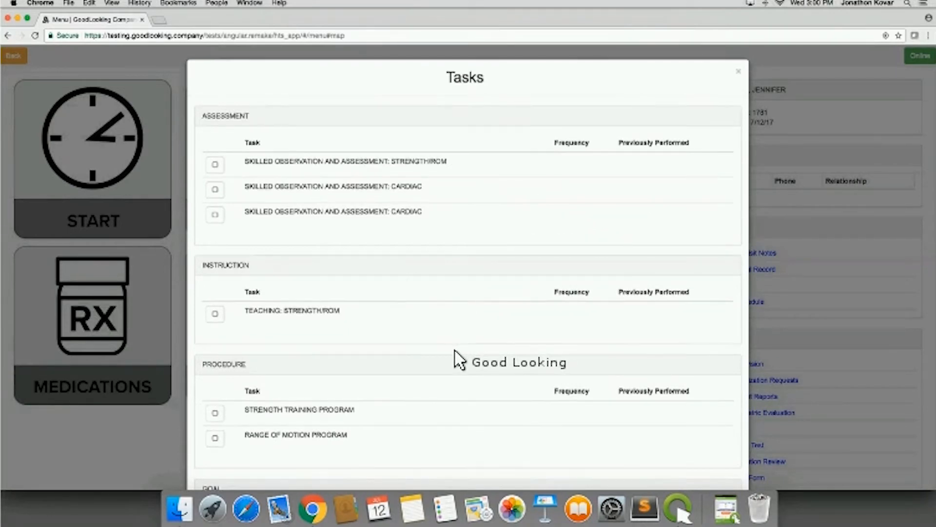
pyautogui.scroll(-1, 453, 349)
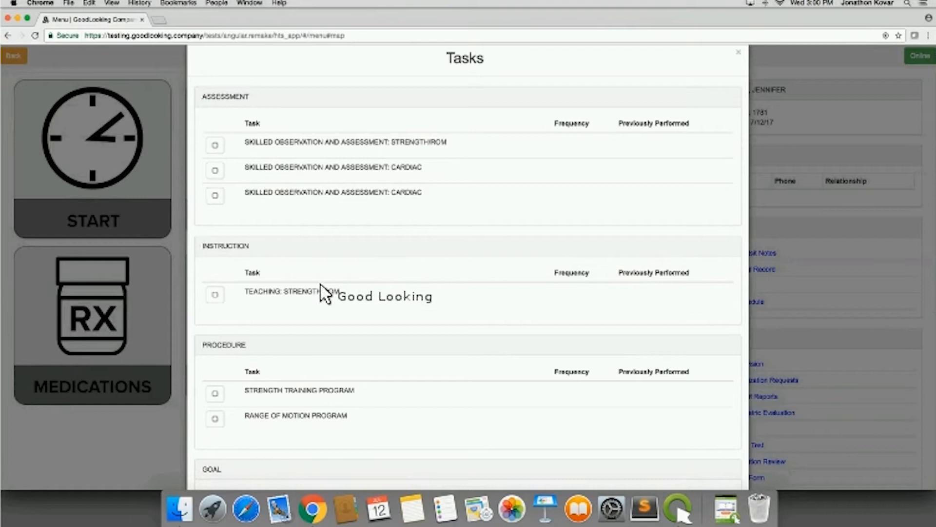
pyautogui.scroll(-5, 339, 314)
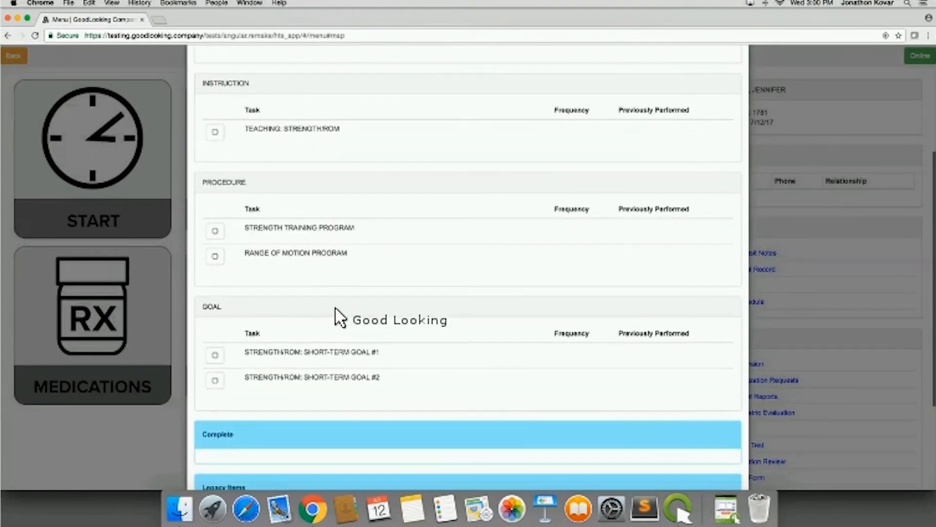
pyautogui.scroll(6, 346, 271)
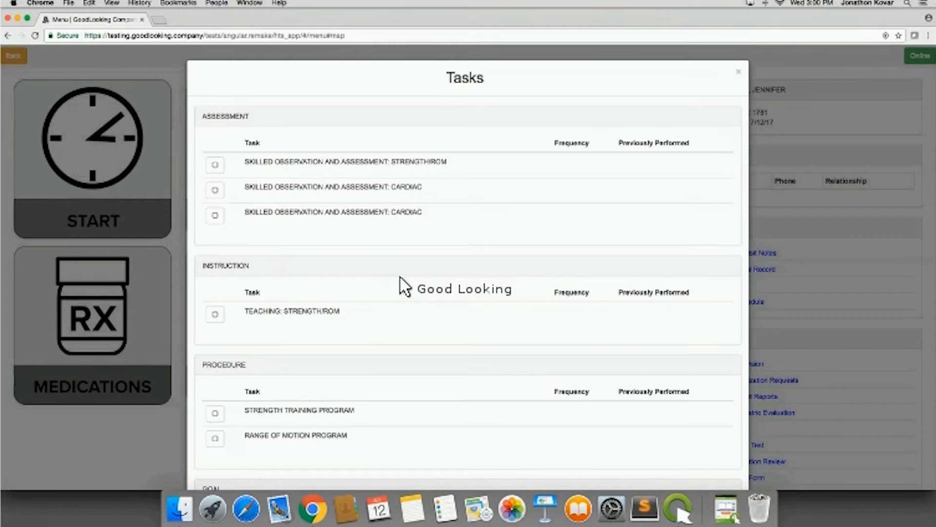
pyautogui.scroll(-2, 401, 279)
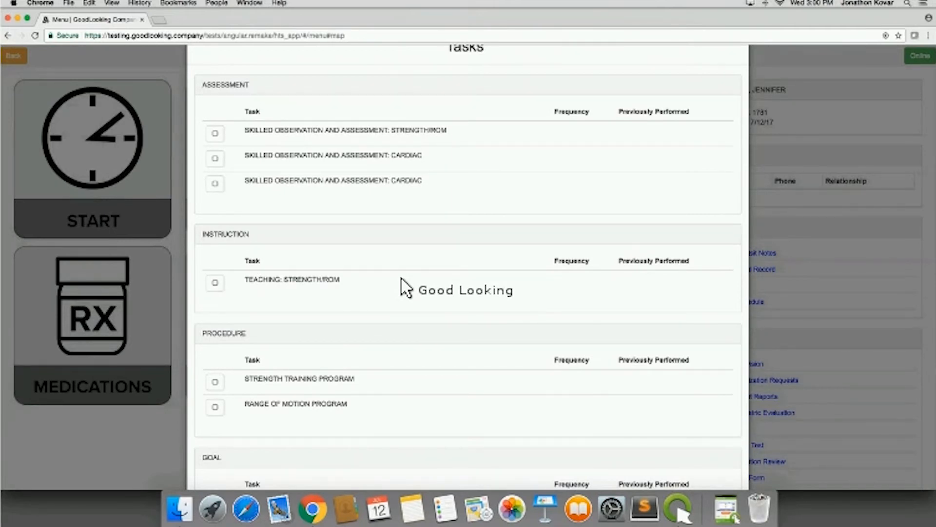
pyautogui.scroll(-1, 391, 362)
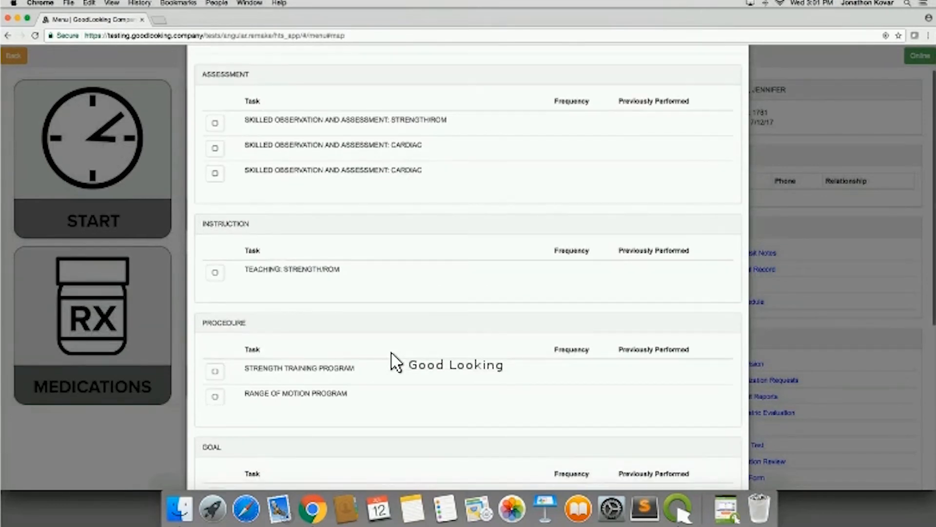
pyautogui.scroll(-2, 392, 362)
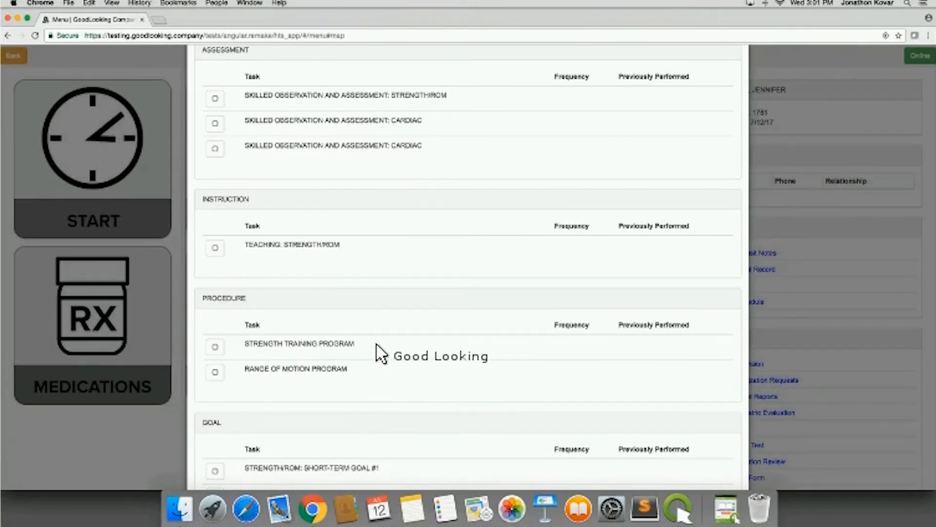
# - Check off the Skilled Observation and Assessment: Strength/ROM task to bring up its task documentation
pyautogui.scroll(2, 378, 347)
pyautogui.scroll(2, 382, 354)
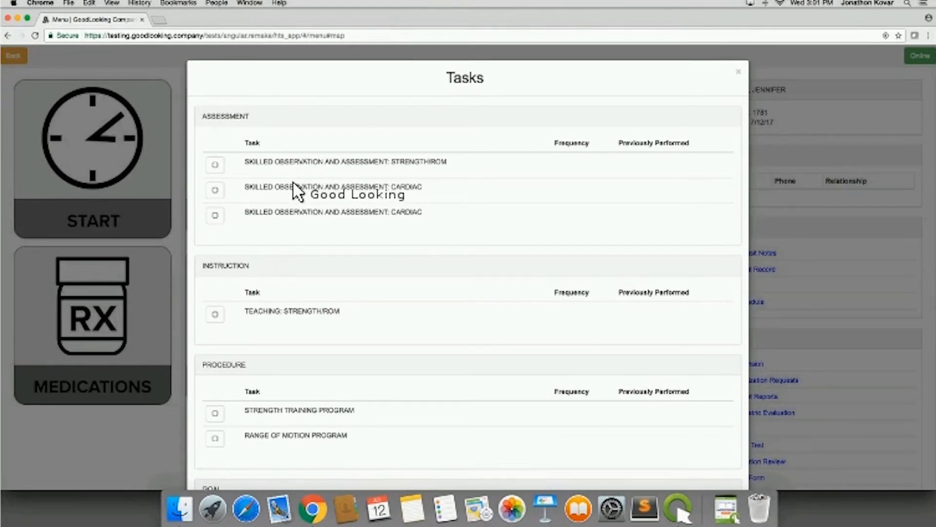
pyautogui.click(215, 166)
pyautogui.click(215, 166)
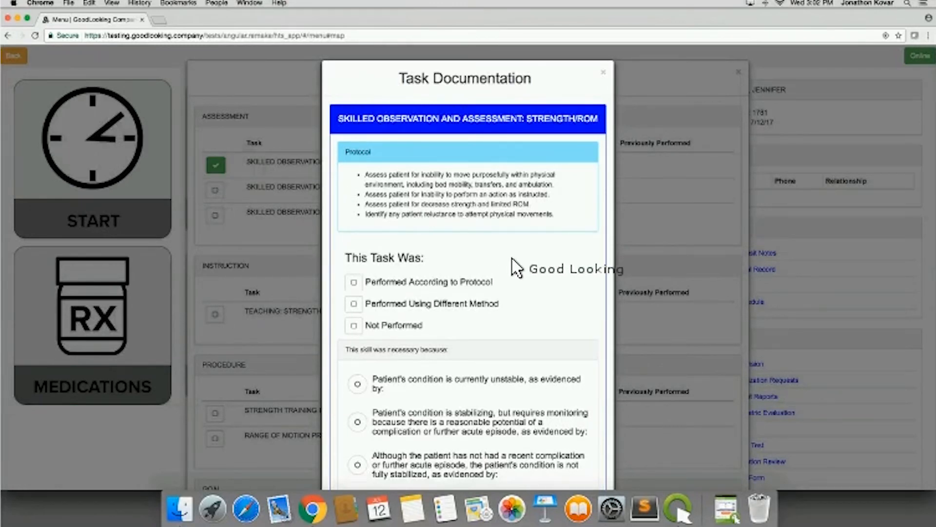
# - Try the Performed According to Protocol and Not Performed statuses for the Strength/ROM task, clearing each one again
pyautogui.scroll(-1, 512, 265)
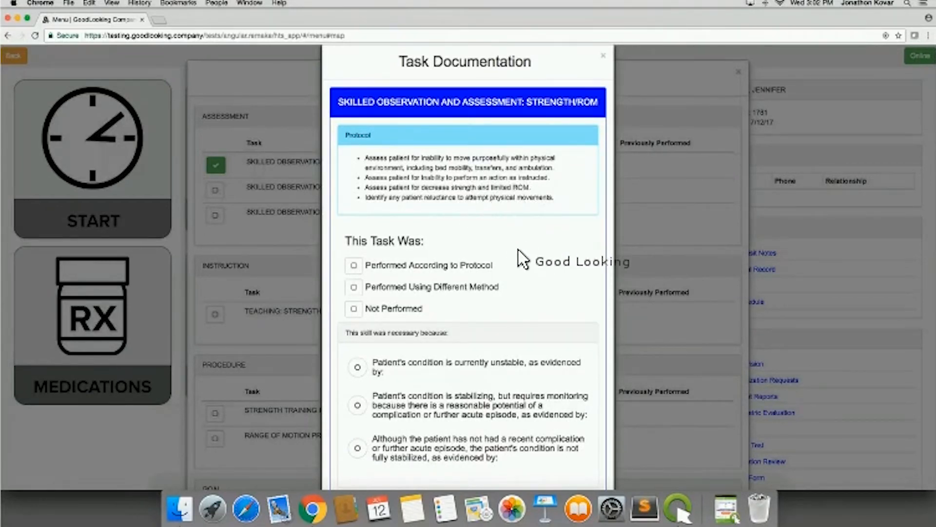
pyautogui.scroll(-2, 518, 251)
pyautogui.click(355, 232)
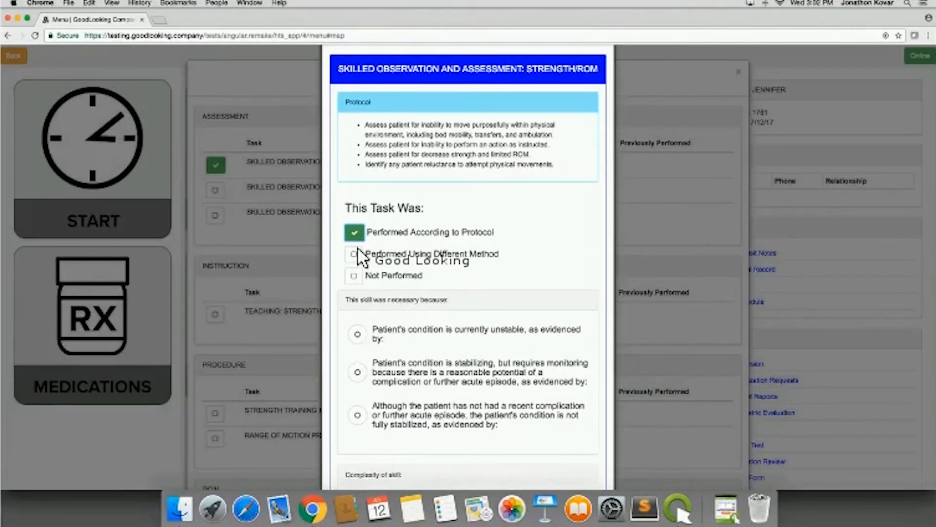
pyautogui.click(355, 232)
pyautogui.click(355, 275)
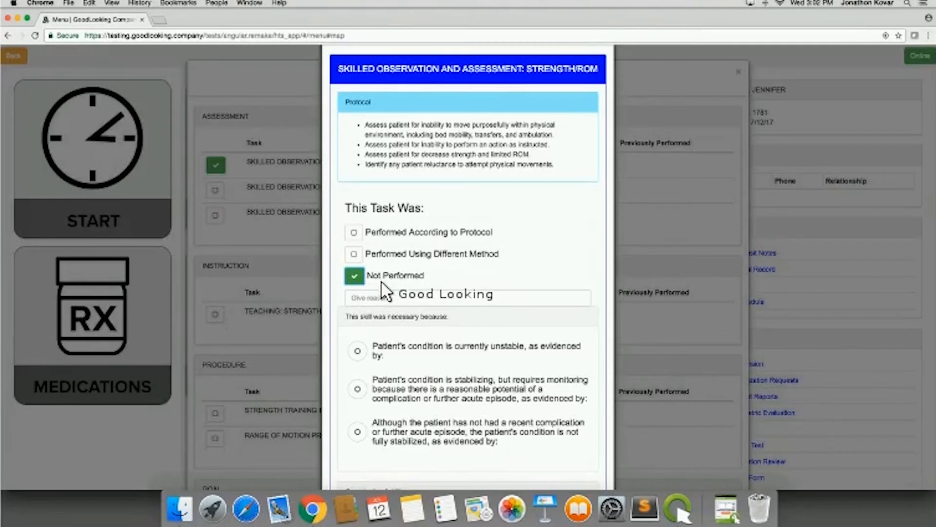
pyautogui.click(355, 276)
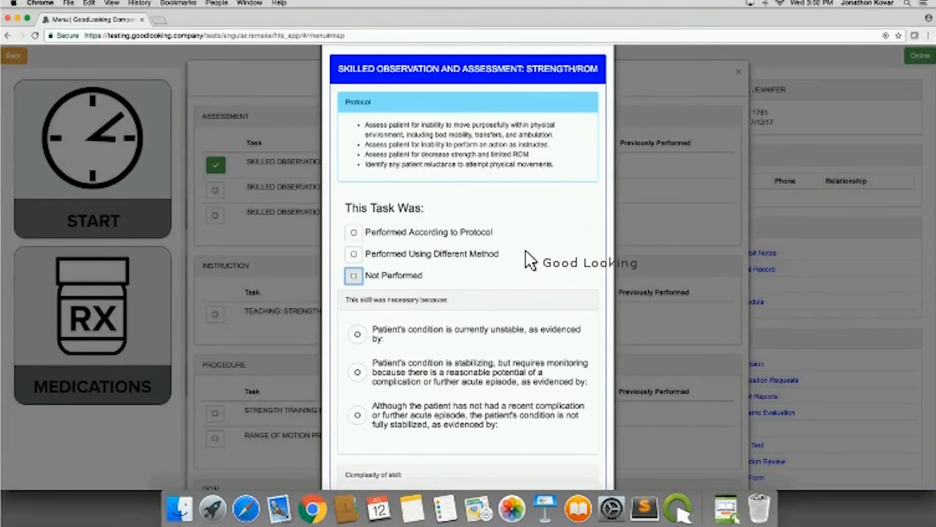
# - Examine the skill necessity, complexity and outcome choices in the Strength/ROM task documentation
pyautogui.scroll(-3, 534, 259)
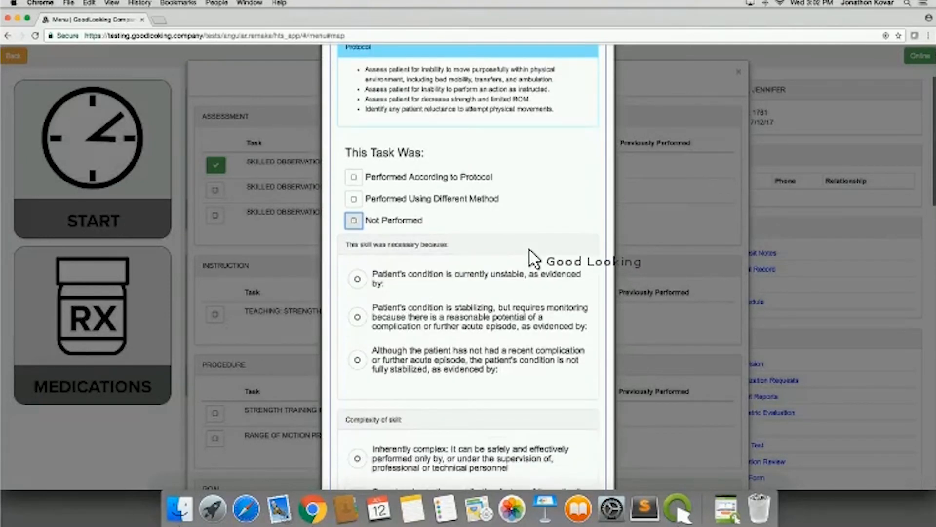
pyautogui.scroll(-2, 534, 259)
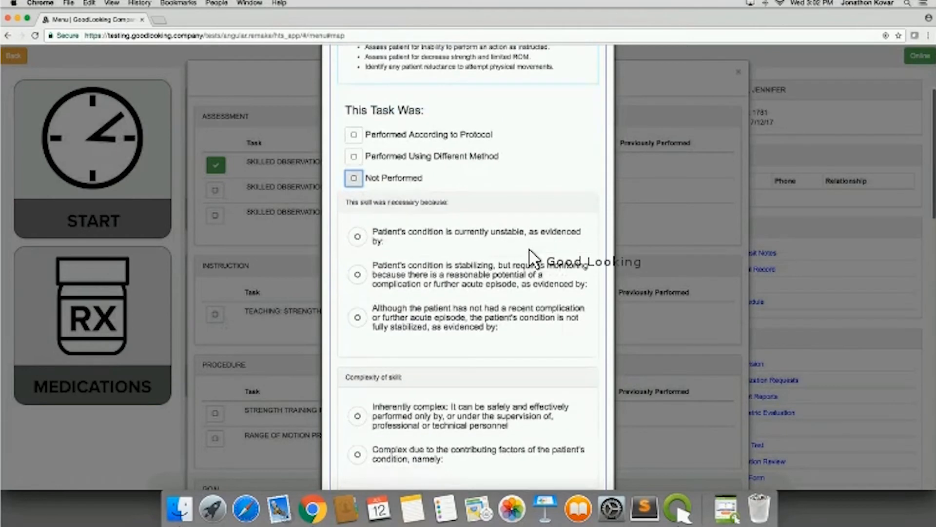
pyautogui.scroll(-2, 534, 258)
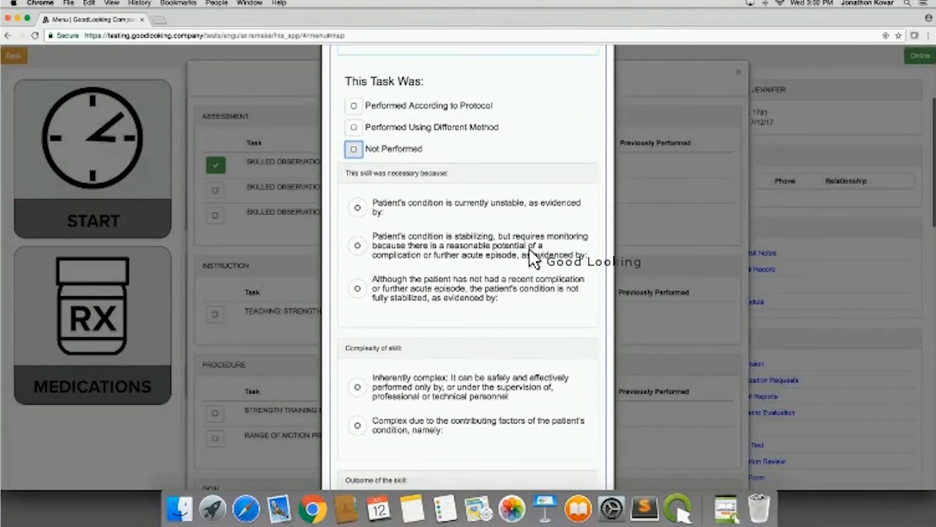
pyautogui.scroll(-2, 534, 258)
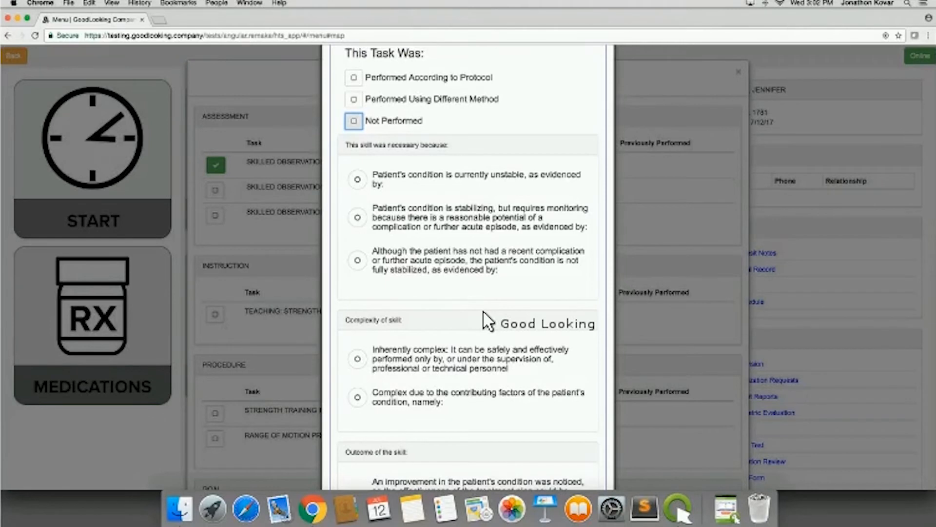
pyautogui.scroll(1, 483, 313)
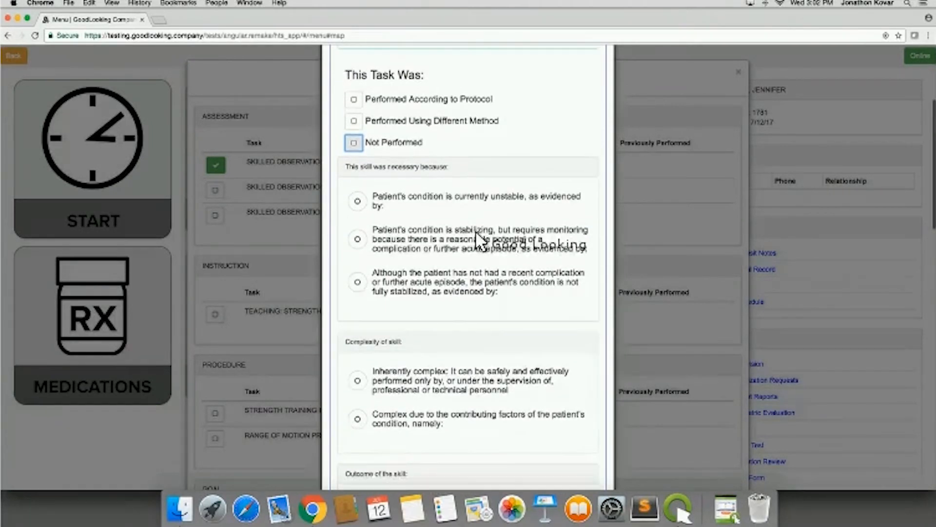
pyautogui.scroll(-2, 446, 307)
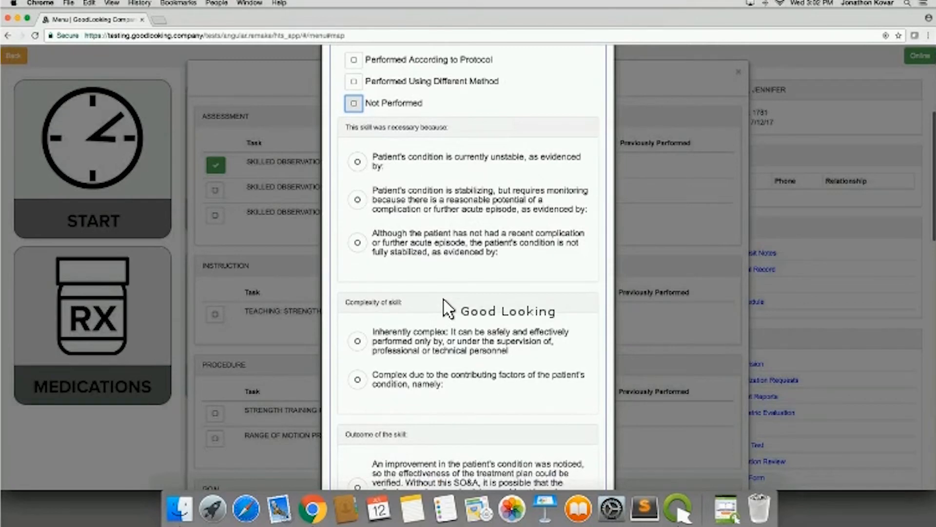
pyautogui.scroll(1, 448, 308)
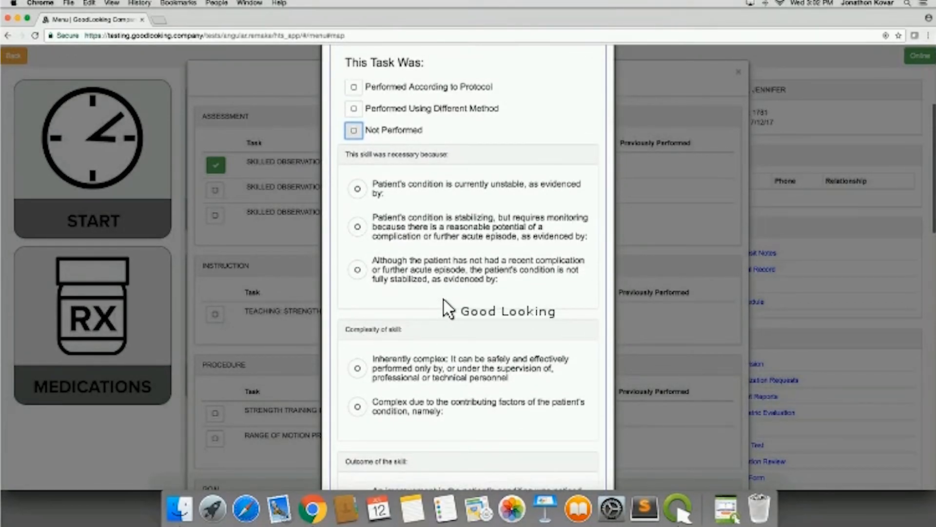
# - Try the currently unstable condition as the skill's necessity reason, check its seven-day conditions field, and clear the choice
pyautogui.click(358, 188)
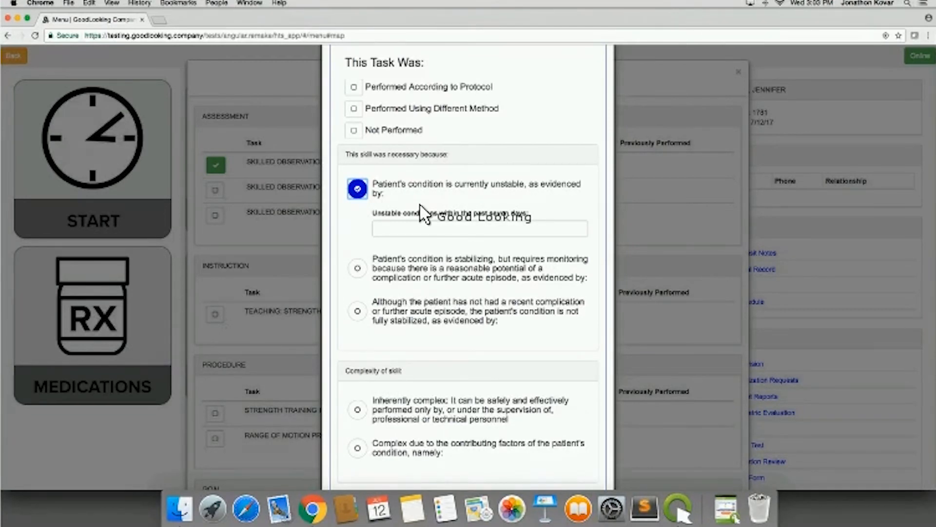
pyautogui.click(410, 230)
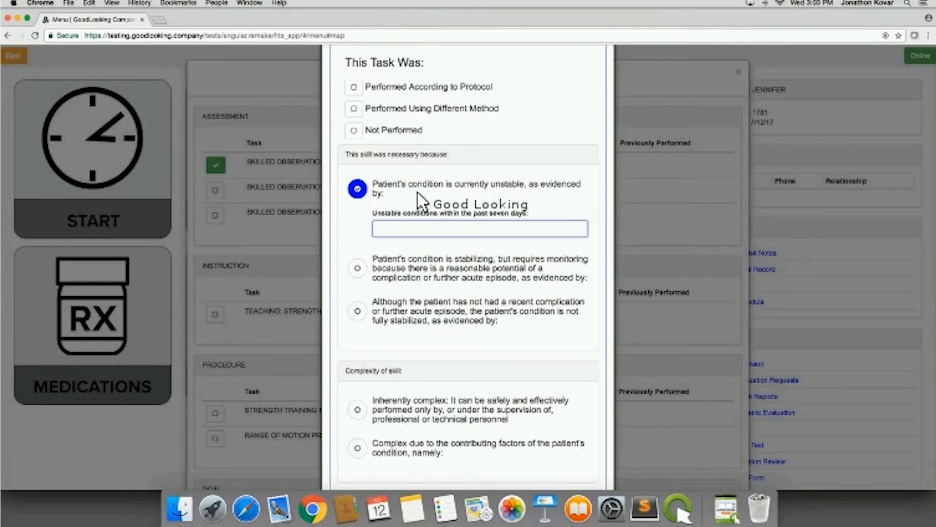
pyautogui.click(357, 187)
pyautogui.scroll(-2, 448, 292)
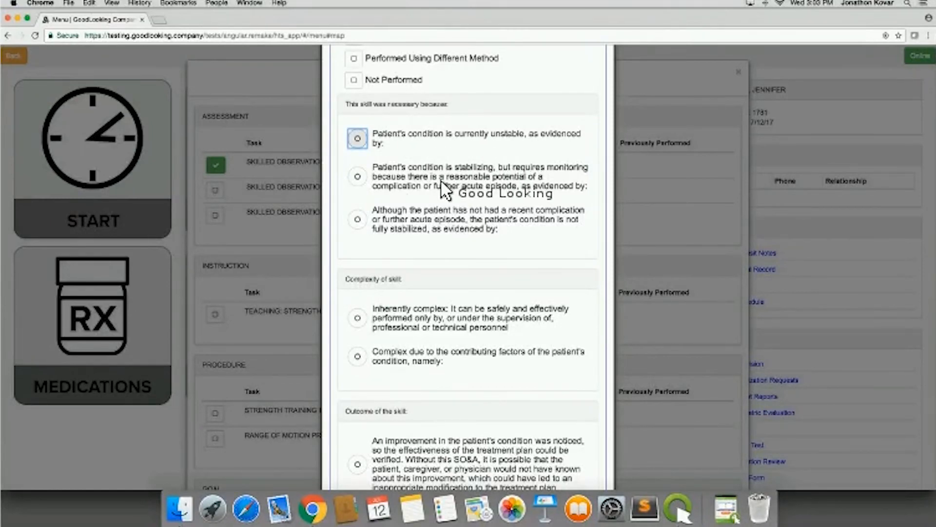
# - Try the not fully stabilized condition as the reason the skill was necessary, and clear the choice again
pyautogui.scroll(-3, 441, 190)
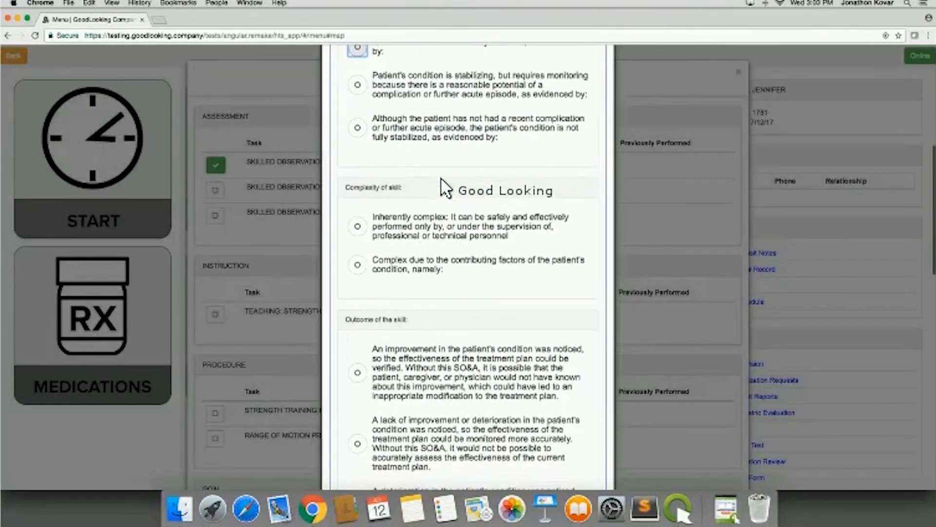
pyautogui.scroll(4, 439, 205)
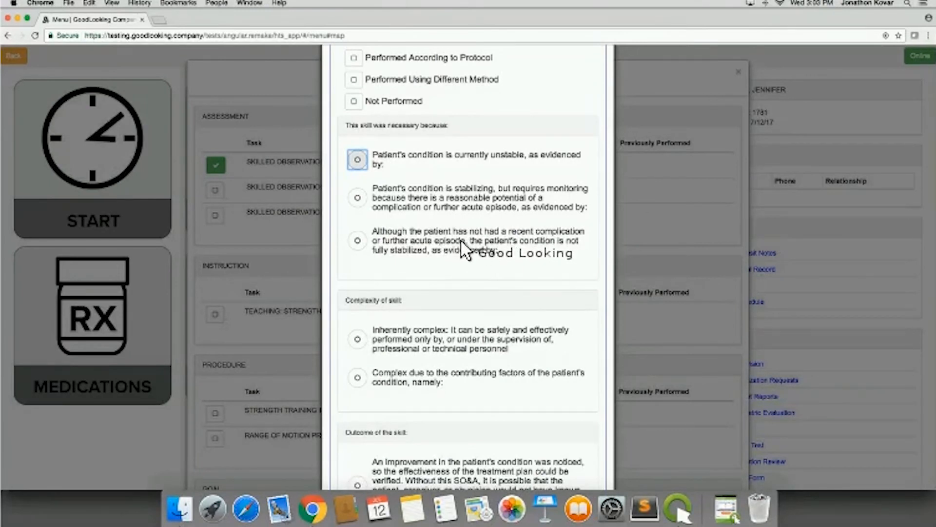
pyautogui.click(358, 241)
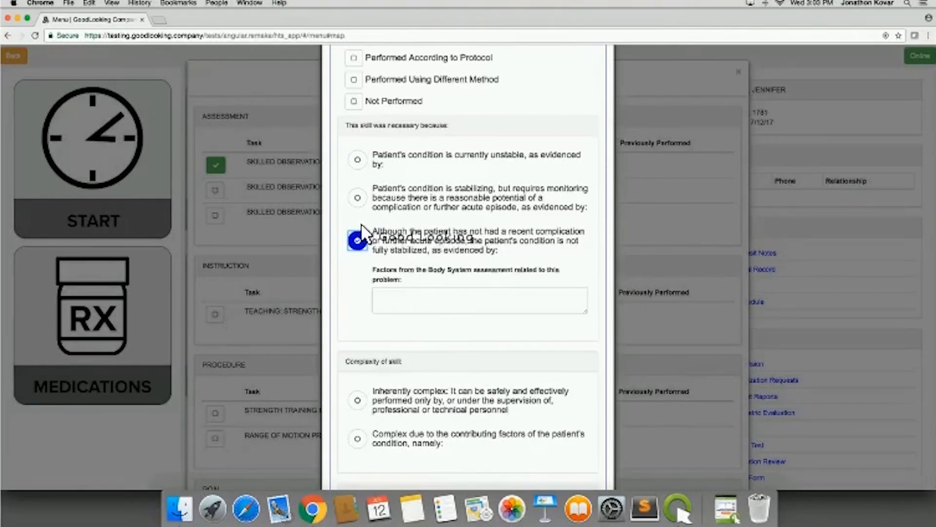
pyautogui.click(357, 238)
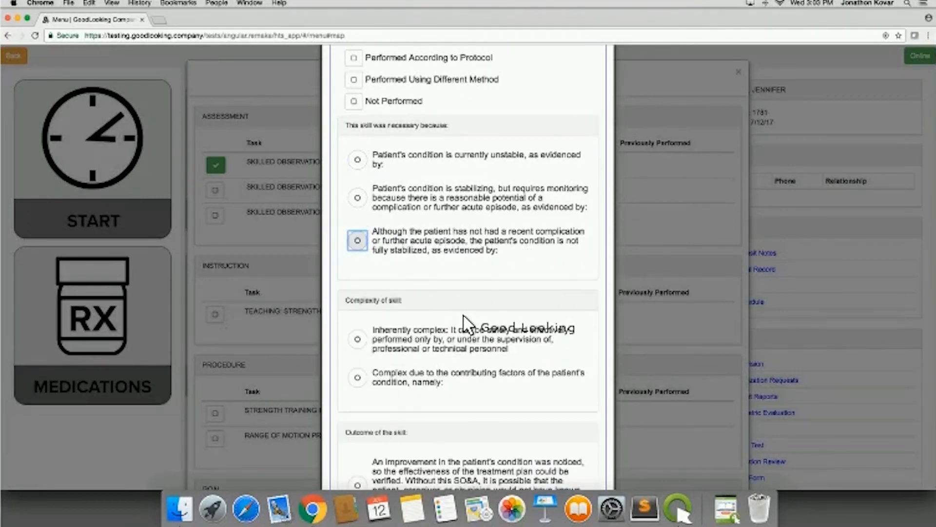
# - Select the noted improvement in the patient's condition as the outcome of the skill for the Strength/ROM task
pyautogui.scroll(-2, 465, 323)
pyautogui.scroll(-2, 468, 326)
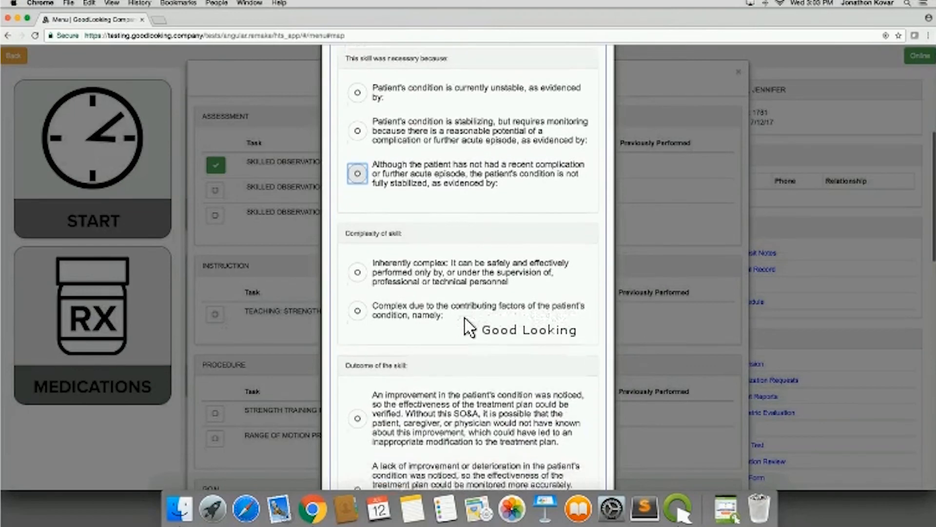
pyautogui.scroll(-6, 465, 324)
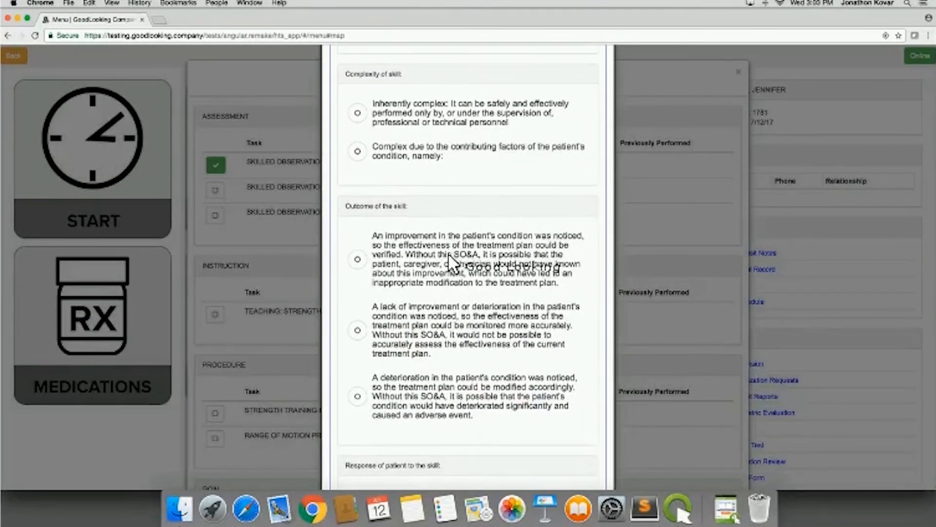
pyautogui.scroll(-5, 449, 256)
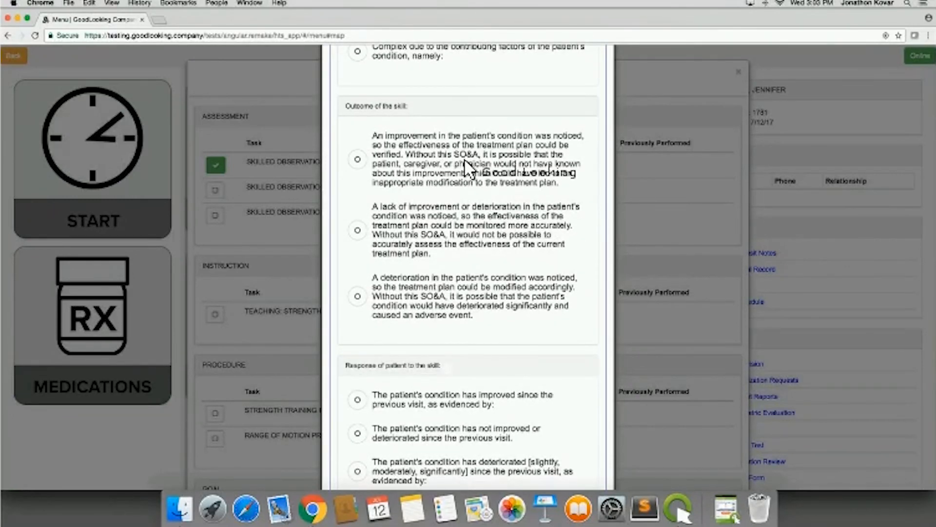
pyautogui.click(357, 160)
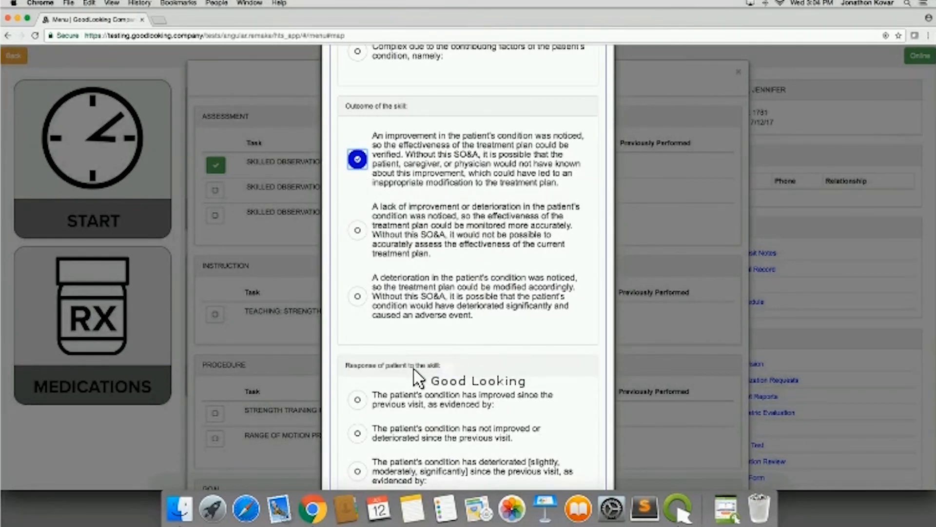
# - Try the recommendations that the treatment plan requires no modifications and that it may require them in the near future, clearing each again
pyautogui.scroll(-3, 421, 378)
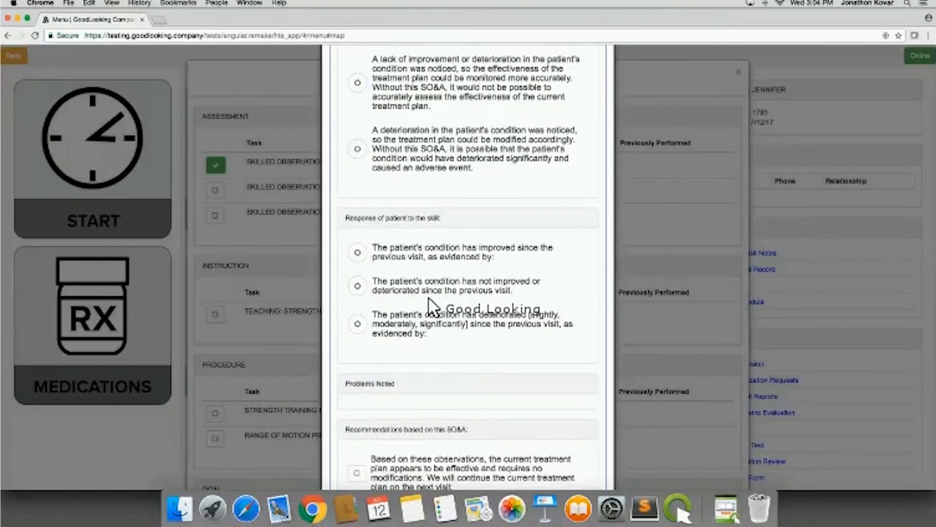
pyautogui.scroll(-2, 428, 312)
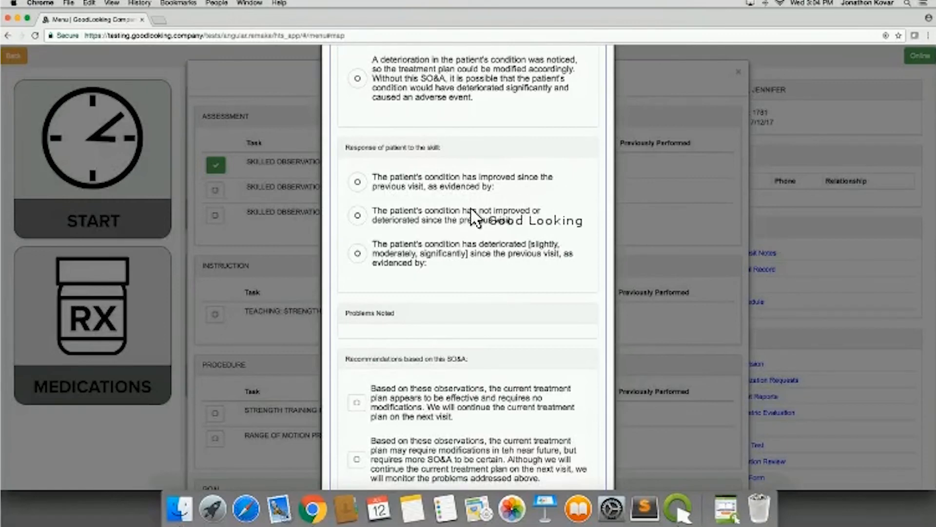
pyautogui.scroll(-2, 478, 211)
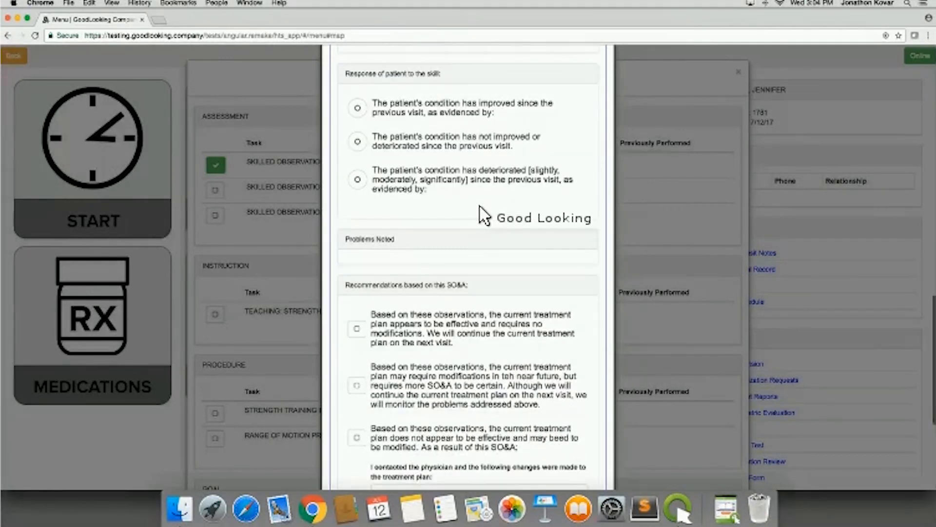
pyautogui.scroll(-4, 480, 210)
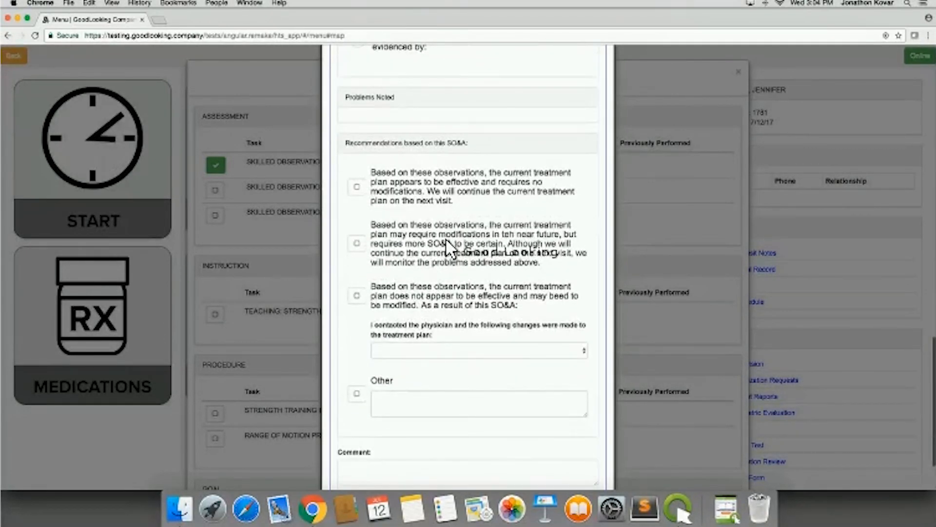
pyautogui.scroll(-1, 444, 241)
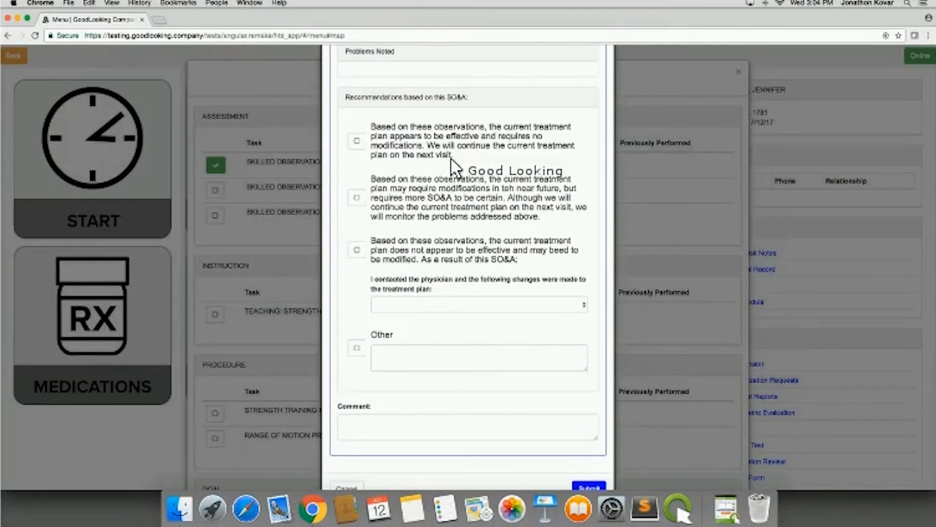
pyautogui.click(356, 141)
pyautogui.click(358, 146)
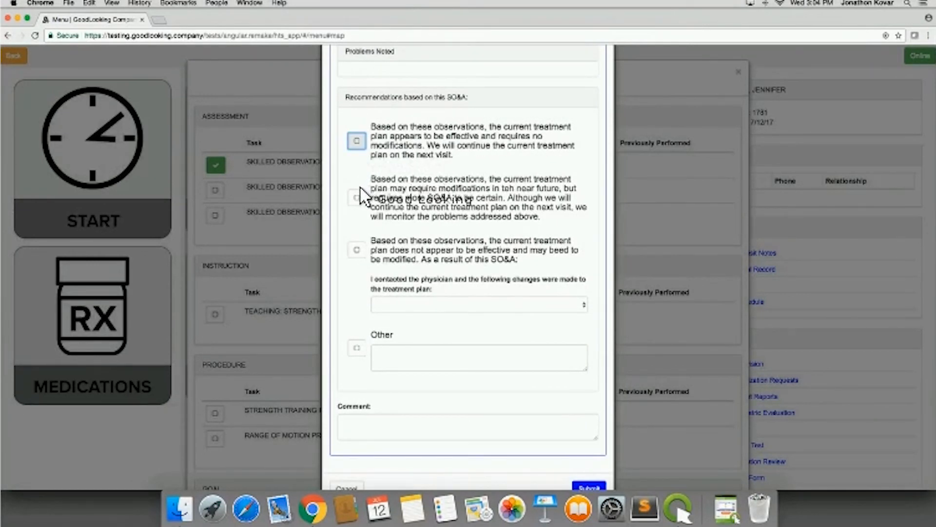
pyautogui.click(356, 198)
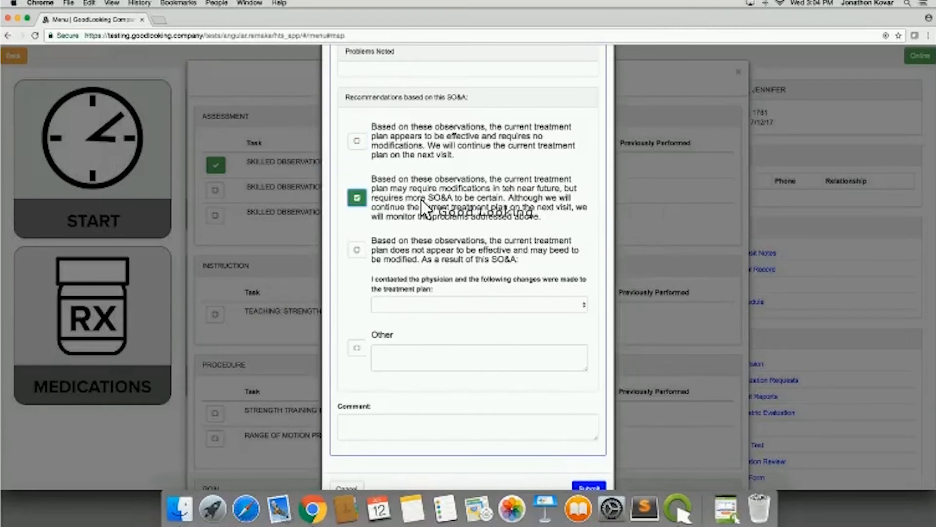
pyautogui.click(357, 200)
# - Try the ineffective treatment plan recommendation with Treatment change and Ongoing observation and assessment as the plan changes, and uncheck the recommendation
pyautogui.click(356, 250)
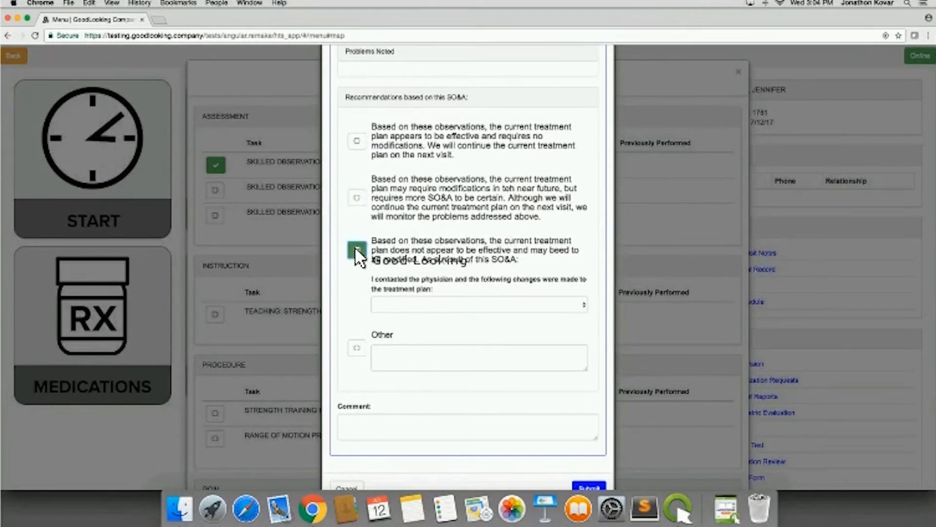
pyautogui.scroll(-1, 468, 303)
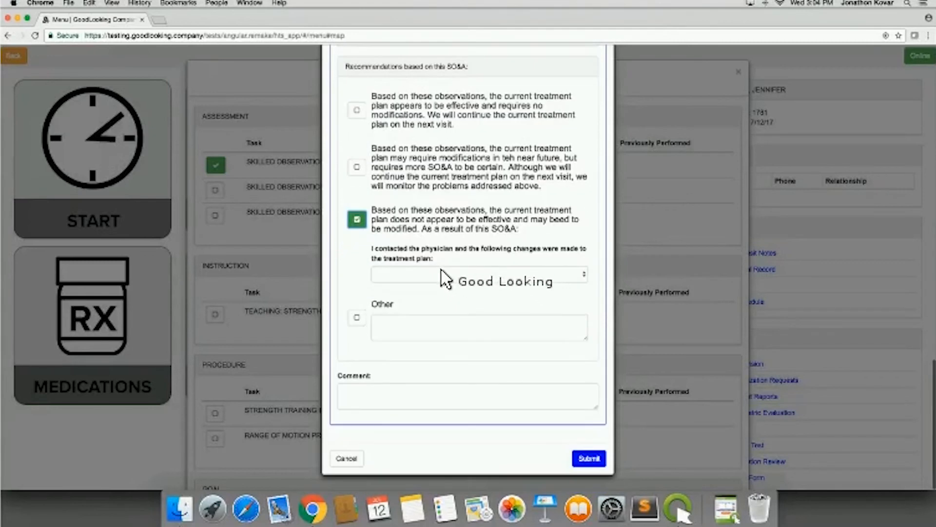
pyautogui.click(438, 274)
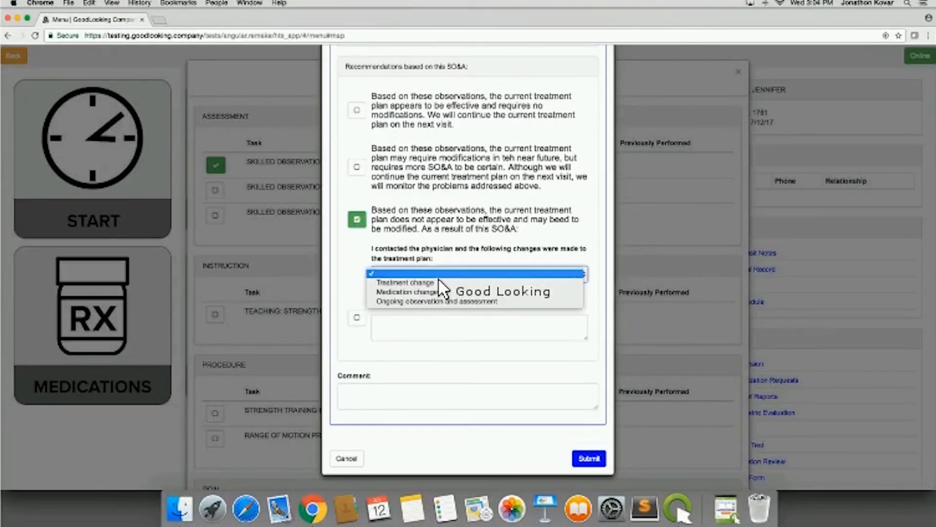
pyautogui.click(438, 276)
pyautogui.click(438, 276)
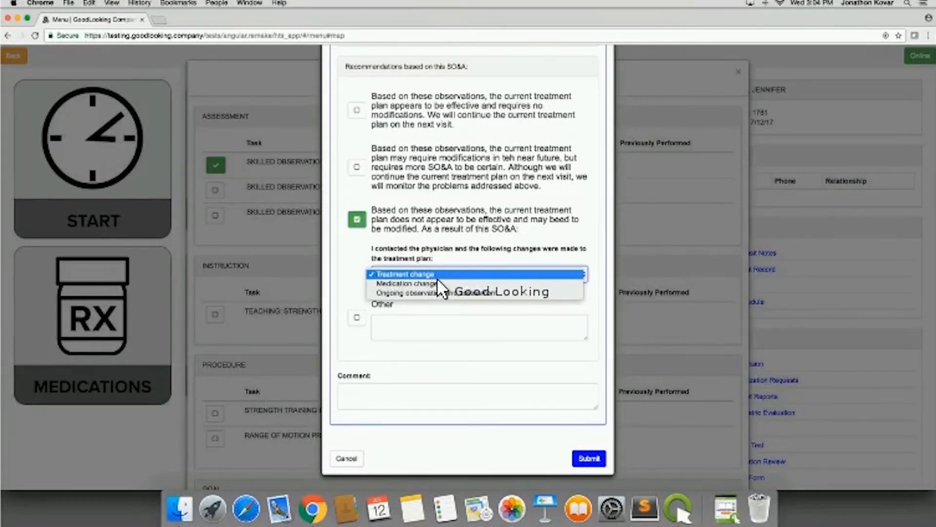
pyautogui.click(437, 293)
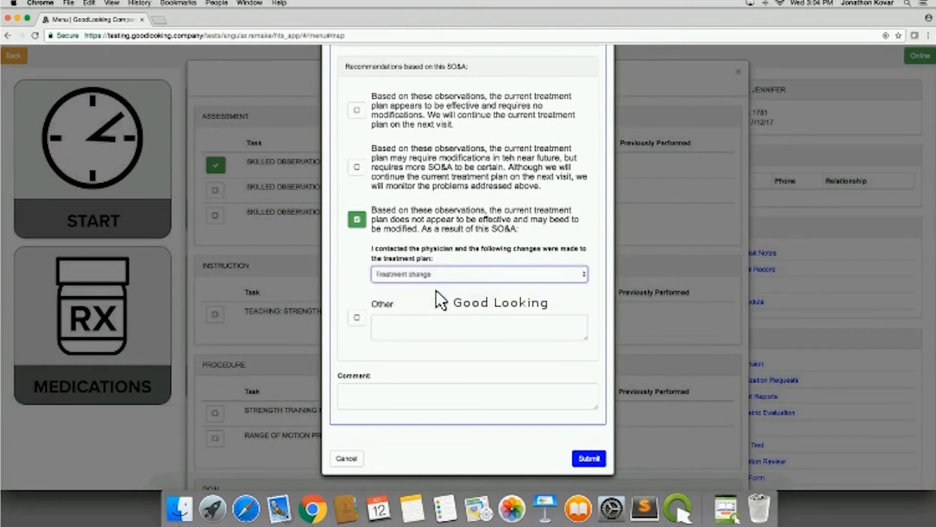
pyautogui.click(360, 222)
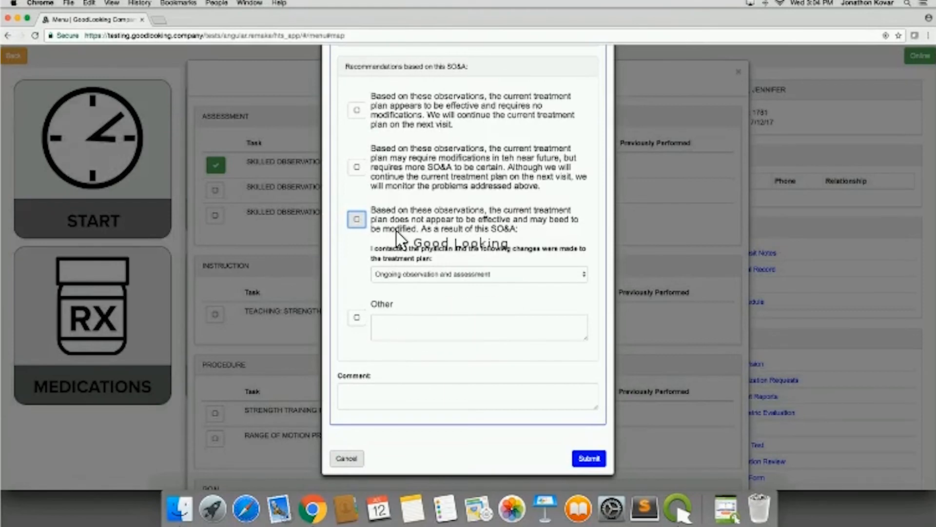
# - Close the Strength/ROM observation task documentation without submitting it
pyautogui.scroll(10, 429, 234)
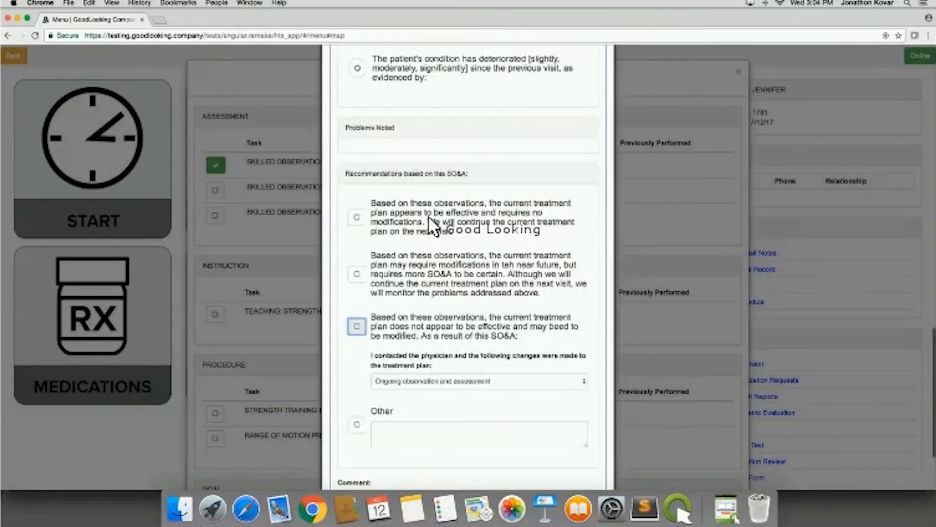
pyautogui.scroll(5, 429, 224)
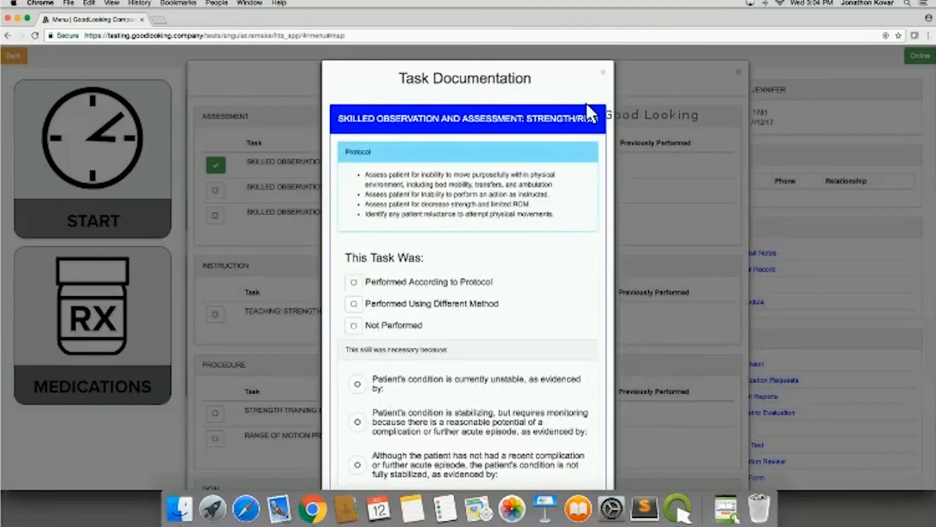
pyautogui.click(603, 71)
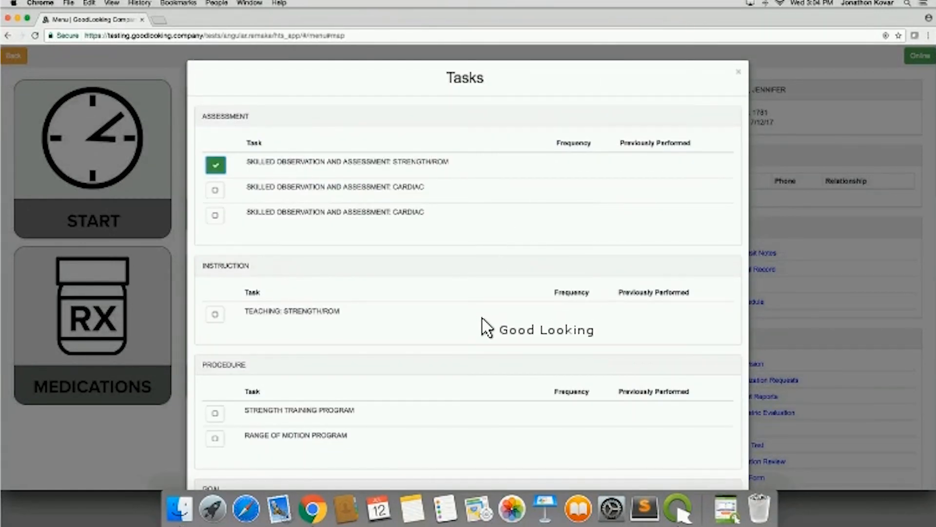
# - Document the Teaching: Strength/ROM instruction task as Performed According to Protocol and submit it
pyautogui.scroll(-4, 456, 353)
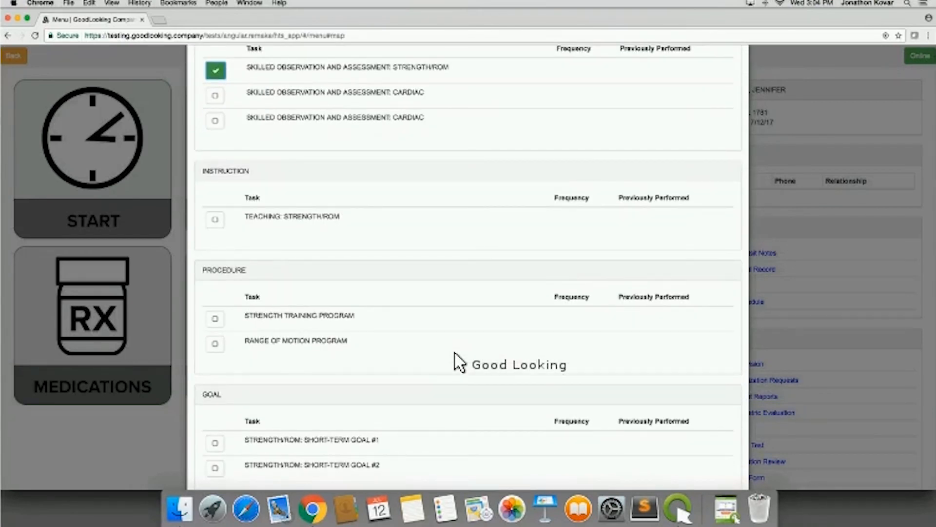
pyautogui.scroll(-1, 449, 356)
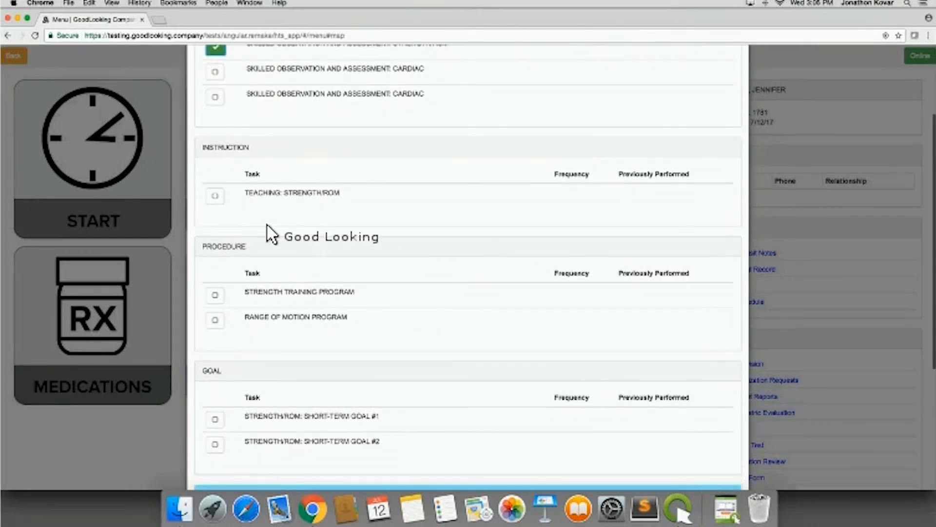
pyautogui.click(216, 196)
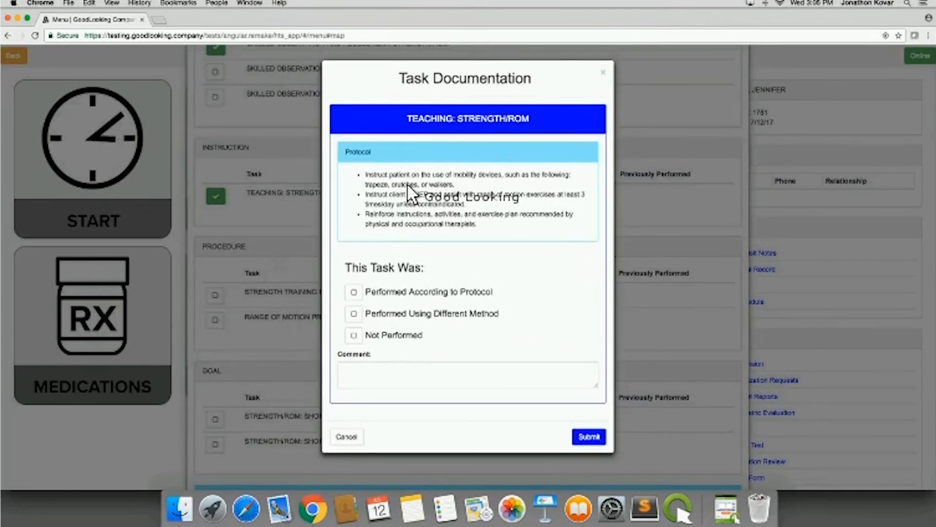
pyautogui.click(354, 293)
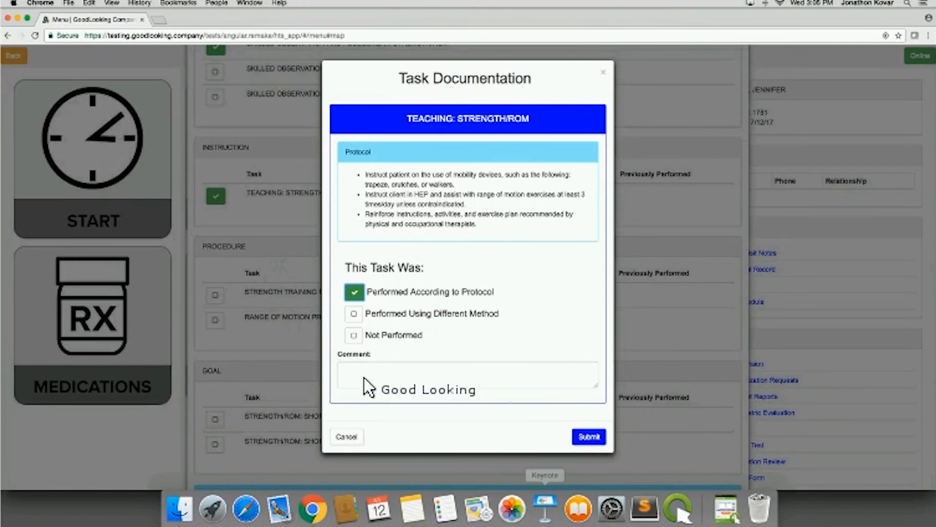
pyautogui.click(587, 435)
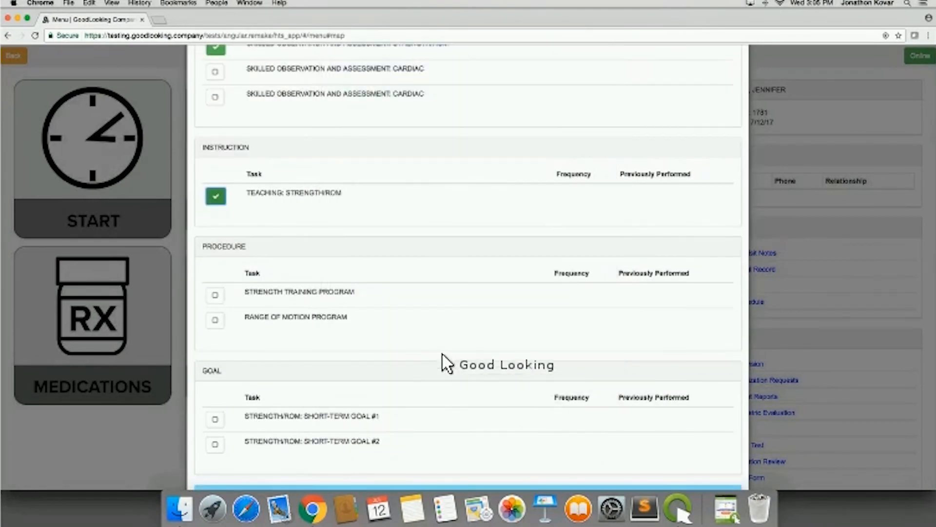
# - Check off the Strength/ROM: Short-Term Goal #2 task in the goal section to bring up its documentation
pyautogui.scroll(-3, 397, 338)
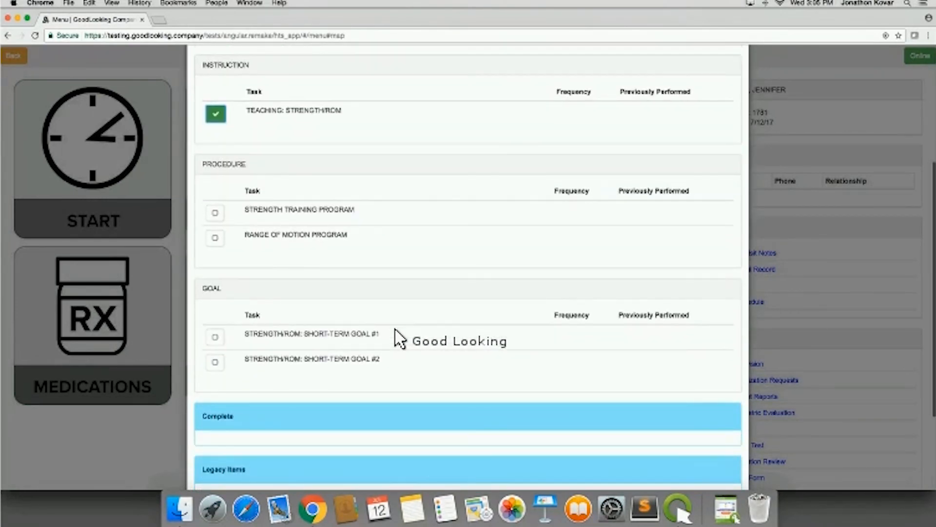
pyautogui.scroll(-2, 397, 339)
pyautogui.scroll(1, 397, 338)
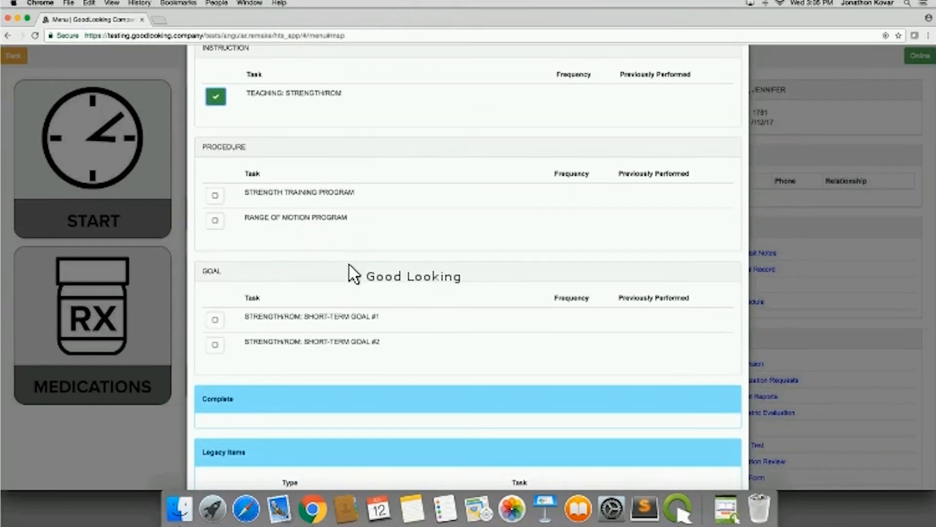
pyautogui.scroll(-2, 409, 331)
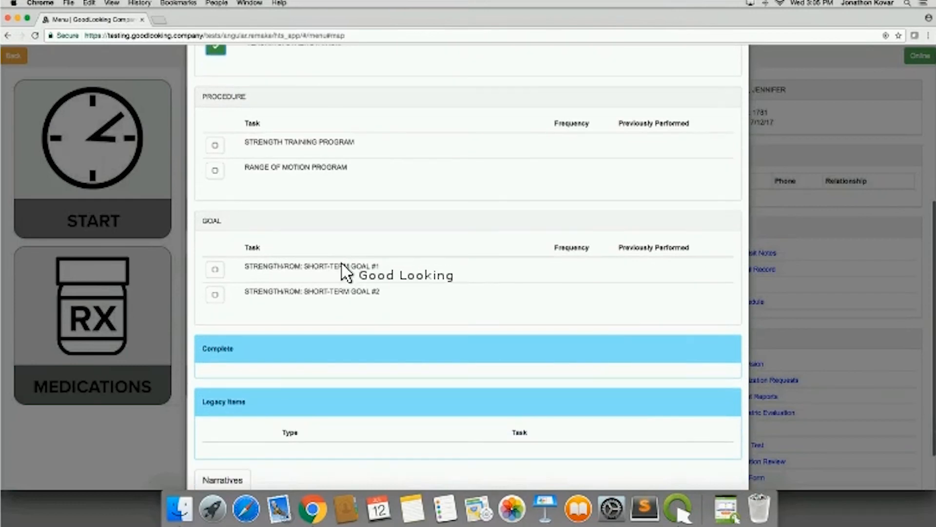
pyautogui.click(216, 294)
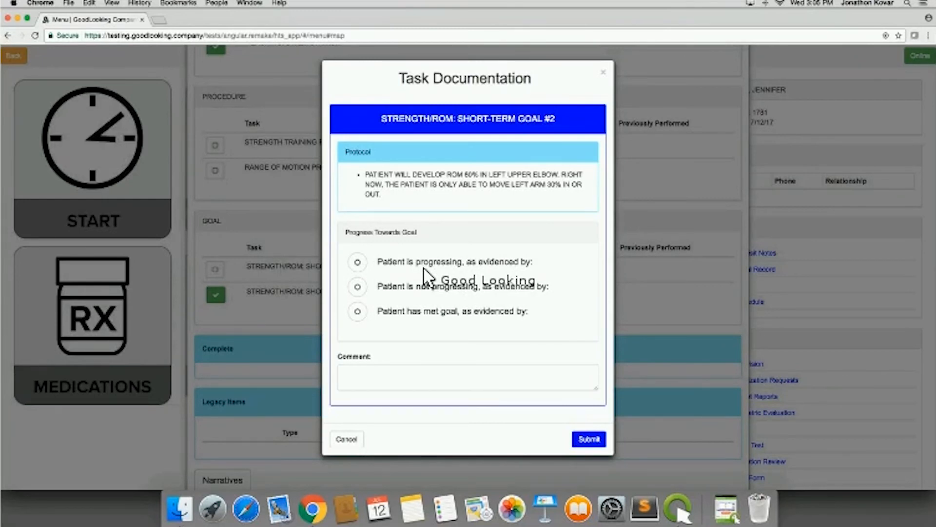
# - Try the progress choices for Short-Term Goal #2 and select that the patient is progressing
pyautogui.click(361, 260)
pyautogui.click(360, 262)
pyautogui.click(359, 288)
pyautogui.click(359, 312)
pyautogui.click(359, 310)
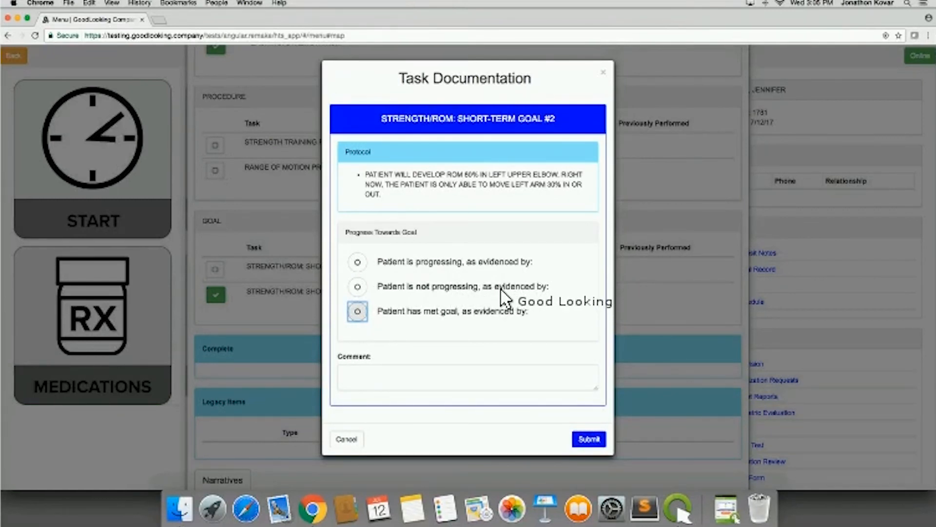
pyautogui.click(370, 263)
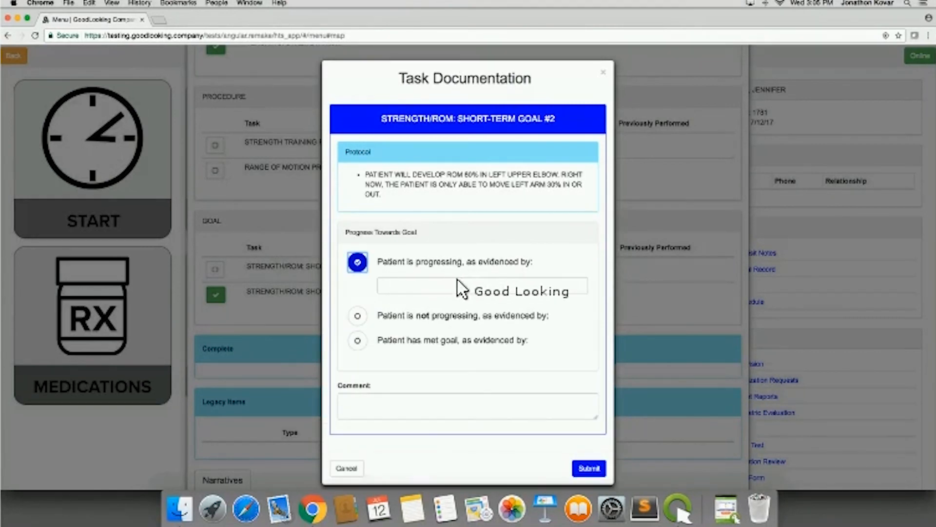
# - Mark Short-Term Goal #2 as patient progressing and submit the task documentation with the evidence and comment left blank
pyautogui.click(356, 262)
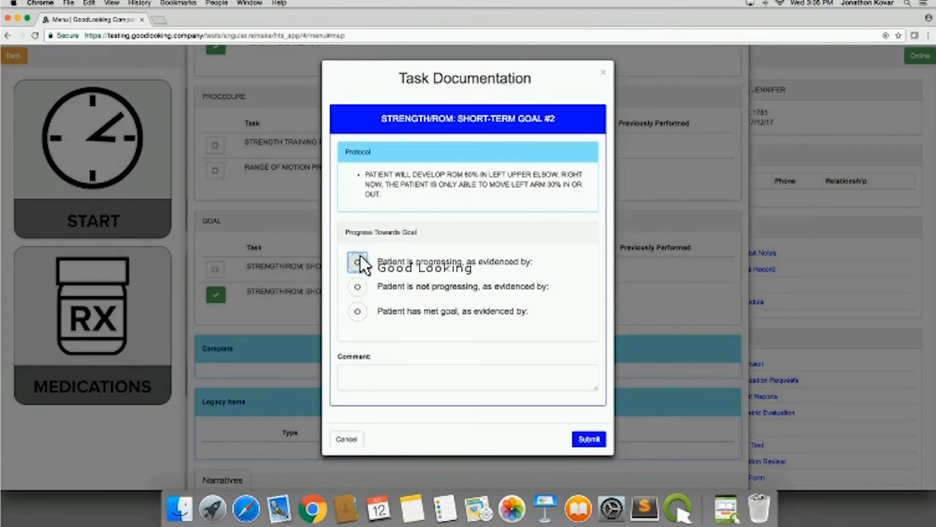
pyautogui.click(358, 261)
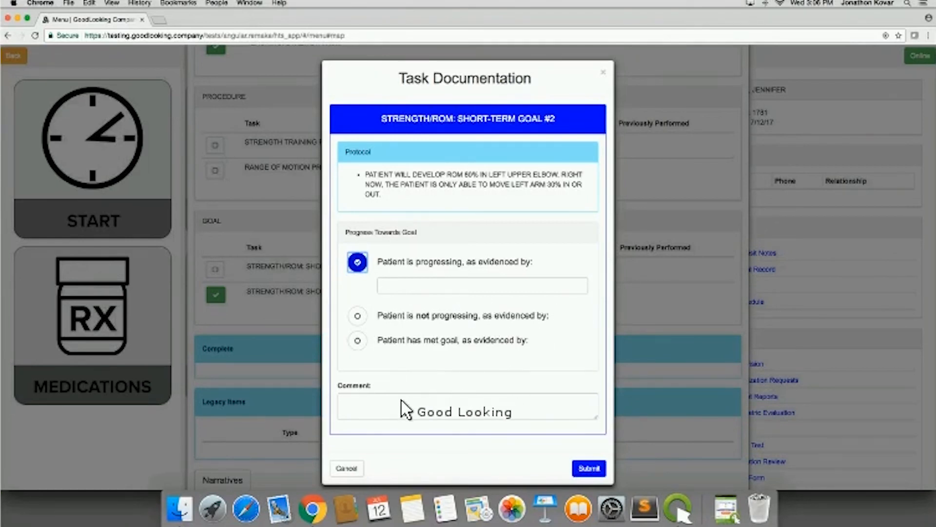
pyautogui.click(398, 412)
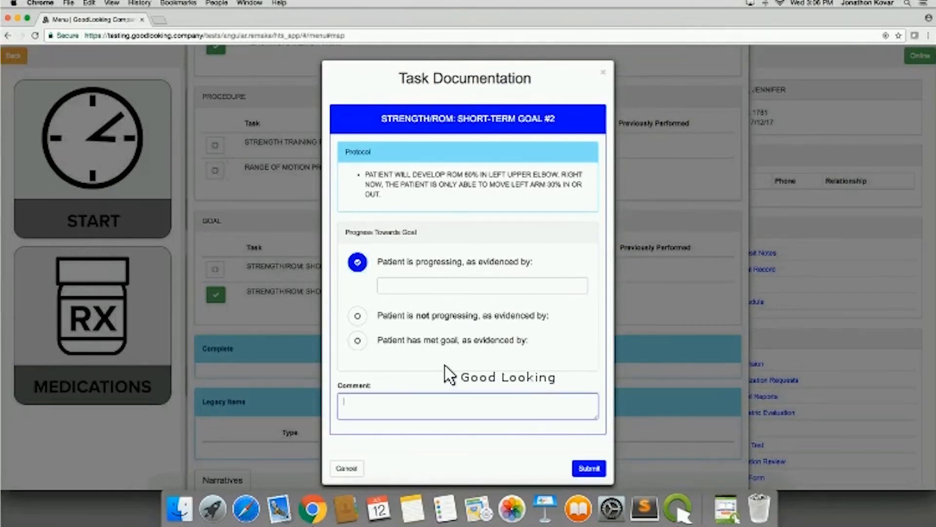
pyautogui.click(588, 467)
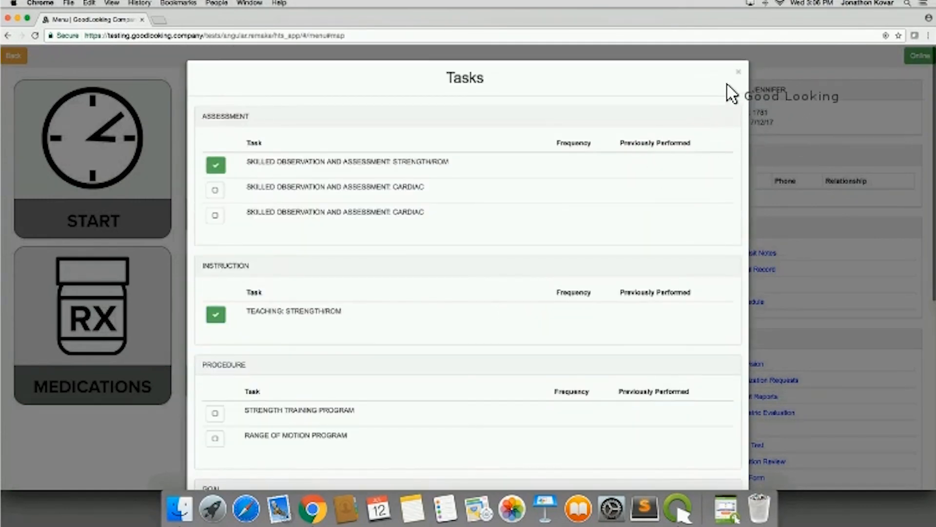
# - Close and reopen the visit's task list, and examine the outstanding tasks against those in the Complete section
pyautogui.click(737, 72)
pyautogui.click(589, 184)
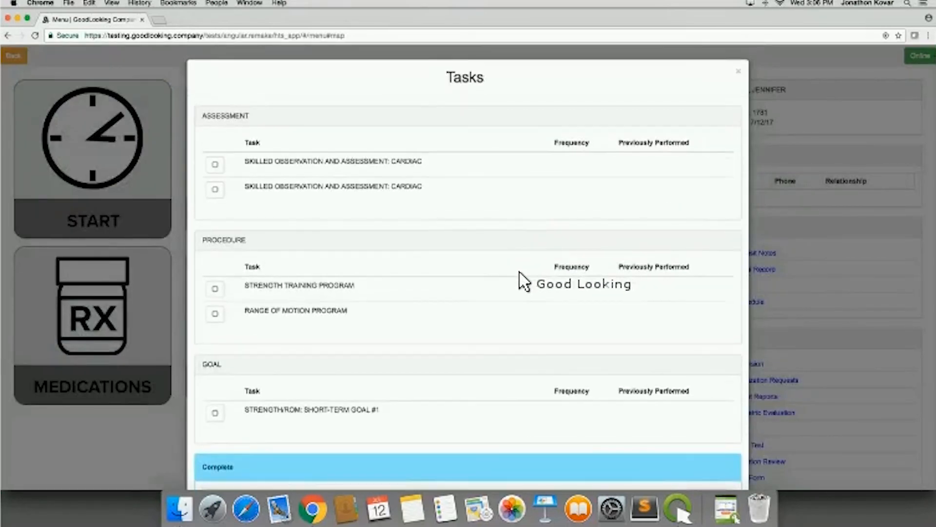
pyautogui.scroll(-5, 521, 276)
pyautogui.scroll(-4, 342, 364)
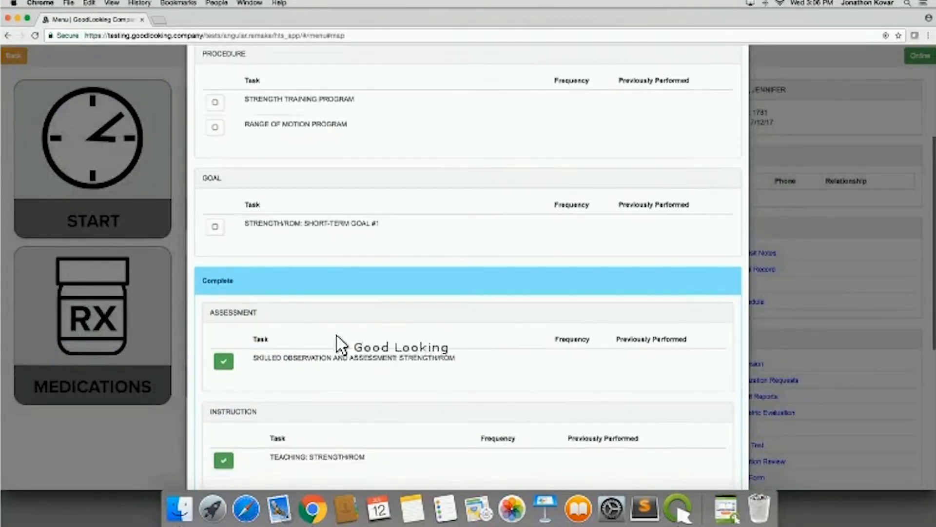
pyautogui.scroll(-3, 319, 364)
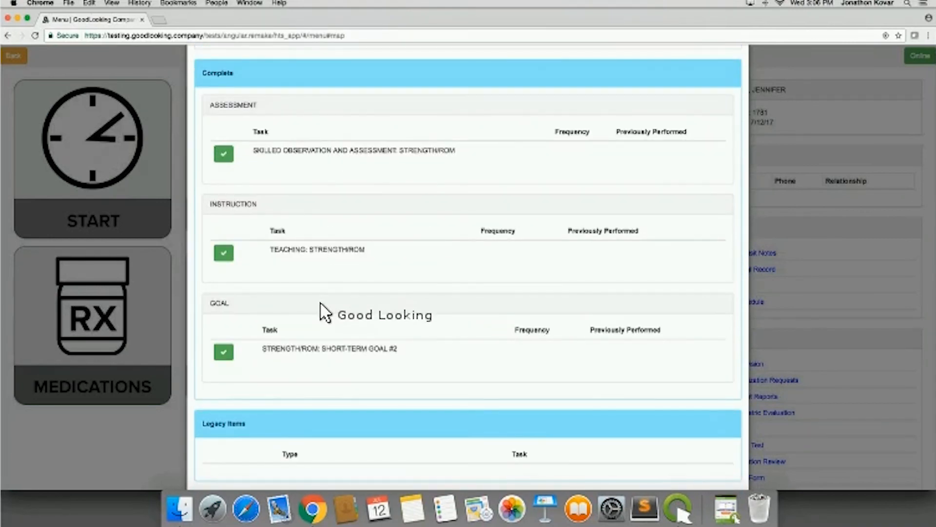
pyautogui.scroll(10, 321, 309)
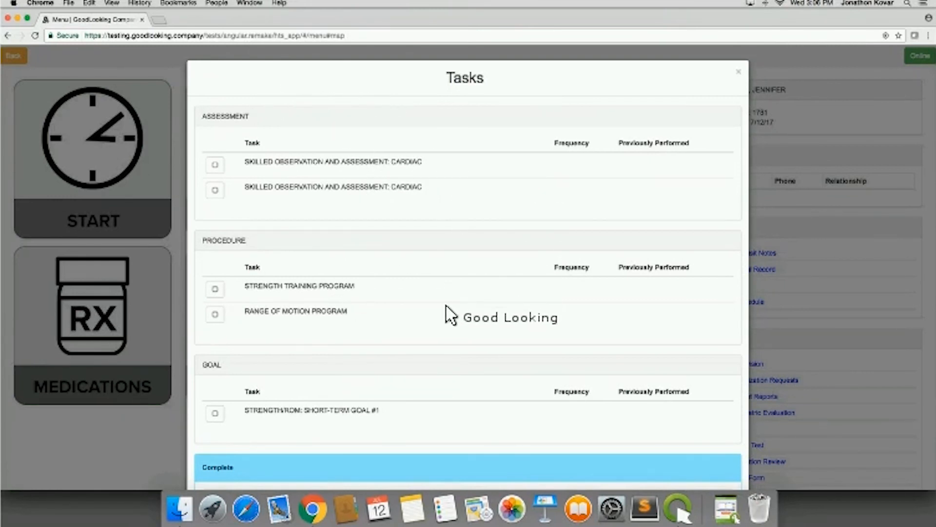
pyautogui.scroll(-6, 445, 314)
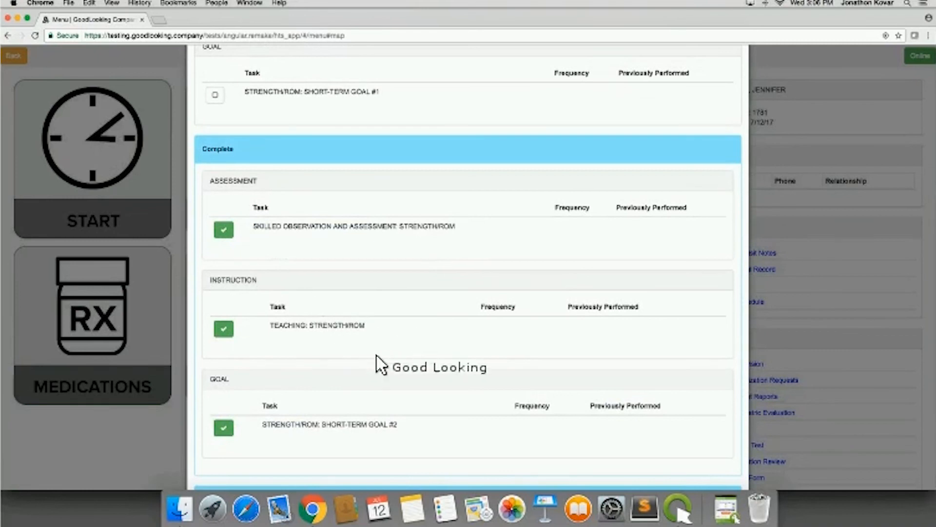
pyautogui.scroll(5, 398, 371)
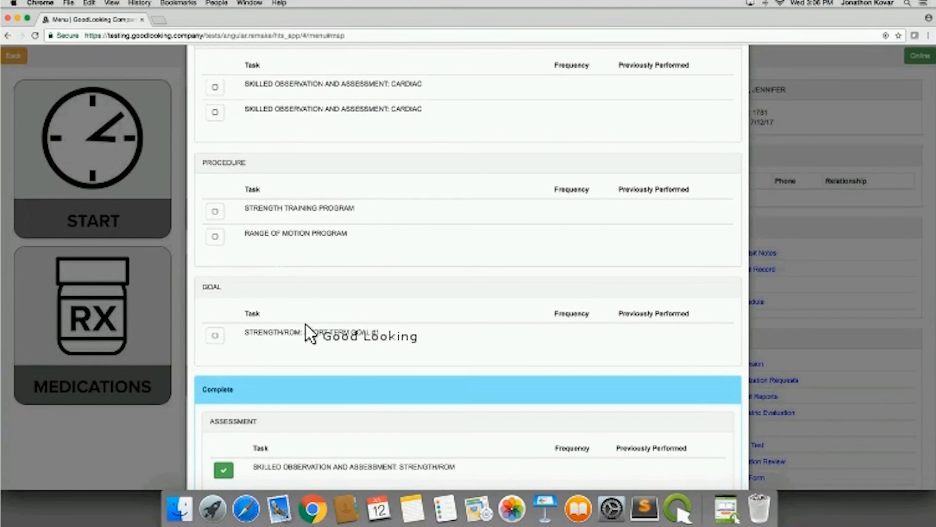
pyautogui.scroll(-2, 336, 342)
pyautogui.scroll(-6, 336, 337)
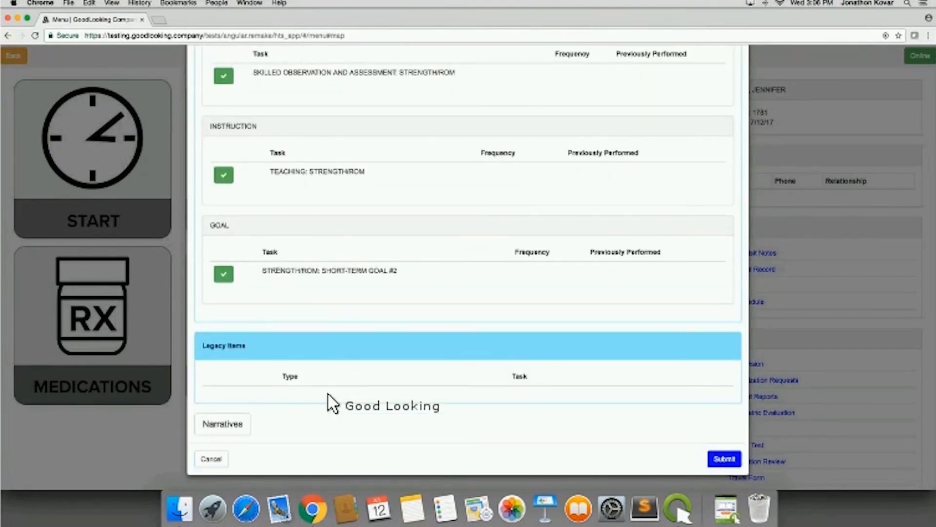
# - View the Task Narratives entry form, dismiss it without an entry, and cancel out of the task list
pyautogui.click(228, 422)
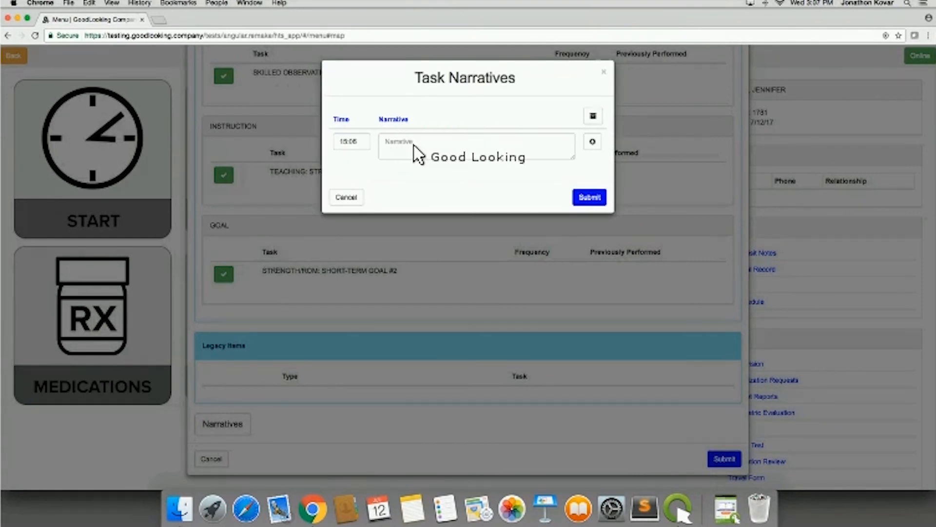
pyautogui.click(476, 149)
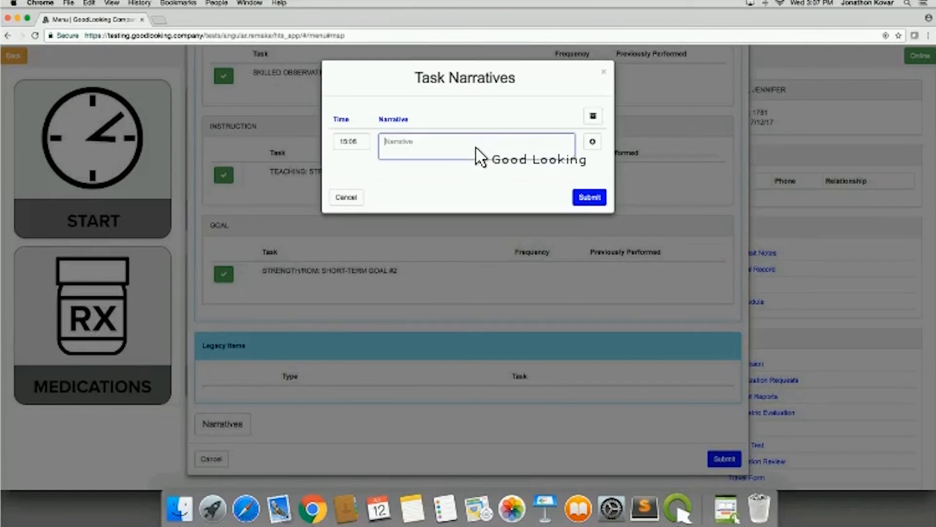
pyautogui.click(605, 72)
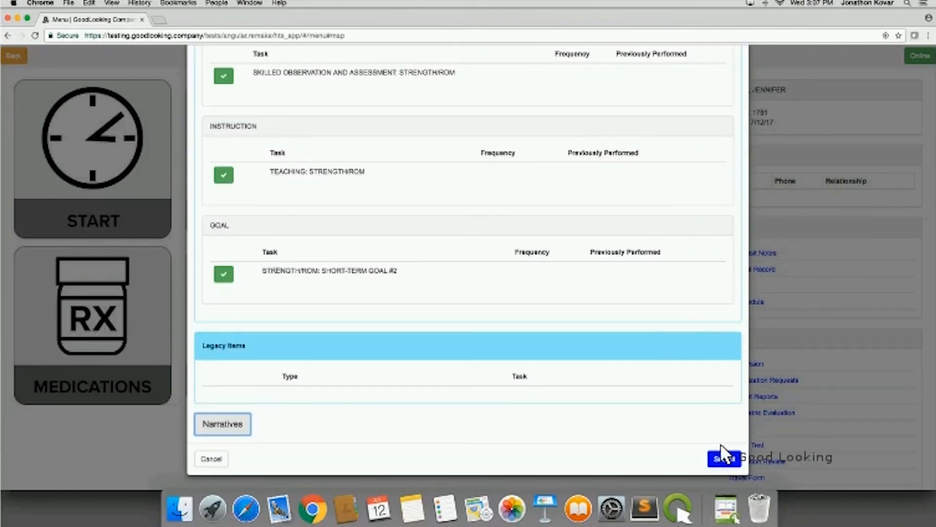
pyautogui.click(217, 459)
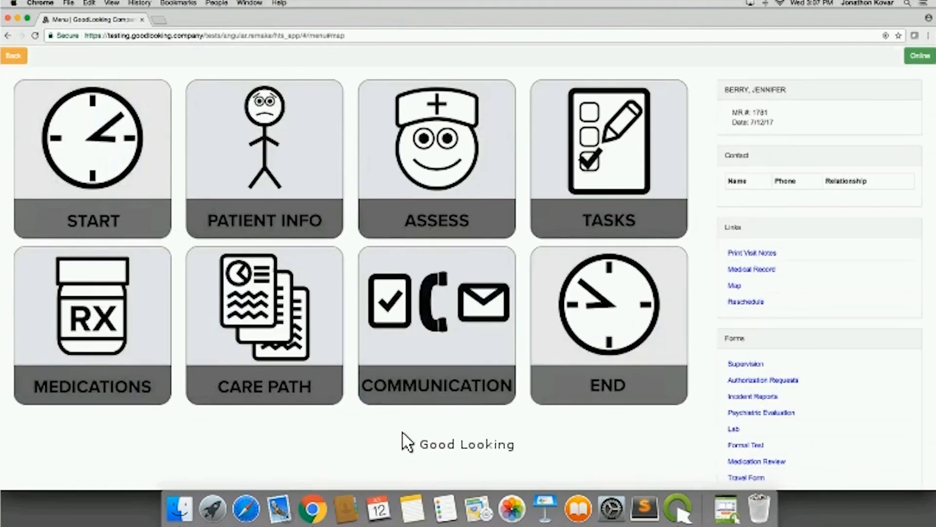